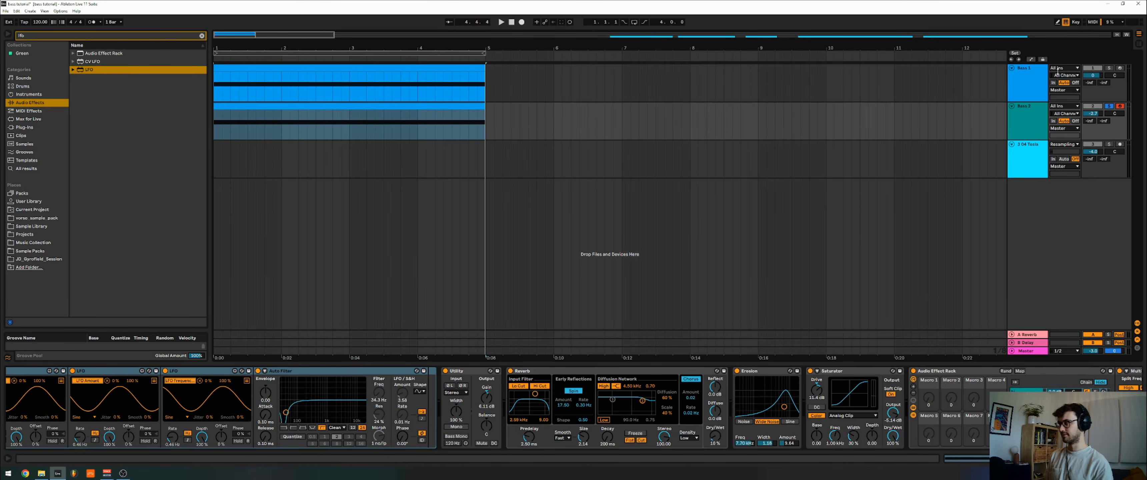
Play the loop with Bass 2 and Bass 1 soloed in turn, and turn the solo off
key("space")
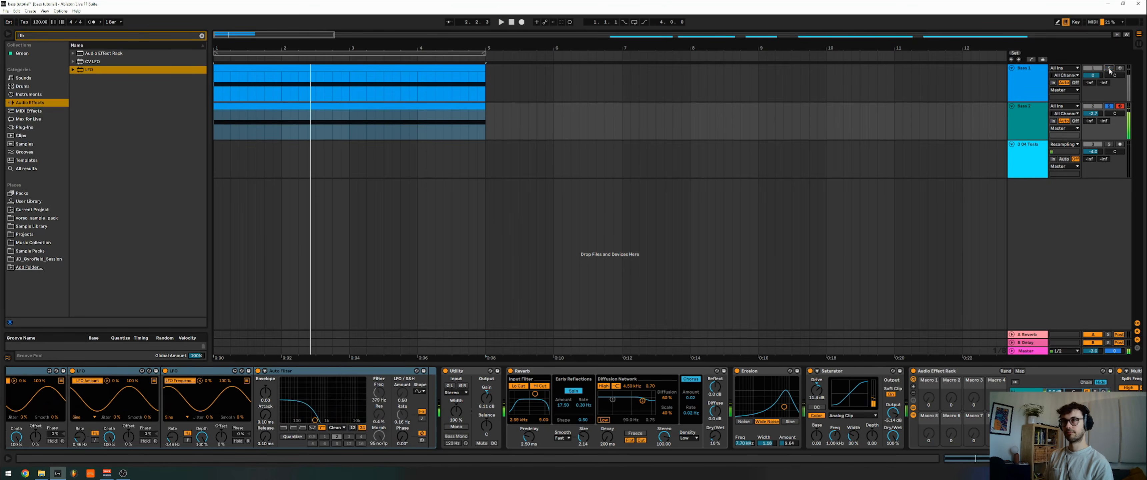
left_click(1109, 69)
key("space")
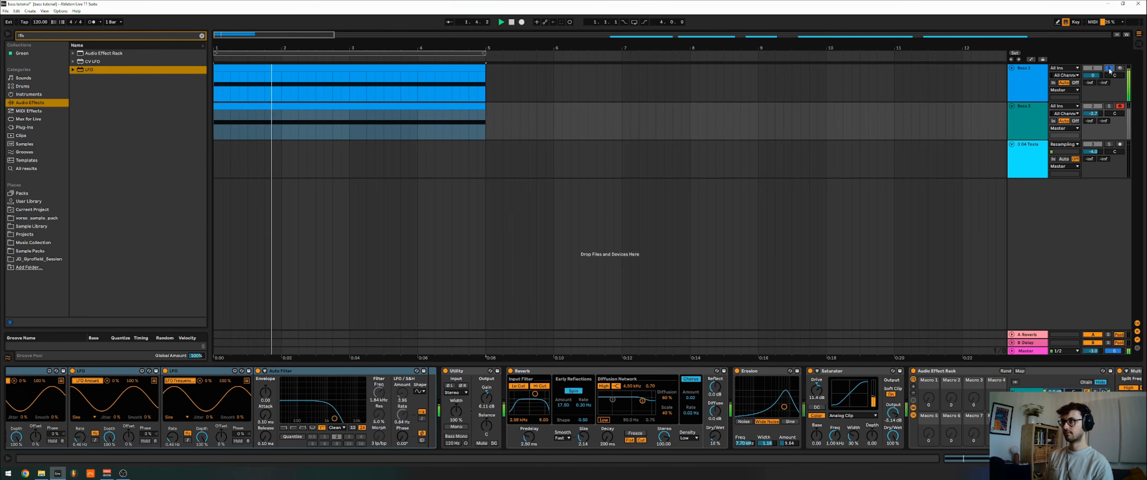
left_click(1109, 69)
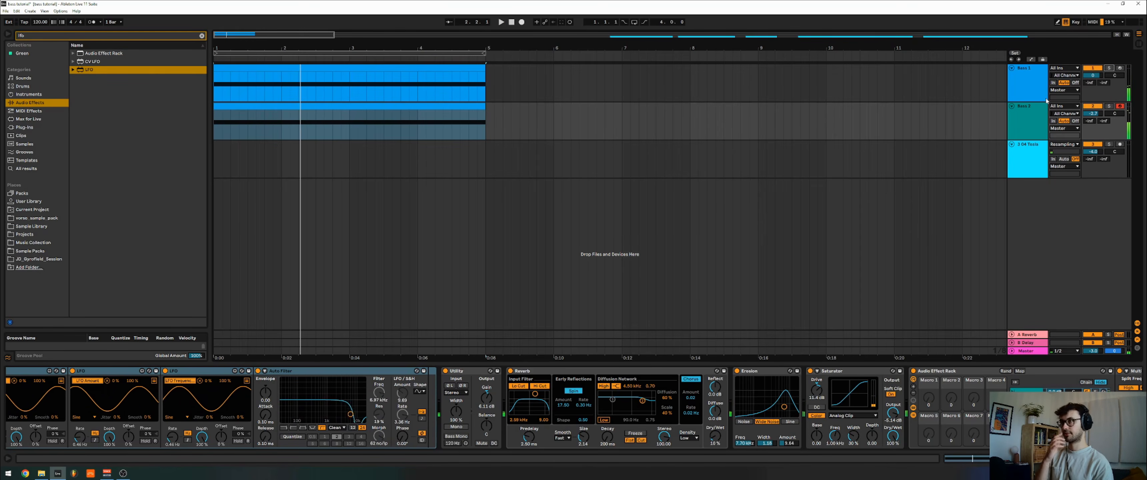
Freeze the Bass 1 and Bass 2 tracks together
left_click(1035, 91)
left_click(1035, 114, "shift")
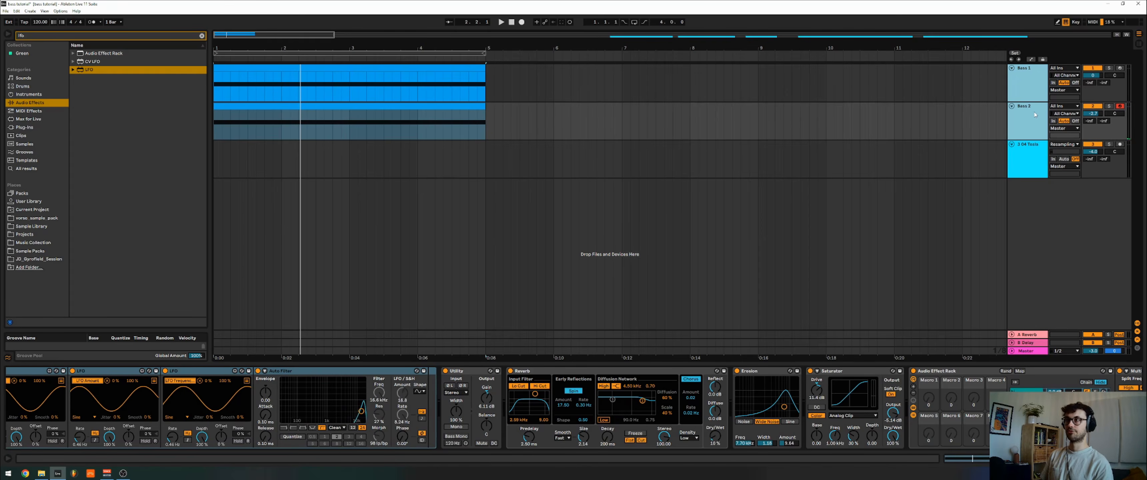
right_click(1034, 115)
left_click(1040, 158)
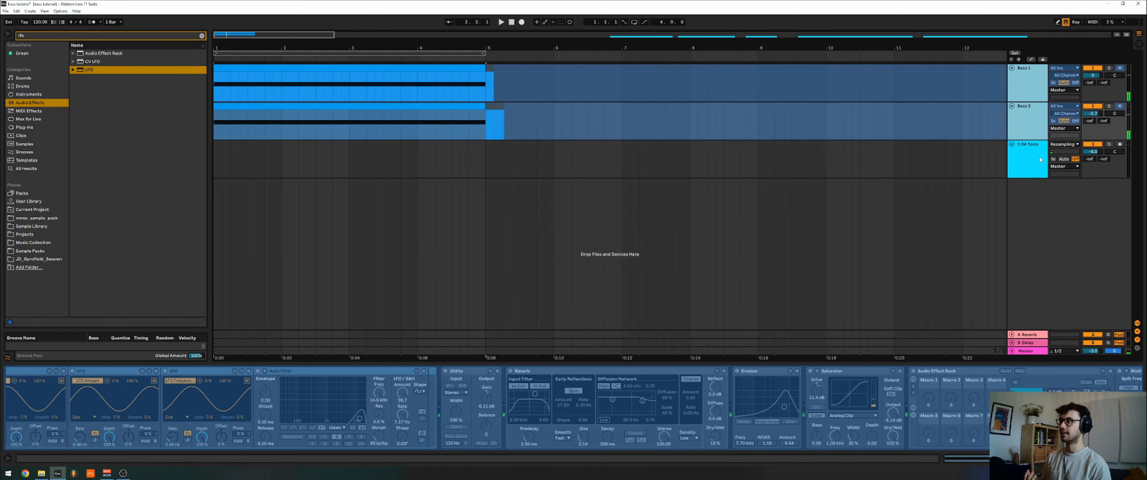
Delete the audio track below the bass tracks and insert a new empty audio track in its place
left_click(953, 157)
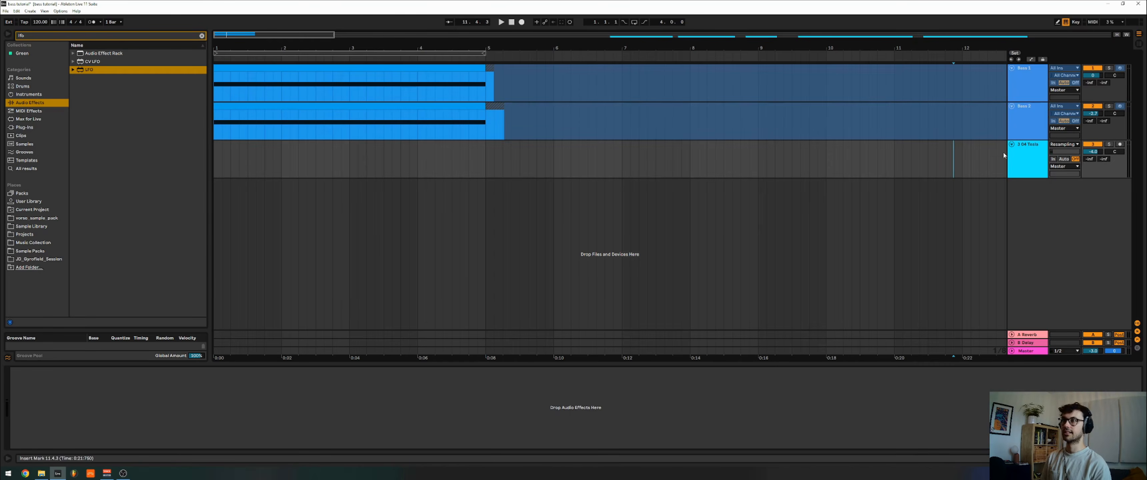
key("Delete")
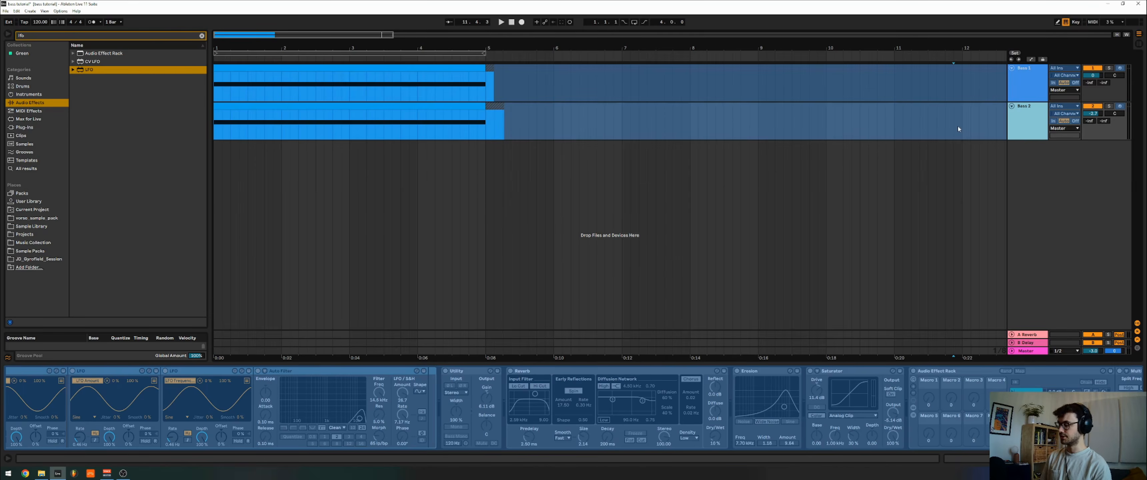
key("ctrl+t")
Copy the frozen Bass 2 clip onto the new audio track as audio, after the original loop
left_click(418, 109)
left_click(356, 107)
left_click_drag(363, 107, 671, 169)
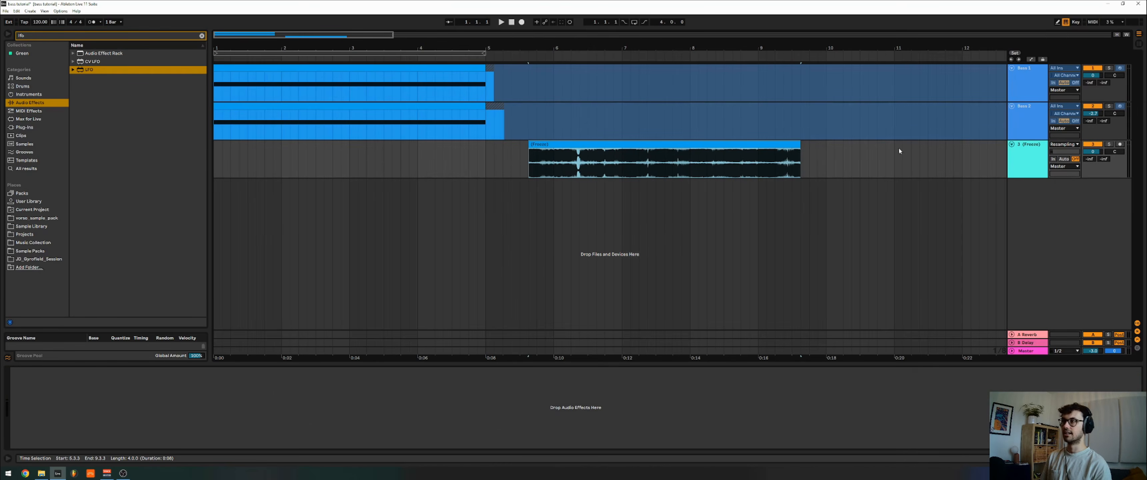
Insert an empty MIDI track below the frozen audio track and clear the browser's search text
left_click(783, 136)
left_click(1024, 164)
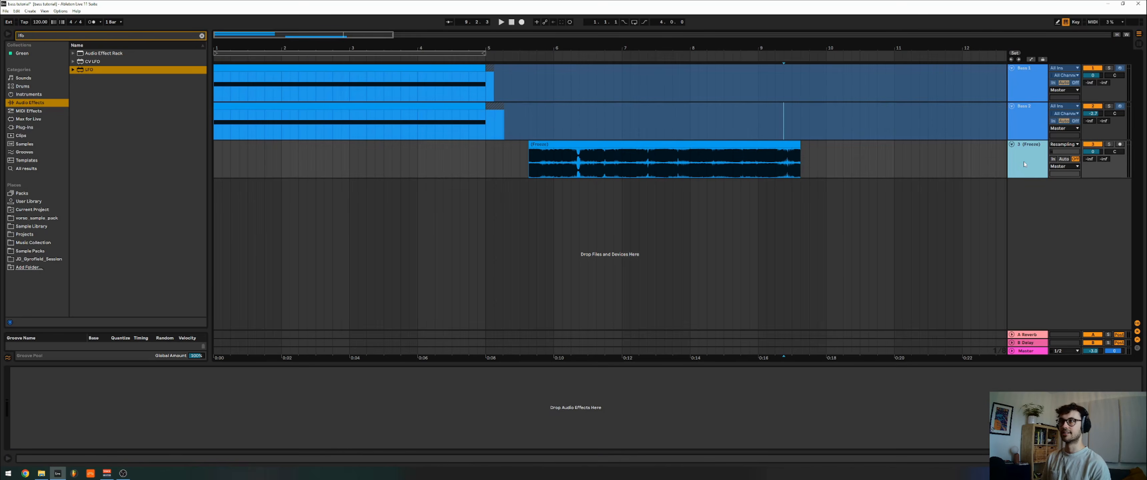
key("ctrl+shift+t")
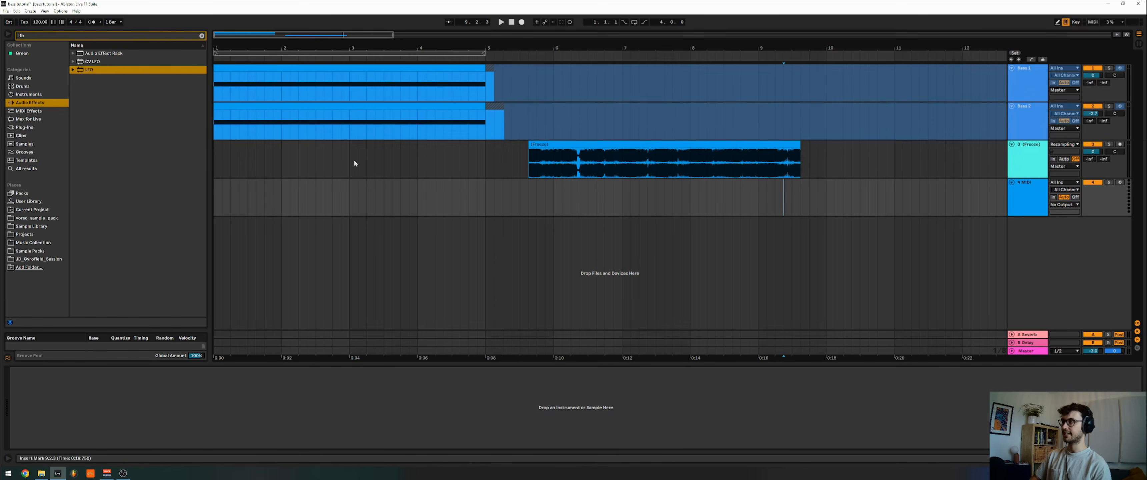
left_click(203, 36)
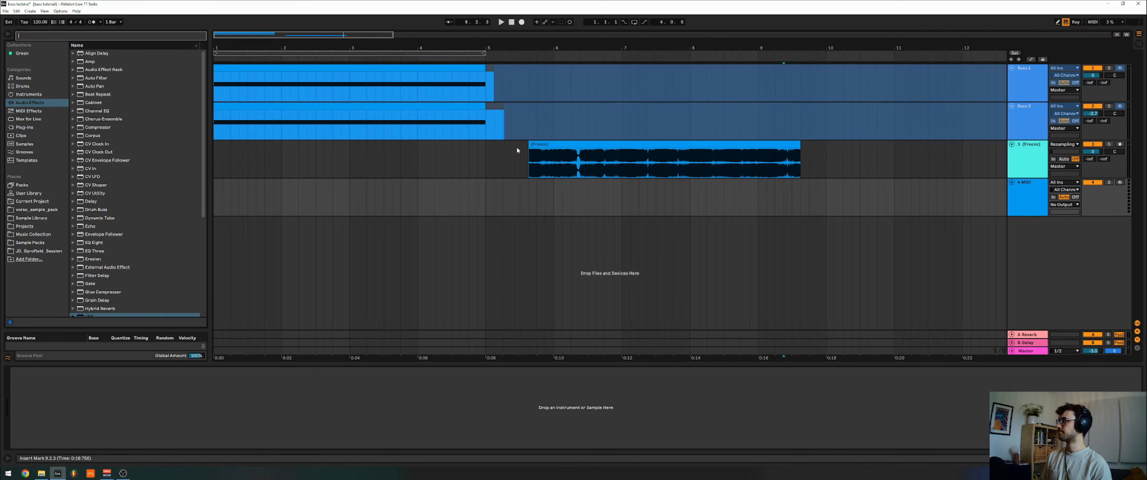
Move the frozen audio clip to start at bar 6 and open its waveform in the clip editor
left_click(544, 146)
left_click_drag(544, 146, 569, 146)
left_click(716, 144)
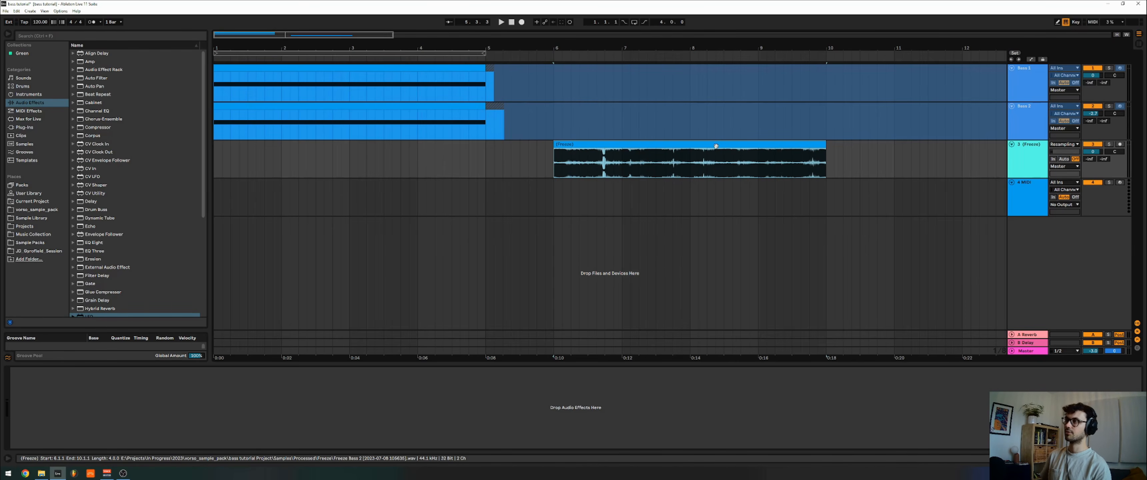
double_click(718, 146)
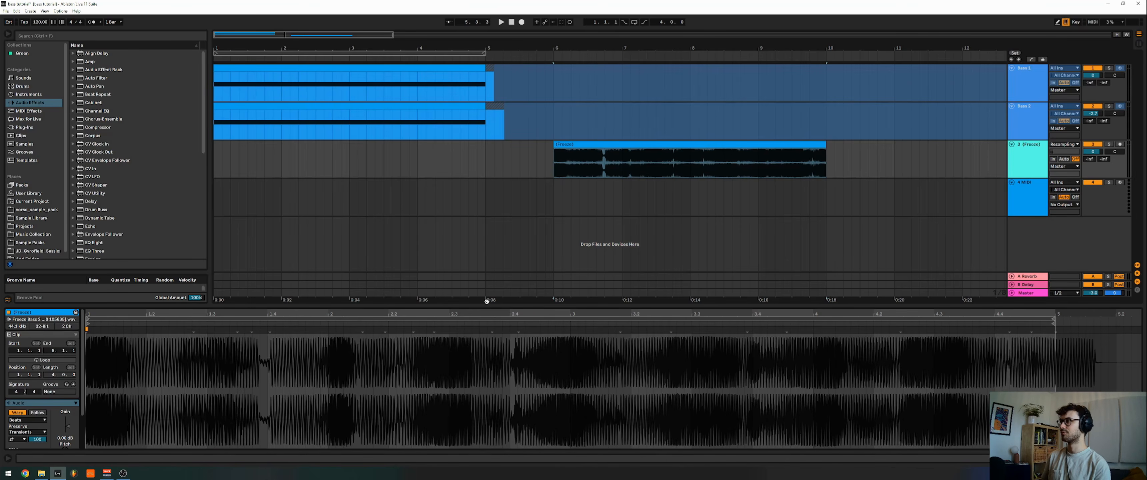
Examine the frozen Bass 2 track's device chain from the final effects back to Operator
left_click(487, 137)
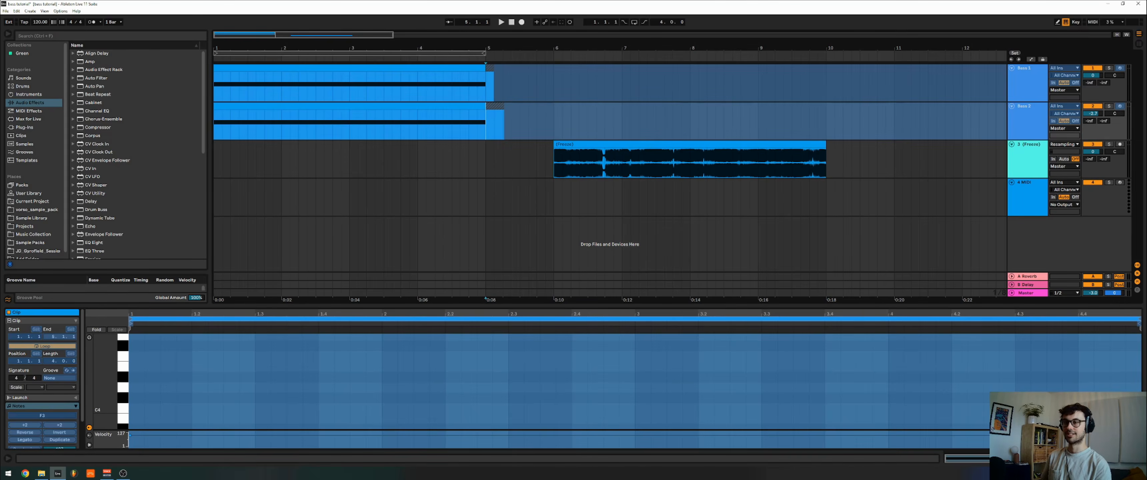
key("shift+Tab")
scroll(652, 389, "right", 10)
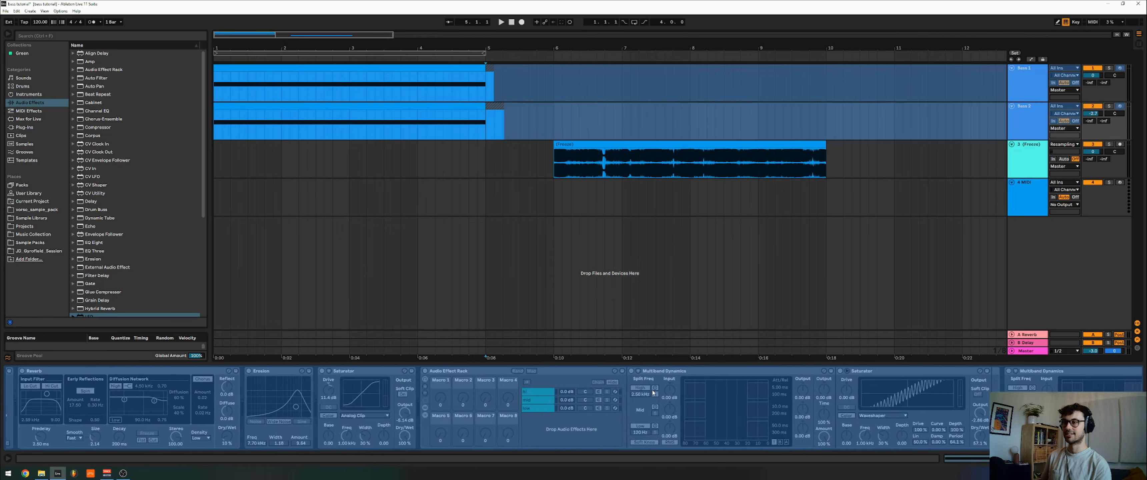
scroll(653, 392, "right", 6)
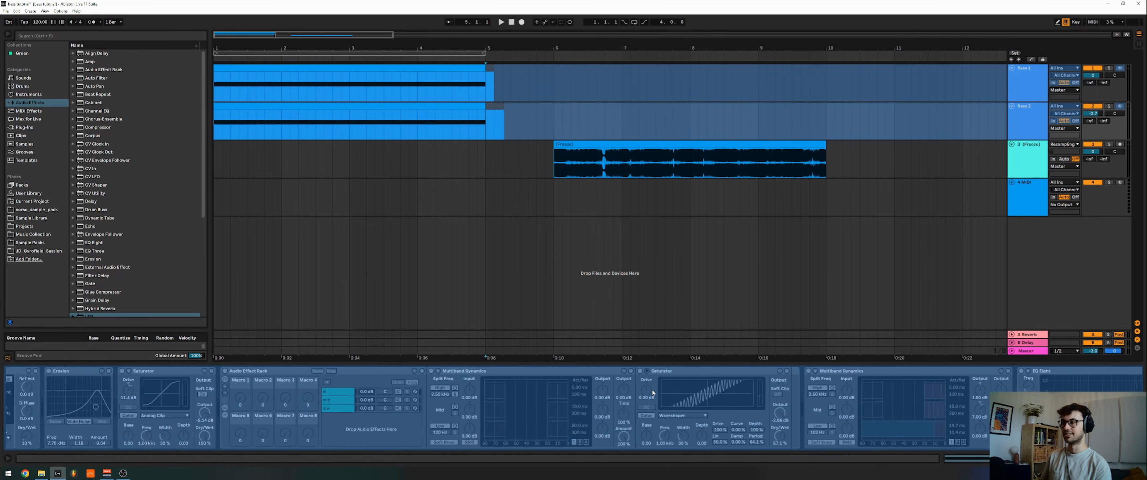
scroll(652, 389, "left", 15)
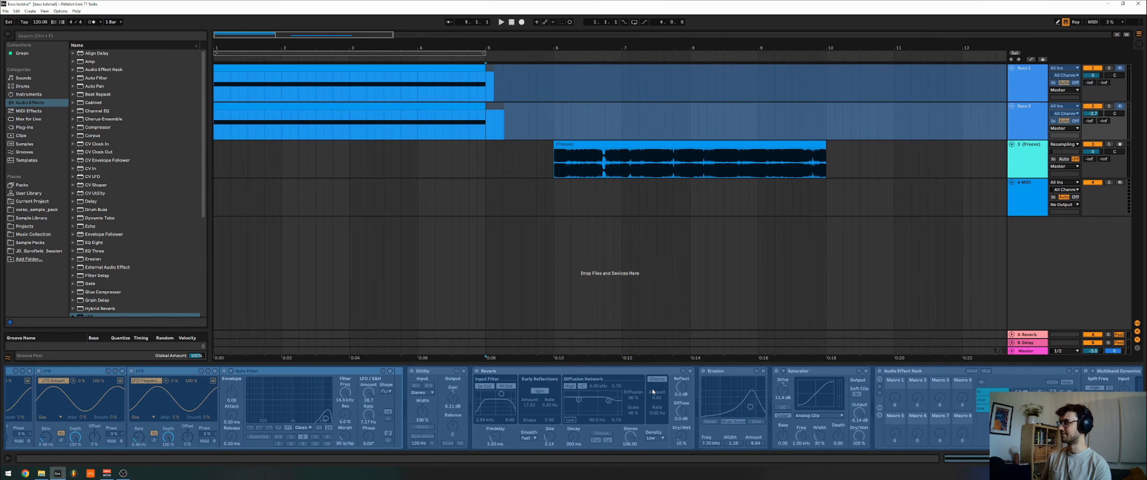
scroll(653, 391, "left", 3)
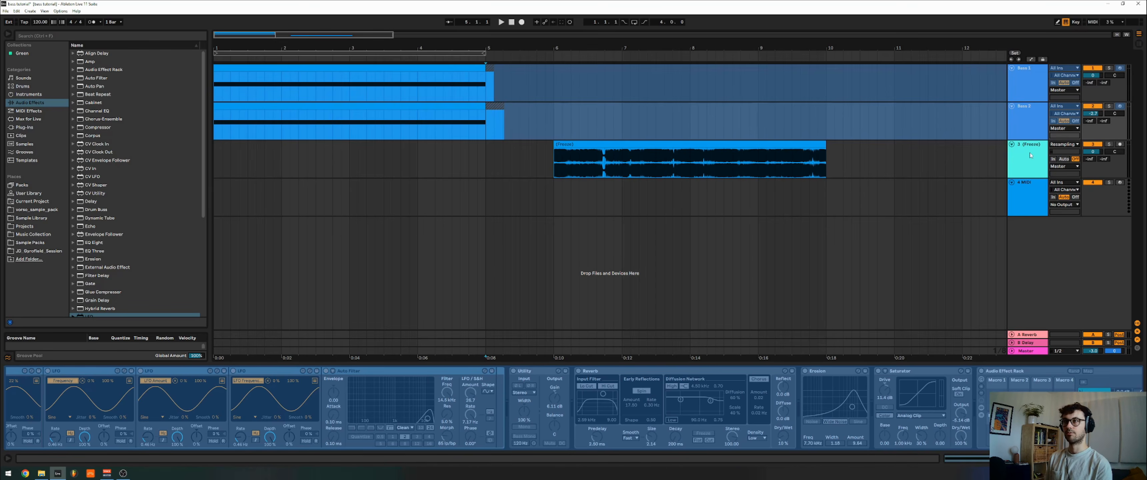
left_click(570, 117)
scroll(428, 372, "left", 10)
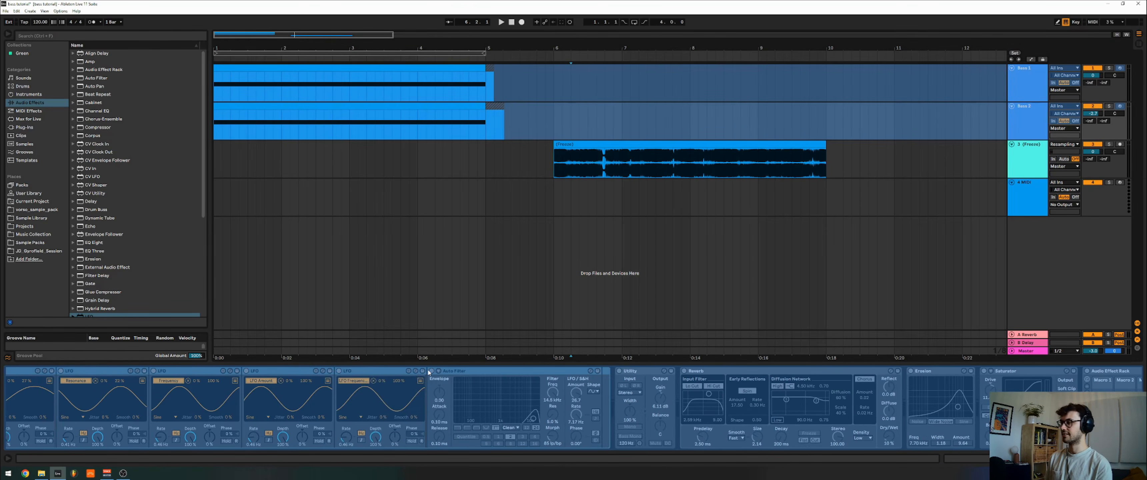
scroll(429, 372, "left", 8)
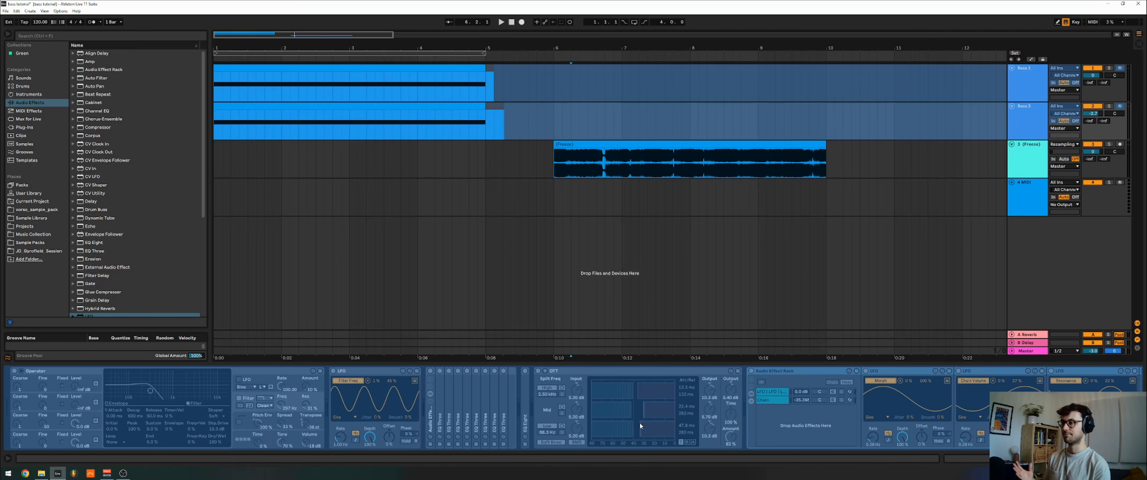
scroll(666, 399, "down", 5)
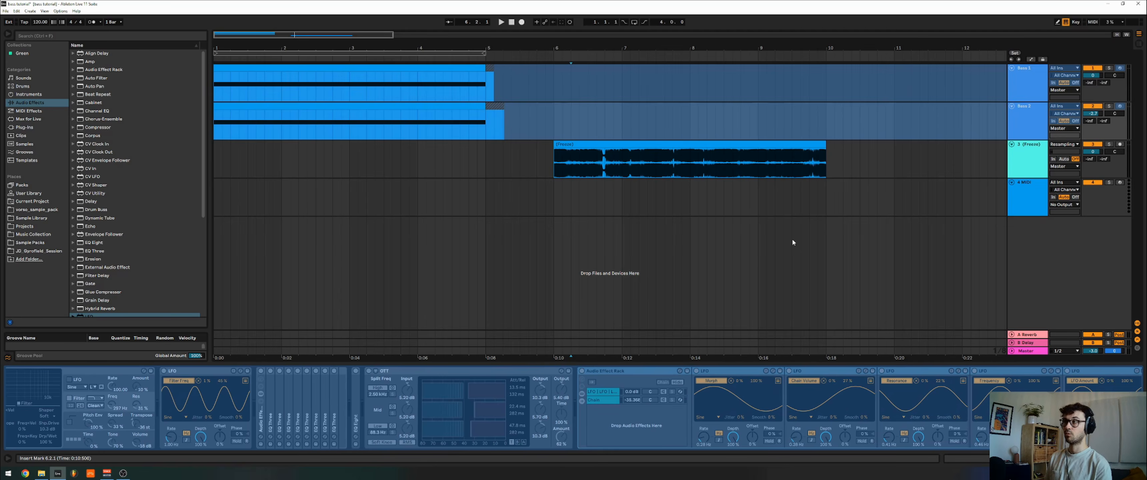
left_click(1015, 162)
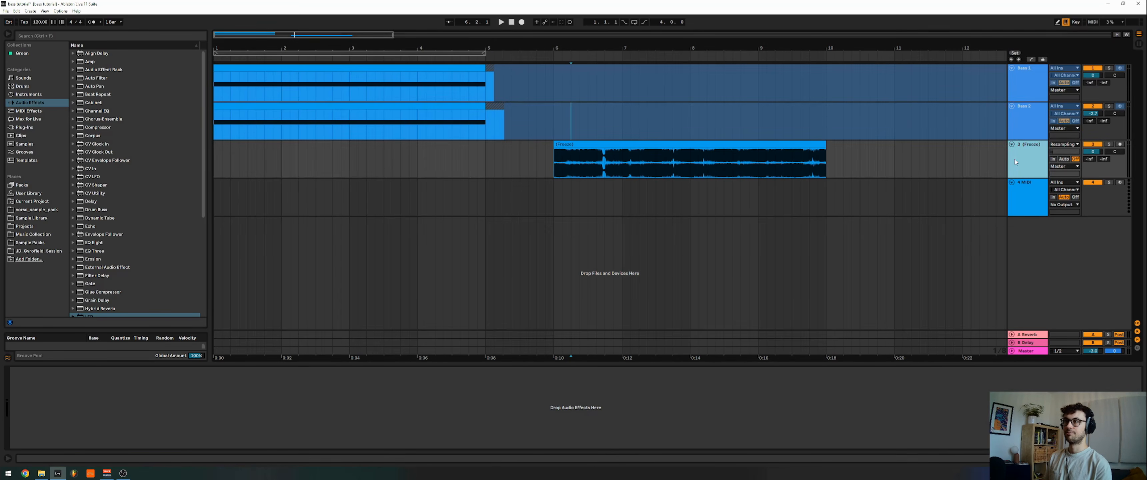
left_click(1031, 134)
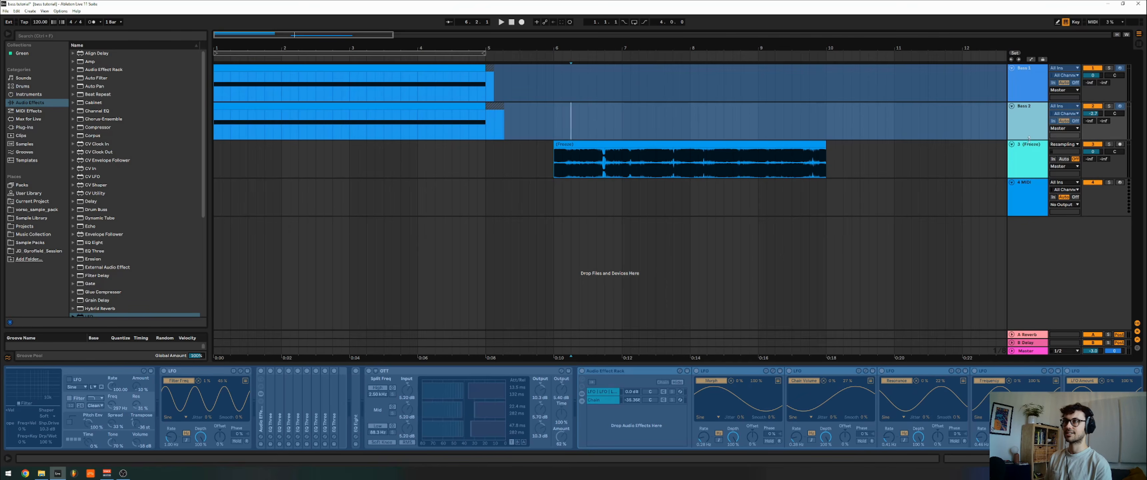
left_click(1029, 147)
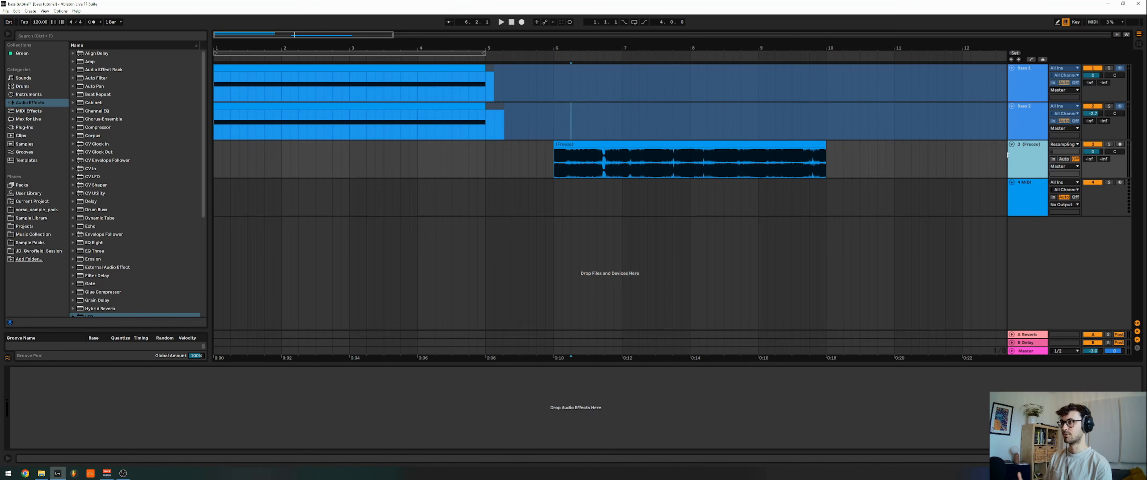
left_click_drag(1007, 154, 1007, 155)
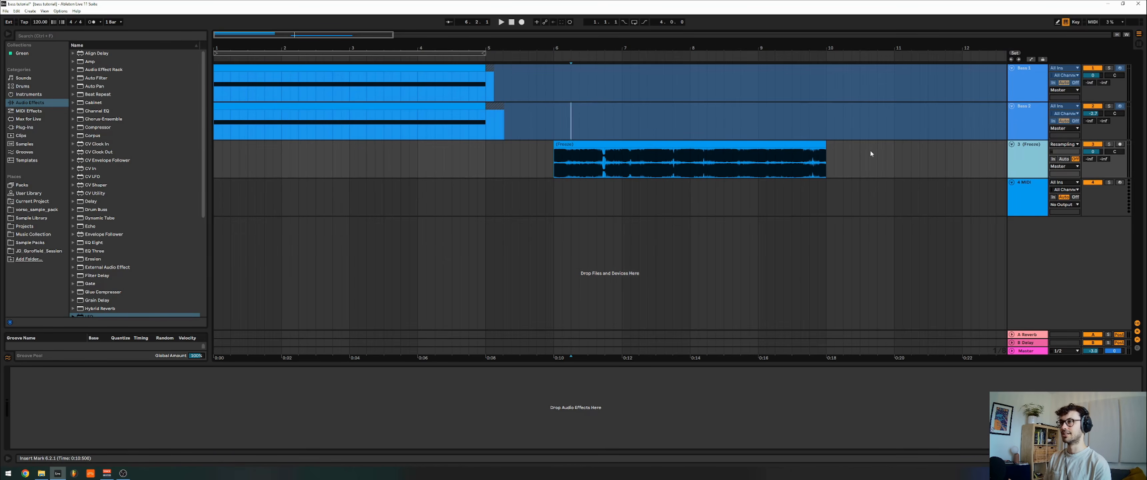
left_click(810, 146)
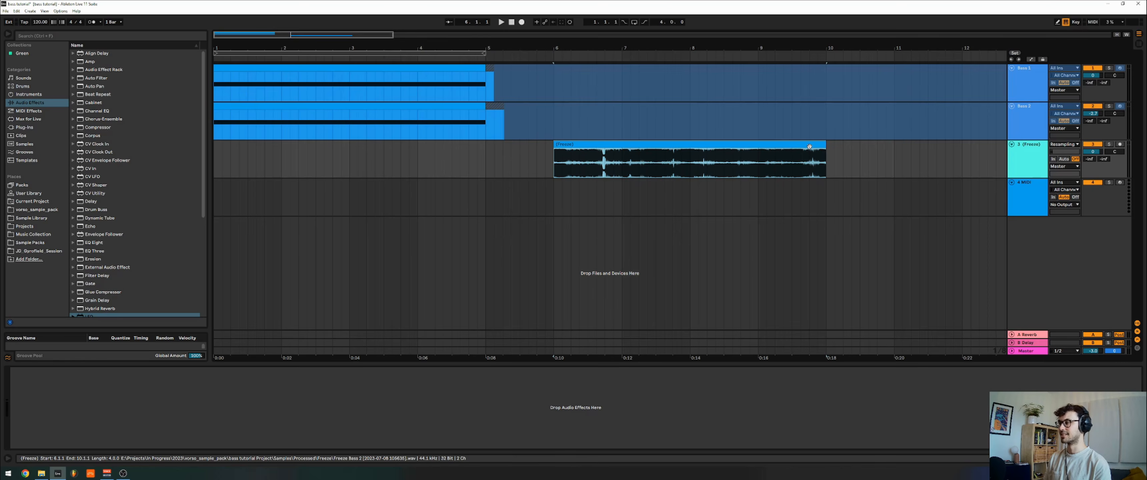
mouse_move(808, 146)
left_mouse_down()
mouse_move(799, 201)
mouse_move(813, 141)
left_mouse_up()
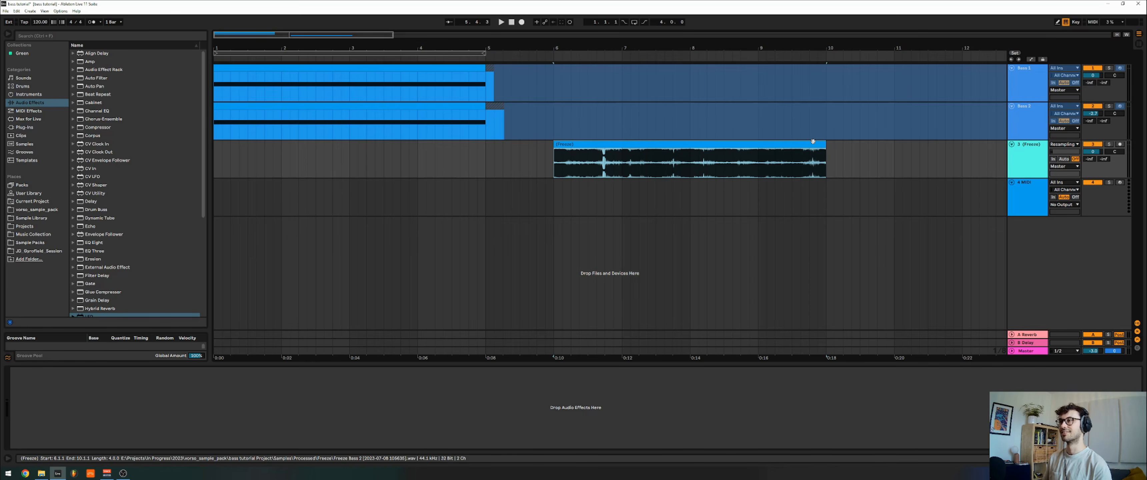
Load the frozen bass audio clip into a Simpler on the empty MIDI track
left_click(808, 207)
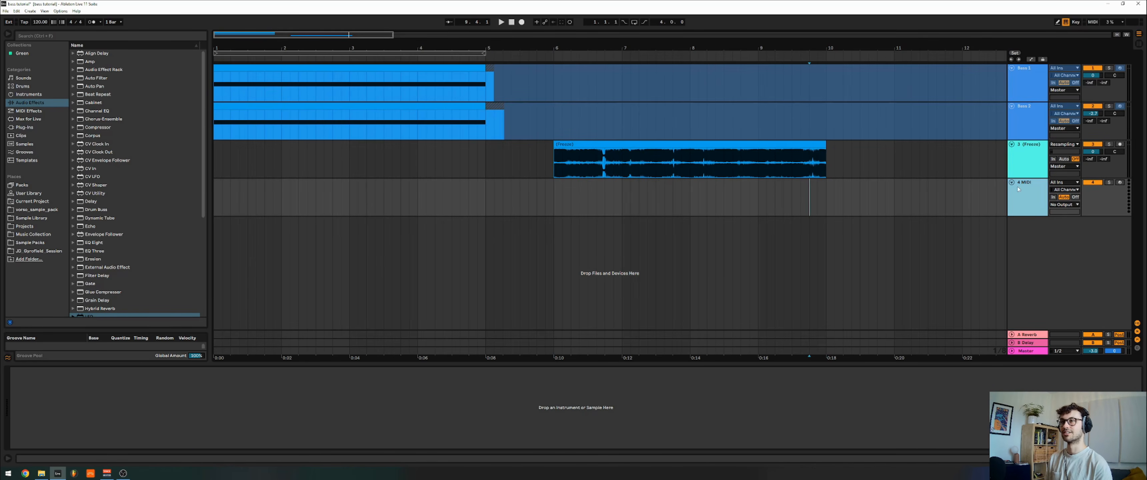
left_click(803, 147)
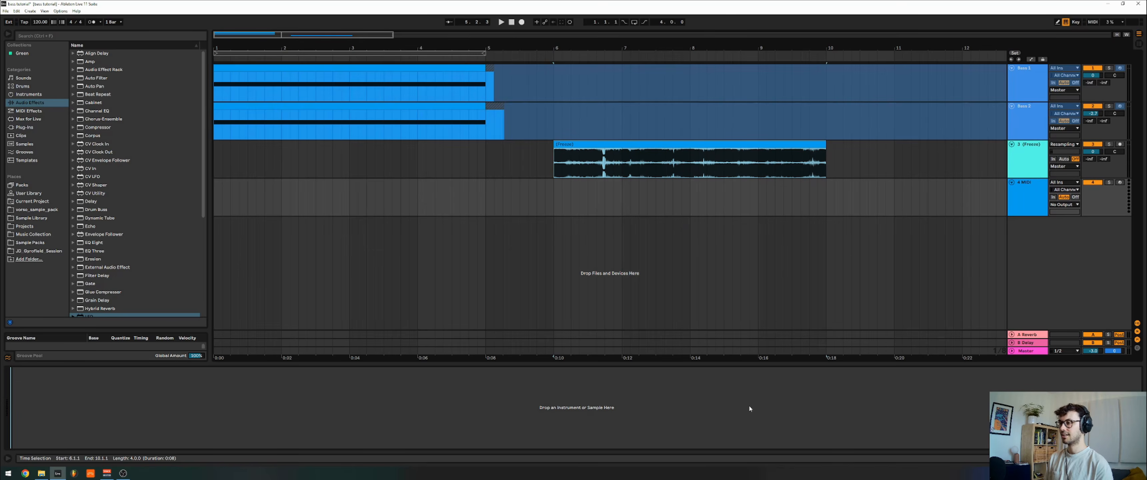
left_click_drag(803, 147, 1042, 185)
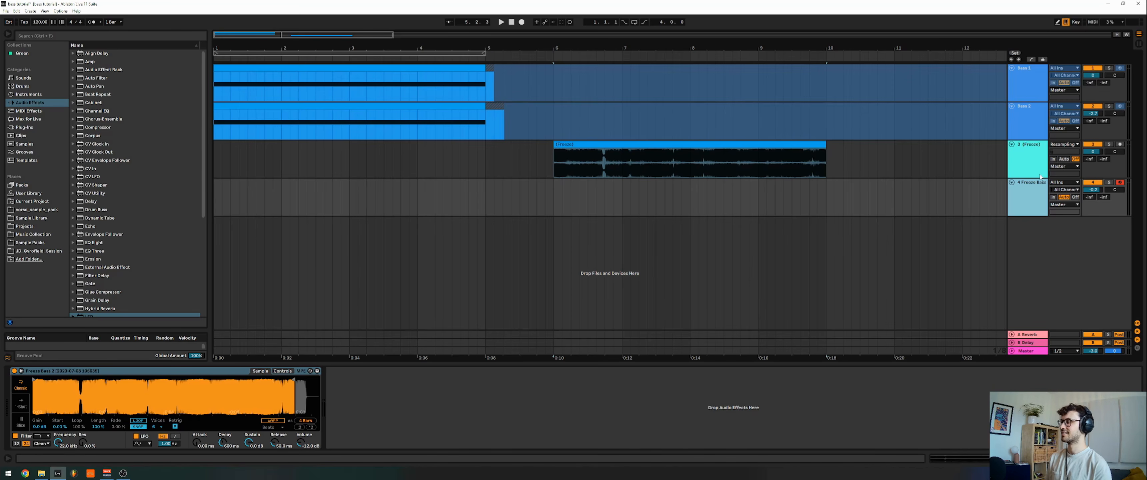
left_click(196, 371)
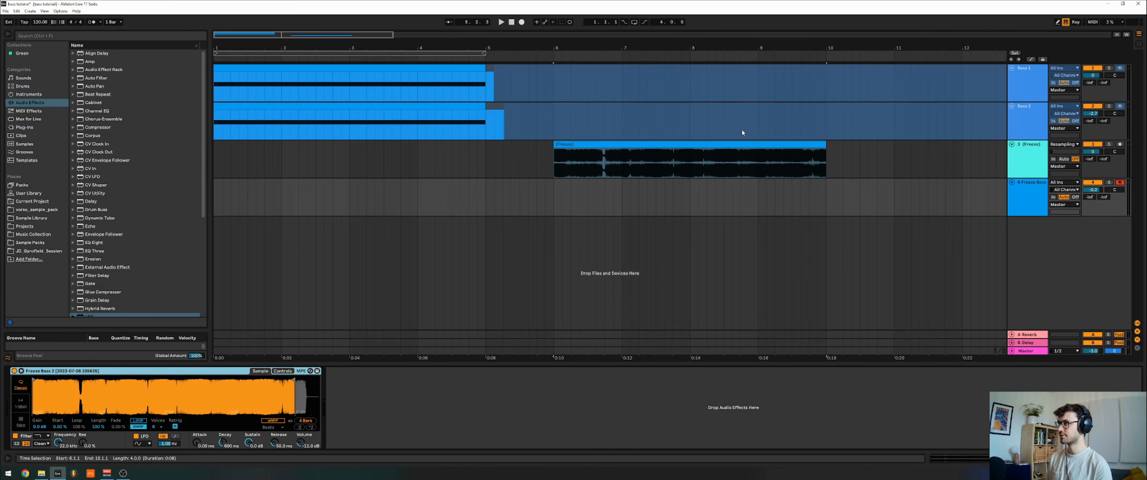
left_click(649, 156)
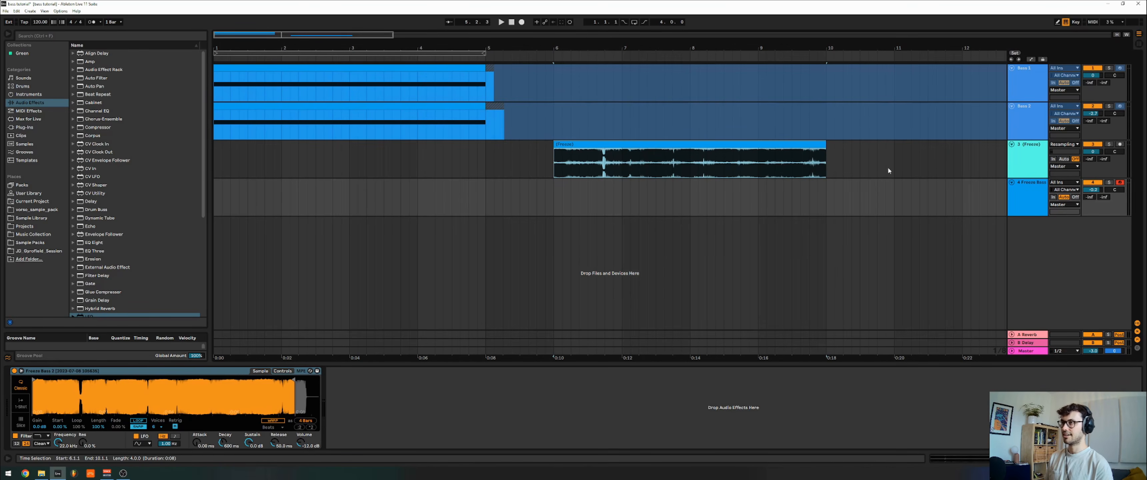
left_click(759, 154)
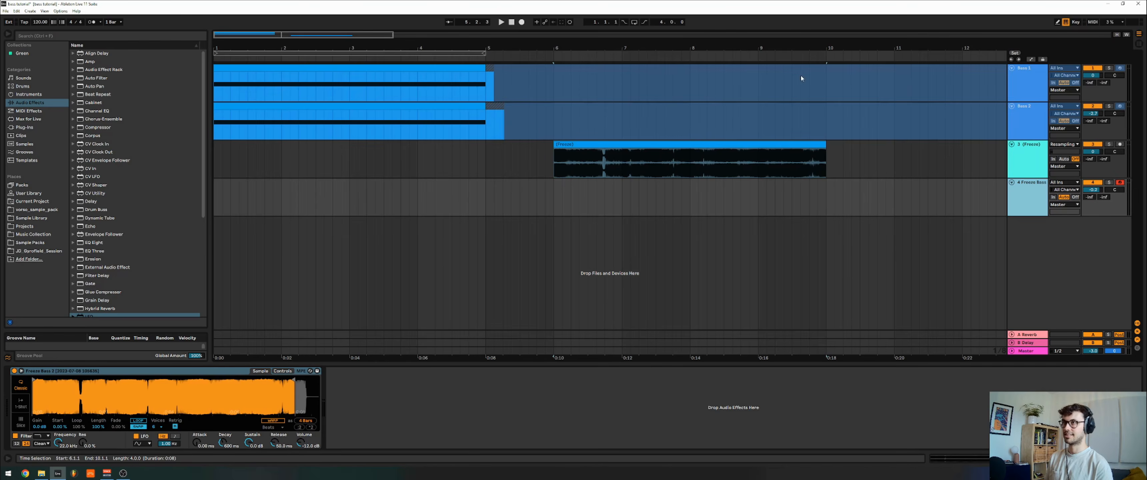
Audition the Simpler track with the computer MIDI keyboard and move the sample start marker past the opening part of the waveform
left_click(1025, 162)
left_click(1026, 198)
key("m")
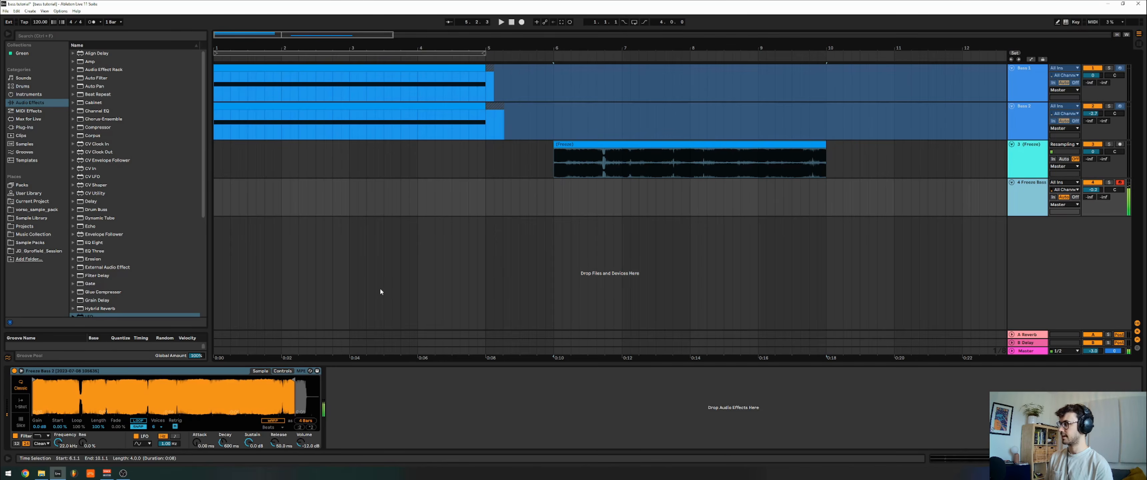
mouse_move(33, 379)
left_mouse_down()
mouse_move(129, 380)
mouse_move(109, 379)
left_mouse_up()
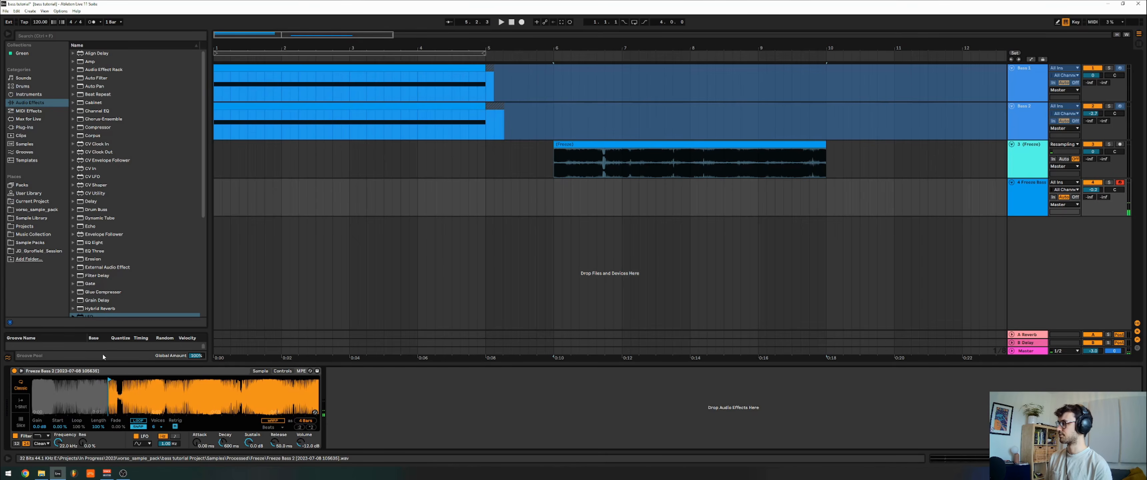
Hide the browser and move Simpler's sample start further into the waveform, past the next dip
left_click(8, 34)
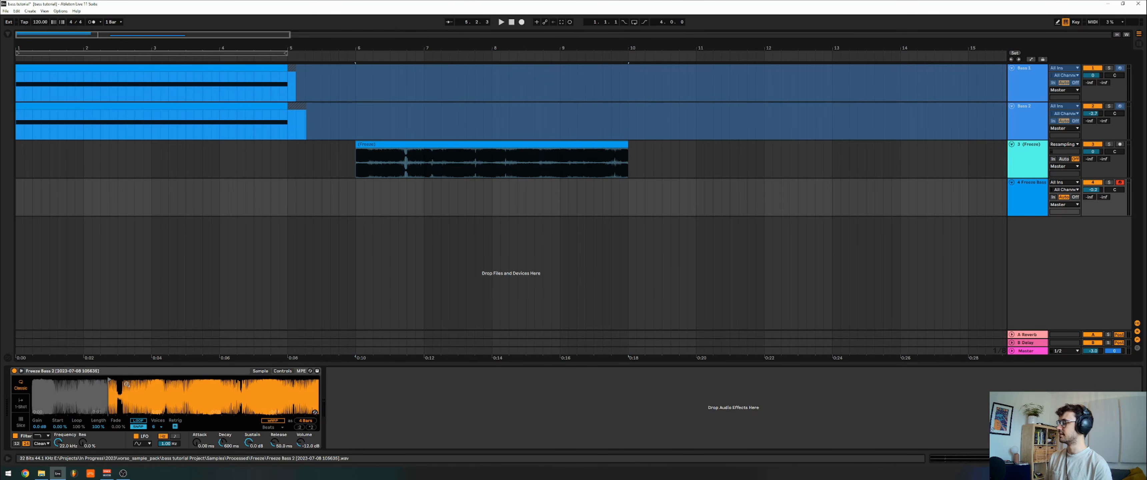
left_click_drag(133, 389, 86, 389)
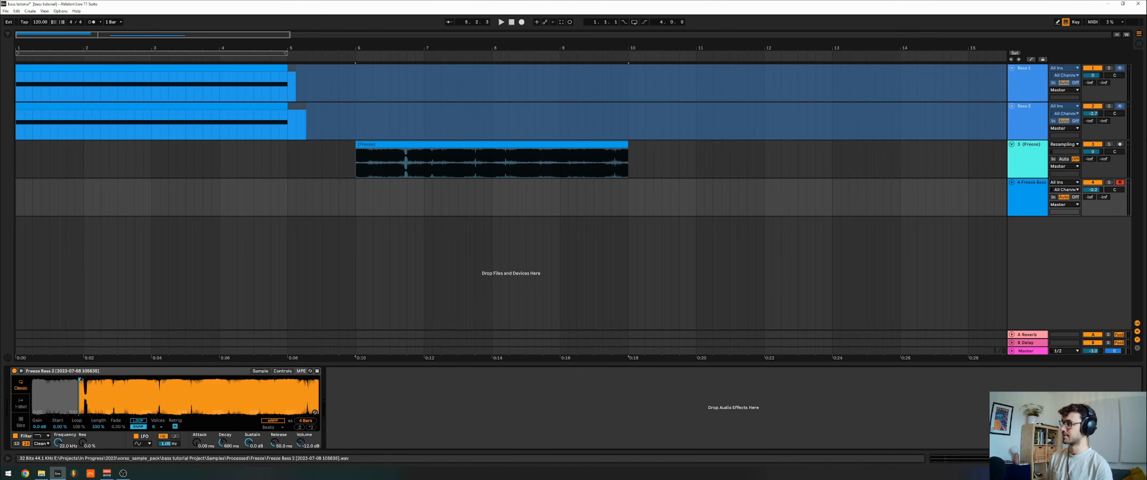
mouse_move(83, 379)
left_mouse_down()
mouse_move(287, 379)
mouse_move(142, 382)
left_mouse_up()
Convert the Simpler holding the frozen bass sample into a Sampler
left_click(144, 369)
right_click(250, 370)
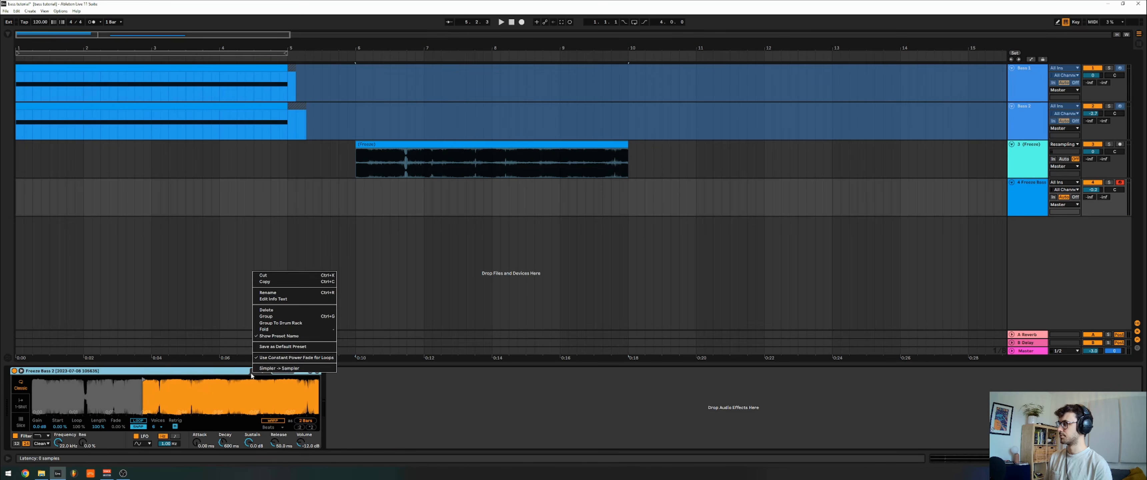
left_click(250, 369)
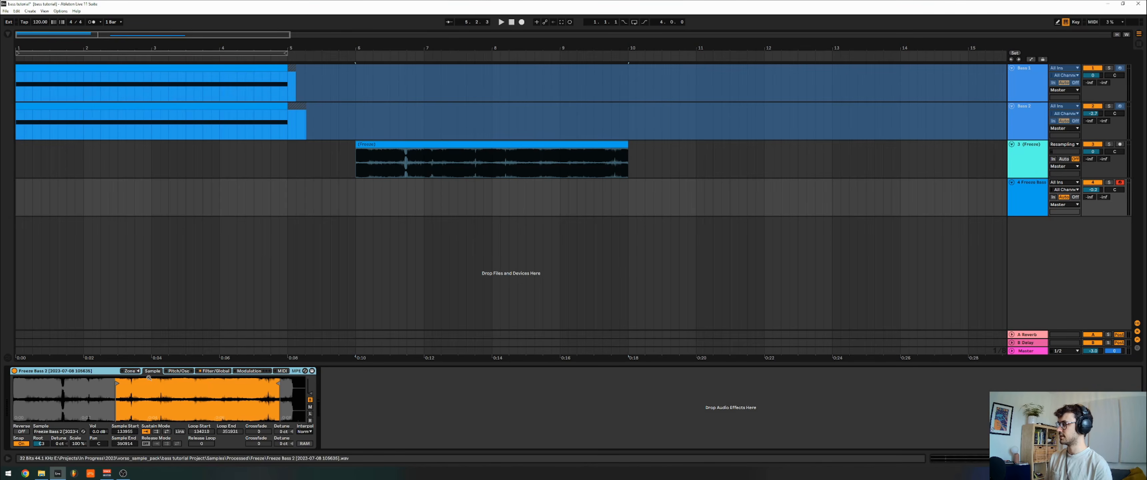
Set the Sampler's sample root key to F3 and check the original Bass 2 clip before returning to the Sampler track
left_click(41, 444)
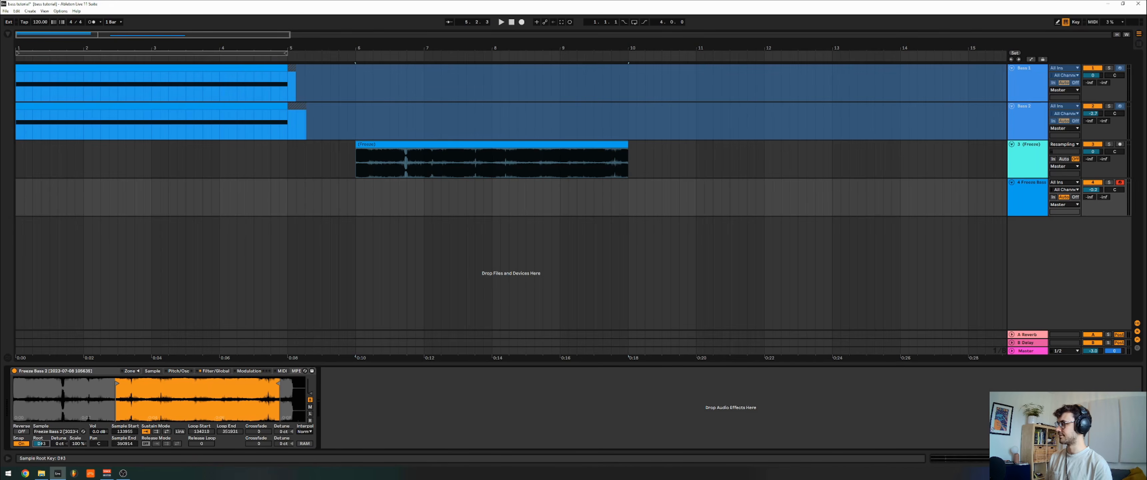
key("a")
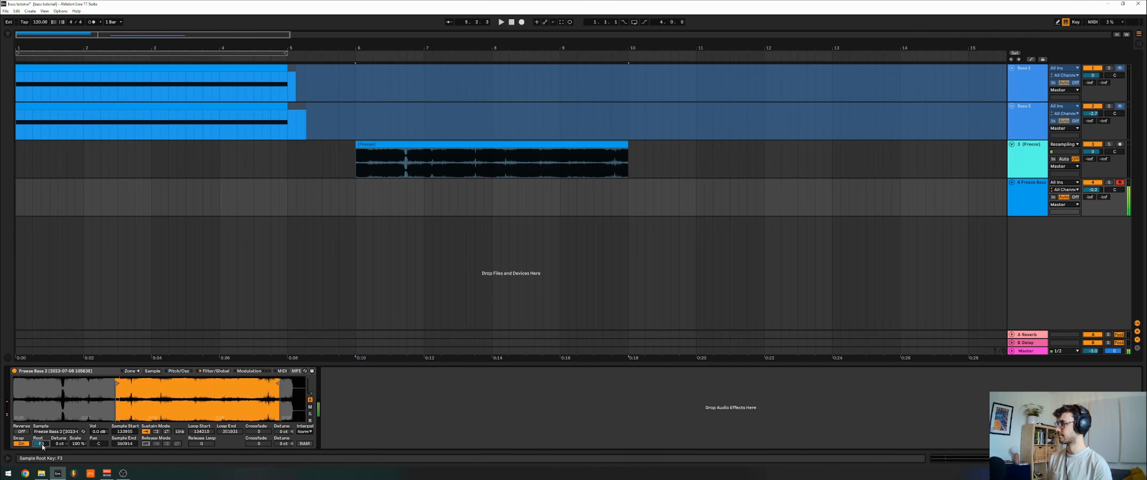
left_click(228, 121)
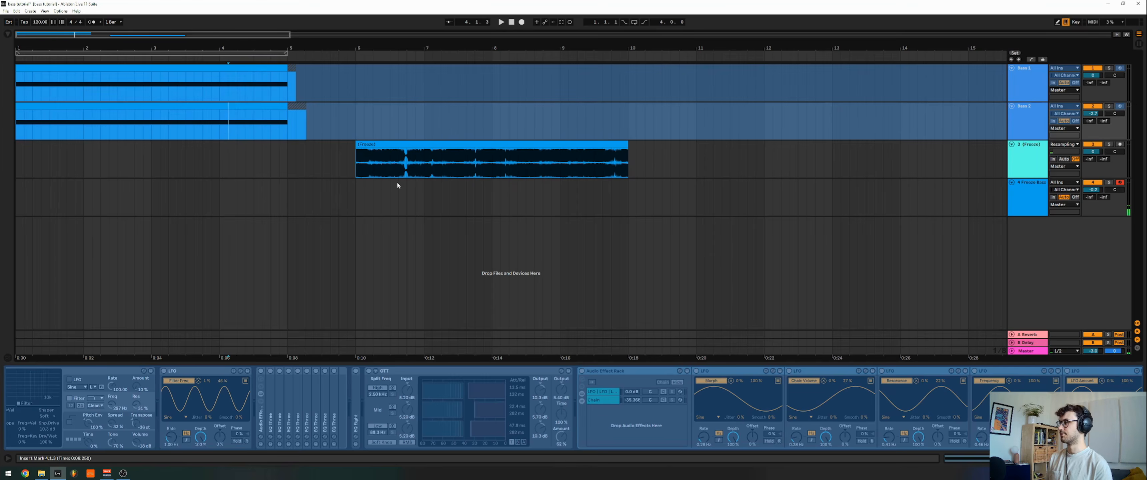
left_click(298, 116)
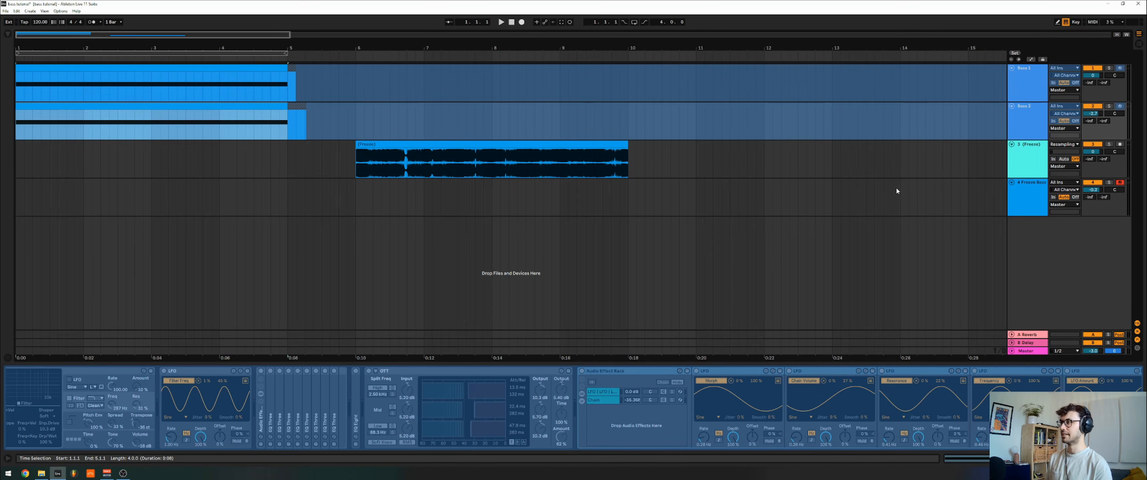
left_click(1005, 201)
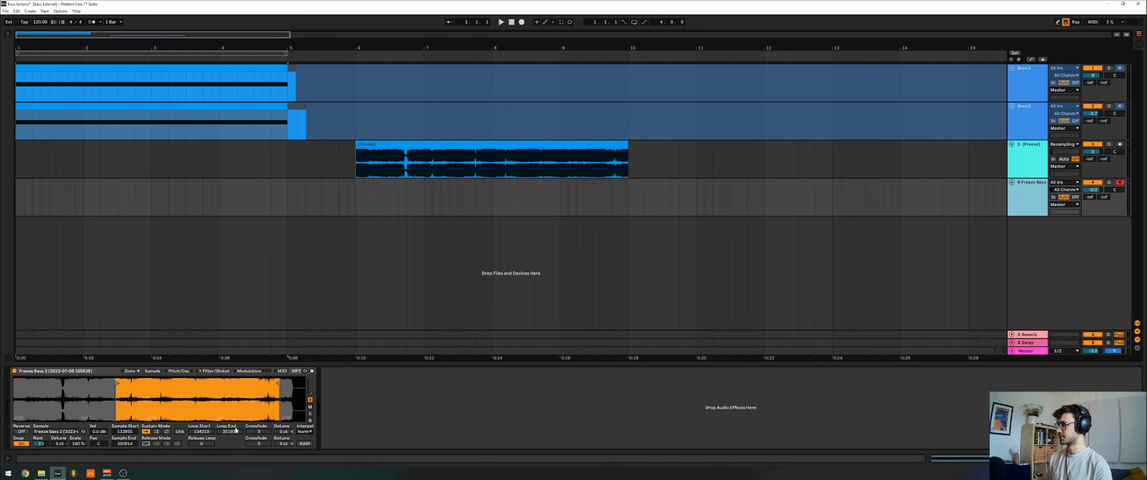
Audition the Sampler and move its sample start to about 170,600 samples
left_click(152, 372)
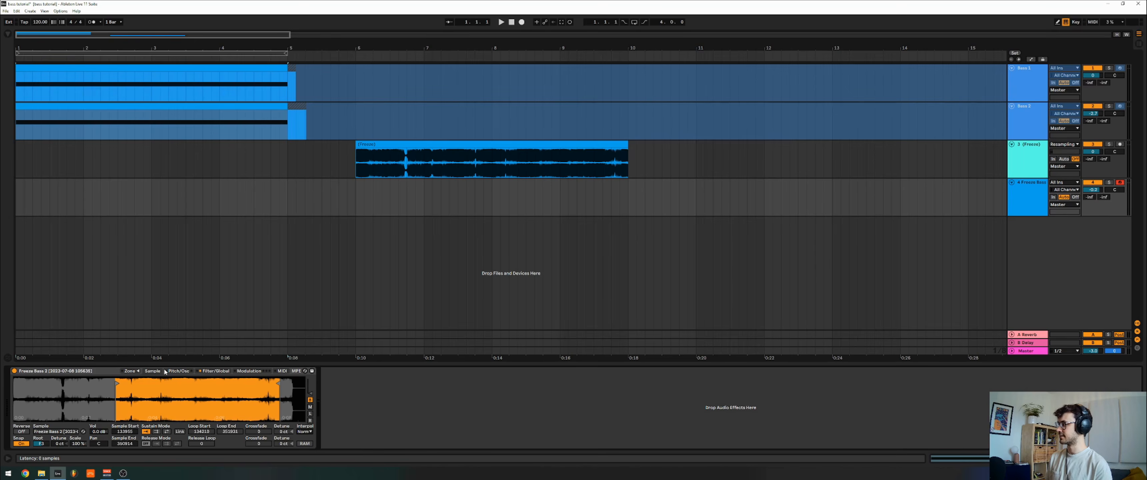
key("f")
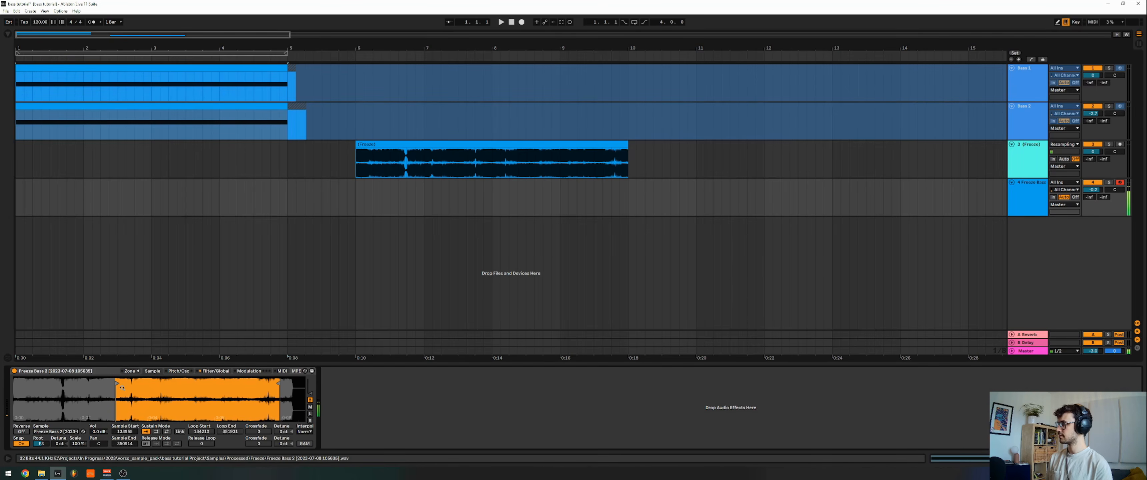
left_click_drag(121, 383, 148, 380)
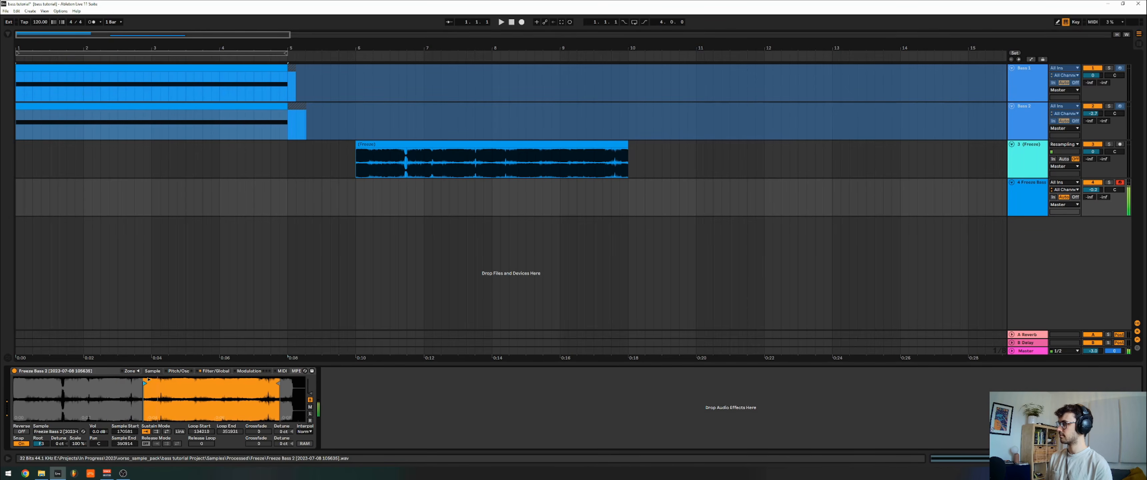
Enable the forward sustain loop and shorten it to a small section of the waveform
left_click(156, 431)
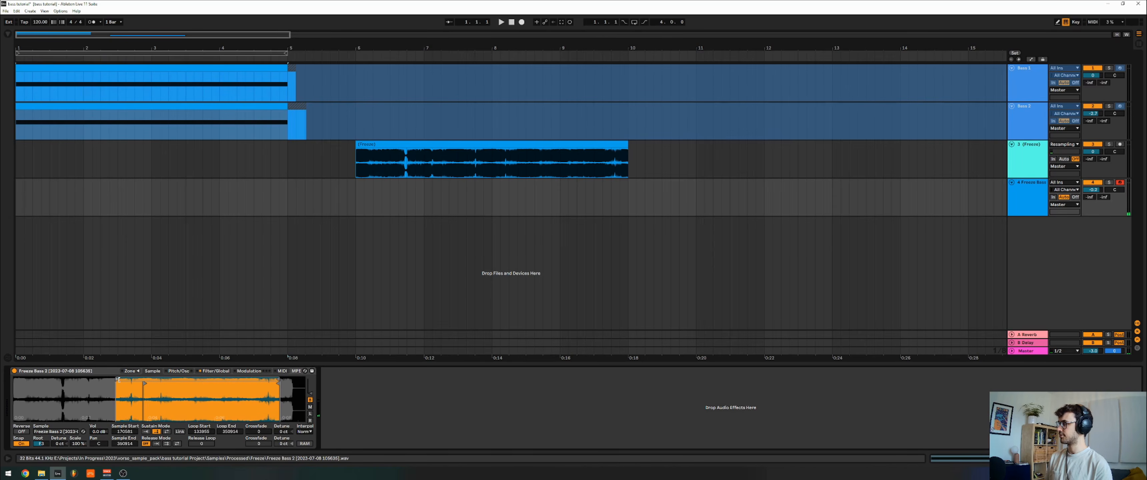
left_click_drag(147, 377, 148, 377)
mouse_move(280, 380)
left_mouse_down()
mouse_move(154, 381)
mouse_move(150, 439)
mouse_move(239, 440)
mouse_move(273, 434)
mouse_move(235, 380)
mouse_move(264, 378)
mouse_move(169, 386)
left_mouse_up()
key("a")
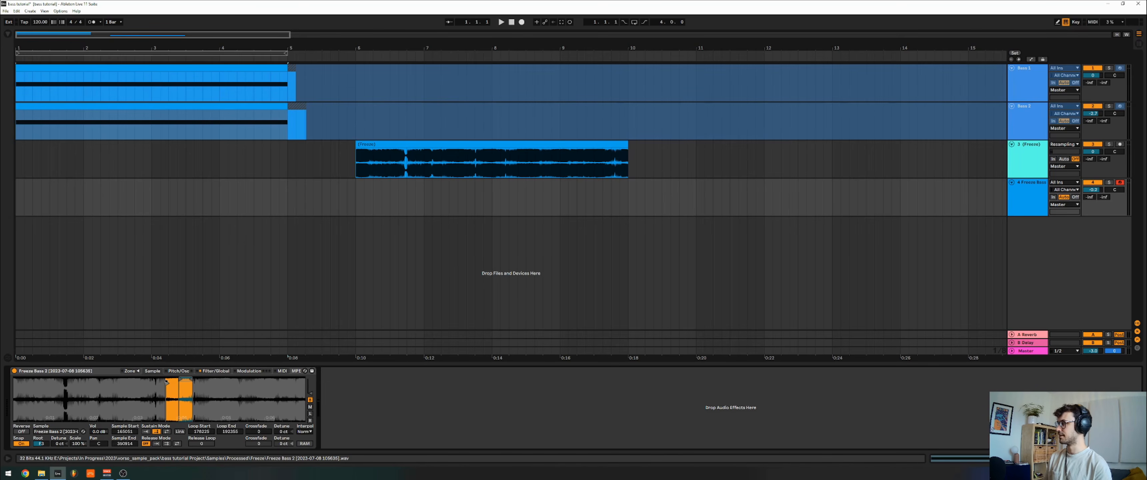
Set the sample start to about 173,400 samples and shift the sustain loop further along the waveform while auditioning
left_click_drag(166, 379, 218, 387)
scroll(175, 381, "up", 3)
key("a")
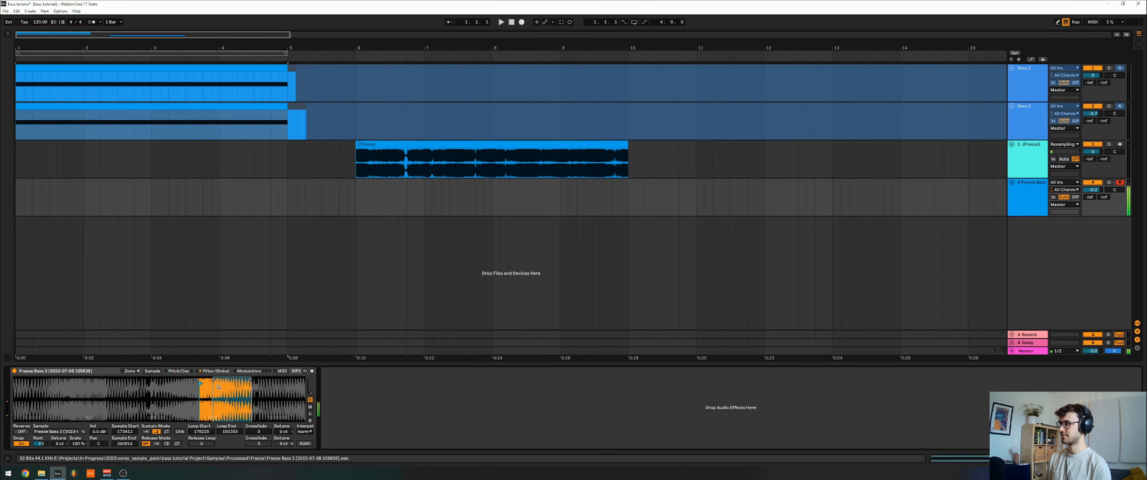
mouse_move(219, 381)
left_mouse_down()
mouse_move(305, 382)
mouse_move(235, 389)
left_mouse_up()
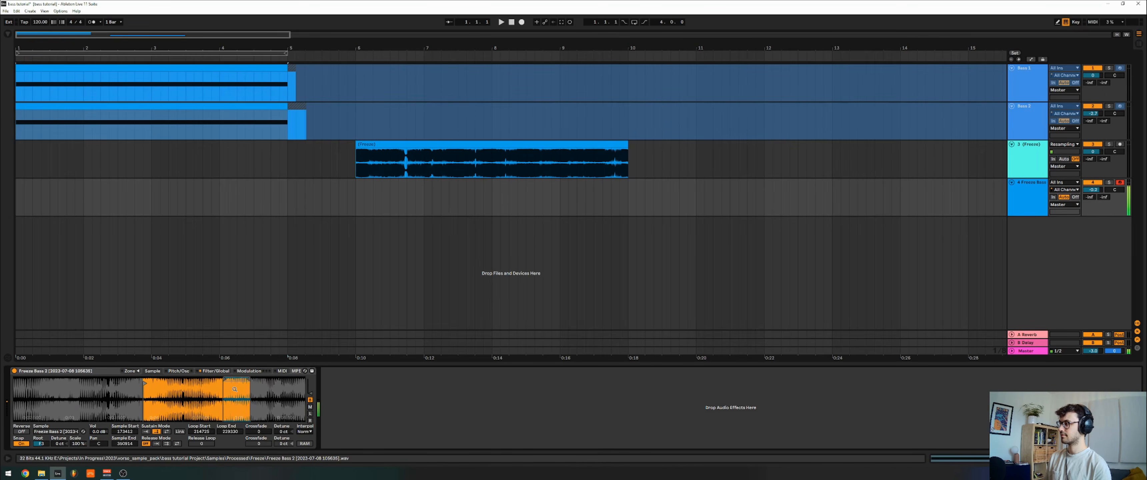
Limit the Sampler to 1 voice so it plays monophonically
left_click(218, 371)
left_click(299, 443)
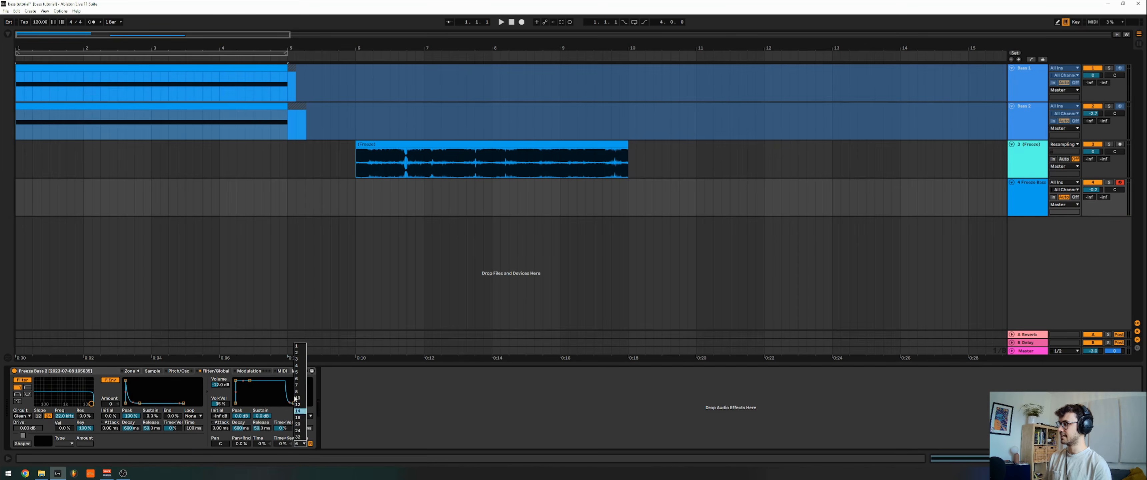
left_click(301, 346)
left_click(298, 443)
left_click(296, 346)
Find the Sampler's glide setting, set its mode to Glide and raise the glide time to about 77 ms
left_click(244, 371)
left_click(283, 372)
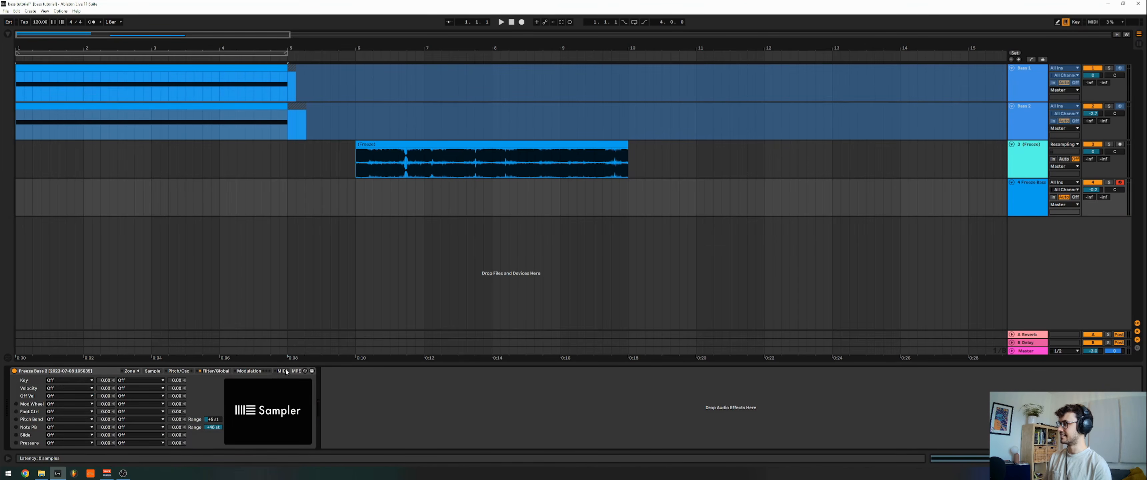
left_click(244, 372)
left_click(215, 371)
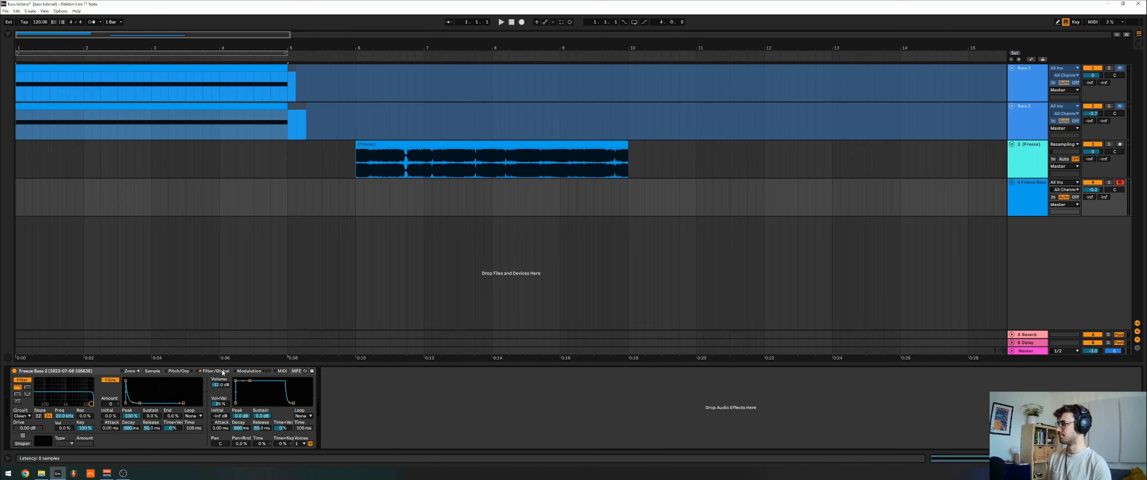
left_click(169, 372)
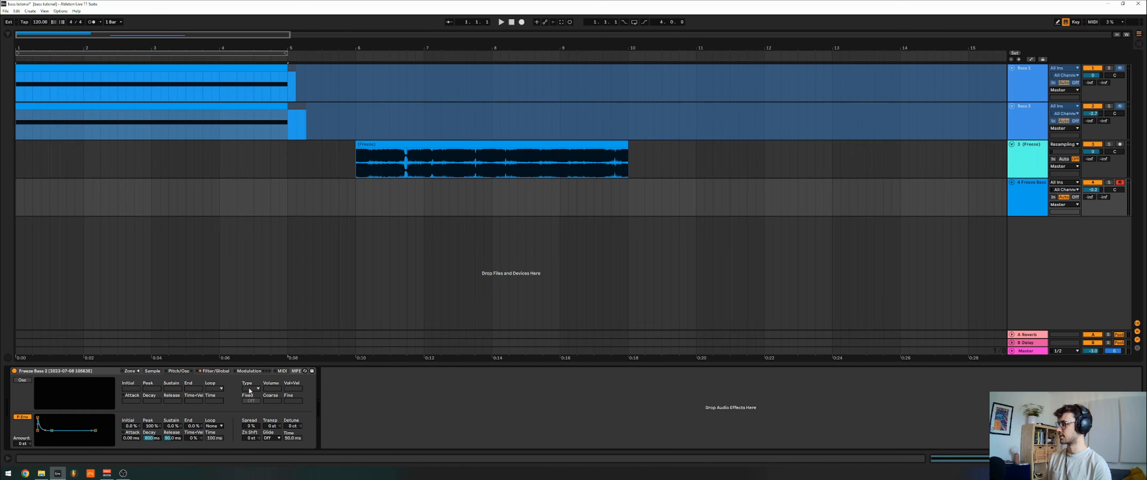
left_click(272, 439)
left_click(274, 459)
left_click_drag(295, 439, 296, 430)
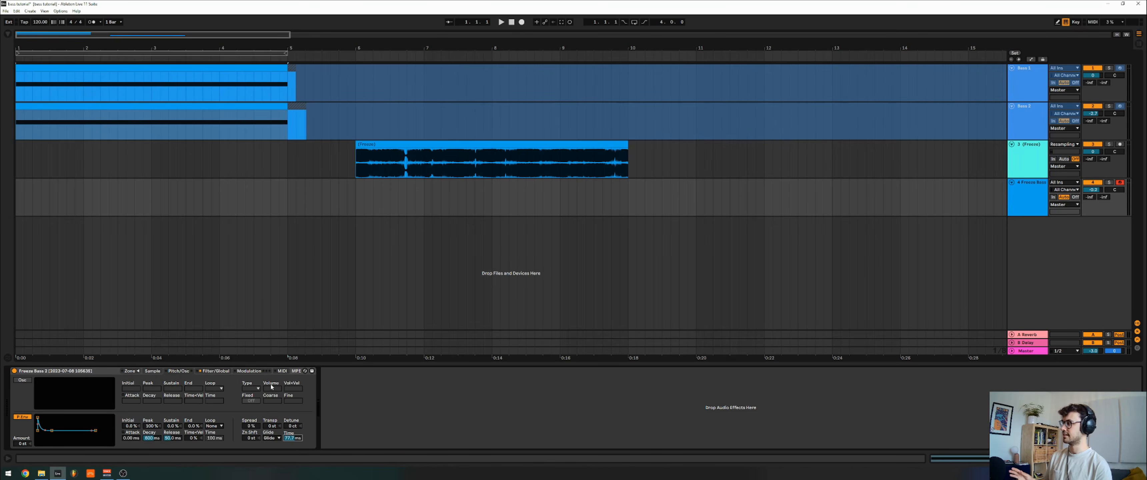
Raise the Sampler's global volume while auditioning notes
left_click(216, 371)
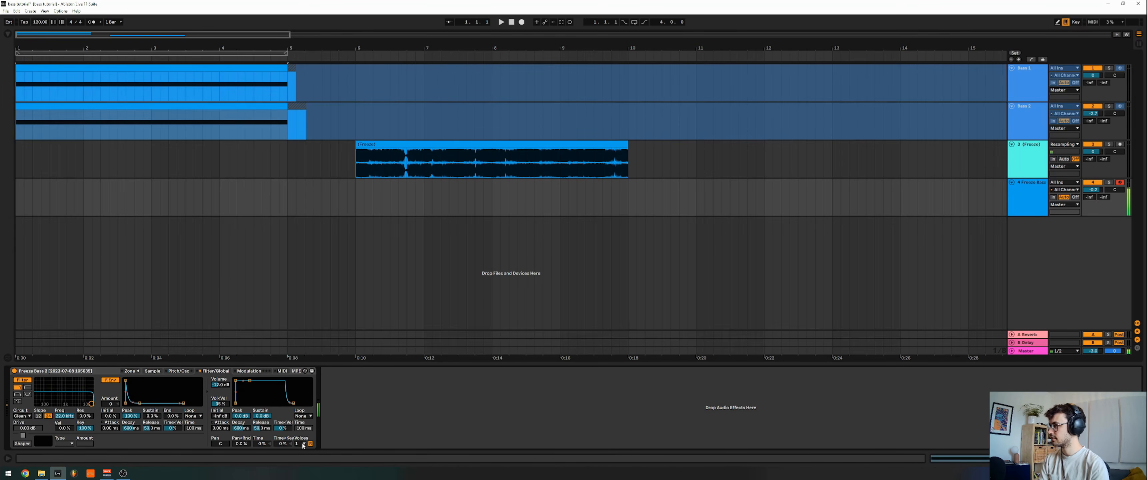
left_click_drag(220, 384, 220, 374)
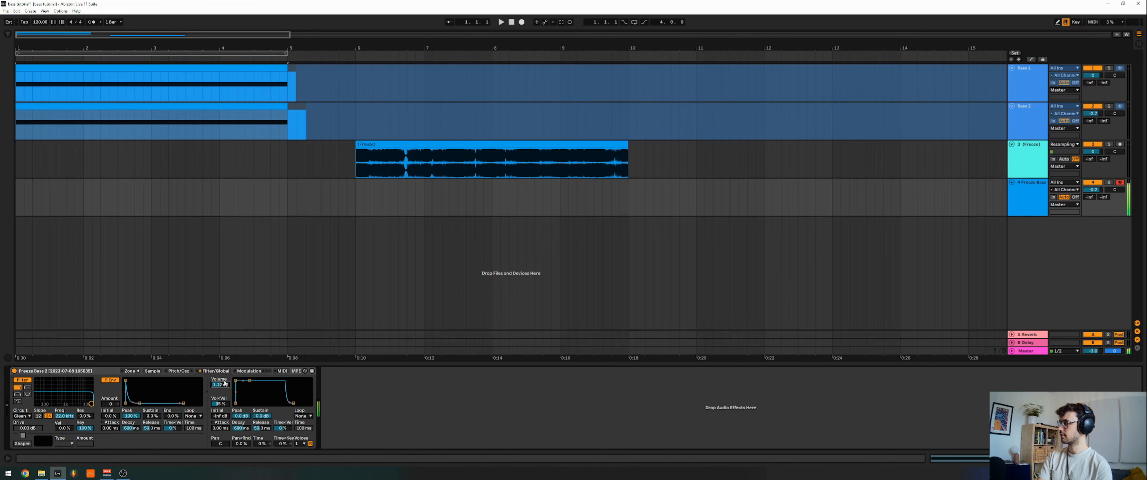
Try earlier sample start positions, down to the beginning of the waveform, with a shifted sustain loop
left_click(153, 371)
left_click_drag(145, 383, 105, 384)
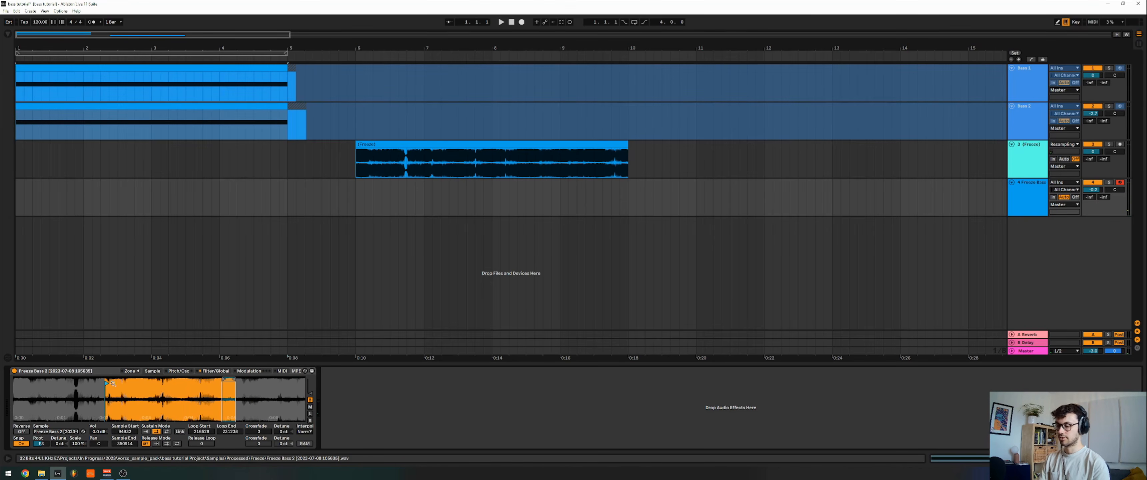
left_click_drag(233, 378, 275, 376)
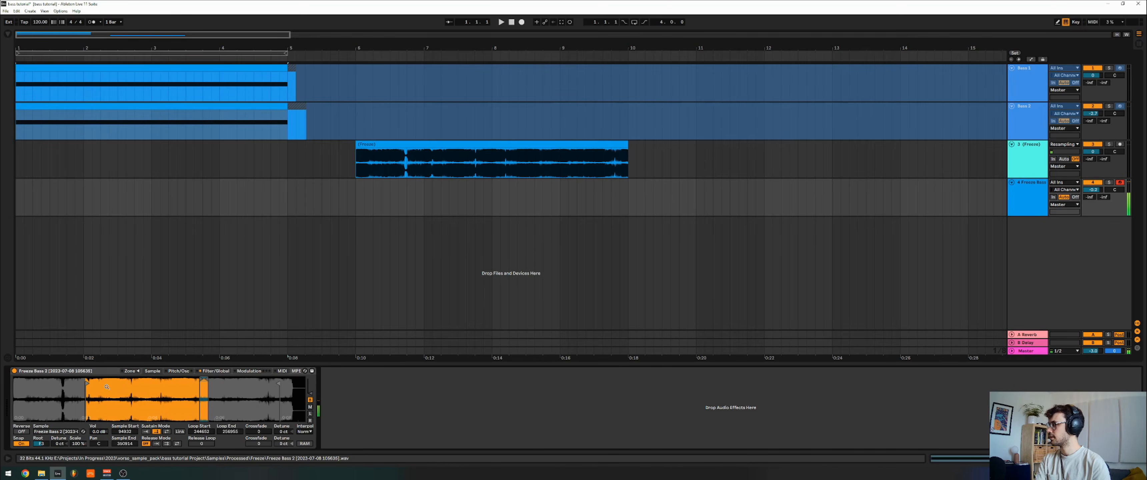
left_click_drag(88, 383, 16, 383)
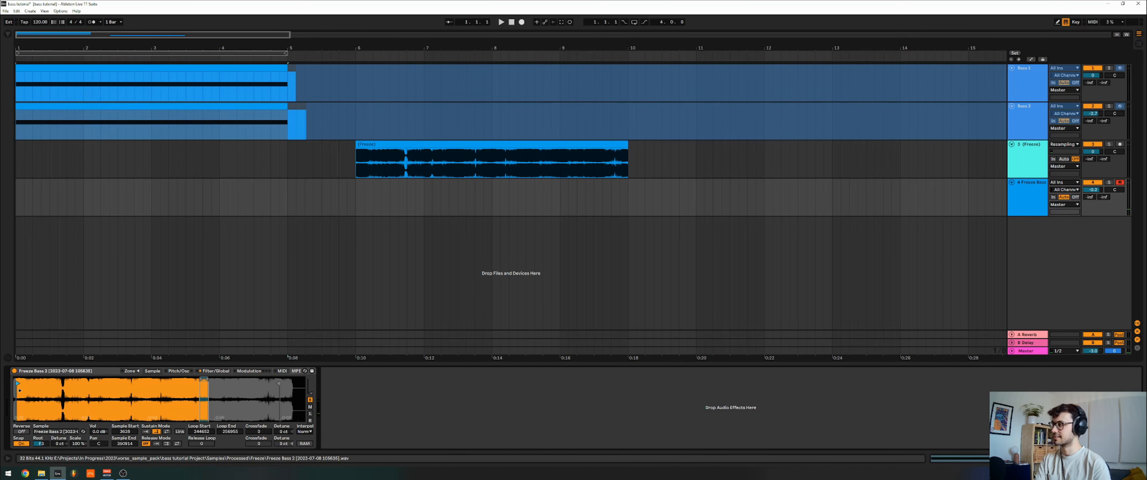
Place a short sustain loop just after a mid-waveform sample start and smooth it with a crossfade of about 9,200 samples
mouse_move(204, 378)
left_mouse_down()
mouse_move(29, 378)
mouse_move(31, 398)
mouse_move(155, 402)
mouse_move(80, 395)
mouse_move(149, 386)
mouse_move(146, 395)
left_mouse_up()
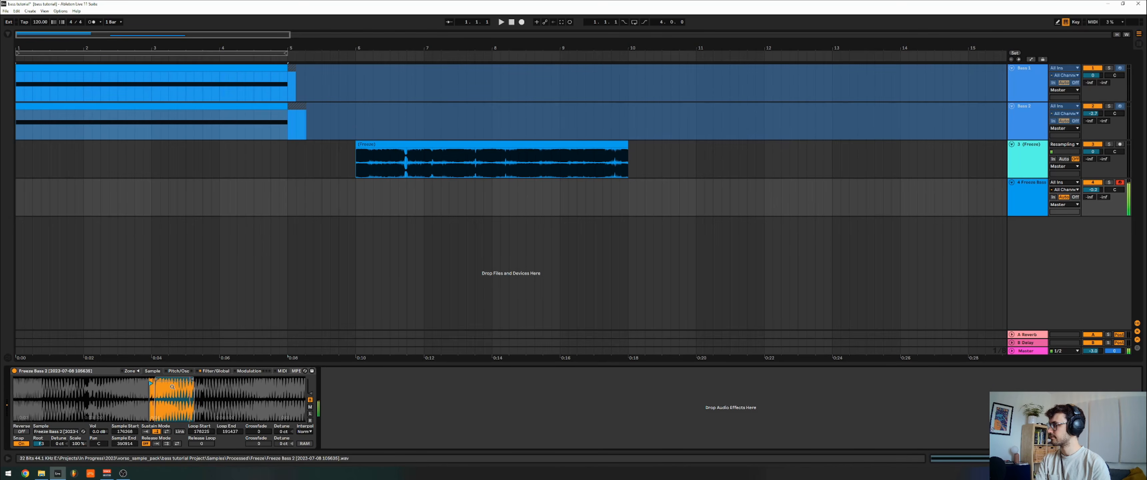
left_click(259, 432)
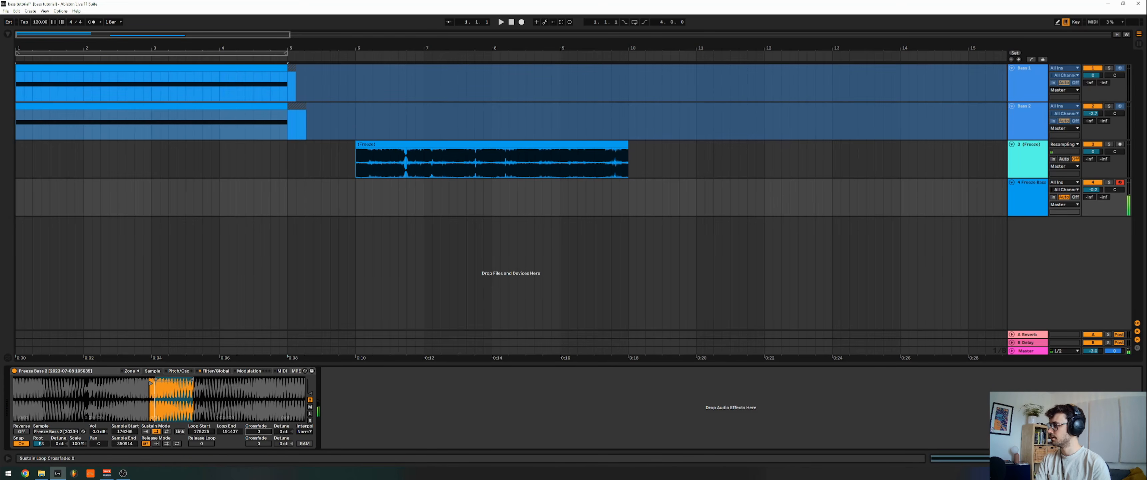
mouse_move(264, 433)
left_mouse_down()
mouse_move(264, 421)
mouse_move(265, 434)
left_mouse_up()
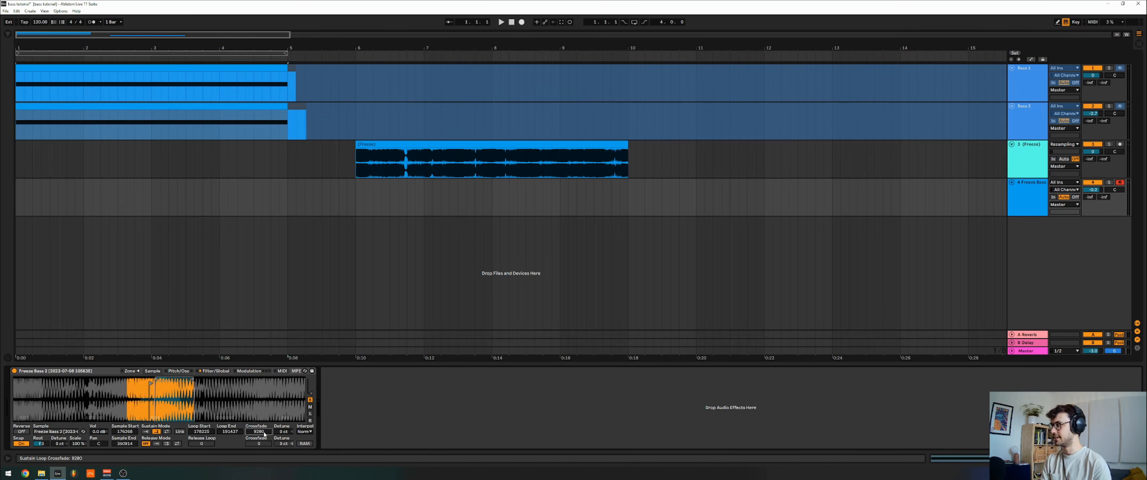
left_click_drag(168, 380, 193, 379)
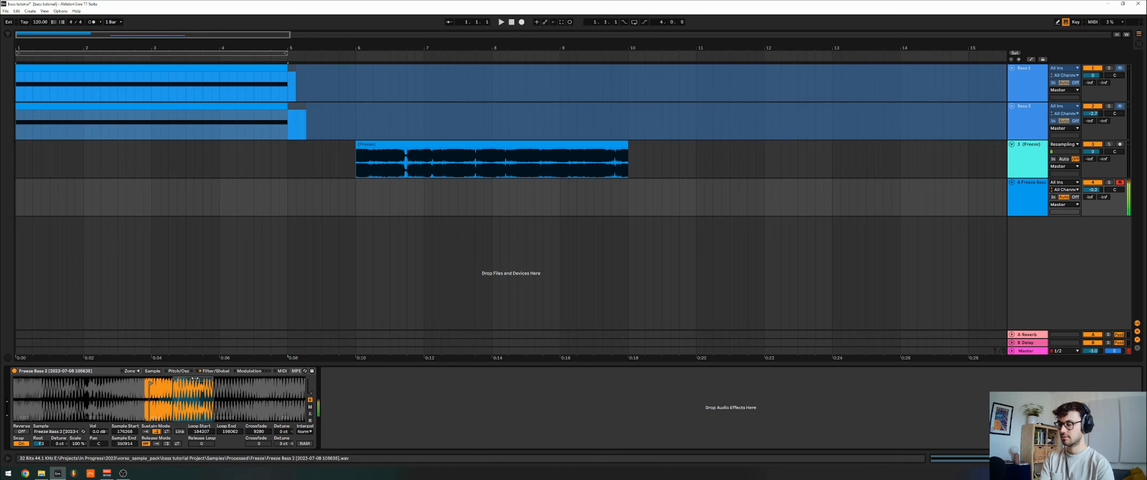
Raise the Sampler's pitch envelope amount to about +36 st while auditioning the bass
left_click(178, 371)
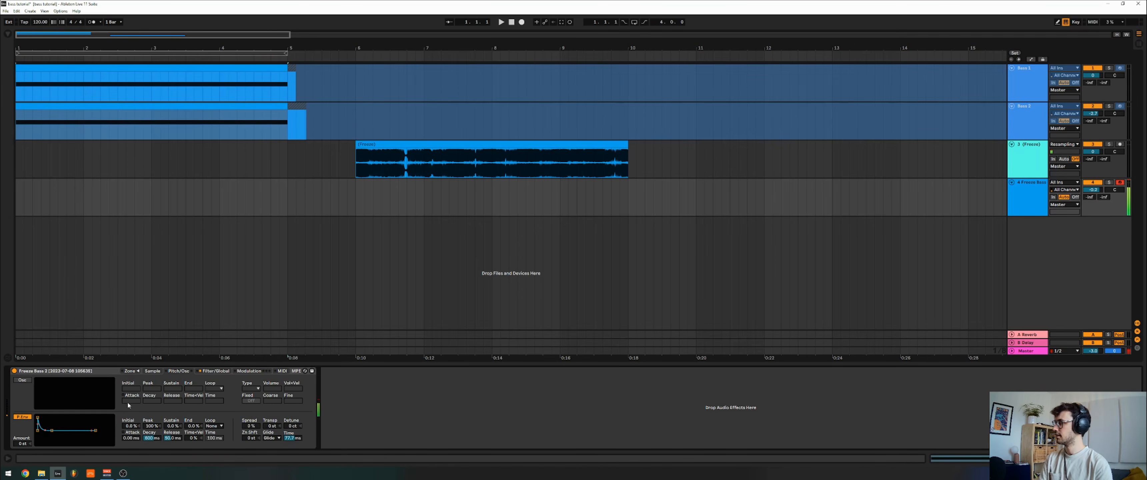
left_click_drag(22, 443, 23, 434)
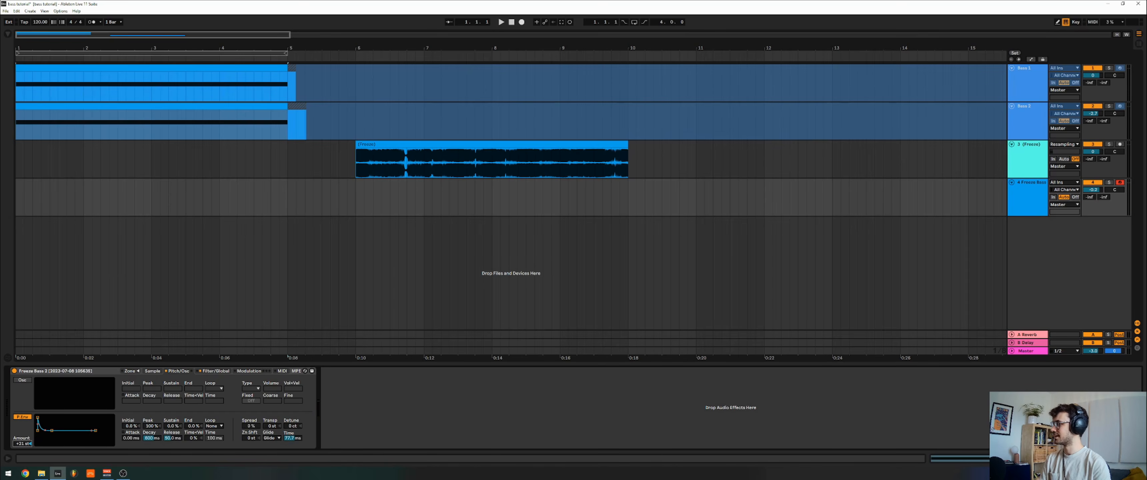
left_click(153, 371)
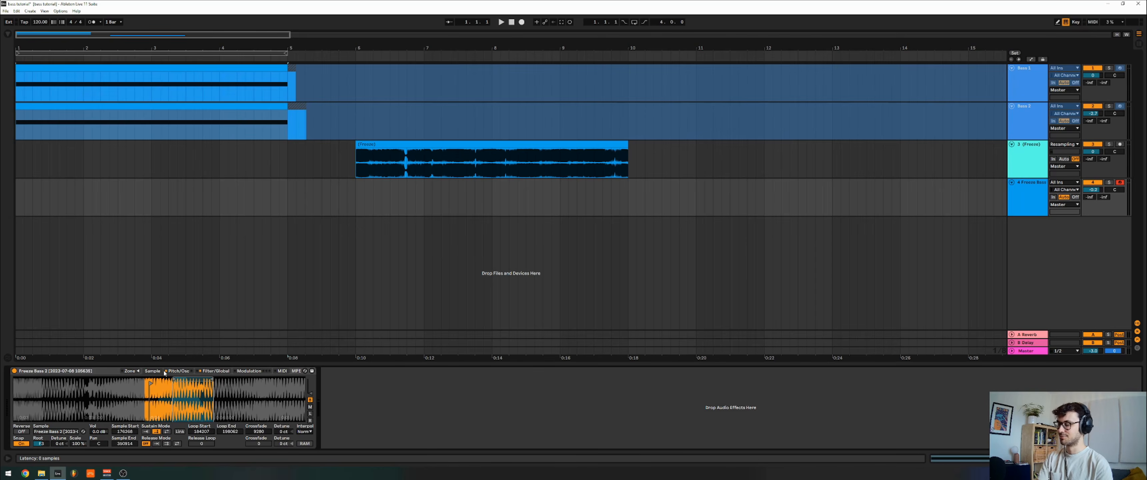
left_click(165, 373)
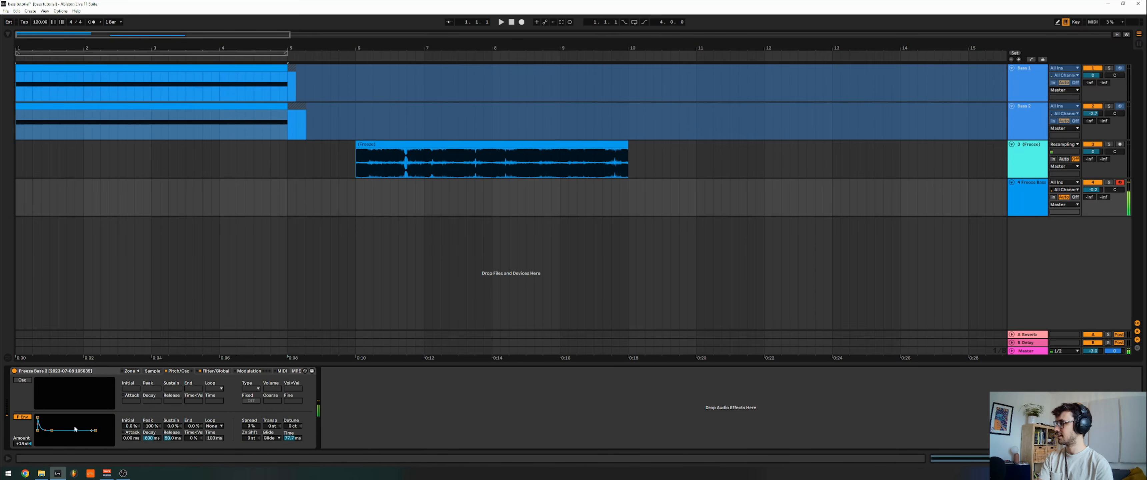
left_click(20, 444)
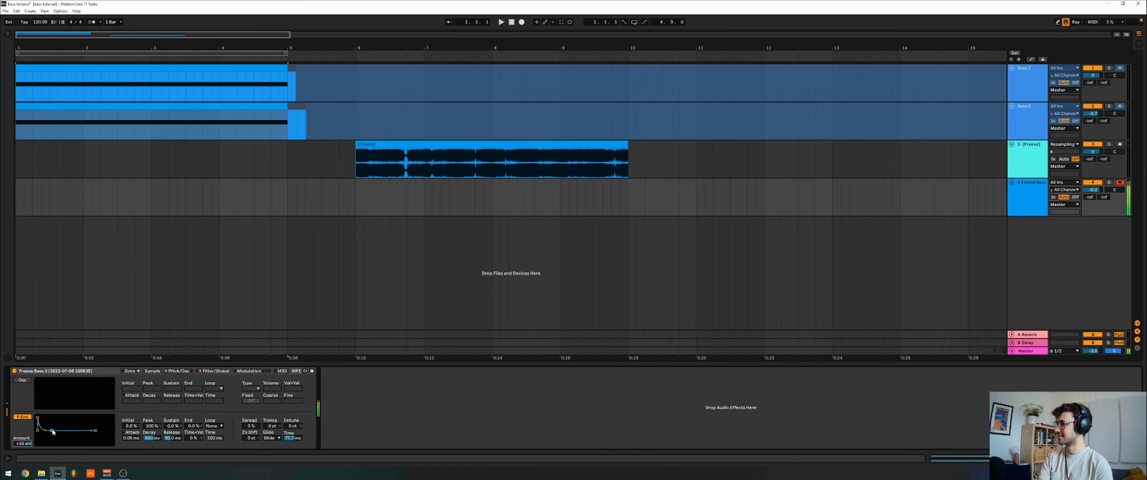
Shorten the Sampler's pitch envelope decay while auditioning, and review the sample, filter and modulation settings
left_click_drag(159, 440, 159, 452)
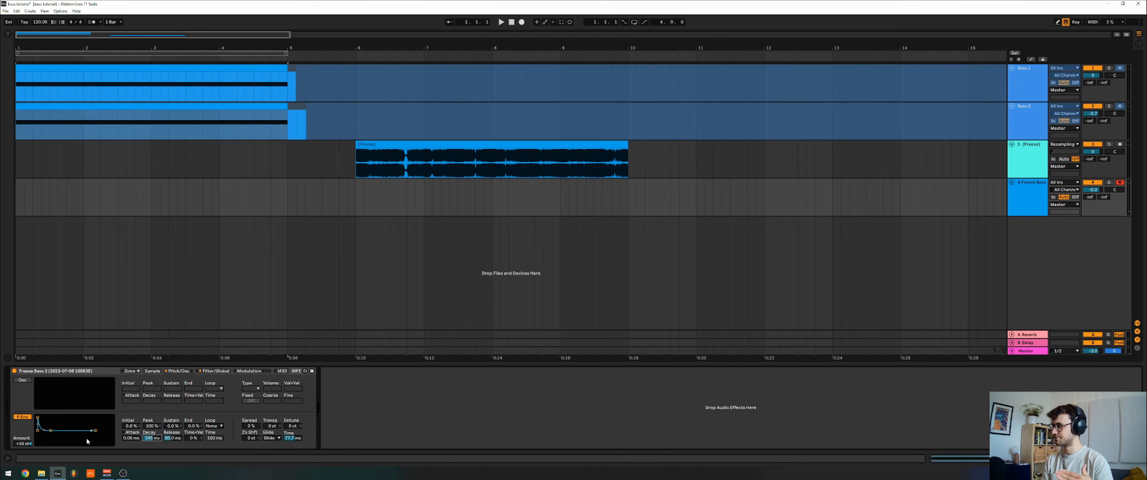
left_click(153, 371)
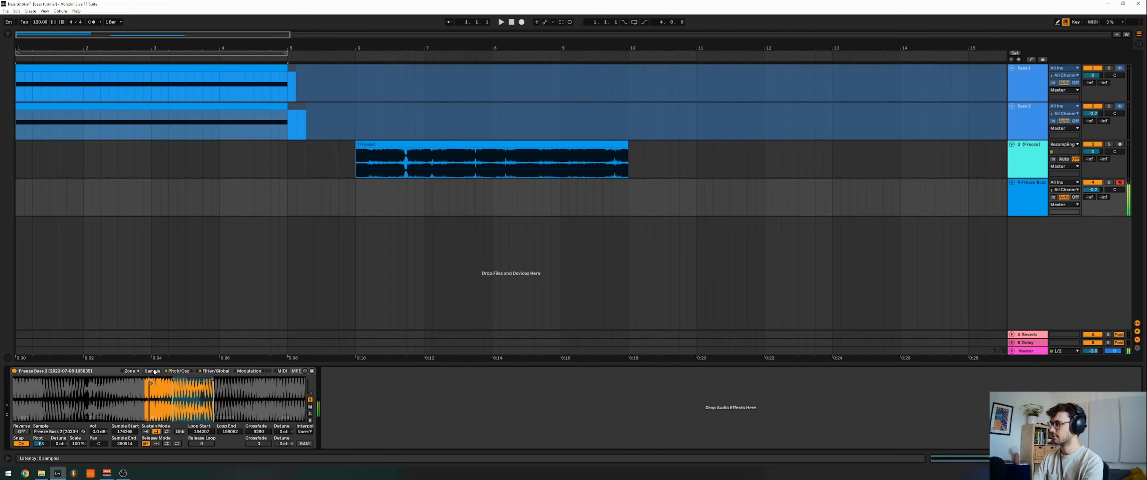
left_click(211, 371)
left_click(250, 372)
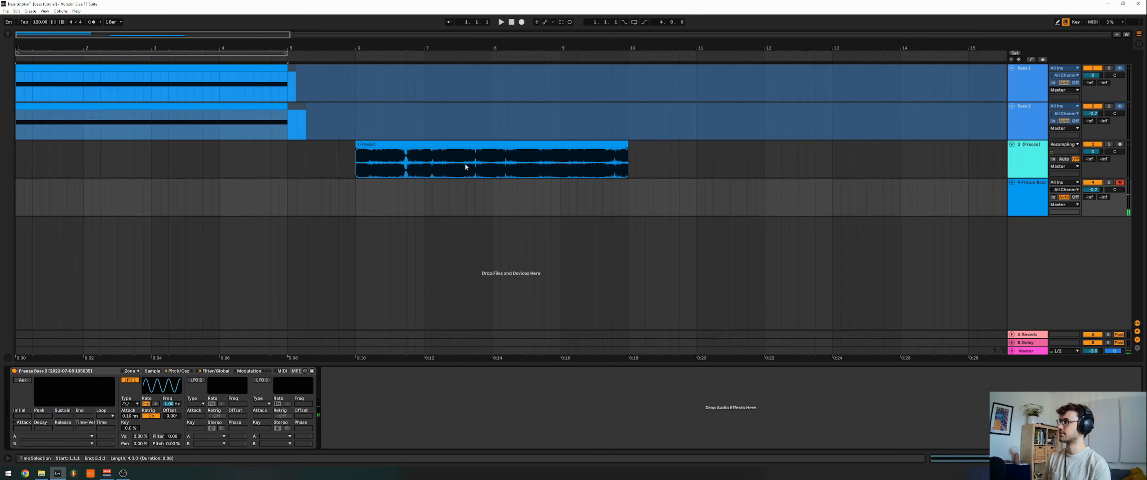
Create a four-bar MIDI clip from bar 13 to 17 on the Freeze Bass track with one F3 note filling it
left_click_drag(502, 47, 501, 13)
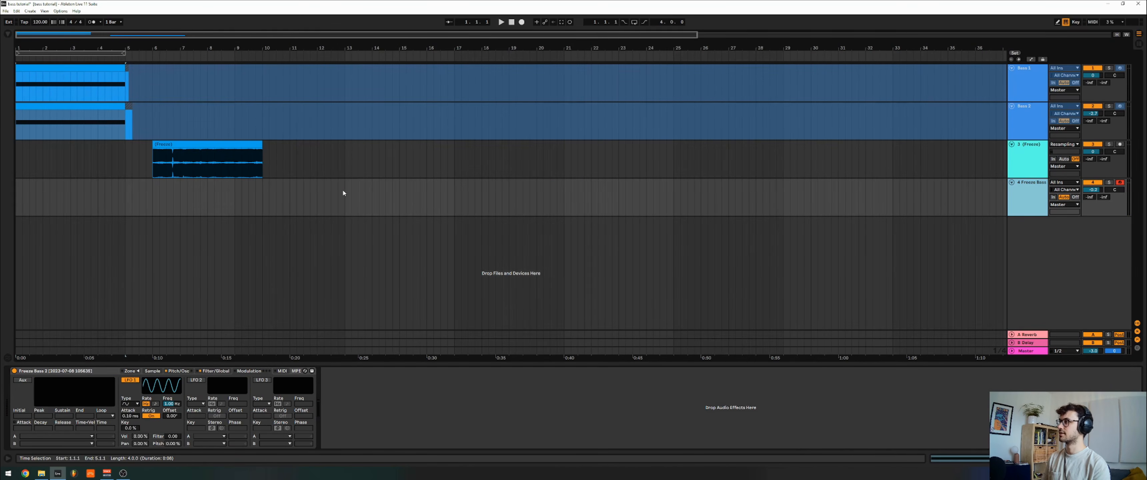
left_click_drag(344, 192, 449, 188)
key("ctrl+shift+m")
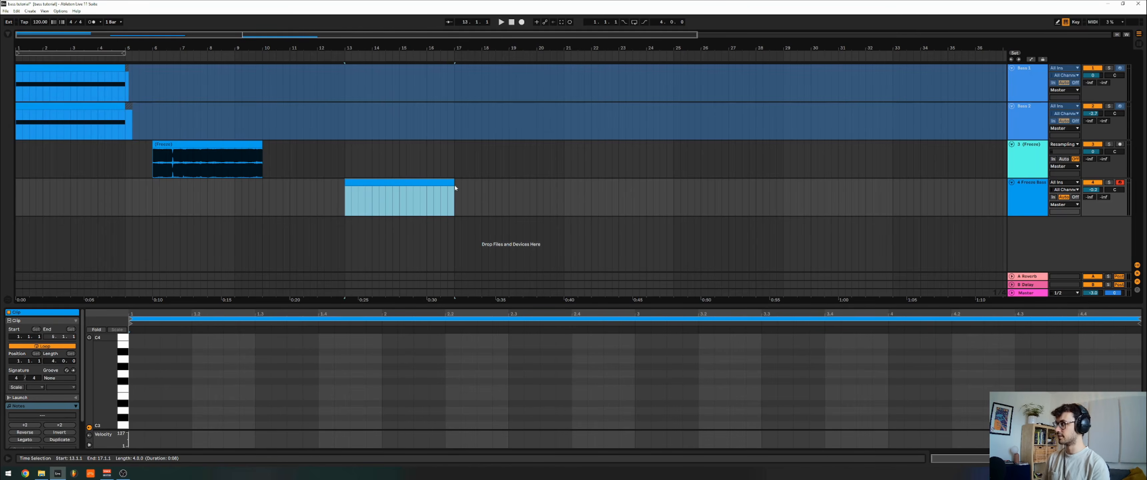
double_click(138, 389)
left_click_drag(144, 389, 1139, 394)
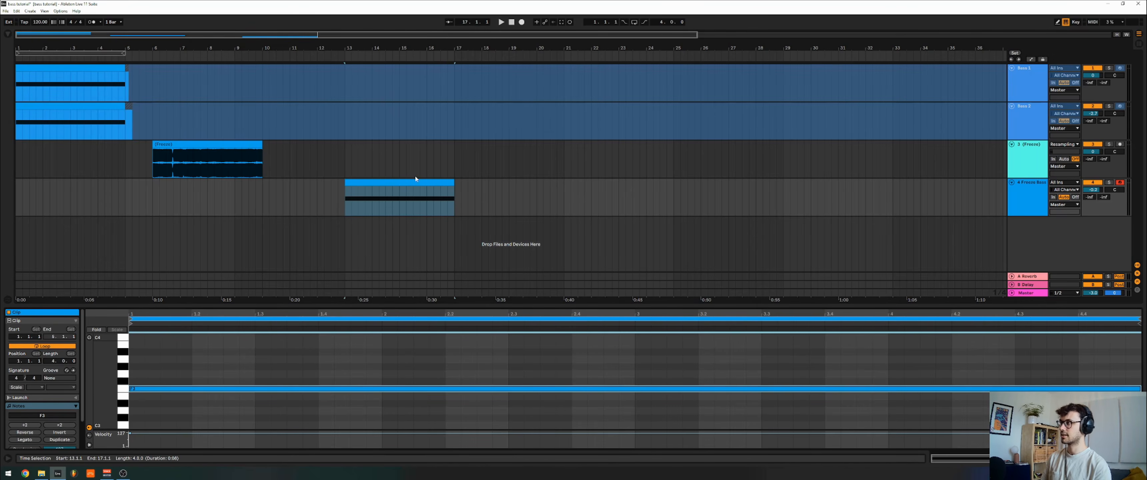
Move the loop region over the new MIDI clip, play it and lower the Freeze Bass track volume to about -9 dB
left_click_drag(85, 51, 419, 51)
key("space")
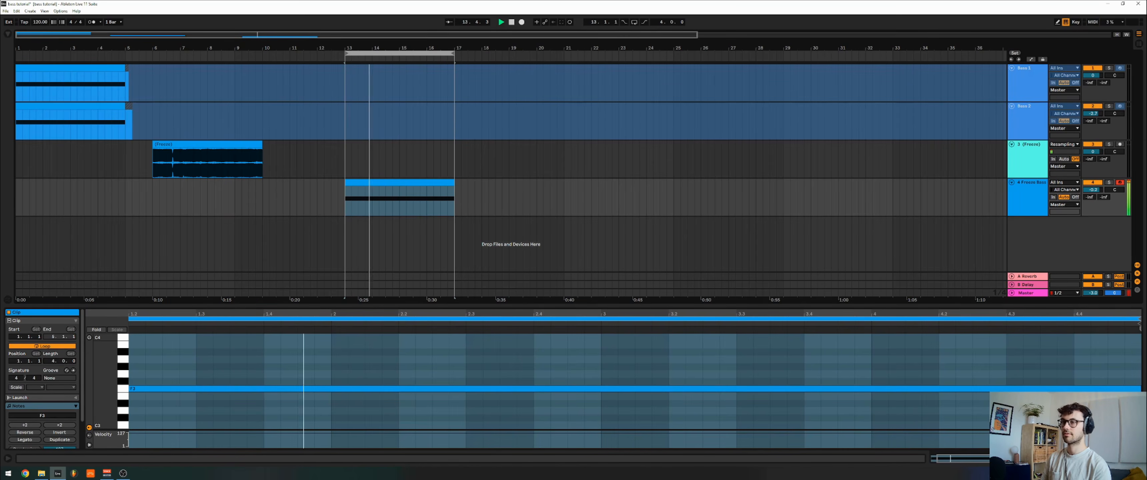
left_click(1101, 199)
left_click_drag(1092, 190, 1093, 203)
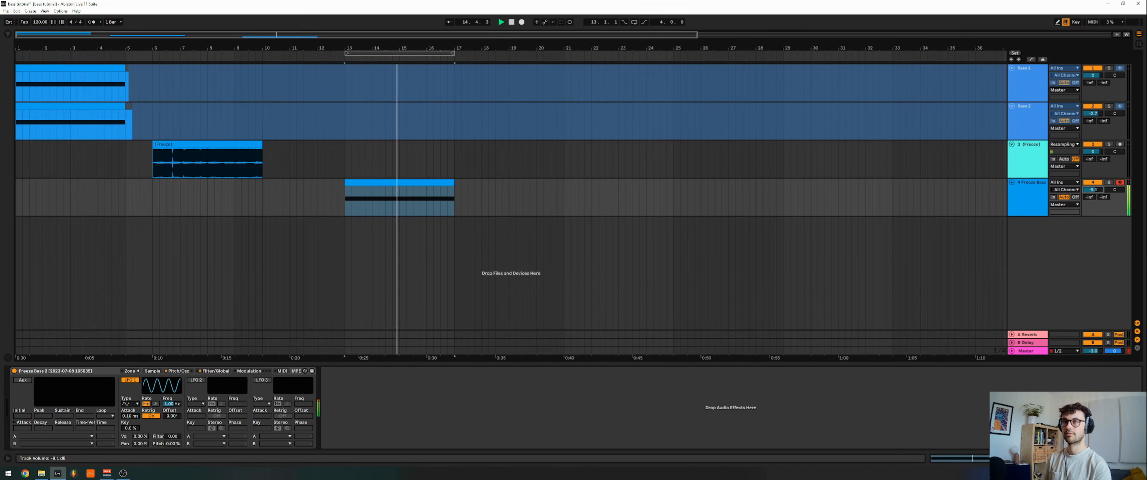
Enable the Sampler's modulation oscillator and reshape its envelope with full sustain at 0.0 dB and a shorter release and decay
left_click(180, 371)
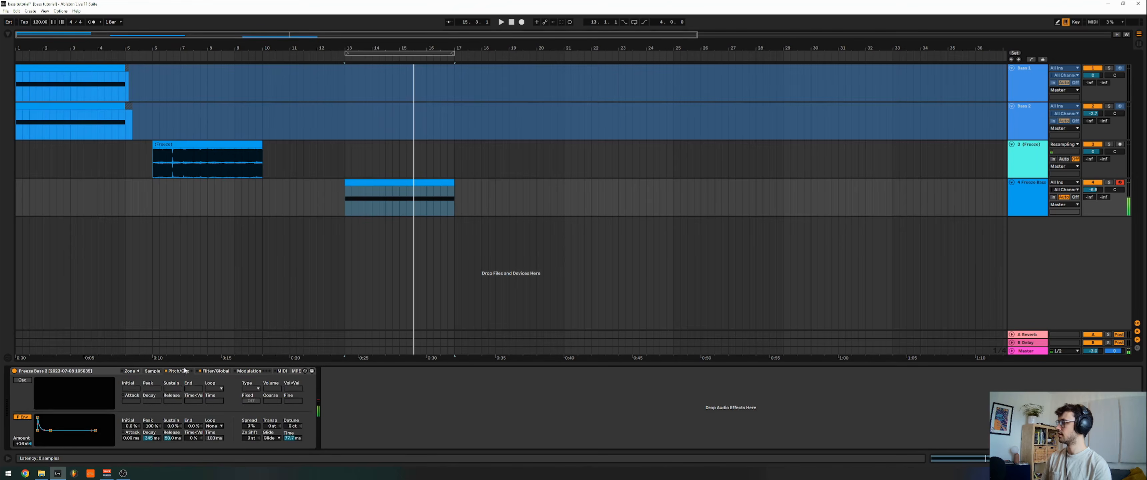
left_click(7, 34)
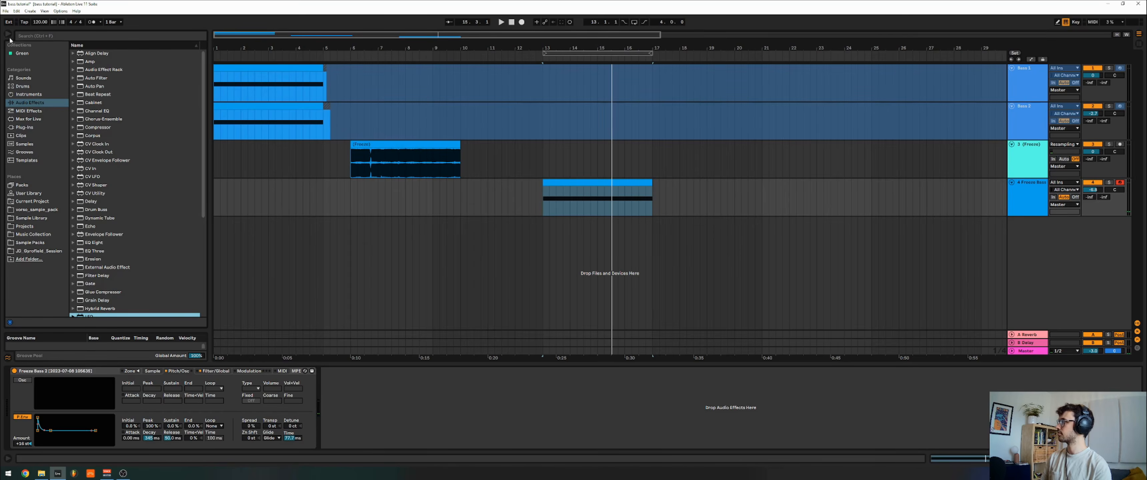
left_click(204, 372)
left_click(179, 371)
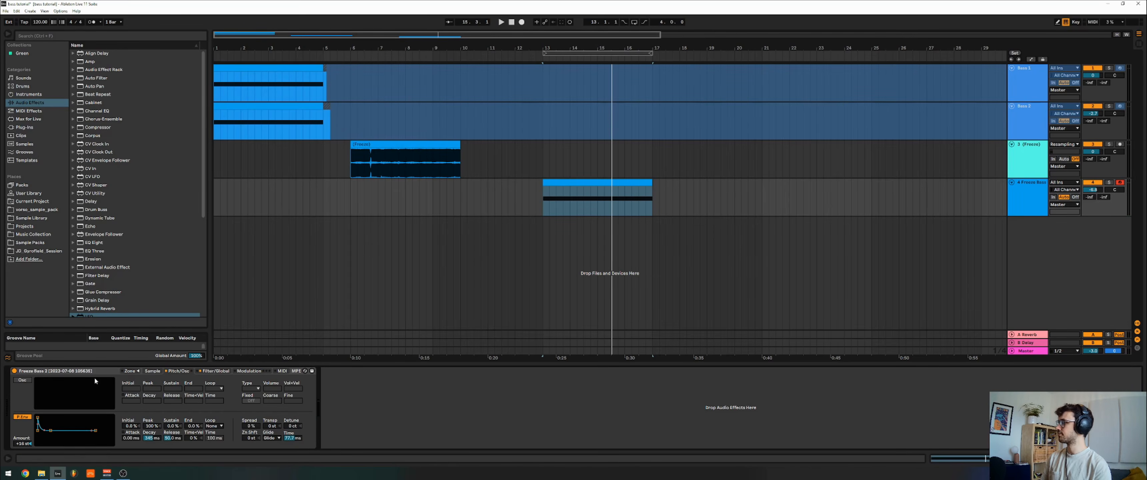
left_click(21, 380)
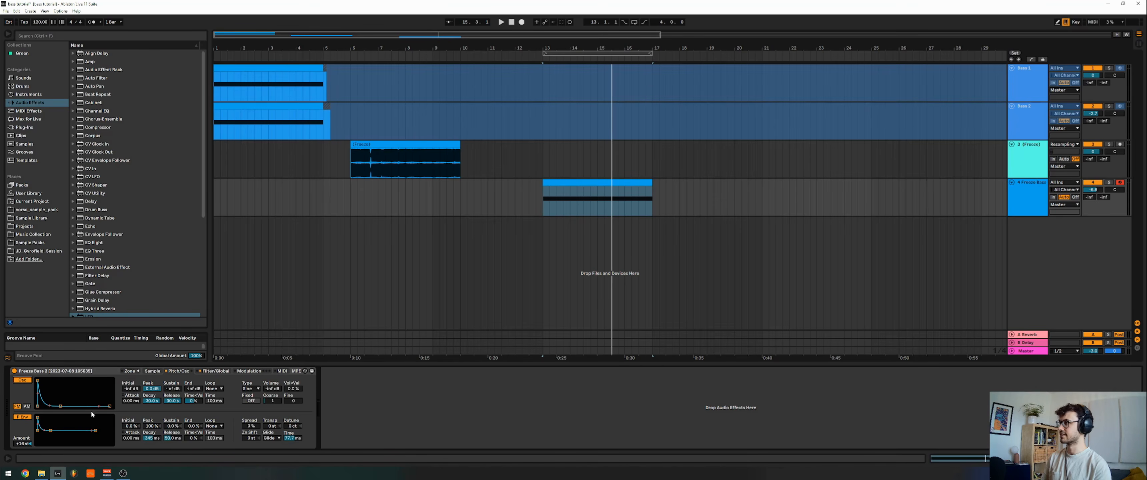
left_click_drag(62, 405, 59, 380)
left_click(53, 372)
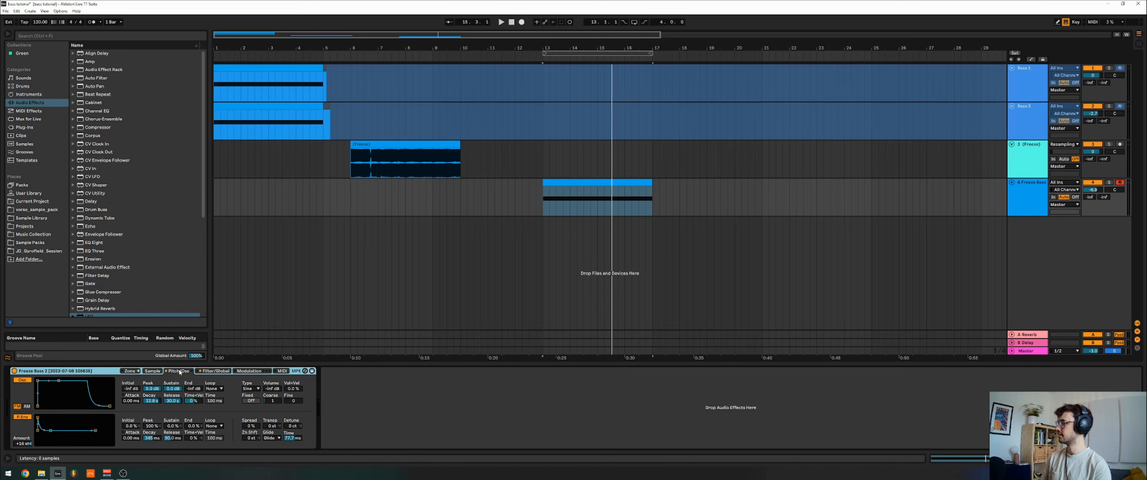
left_click_drag(111, 405, 96, 406)
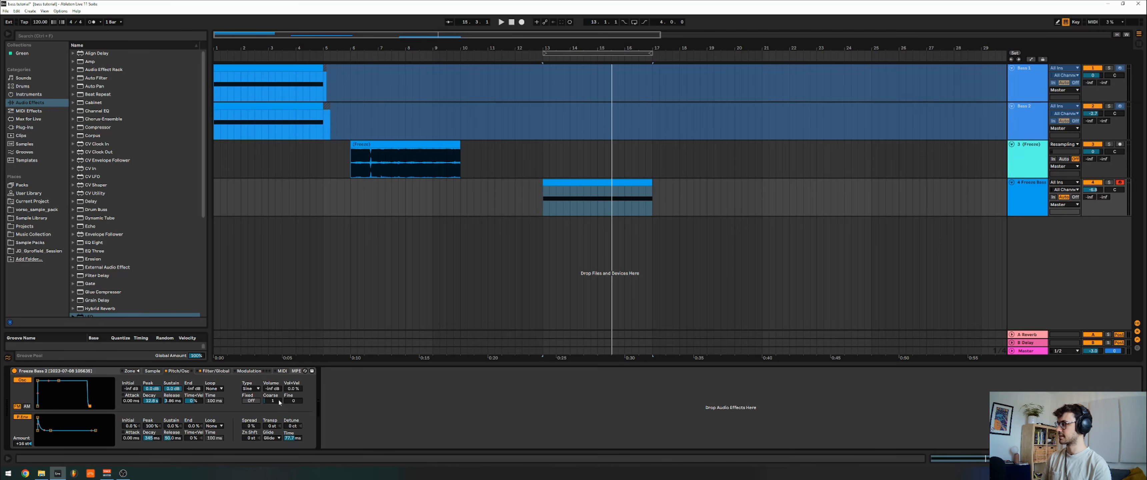
left_click_drag(54, 381, 56, 399)
Play the clip while trying the modulation oscillator's volume and set its coarse tuning to 0.5
left_click(557, 188)
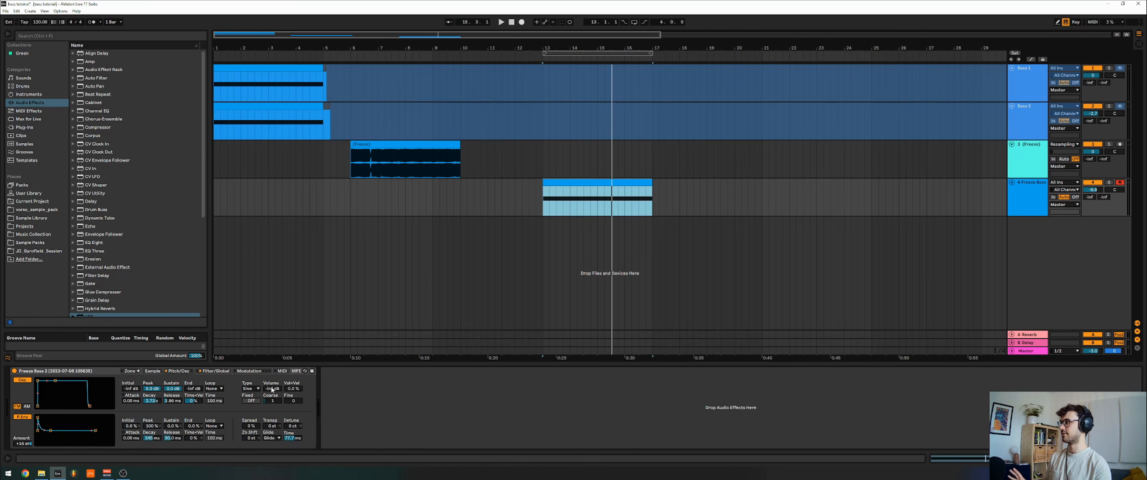
key("space")
left_click_drag(272, 390, 272, 417)
key("space")
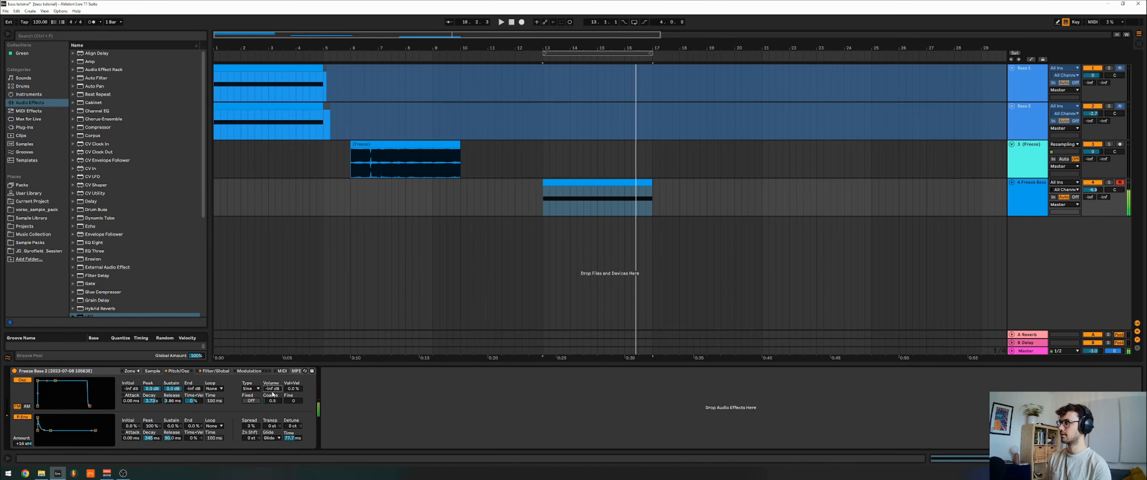
Search the audio effects for "lfo", add an LFO after the Sampler and map it to the modulation oscillator's volume
left_click(24, 38)
type("lfo")
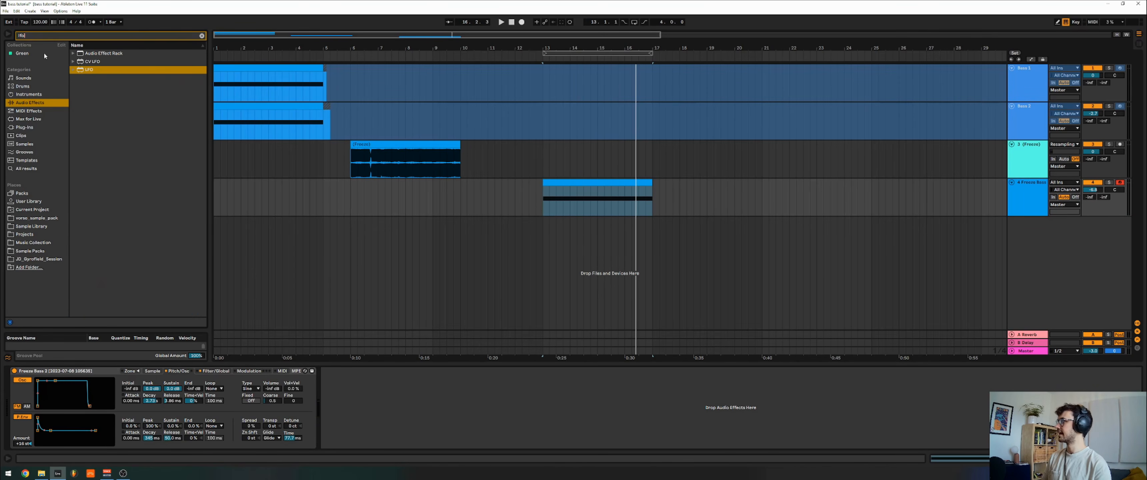
double_click(96, 70)
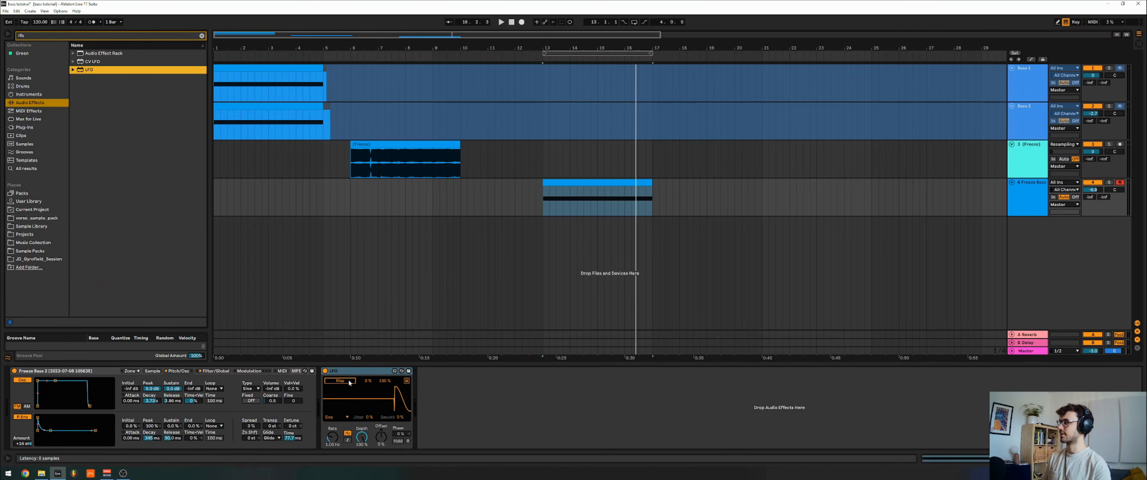
left_click(345, 380)
left_click(272, 389)
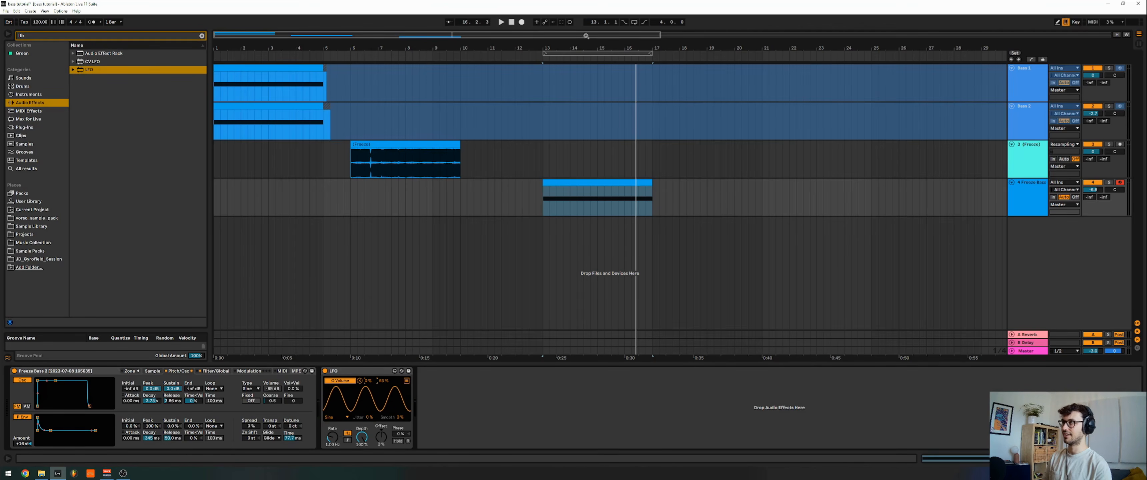
Loop the clip's playback while setting the LFO's mapping maximum to about 67% and slowing its rate to about 0.5 Hz
left_click(634, 21)
key("space")
left_click_drag(552, 47, 552, 73)
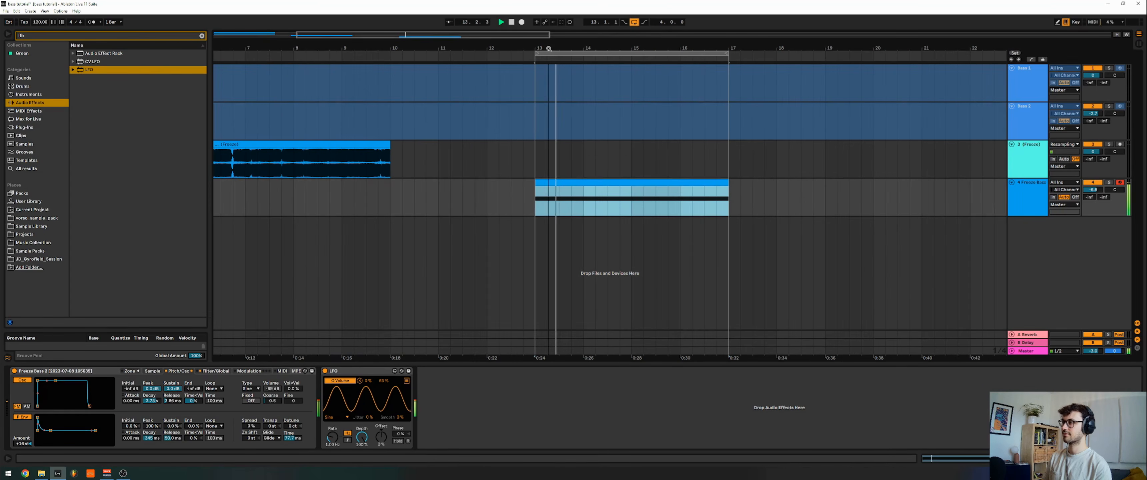
left_click_drag(381, 380, 378, 375)
left_click_drag(332, 436, 333, 445)
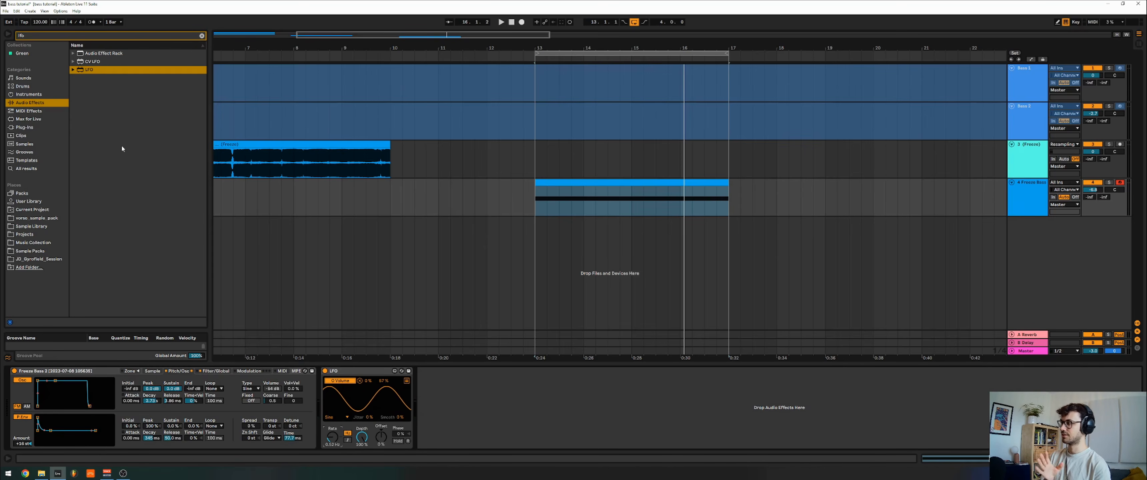
key("space")
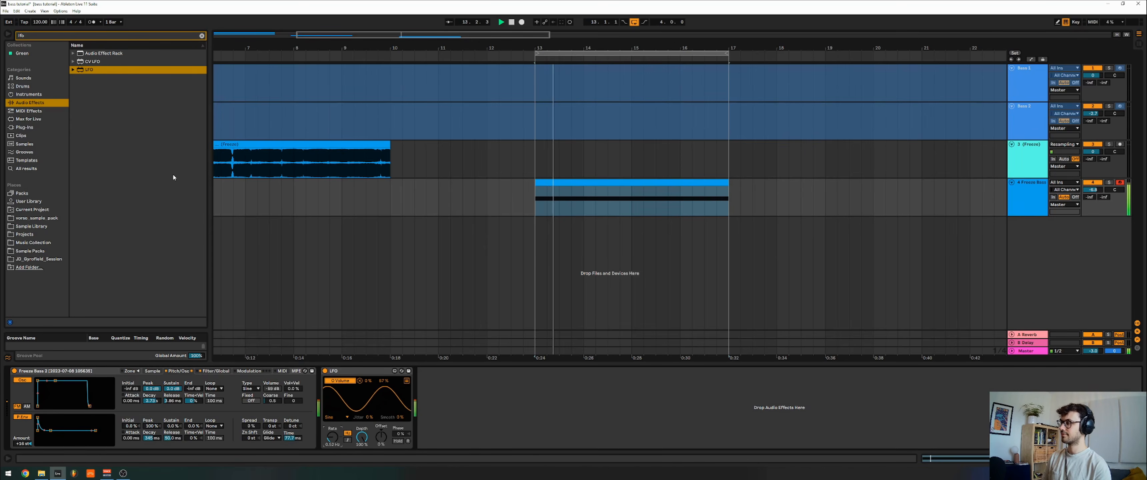
key("space")
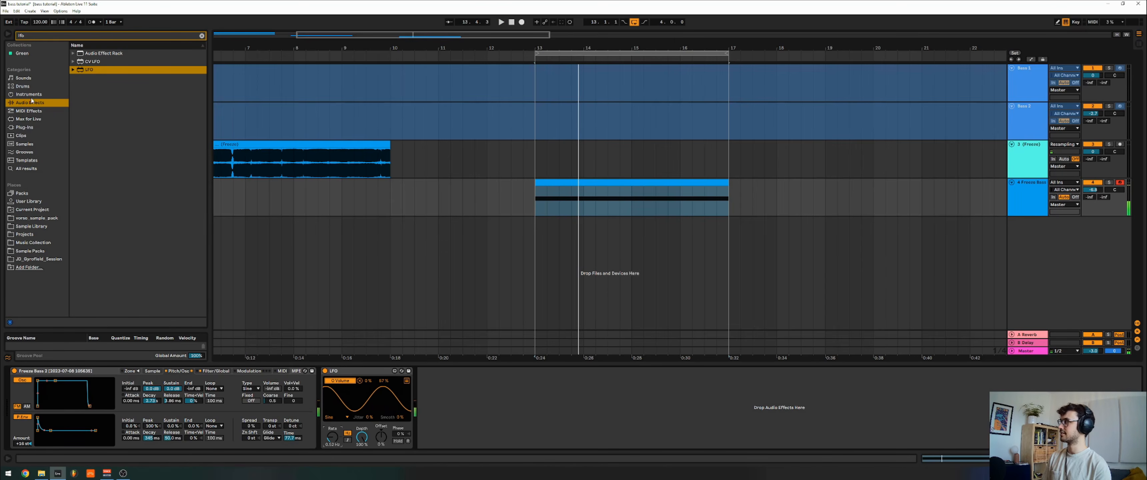
Clear the browser search, review the Sampler's filter and modulation settings, and add an Auto Filter after the LFO
left_click(37, 37)
key("BackSpace")
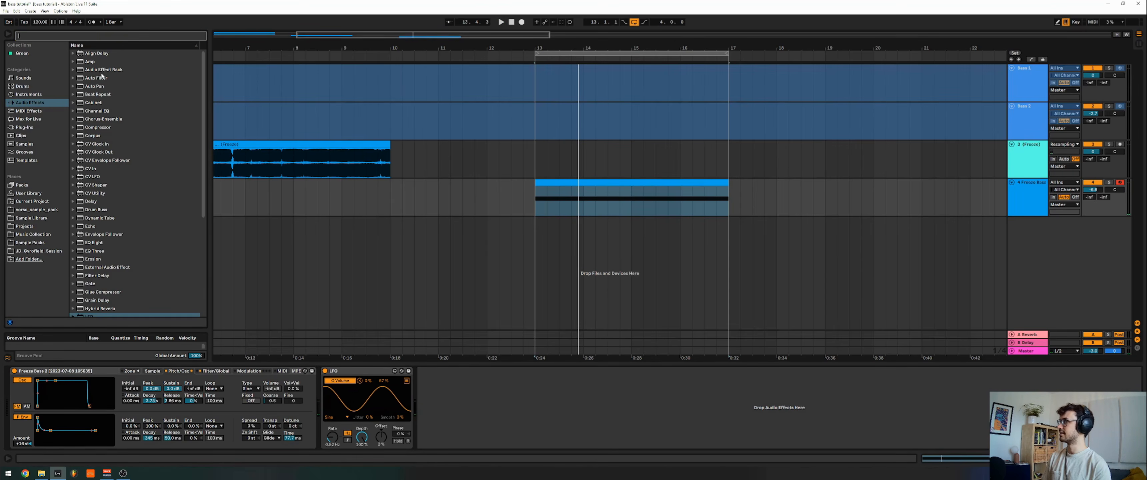
left_click(179, 372)
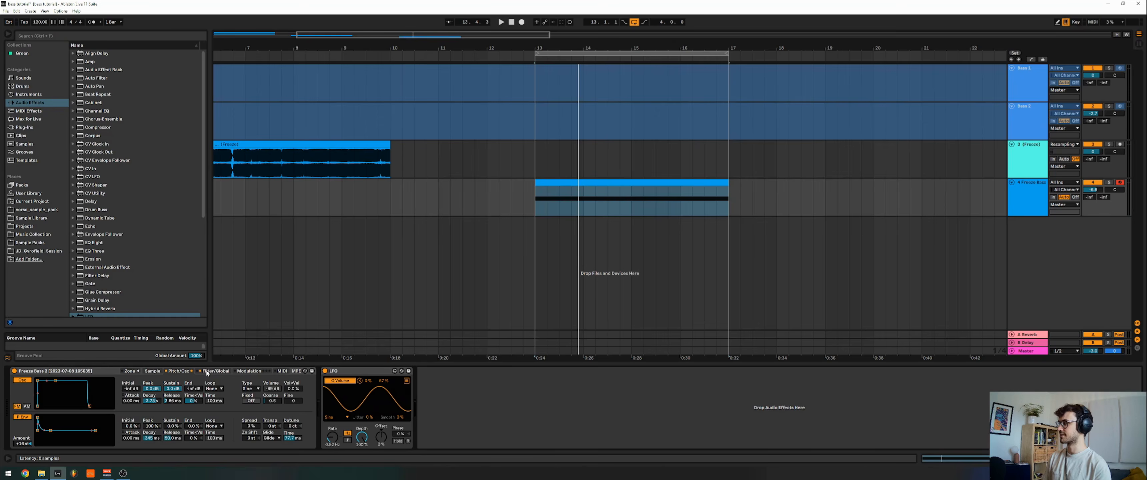
left_click(214, 372)
left_click(248, 371)
left_click(216, 372)
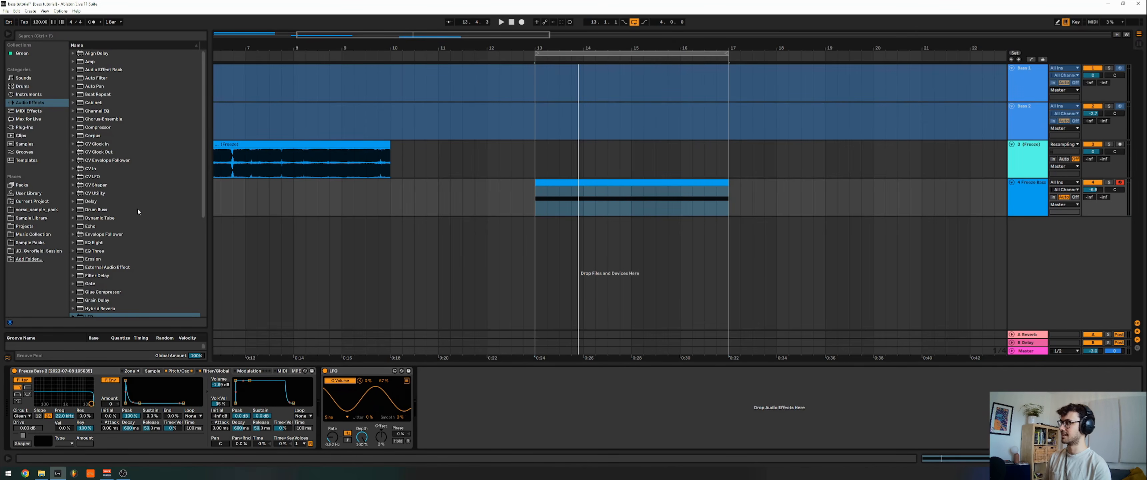
left_click(103, 78)
double_click(103, 79)
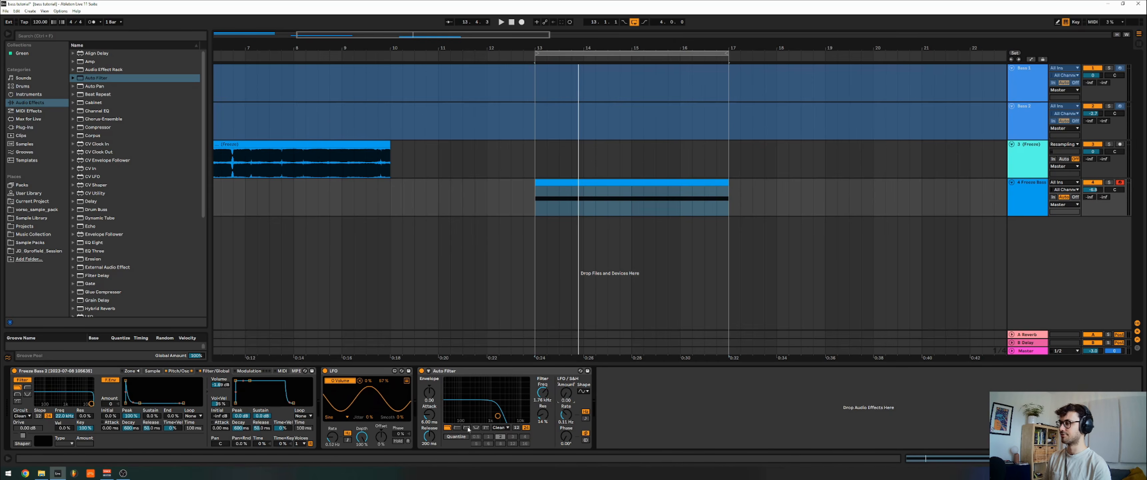
Search the audio effects for "multi" and add Multiband Dynamics after the Auto Filter
left_click(465, 370)
left_click(110, 71)
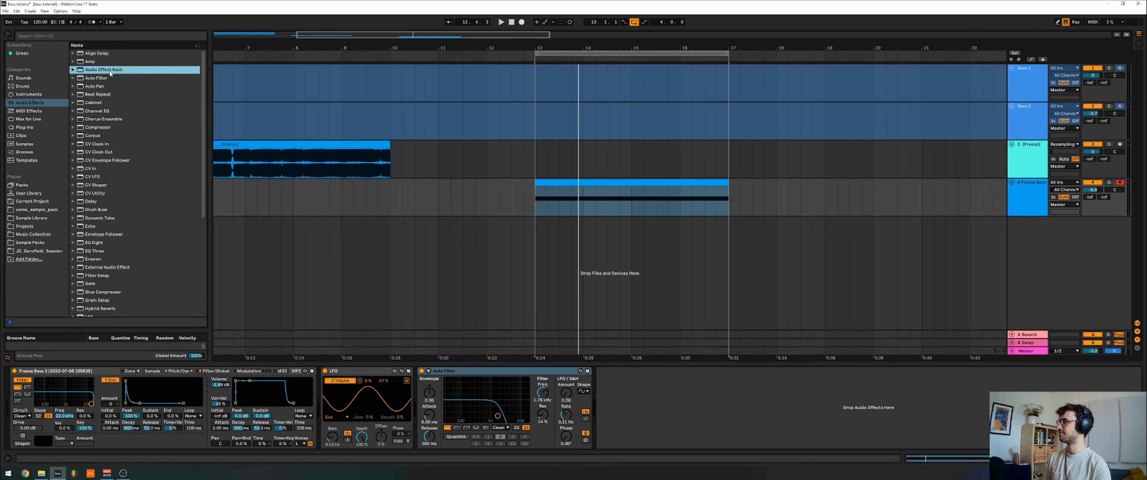
key("Right")
key("Left")
left_click(74, 35)
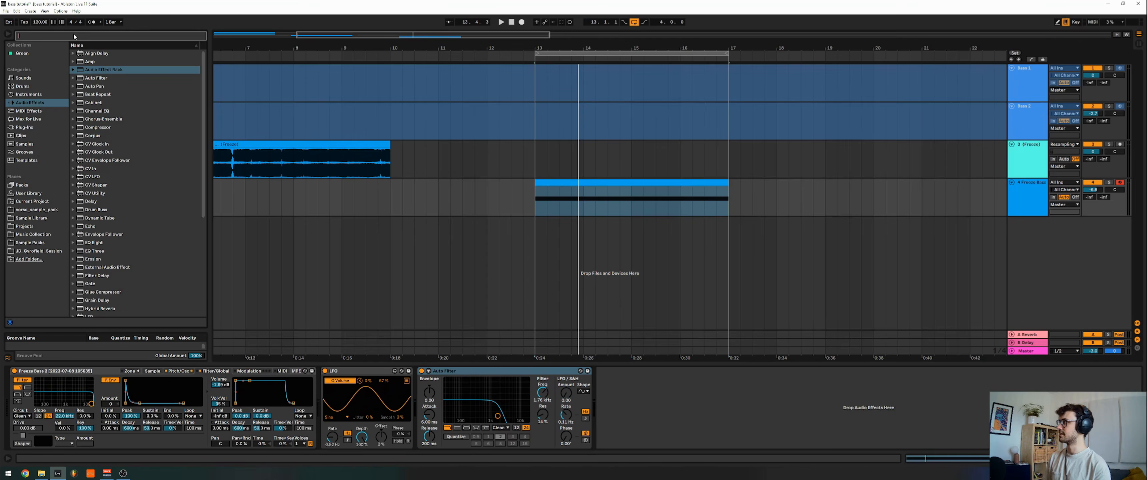
type("multi")
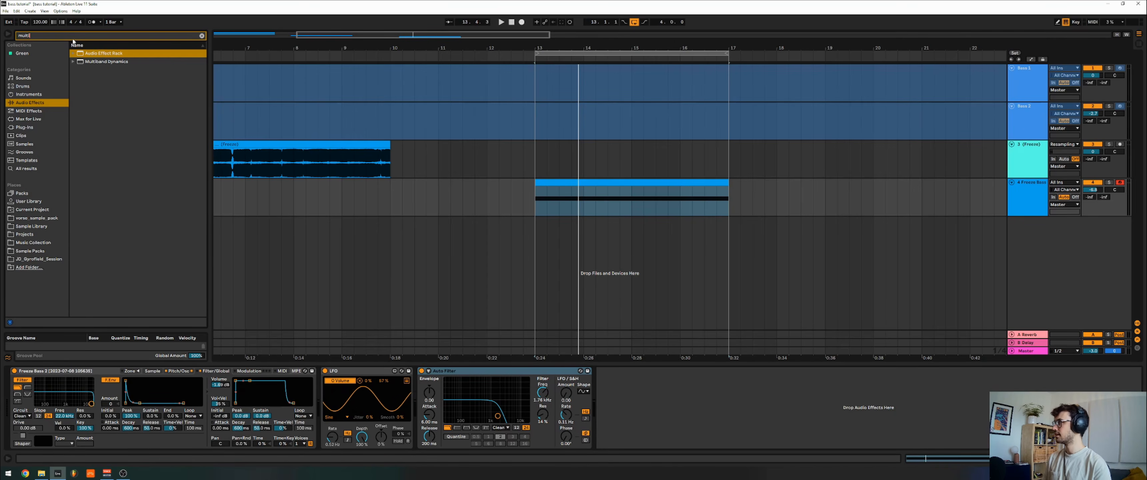
double_click(90, 62)
left_click(624, 370)
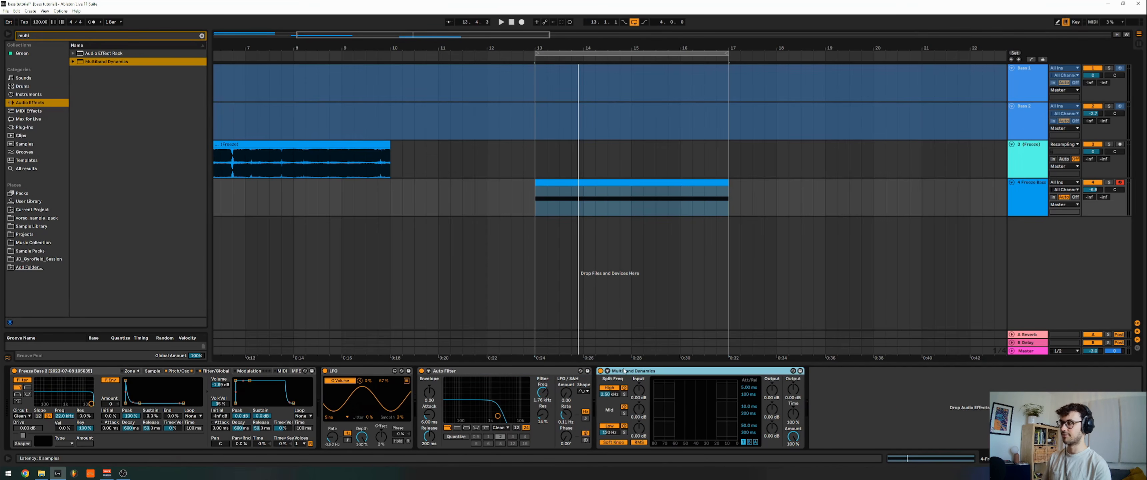
Group the Multiband Dynamics into an Audio Effect Rack, show its chain list and duplicate the chain twice for three chains
key("ctrl+g")
left_click(634, 395)
left_click(601, 402)
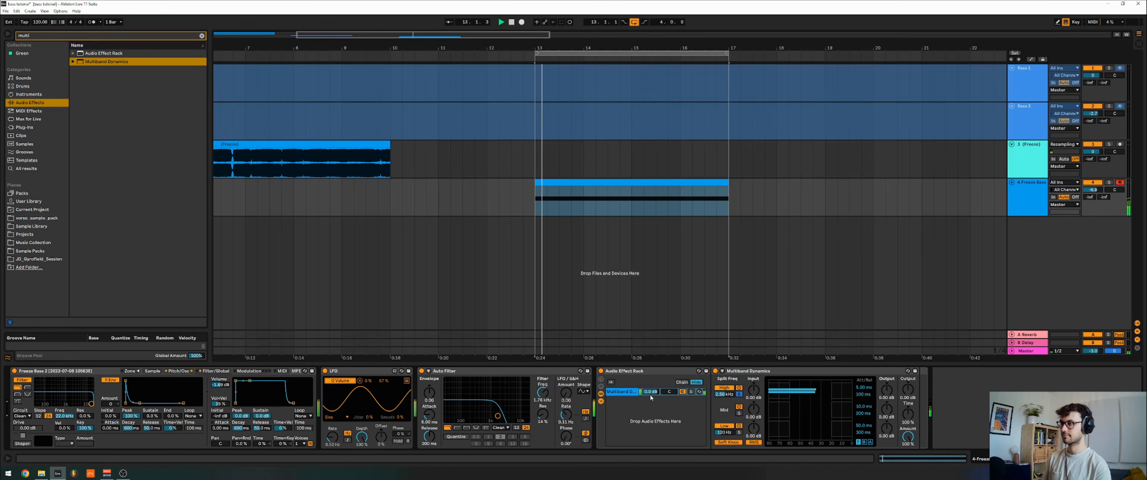
key("ctrl+d")
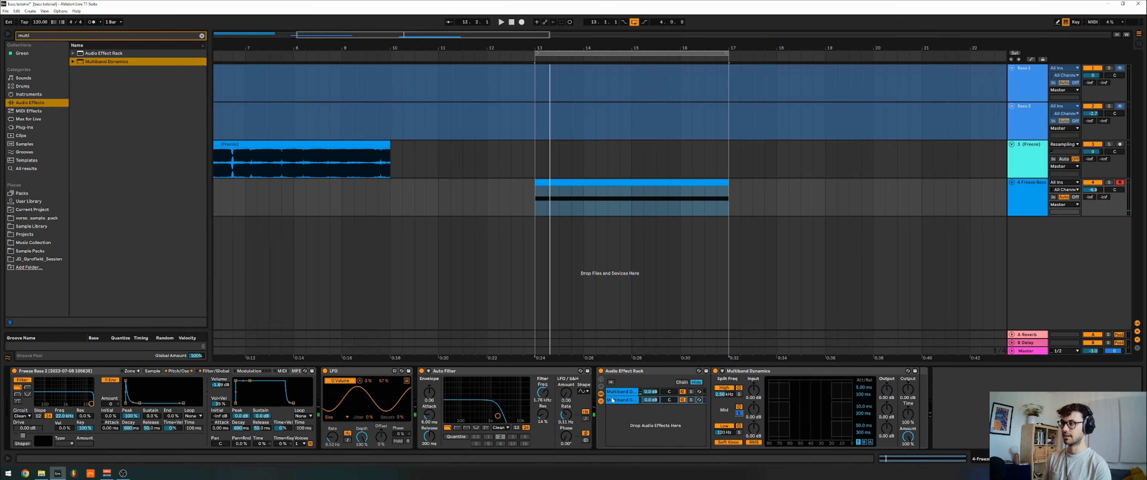
key("ctrl+d")
Solo the low band in the third chain's Multiband Dynamics, check it in playback and rename that chain "Low"
left_click(739, 433)
key("space")
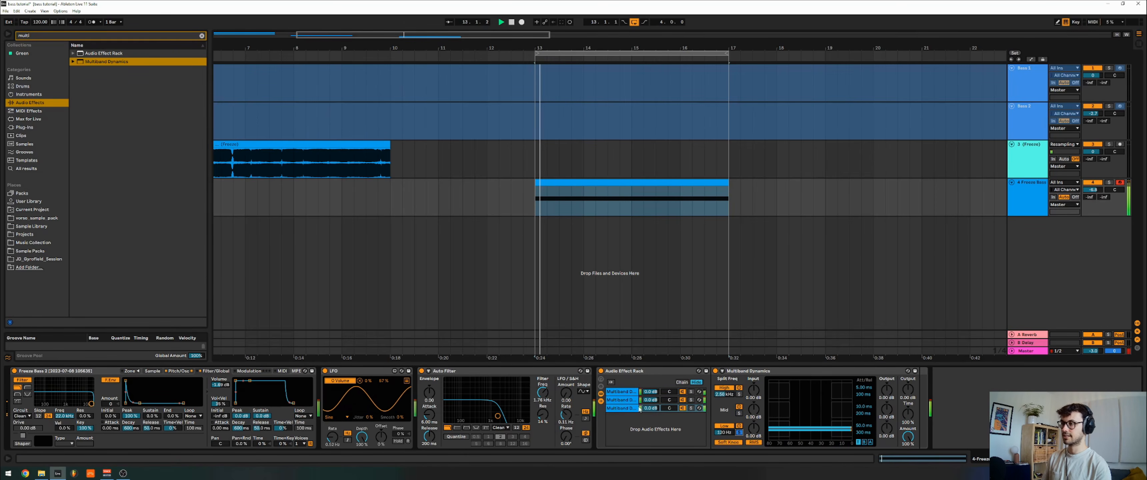
left_click(630, 408)
key("ctrl+r")
type("Low")
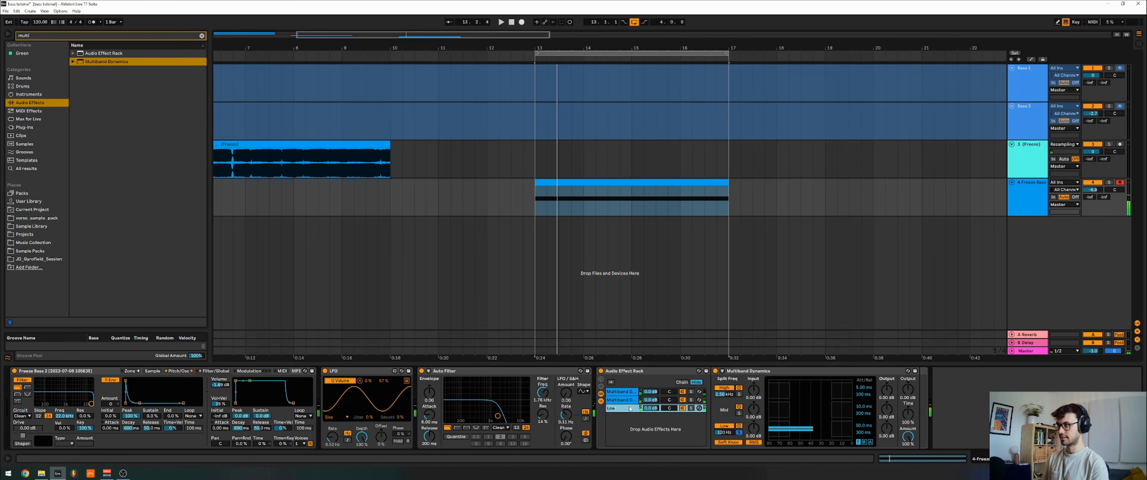
Rename the rack's second chain "Mid" and its first chain "Top"
key("shift+Tab")
type("M")
key("shift+Tab")
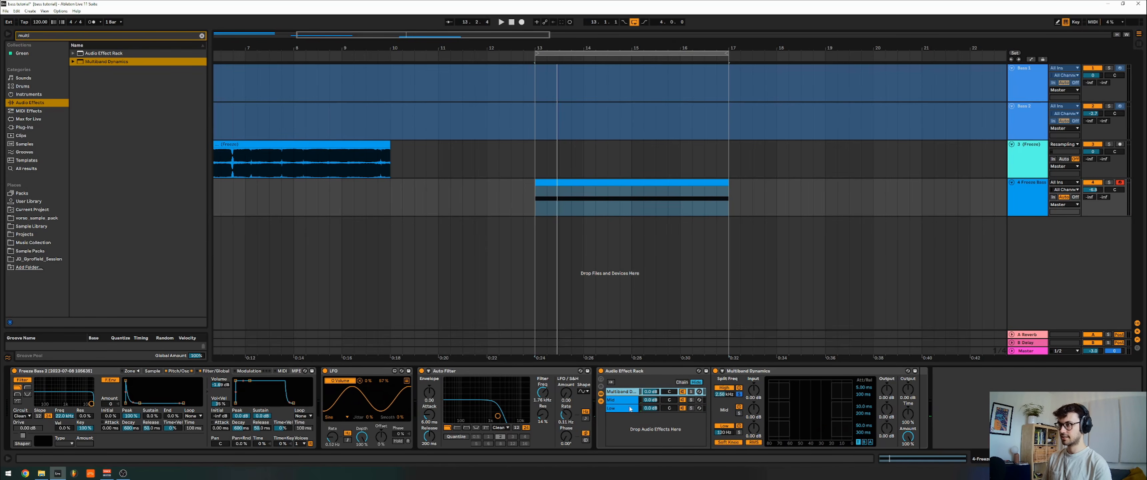
type("Top")
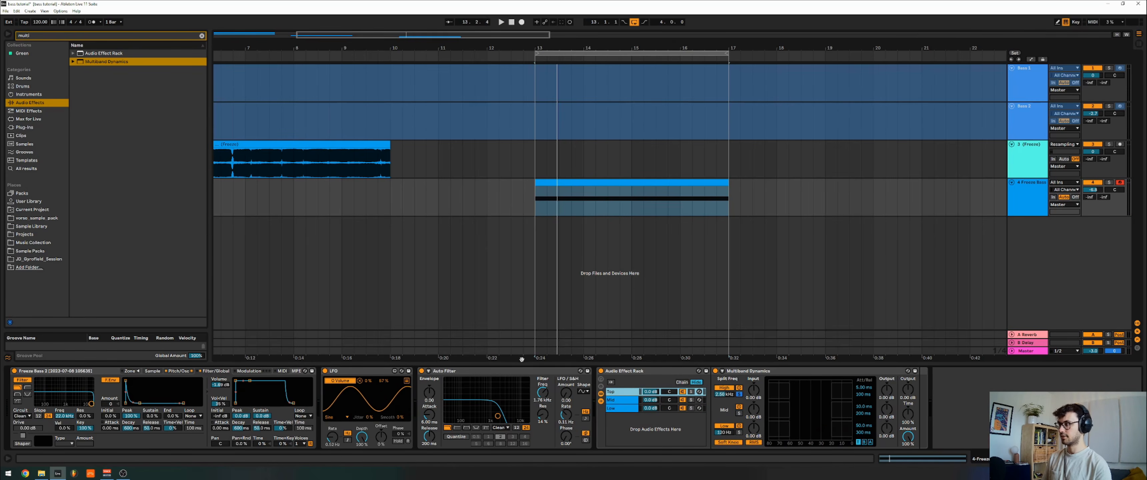
Bypass the Auto Filter, audition the three-band rack in playback and lower the Freeze Bass track's volume
left_click(421, 370)
key("space")
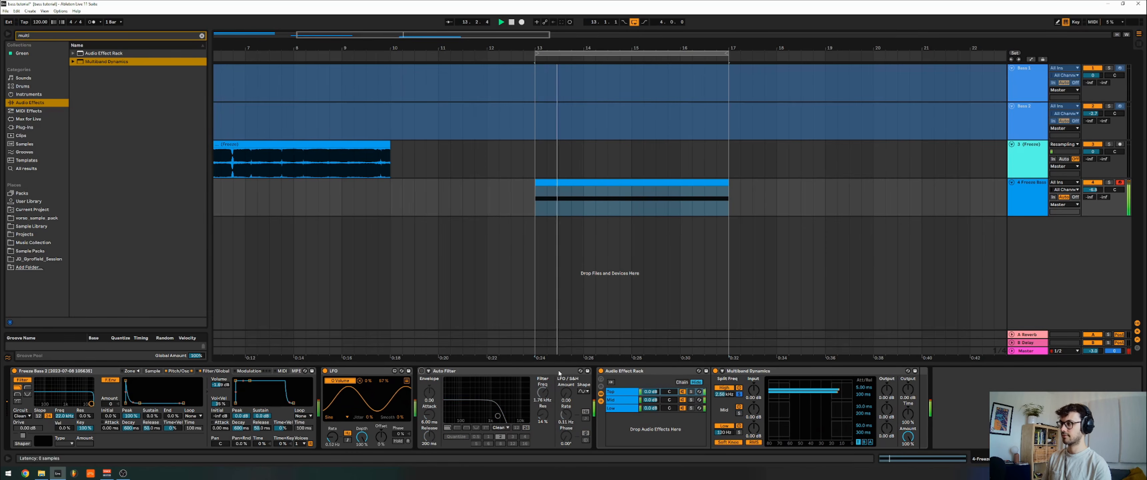
left_click_drag(1093, 190, 1093, 200)
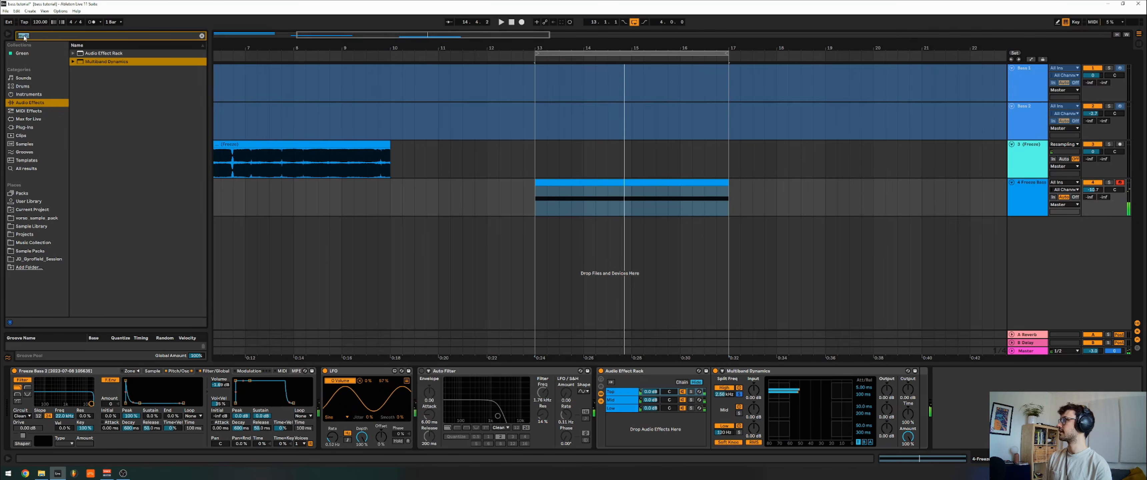
Add a Saturator after the effect rack and set its Drive to about -4 dB while adjusting the track volume during playback
key("BackSpace")
scroll(131, 221, "down", 10)
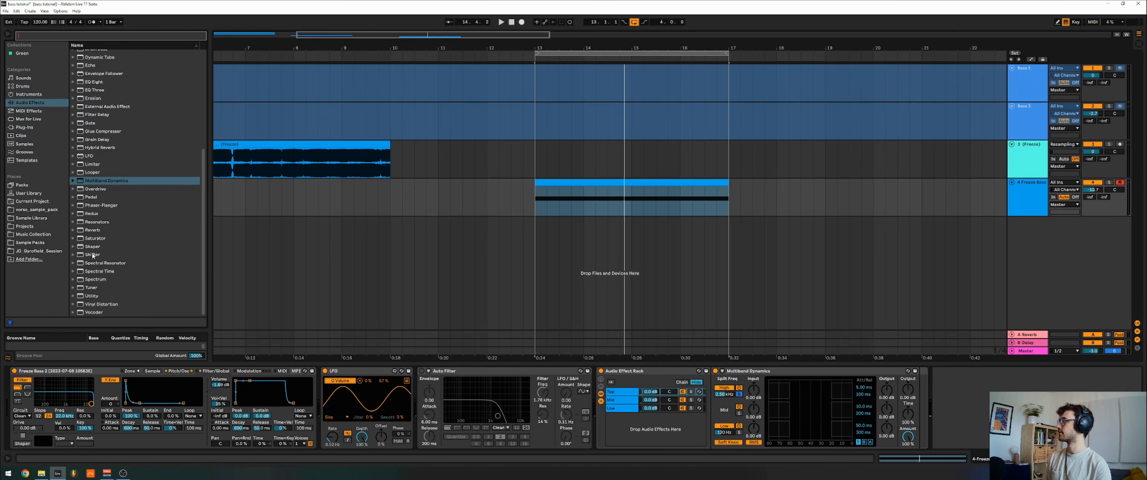
double_click(96, 238)
key("space")
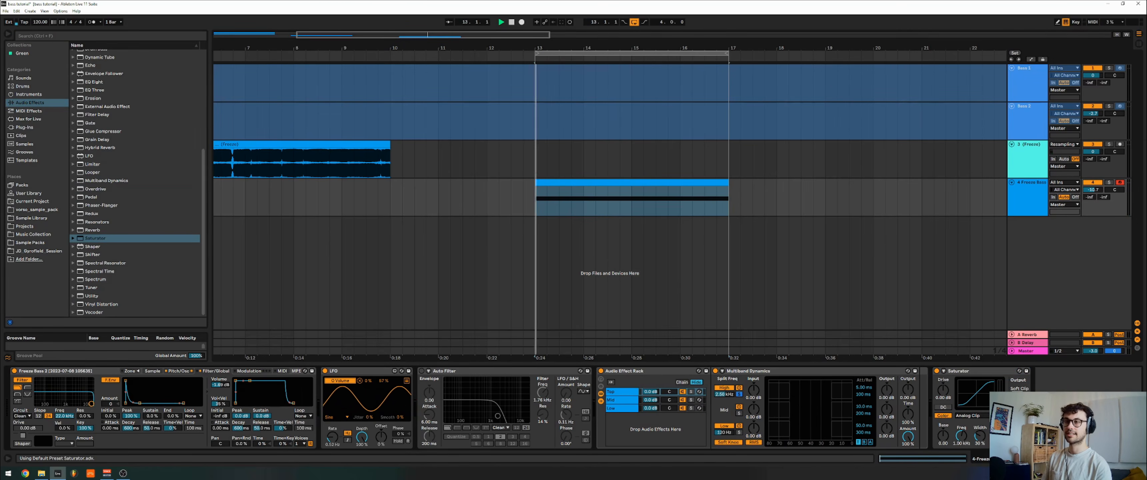
left_click_drag(1092, 190, 1092, 186)
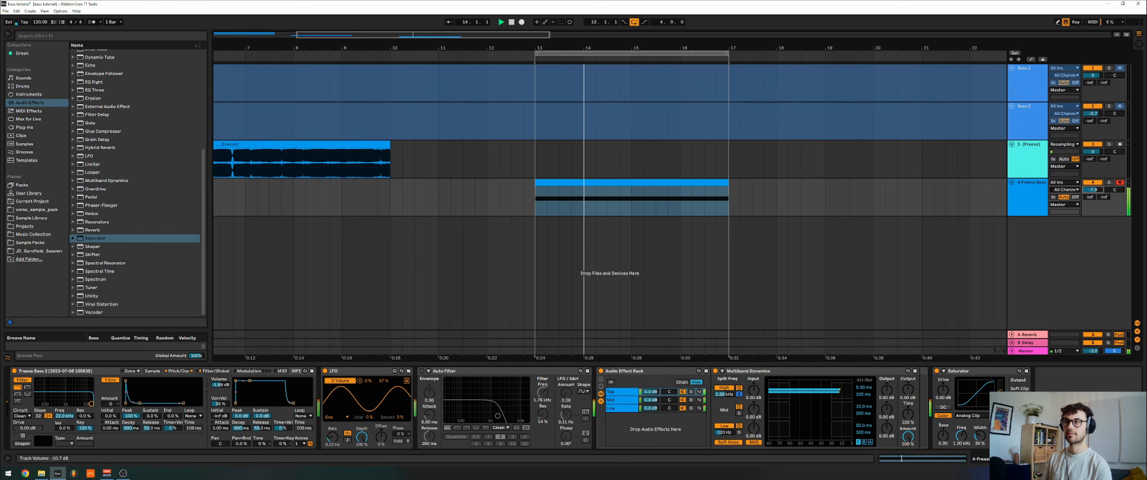
left_click_drag(944, 389, 944, 391)
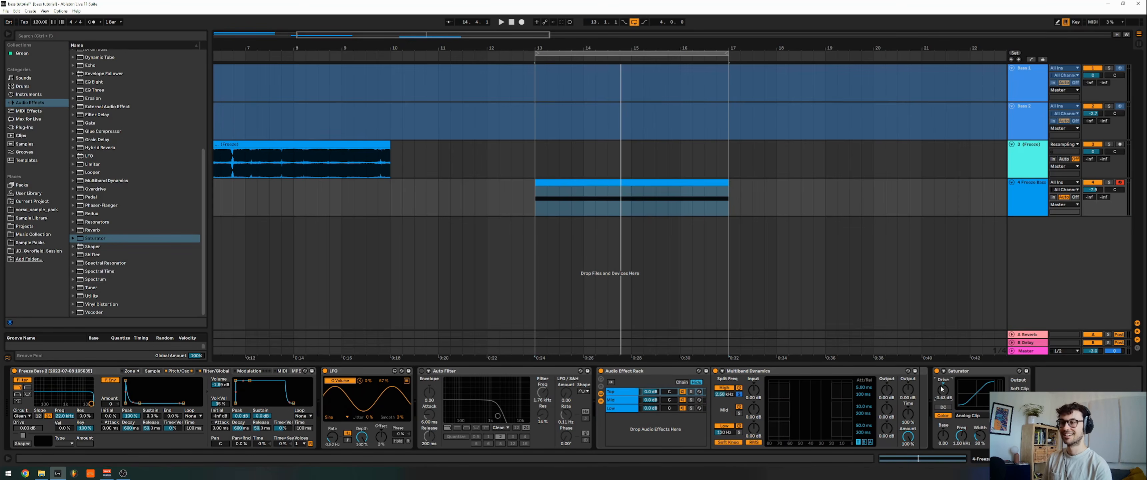
left_click_drag(942, 389, 941, 391)
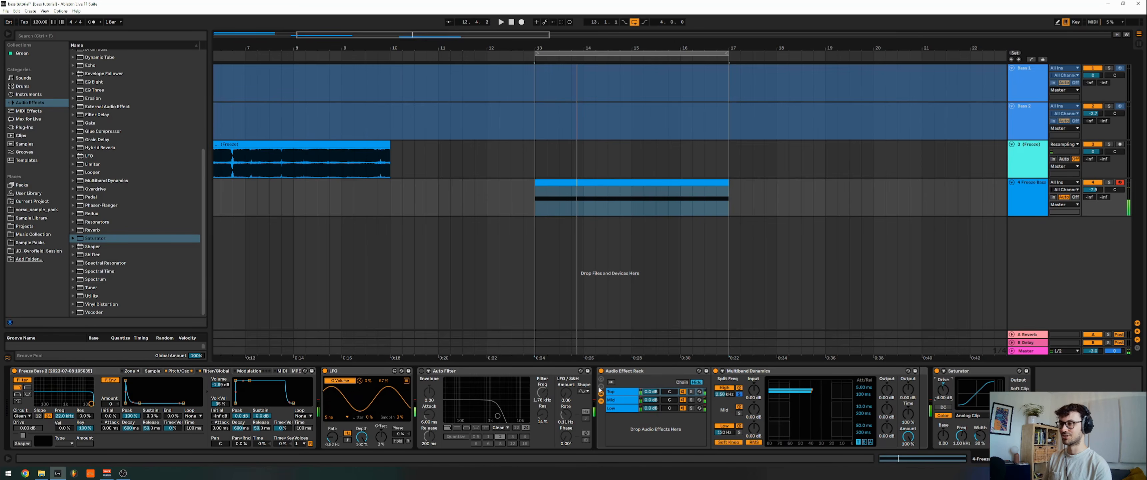
Move the Auto Filter into the rack's Top chain after the Multiband Dynamics and unfold it
scroll(131, 101, "up", 3)
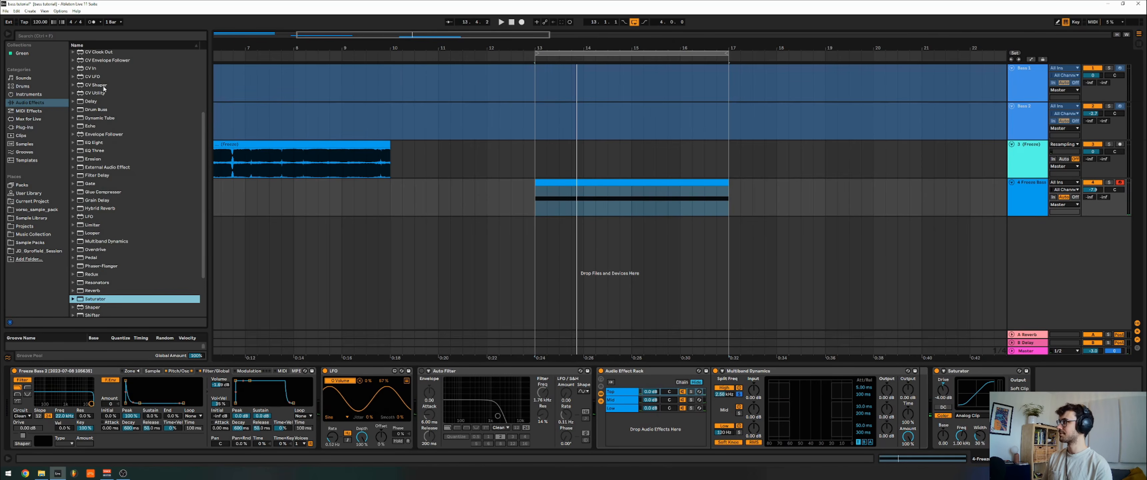
scroll(103, 89, "up", 5)
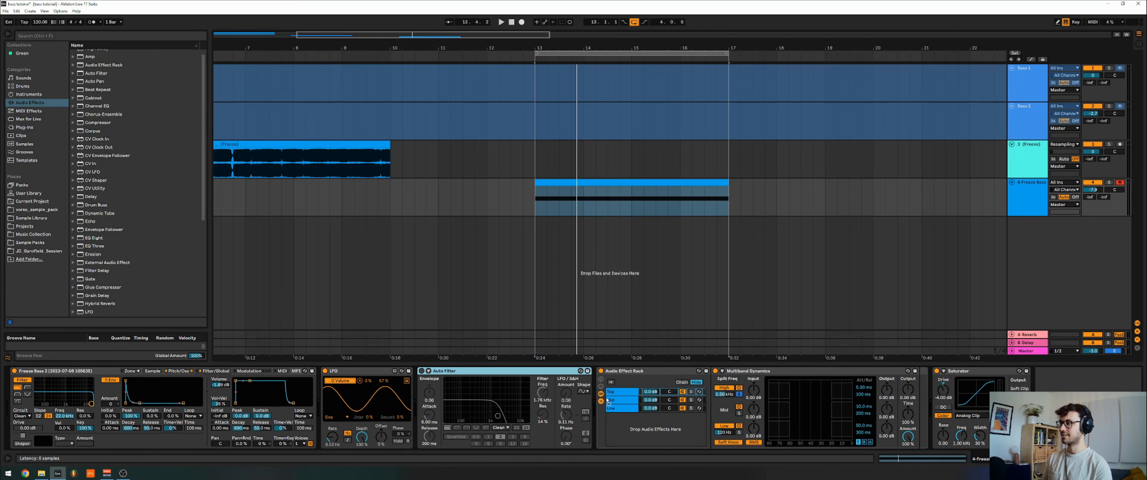
left_click_drag(440, 370, 839, 371)
left_click(751, 370)
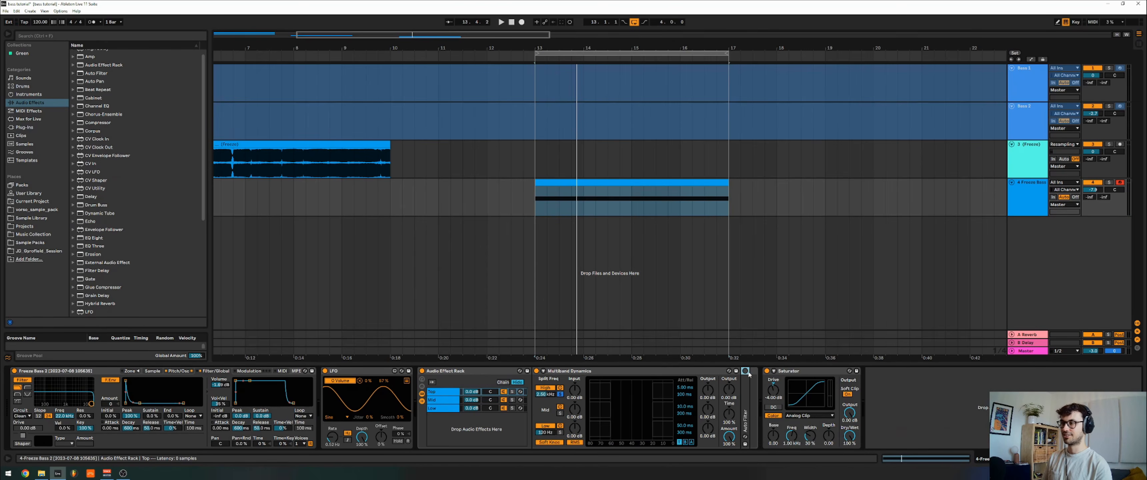
left_click(747, 375)
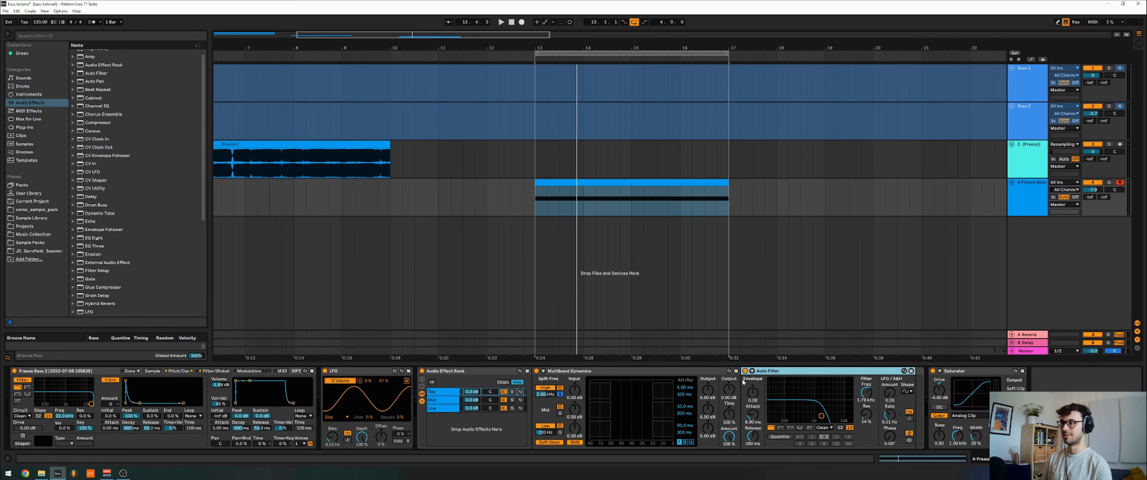
Search for "lfo", add an LFO before the Top chain's Auto Filter, set its waveform to Random and map it to the filter's Frequency
left_click(37, 34)
type("lfo")
left_click_drag(89, 72, 746, 378)
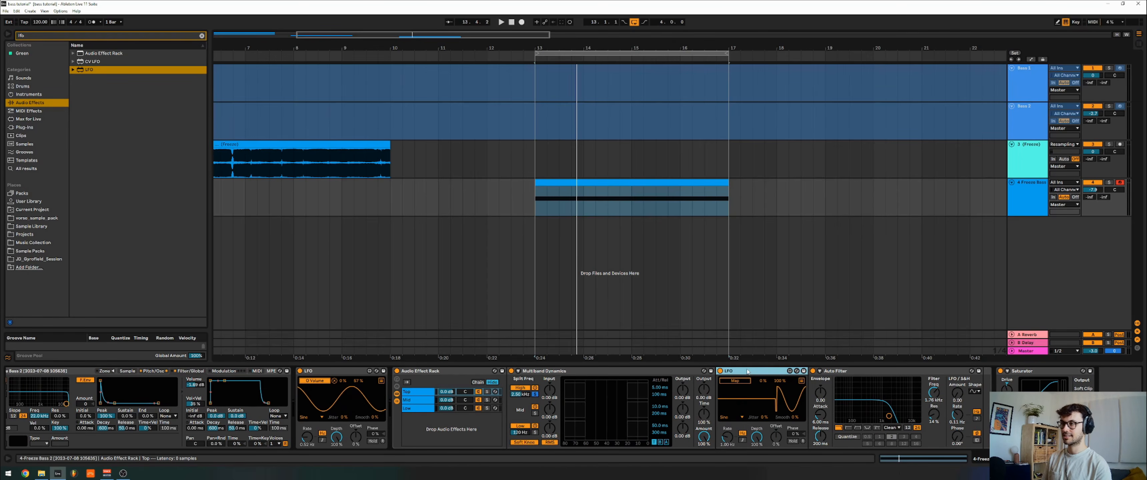
left_click(742, 417)
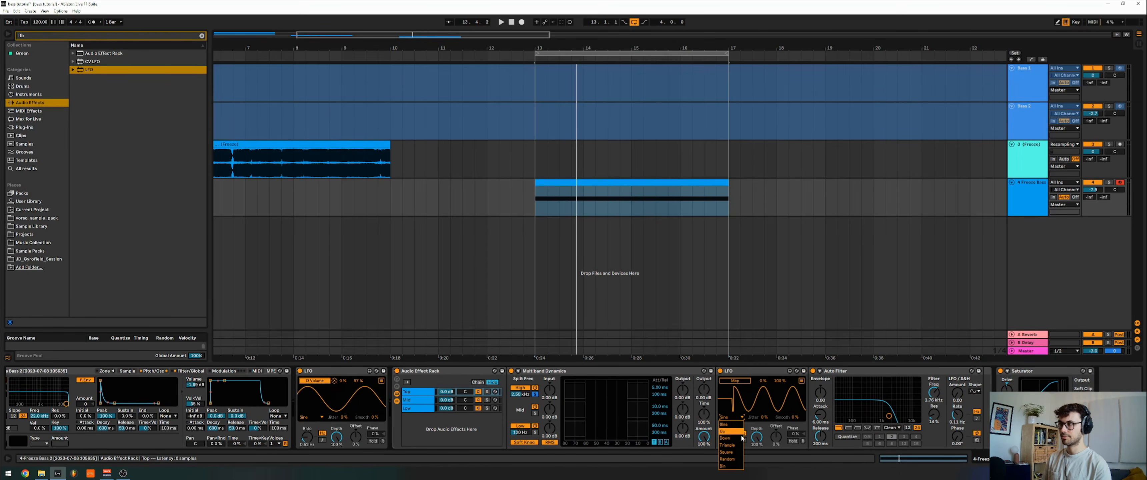
left_click(734, 461)
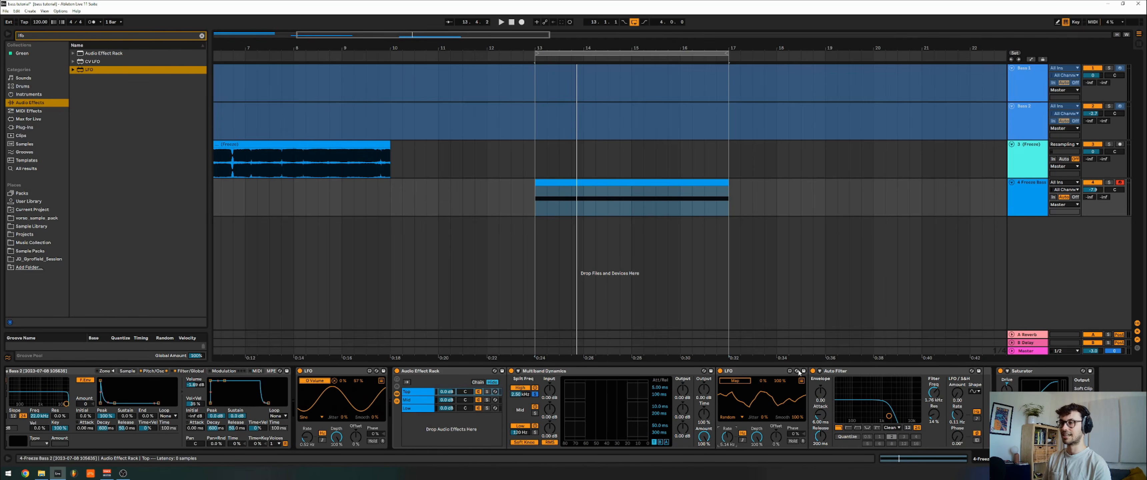
key("space")
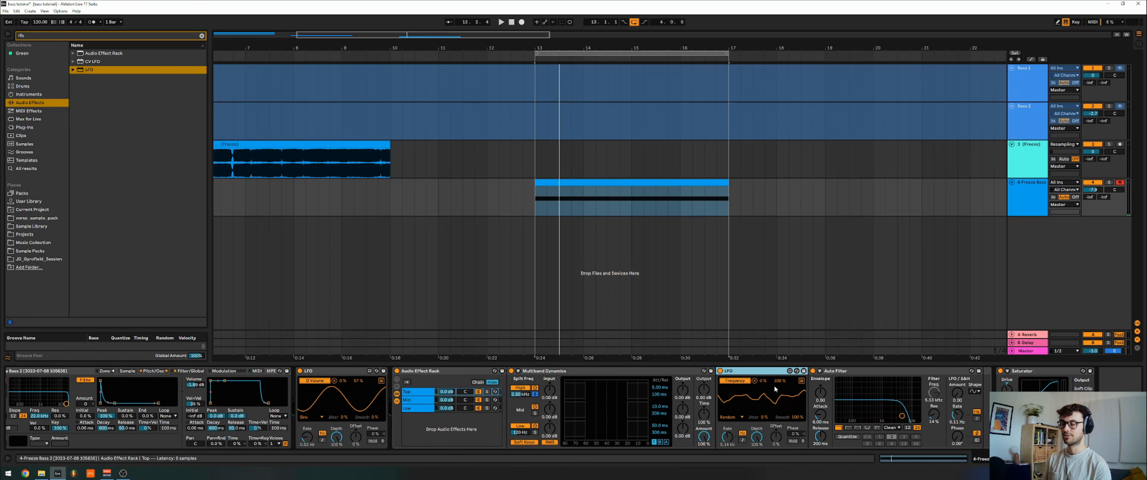
Duplicate the random LFO and remap the copy to the Auto Filter's Resonance with its maximum at 44%
key("ctrl+d")
left_click(847, 381)
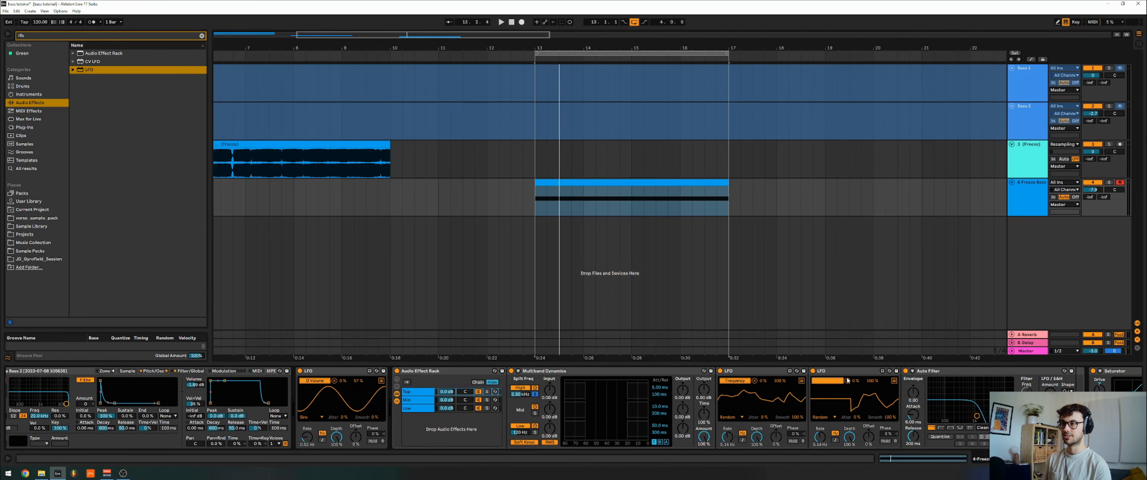
left_click(834, 381)
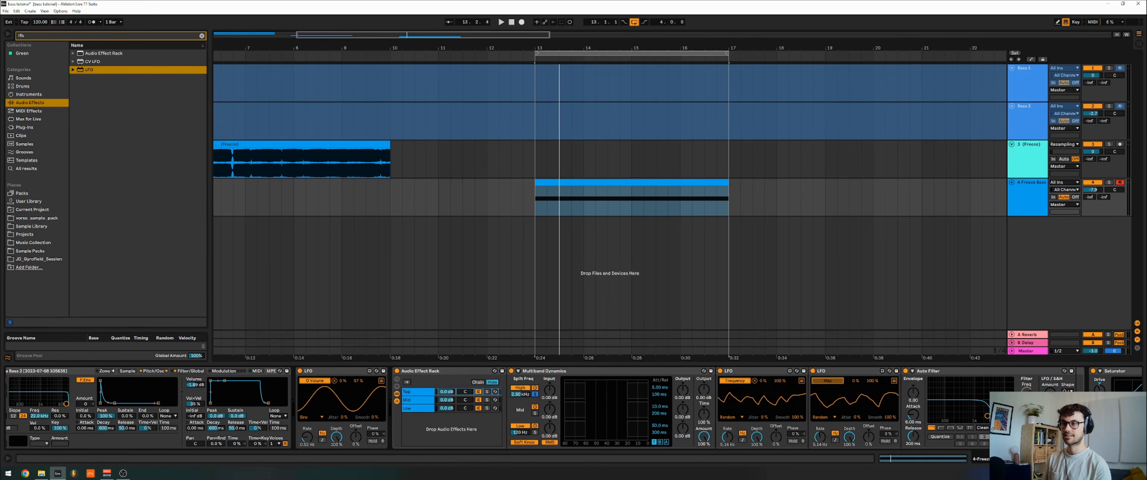
left_click(1026, 417)
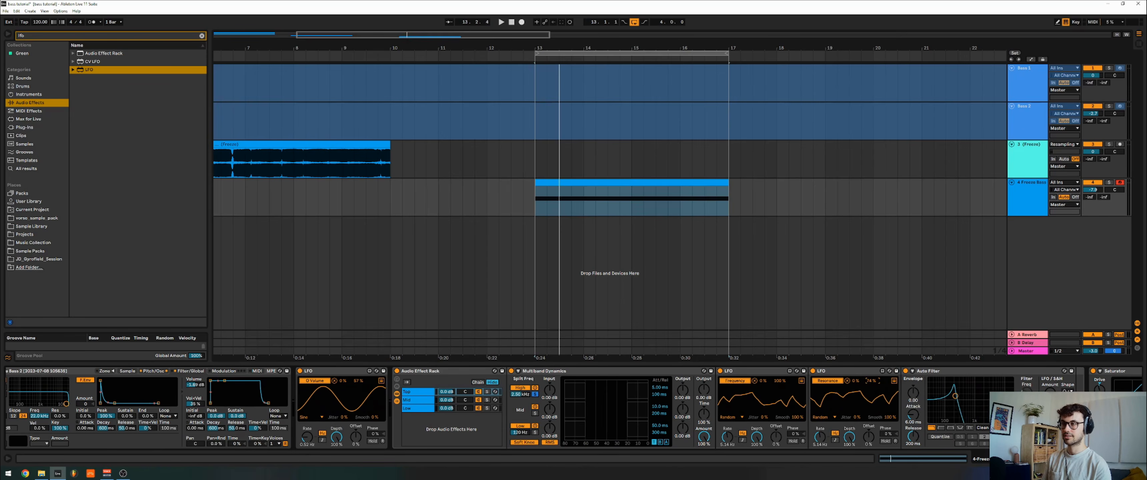
Duplicate the resonance LFO, remap the copy to the Auto Filter's Morph and audition the modulation
left_click(872, 374)
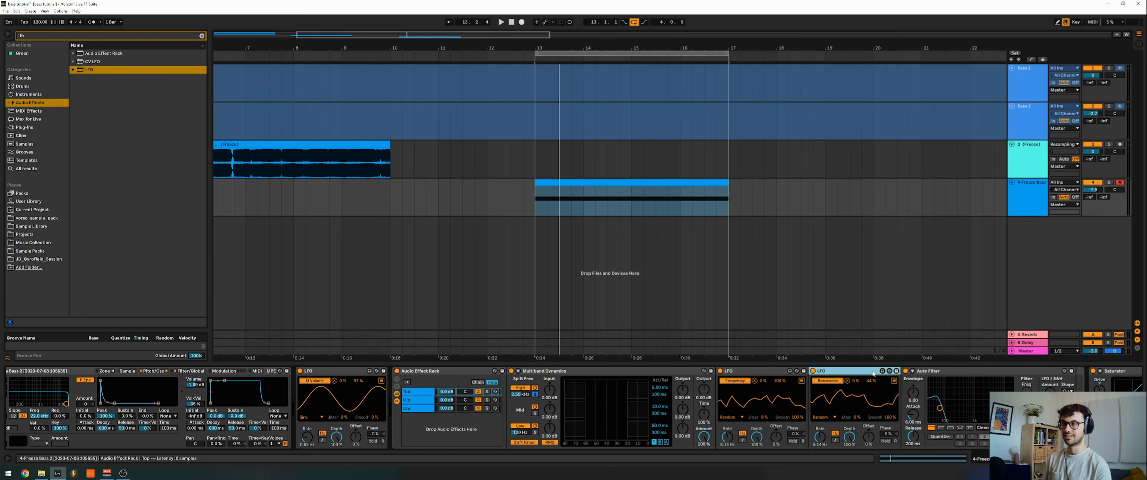
key("ctrl+d")
left_click(920, 380)
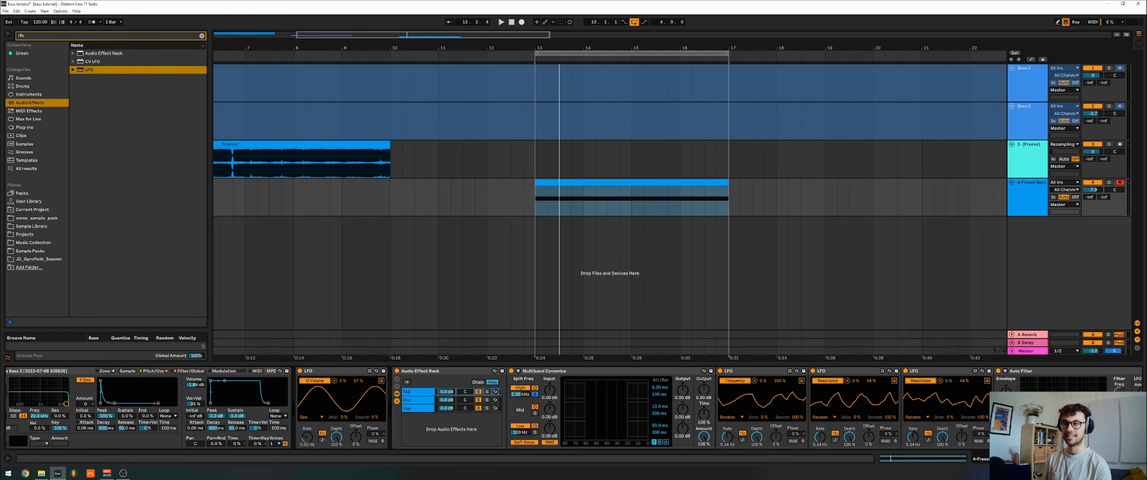
scroll(845, 398, "down", 3)
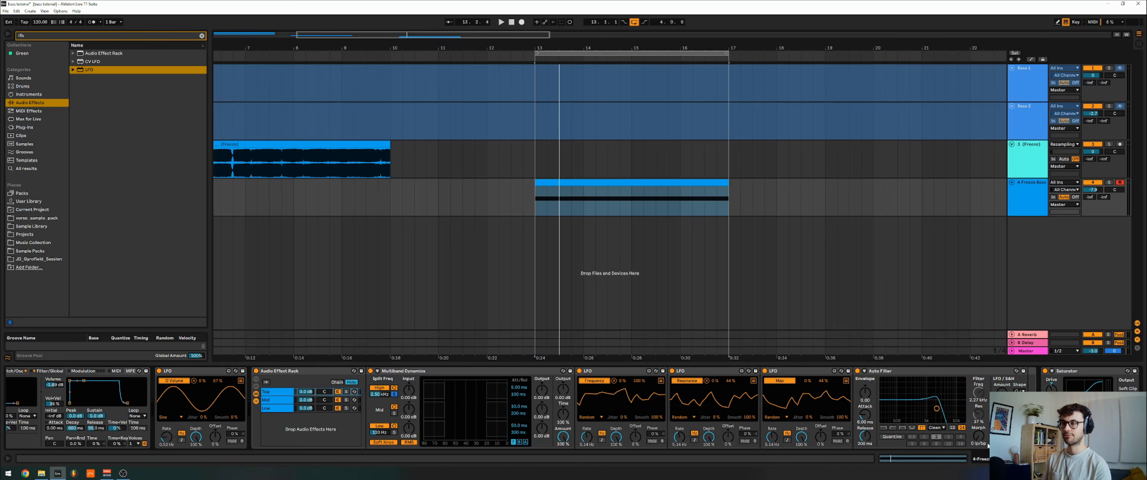
left_click(979, 437)
key("space")
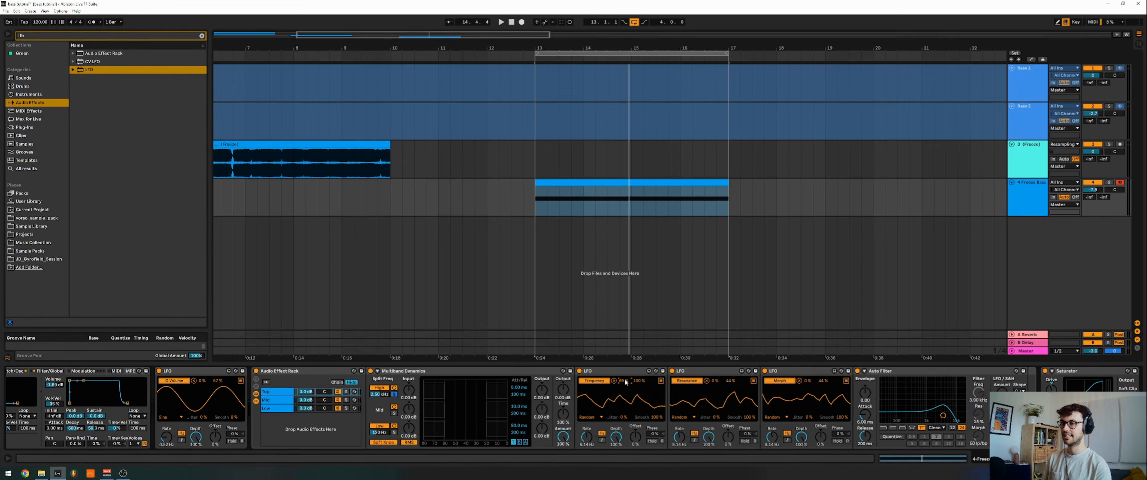
Group the Top chain's three LFOs and Auto Filter into a rack and set the frequency LFO's minimum to 64%
key("space")
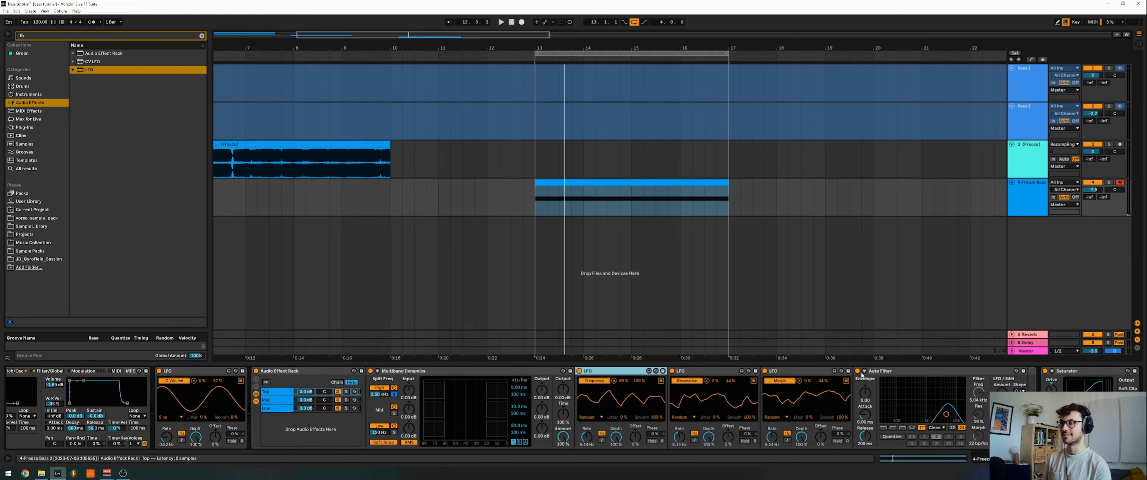
left_click(875, 372, "shift")
key("ctrl+g")
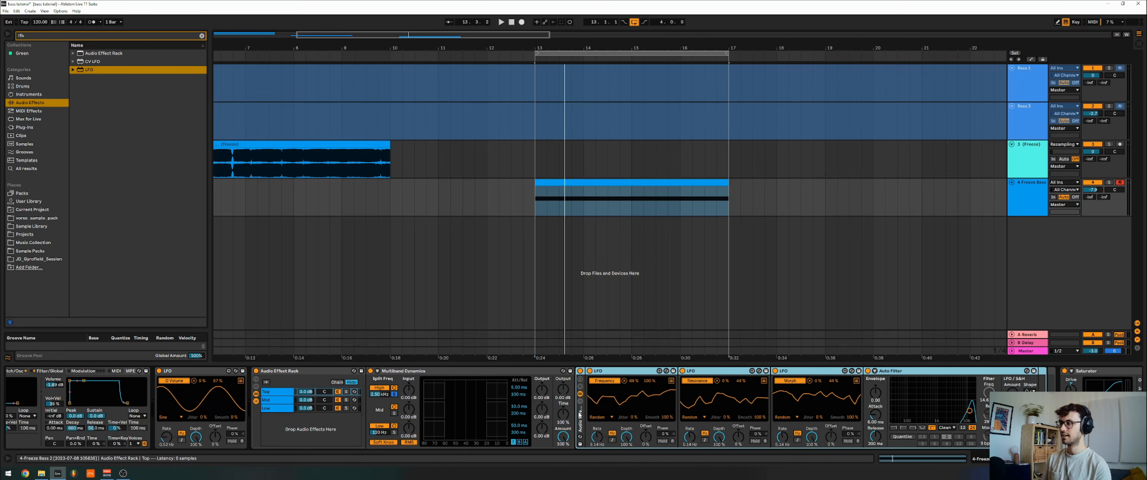
left_click(309, 399)
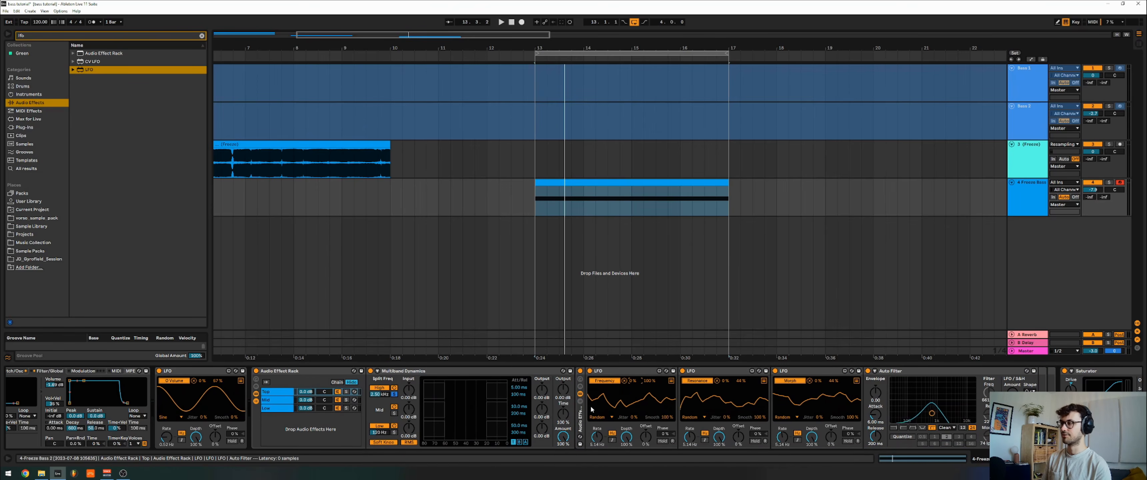
mouse_move(580, 415)
left_mouse_down()
mouse_move(335, 422)
mouse_move(593, 408)
left_mouse_up()
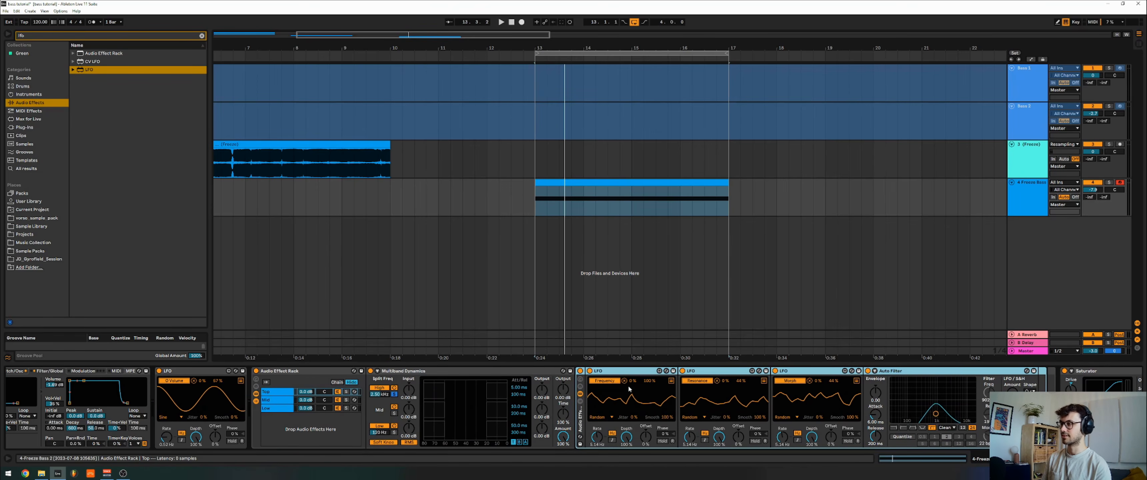
left_click_drag(632, 381, 633, 353)
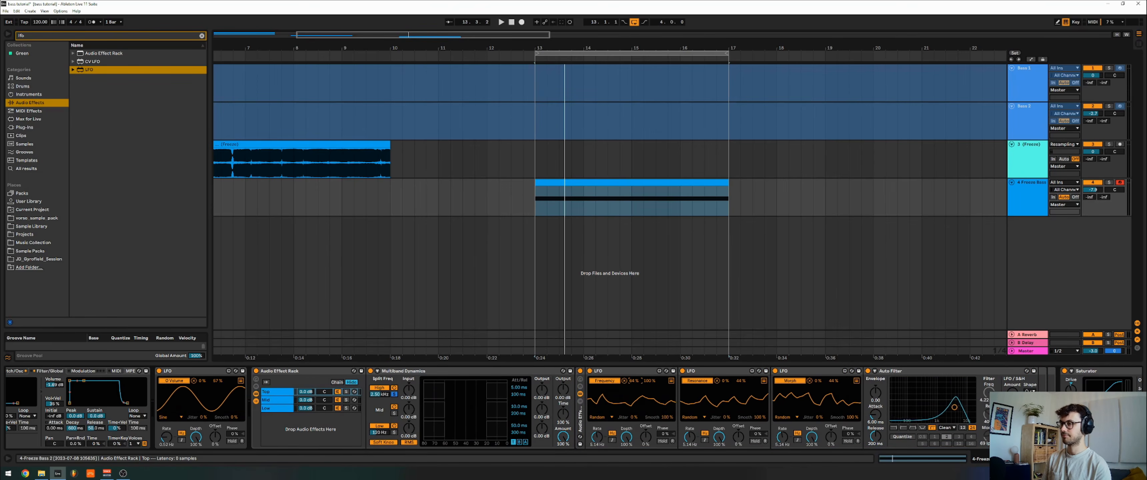
Copy the grouped LFOs and Auto Filter into the Mid and Low chains and lower the maximum of the Low chain's frequency LFO
left_click(295, 400)
left_click(580, 414)
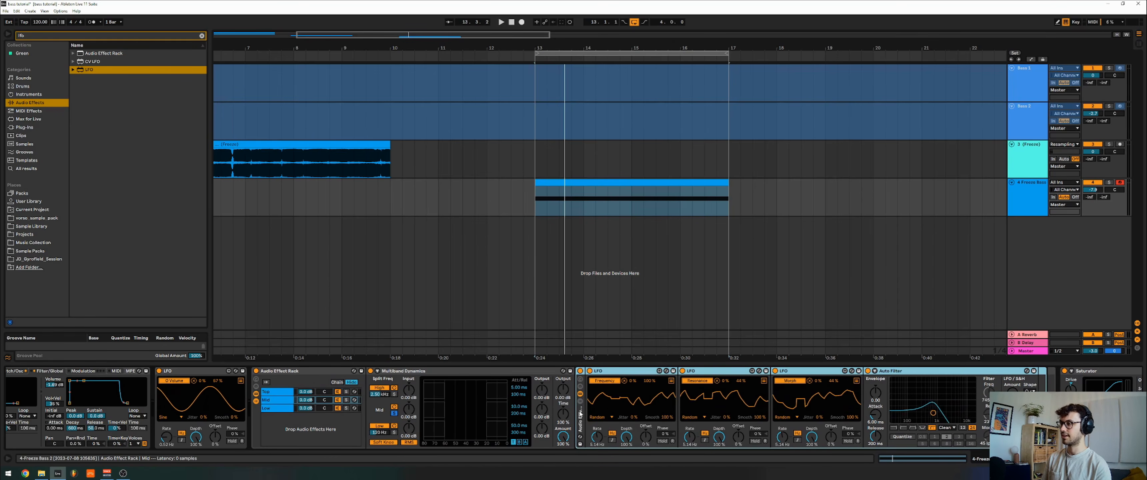
left_click(303, 408)
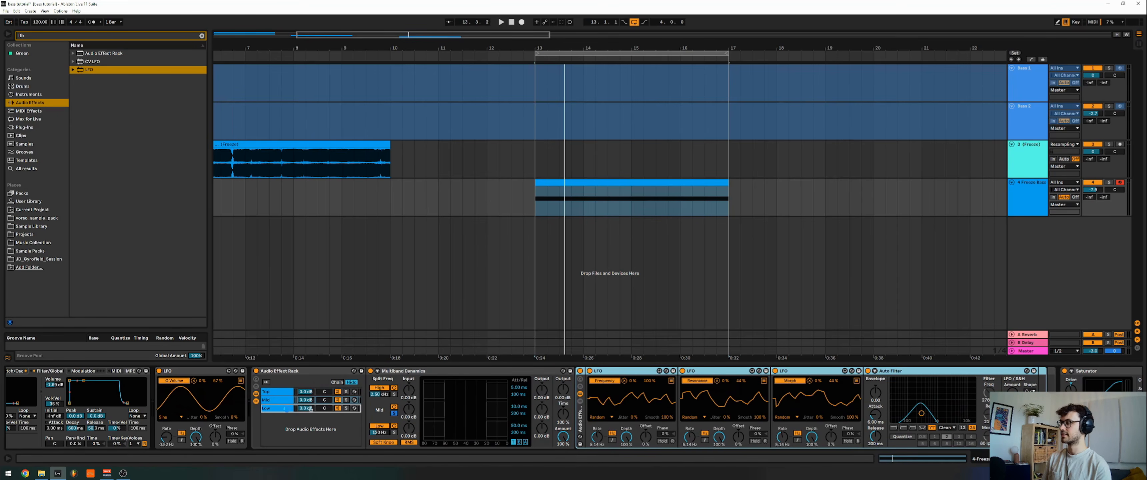
left_click(287, 409)
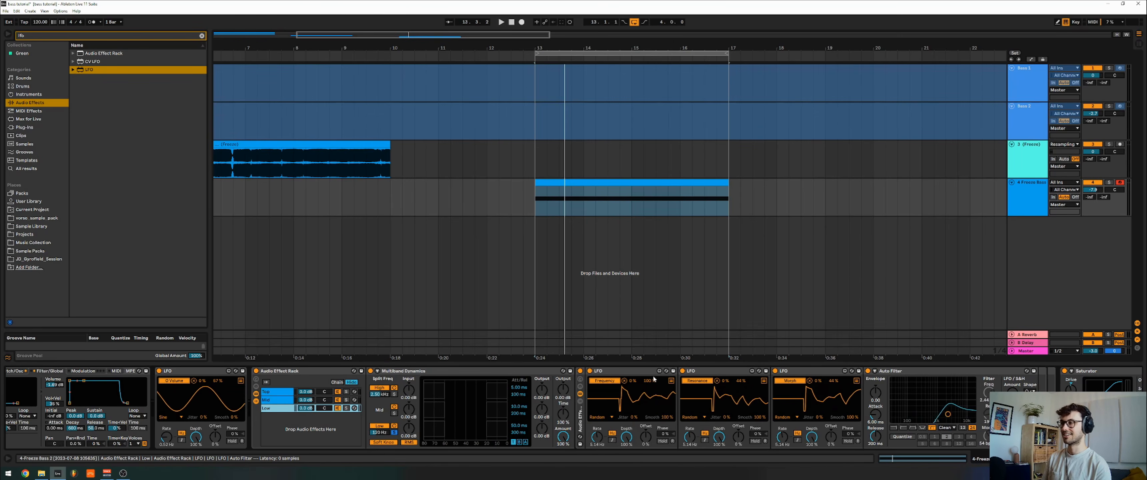
left_click_drag(649, 381, 649, 406)
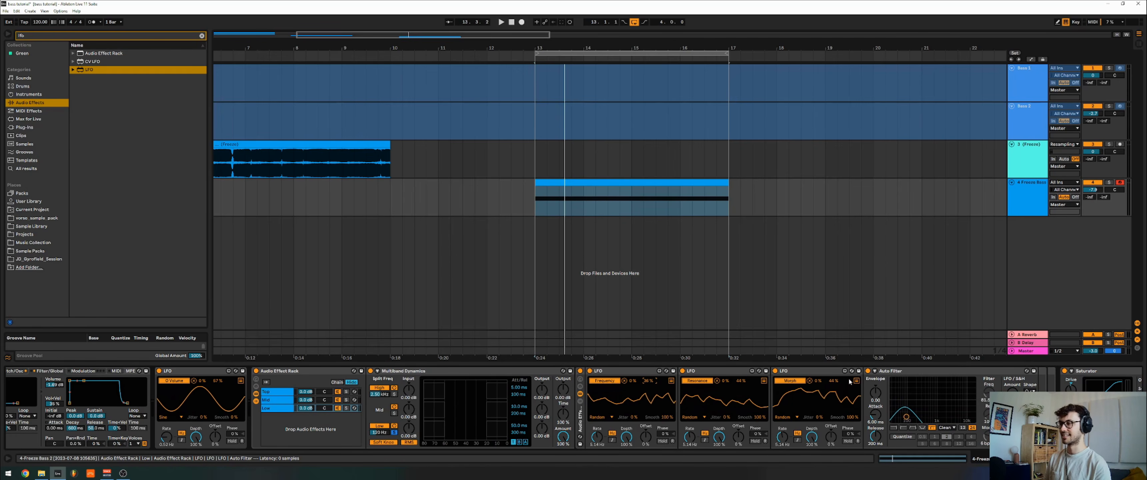
Play the loop with the track volume at -4.8 dB and review the Mid and Top chains' modulated filters
key("space")
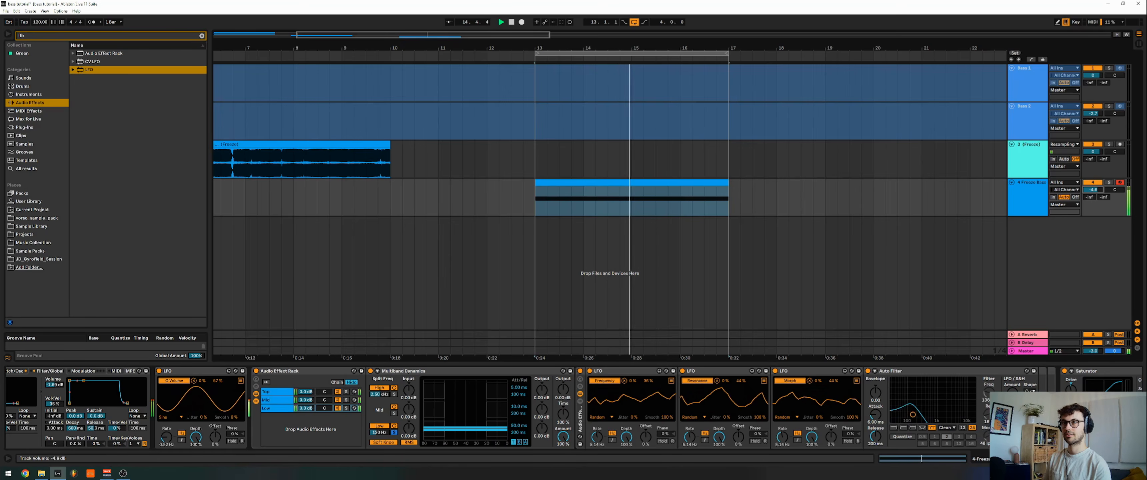
left_click(286, 400)
left_click(284, 393)
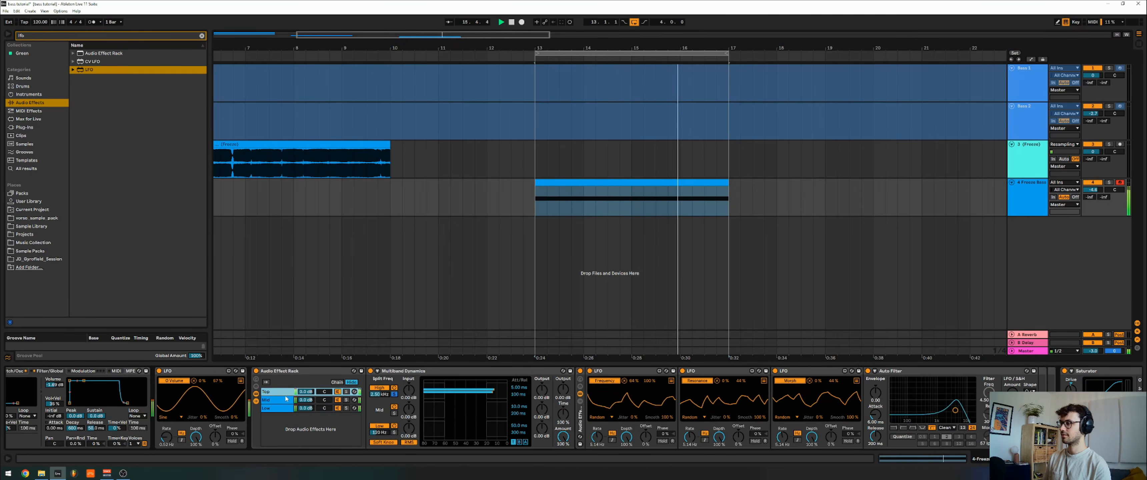
Lower the frequency LFO's minimum and raise the Morph LFO's maximum in the Top chain, auditioning the loop
left_click(284, 400)
left_click(283, 393)
key("space")
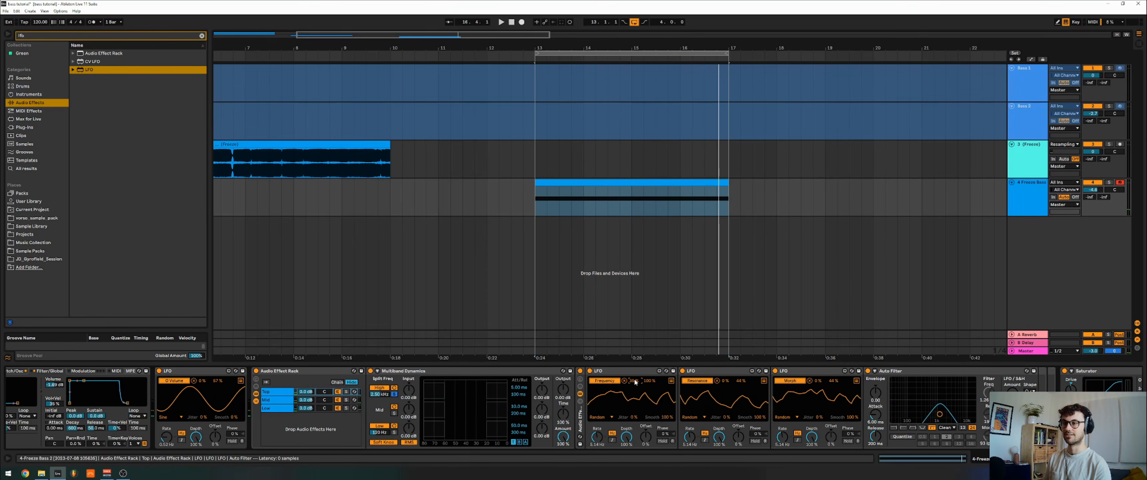
key("space")
left_click_drag(833, 381, 834, 355)
key("space")
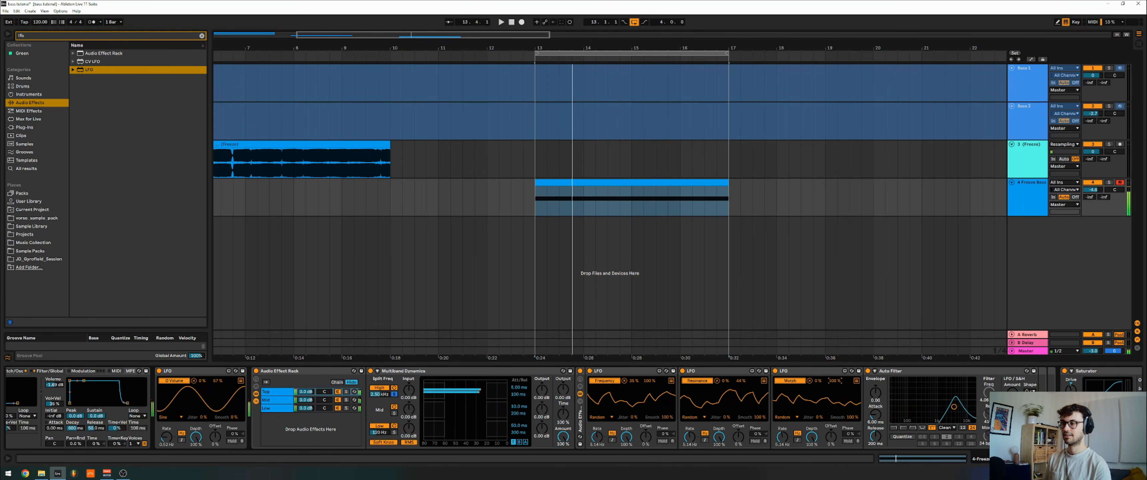
key("space")
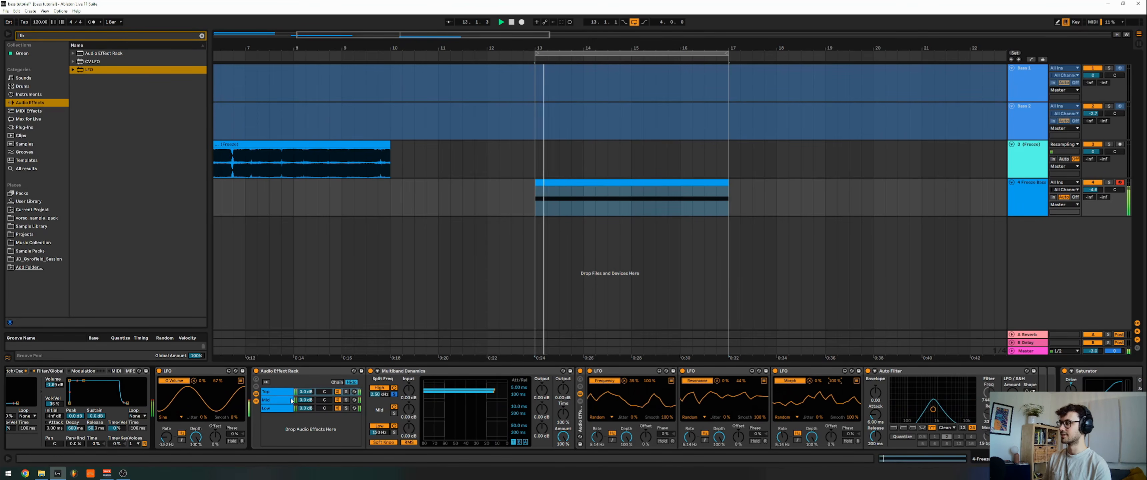
Raise the maximum of the Morph LFO in the Mid and Low chains during playback
left_click(289, 400)
mouse_move(832, 381)
left_mouse_down()
mouse_move(832, 355)
mouse_move(834, 371)
left_mouse_up()
left_click(285, 408)
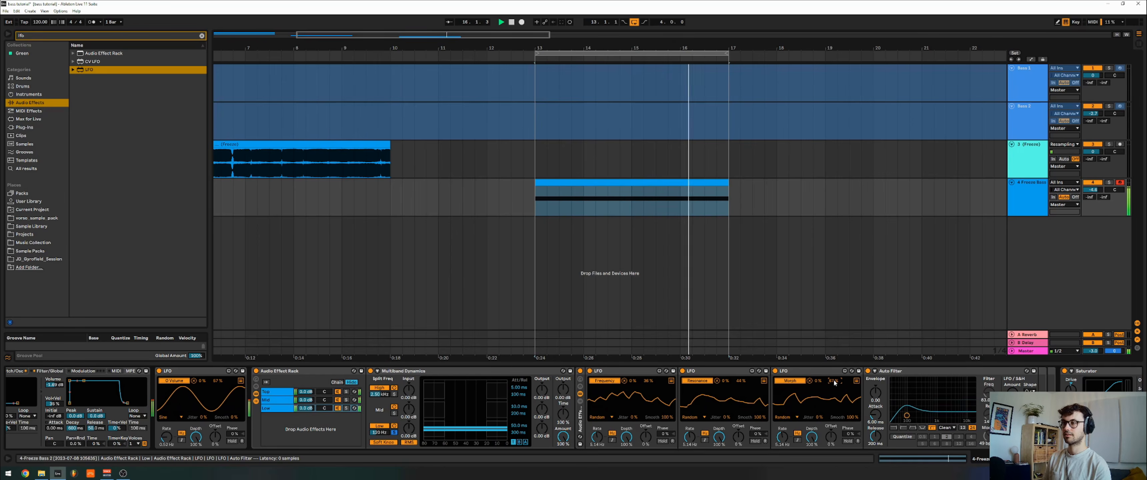
key("space")
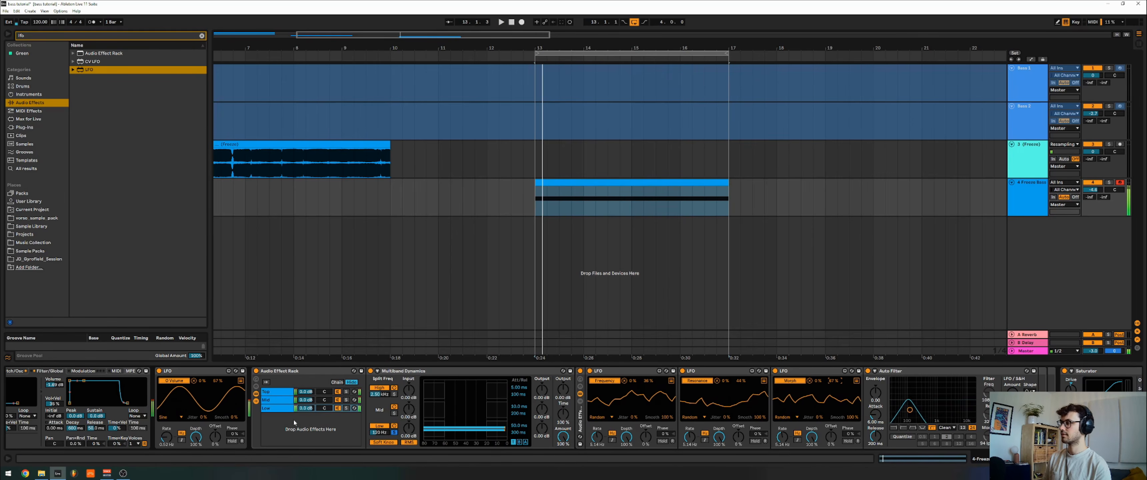
Create a new empty chain in the three-band Audio Effect Rack
right_click(294, 422)
right_click(276, 420)
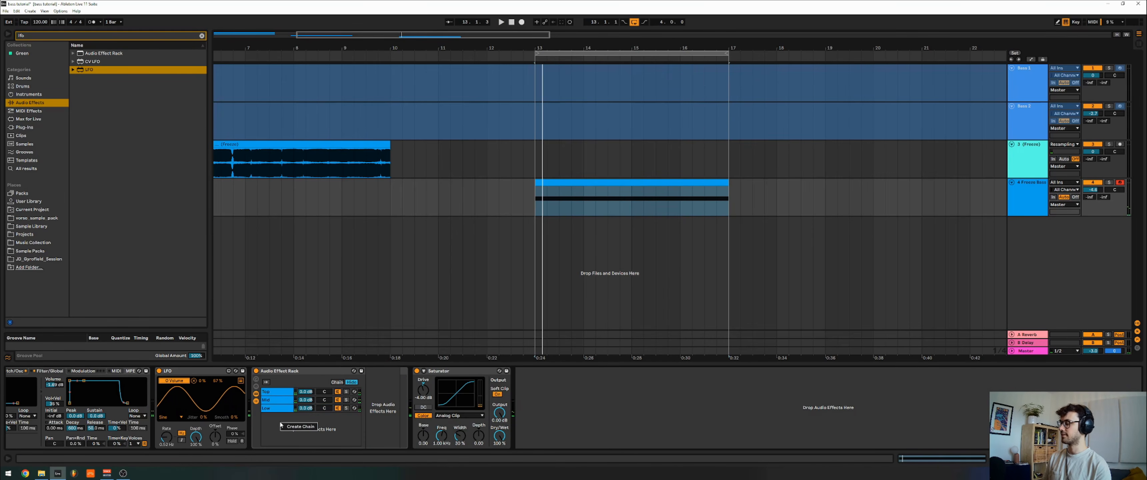
left_click(297, 428)
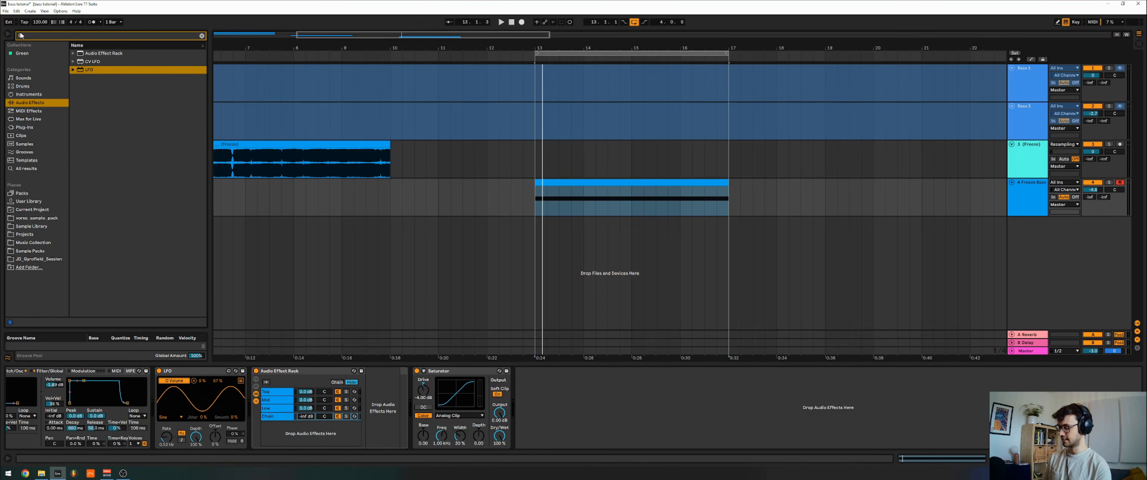
Insert the OTT preset between the rack and the Saturator and raise its output gain
type("ott")
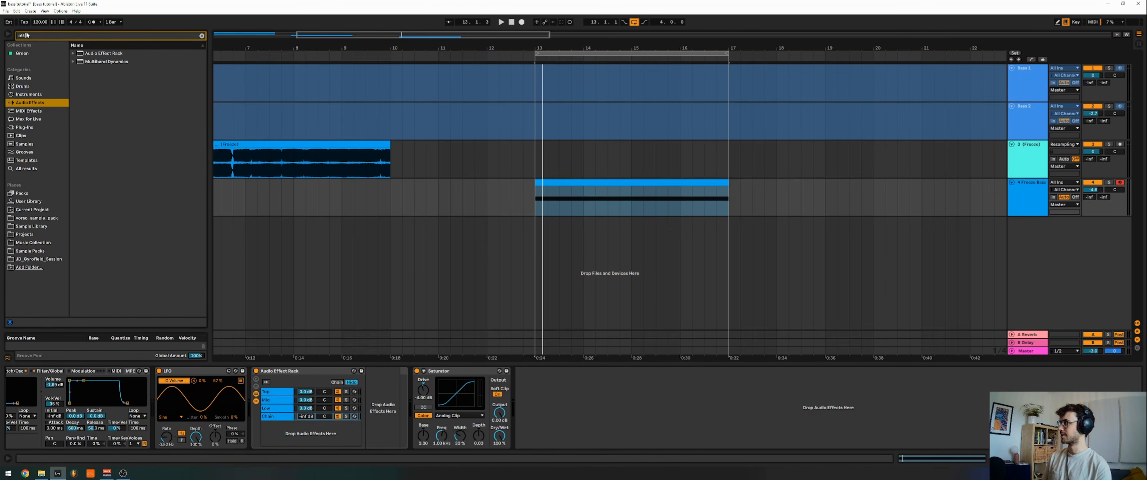
left_click_drag(98, 69, 434, 414)
key("space")
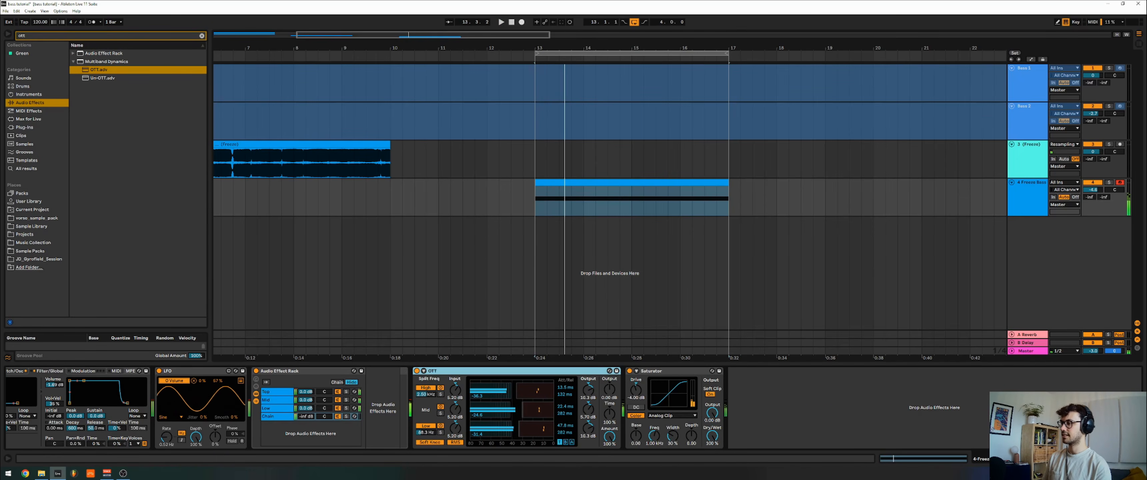
left_click_drag(609, 389, 609, 382)
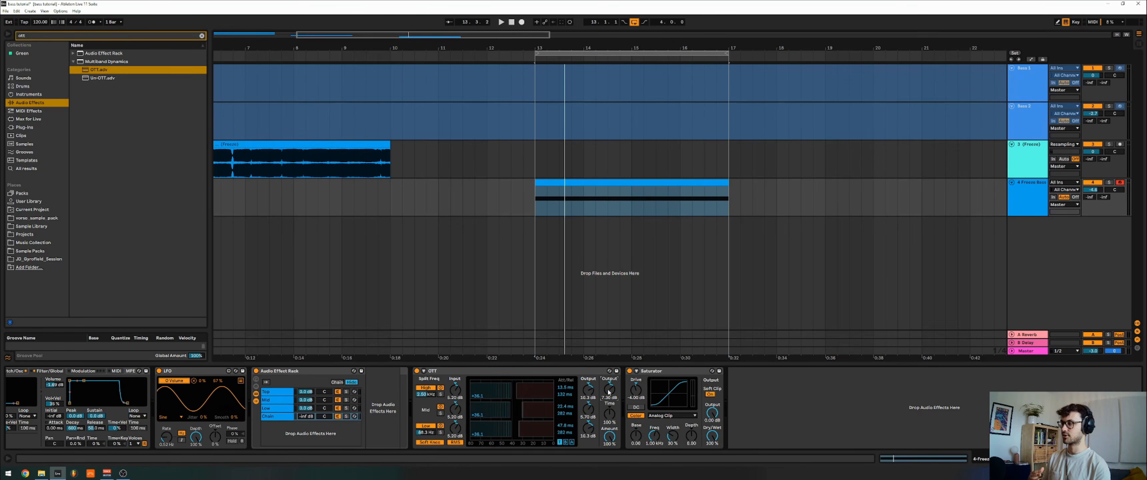
Play the loop, bring up the volume of the rack's new empty chain and raise the track volume
key("space")
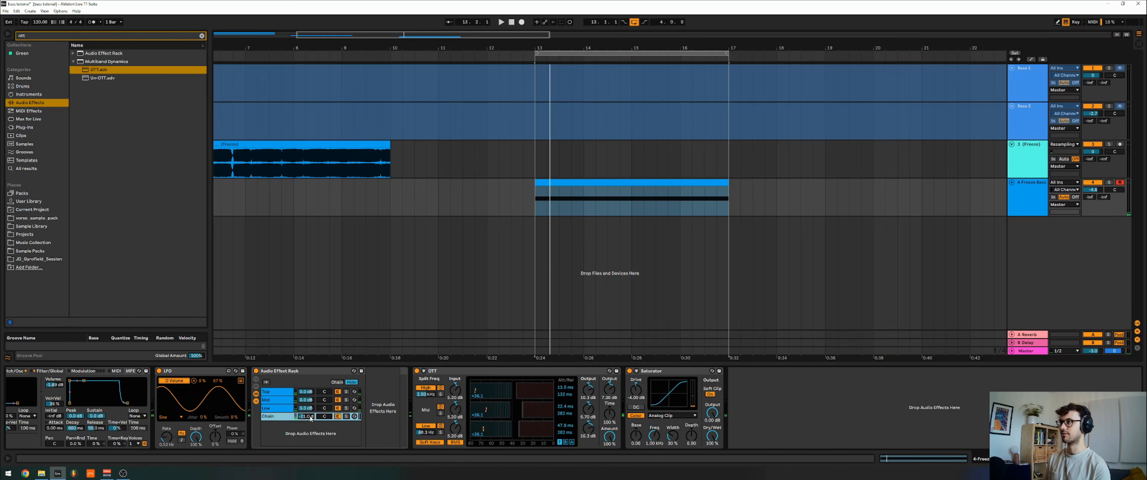
left_click(280, 408)
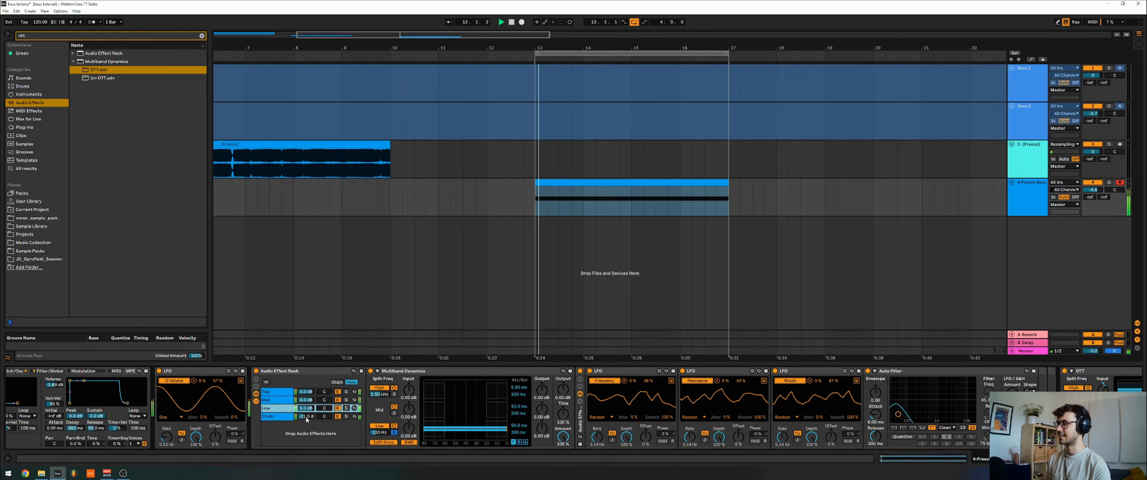
left_click(289, 416)
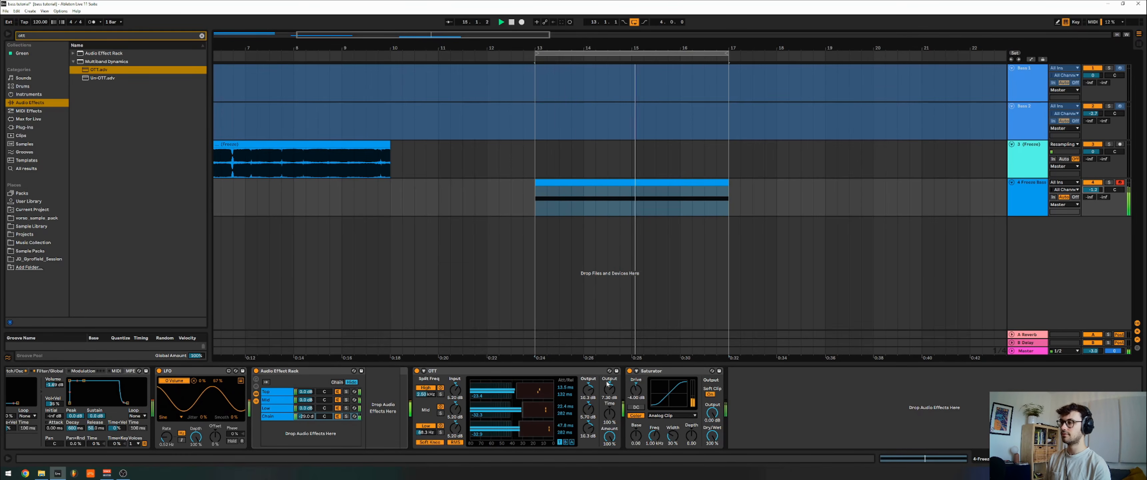
Set the OTT amount to about 32%, then lower the Saturator's drive and the Top chain's volume
left_click_drag(609, 436, 609, 458)
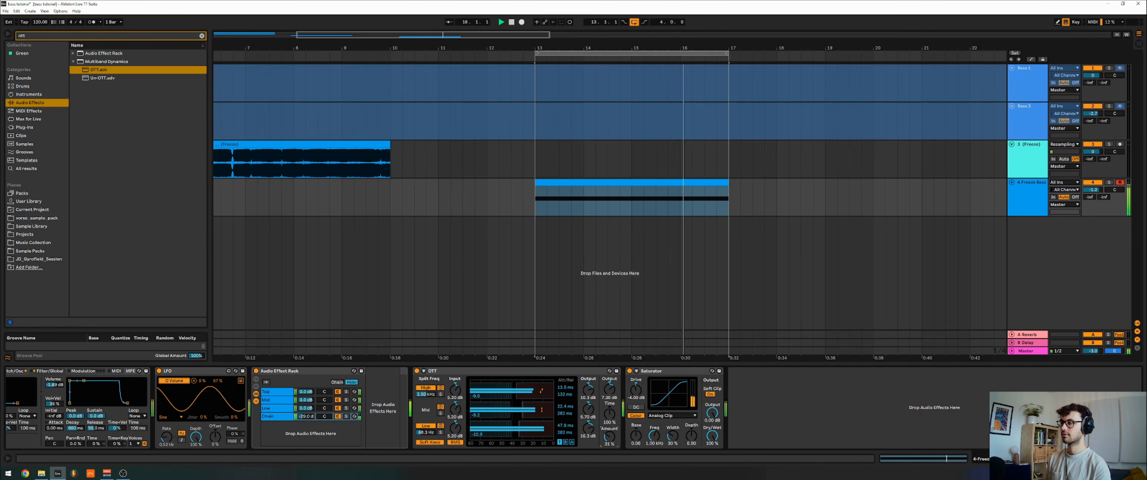
left_click_drag(636, 391, 636, 394)
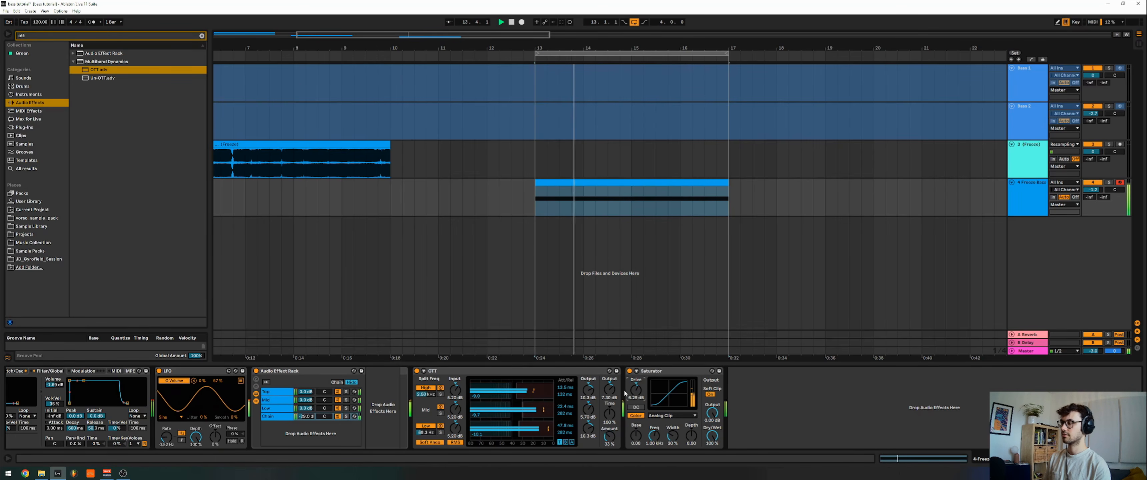
left_click(307, 392)
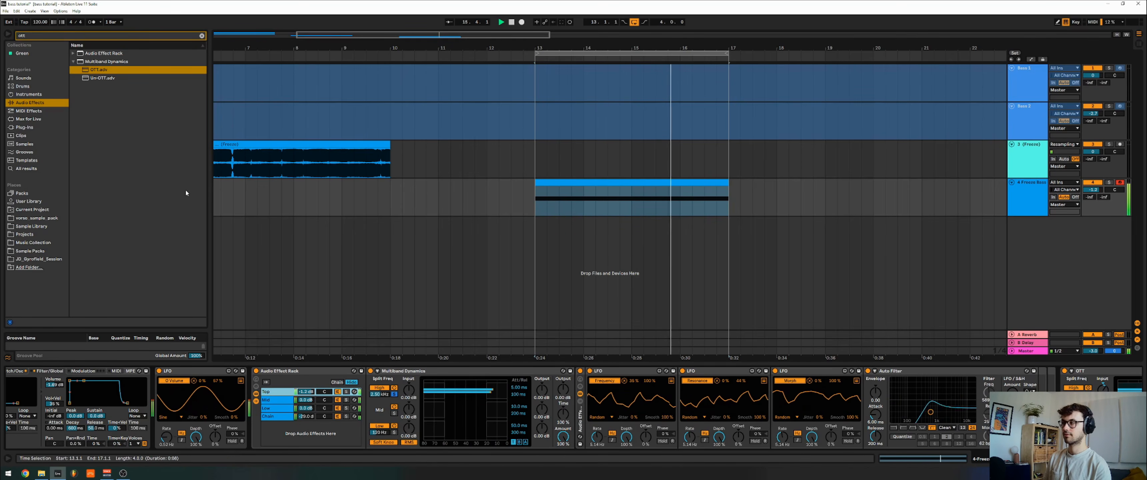
left_click(202, 36)
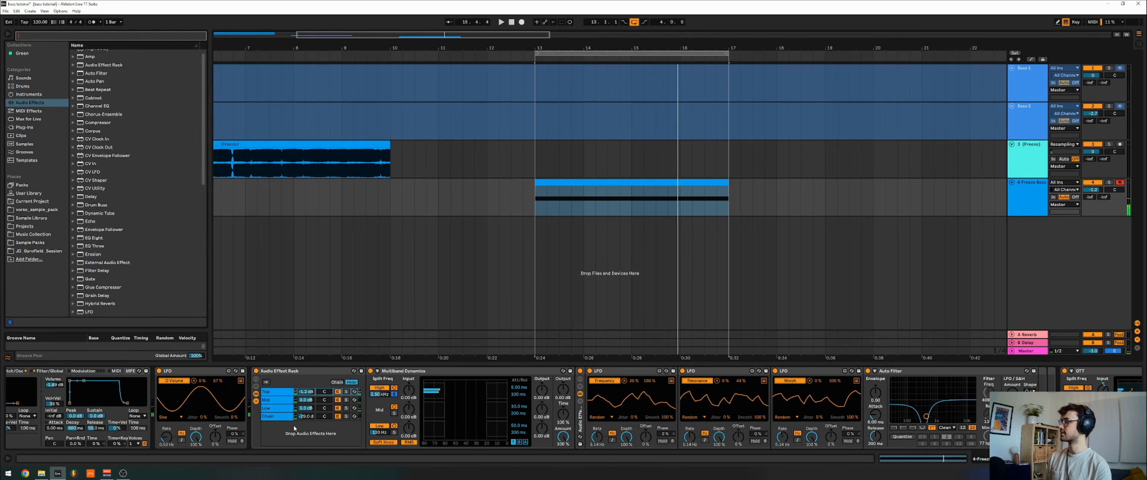
Raise the minimum and lower the maximum of the LFO mapped to the Sampler's oscillator volume while the loop plays
scroll(369, 393, "left", 4)
left_click_drag(384, 381, 384, 379)
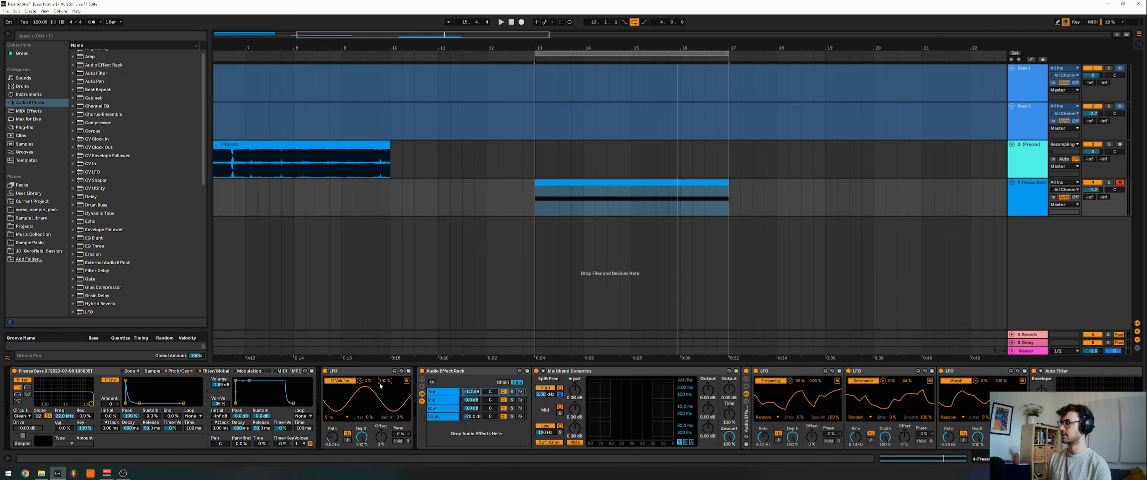
left_click(246, 371)
left_click(186, 370)
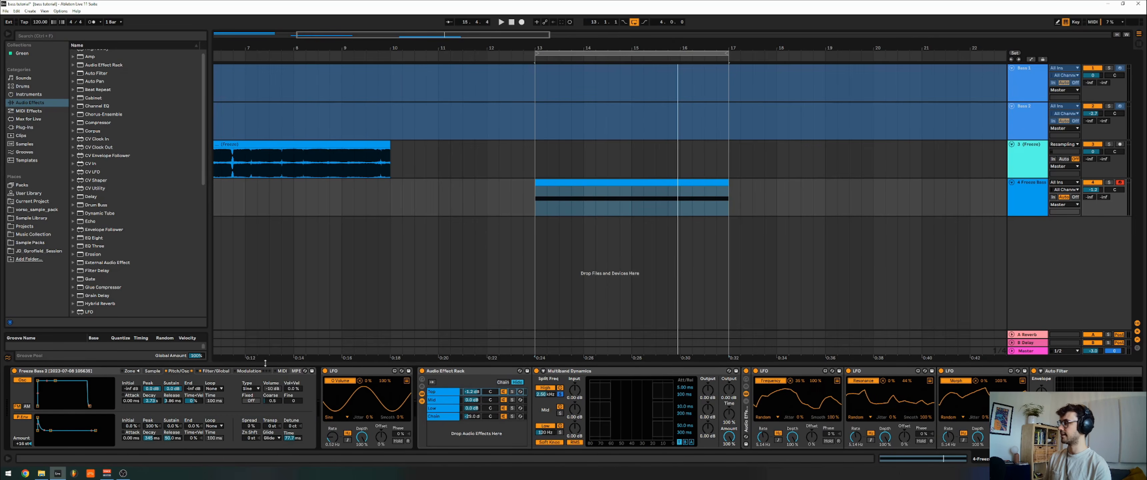
key("space")
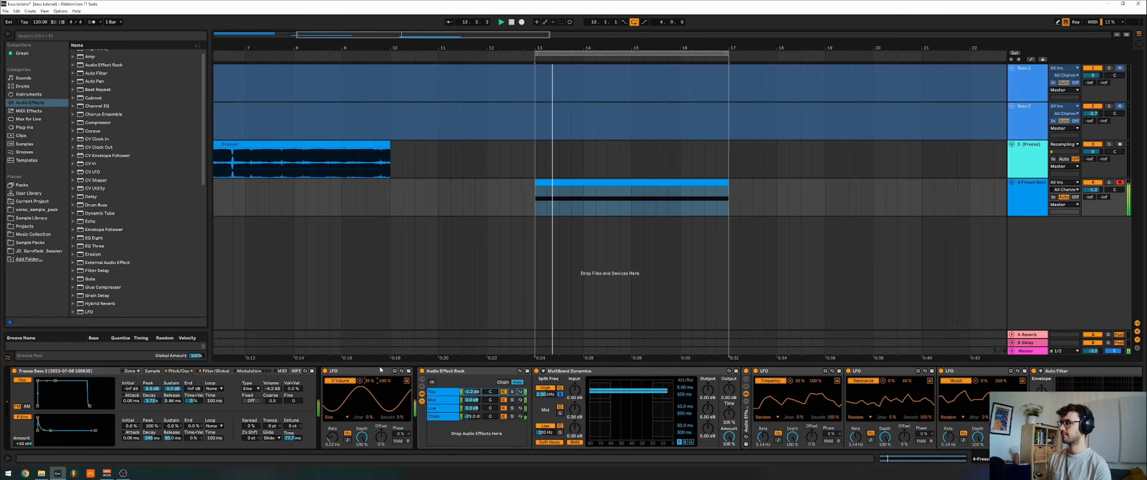
mouse_move(382, 382)
left_mouse_down()
mouse_move(383, 398)
mouse_move(369, 387)
left_mouse_up()
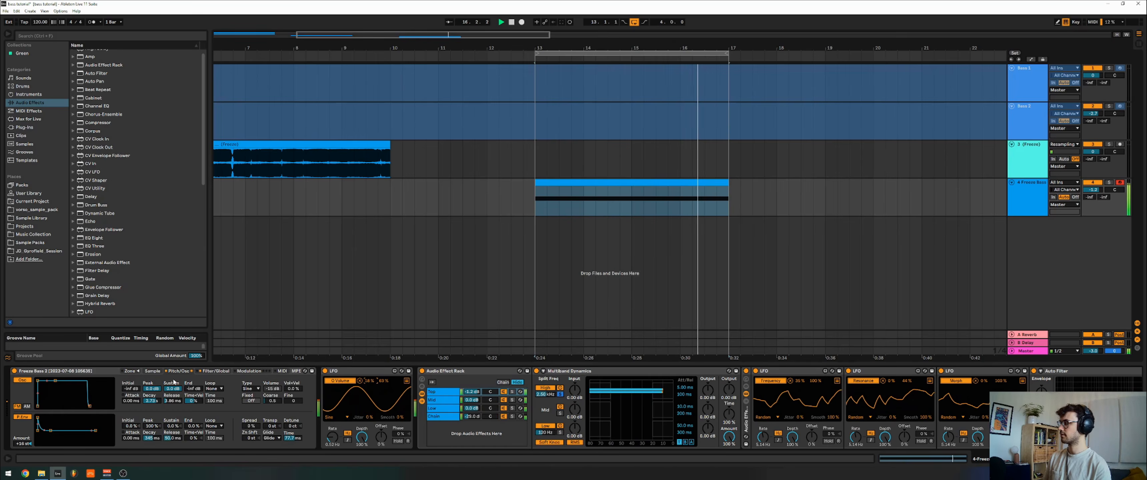
Review the Sampler's sample, filter and oscillator settings and set the oscillator volume LFO's maximum to 100%
left_click(152, 371)
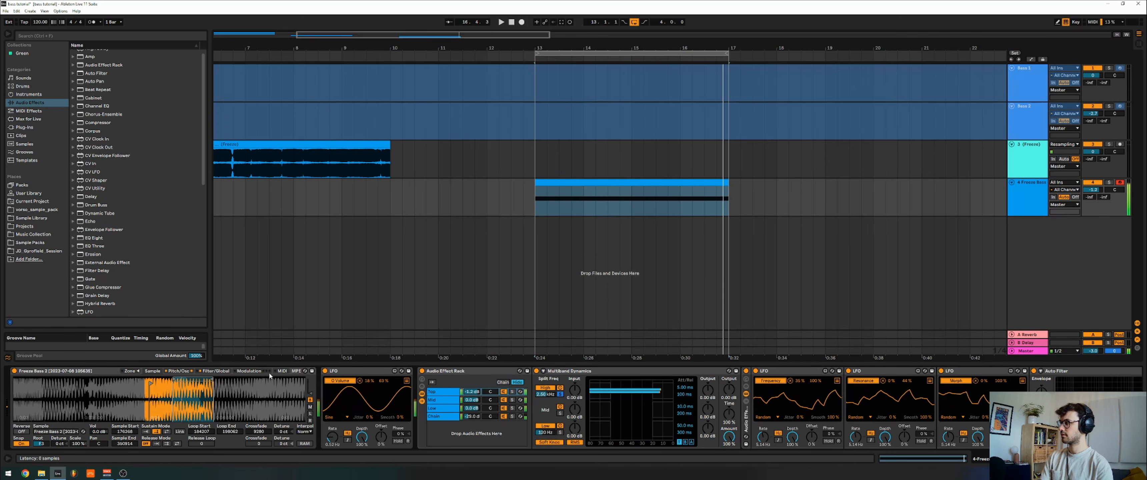
left_click(225, 371)
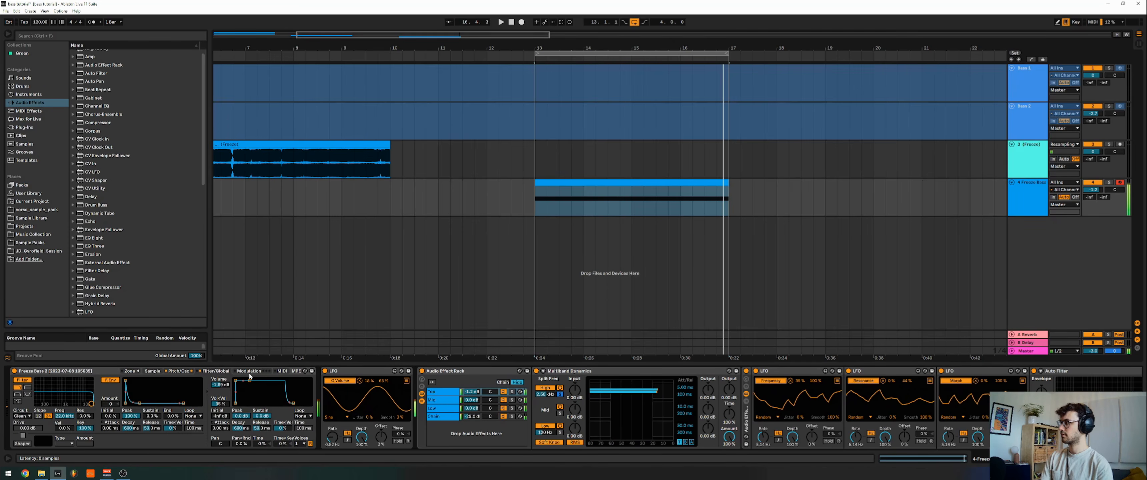
left_click(188, 372)
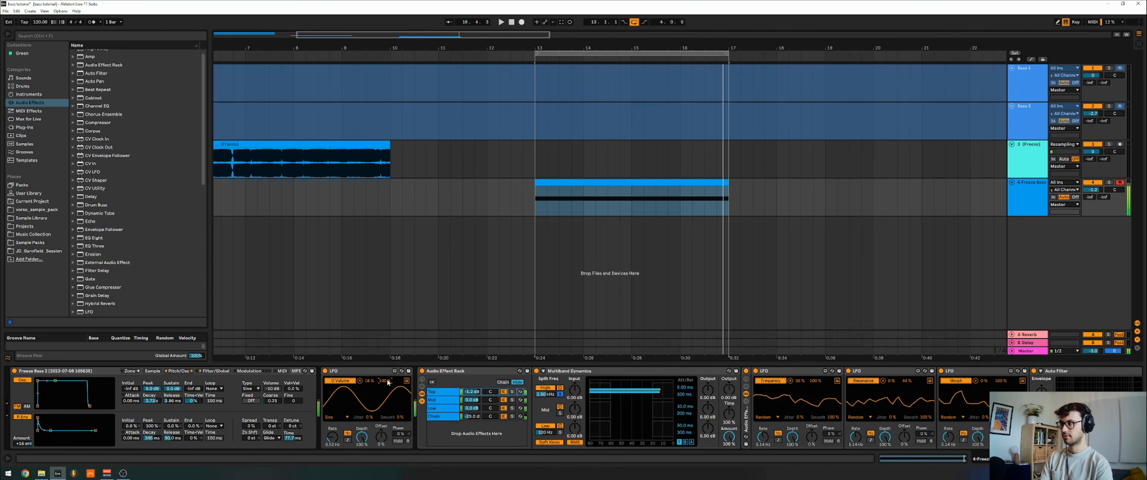
Find Chorus-Ensemble among the audio effects and insert it between the oscillator volume LFO and the Audio Effect Rack
scroll(92, 130, "up", 1)
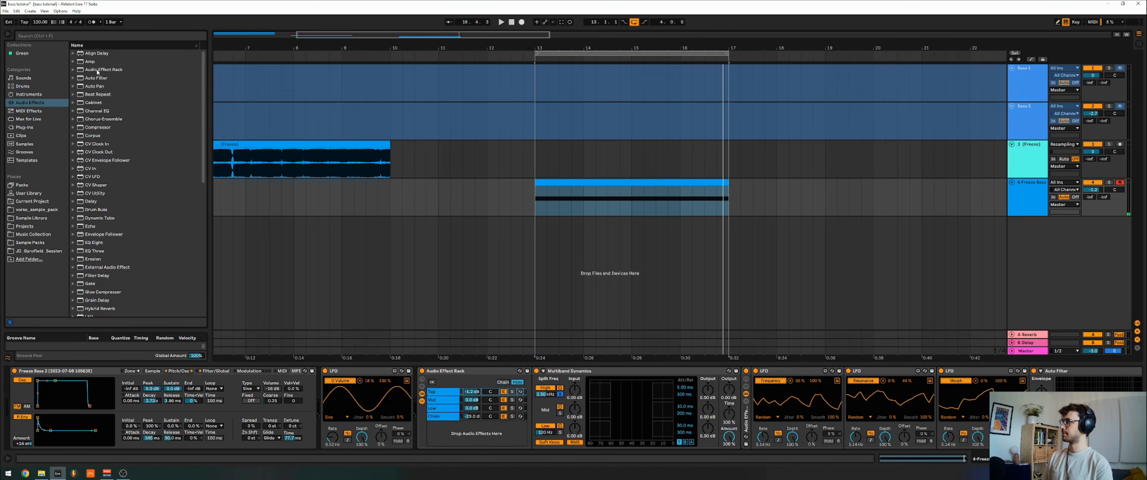
left_click(77, 39)
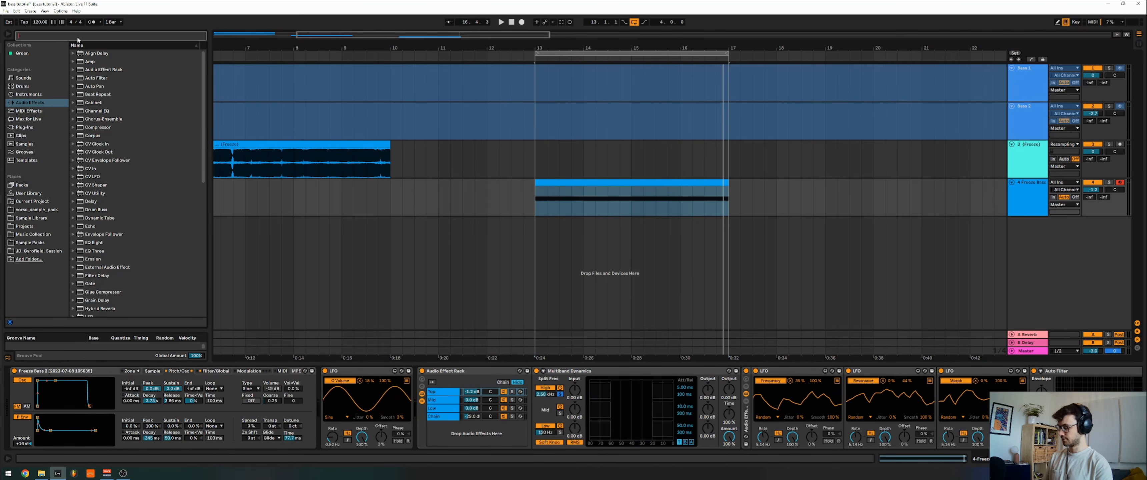
type("chor")
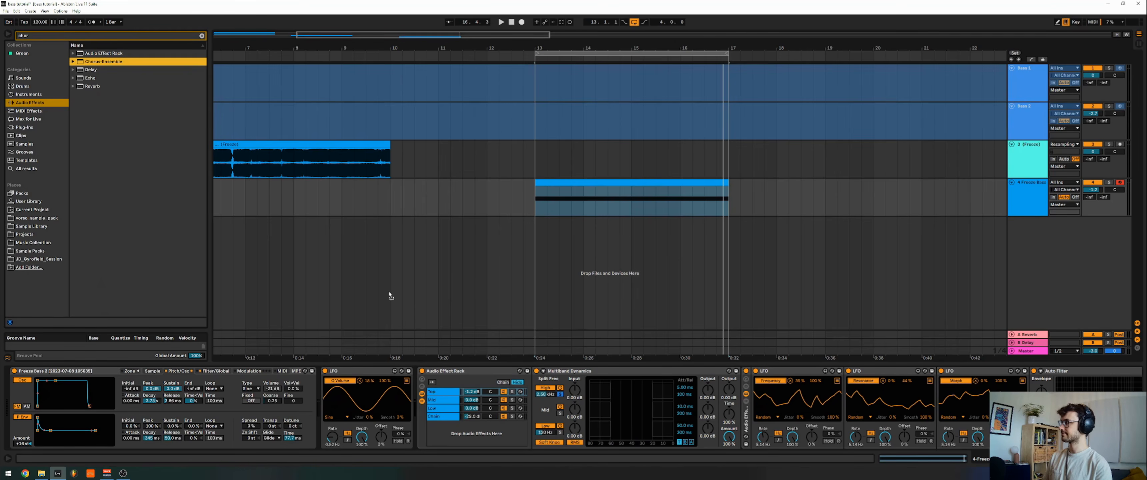
left_click_drag(389, 296, 443, 404)
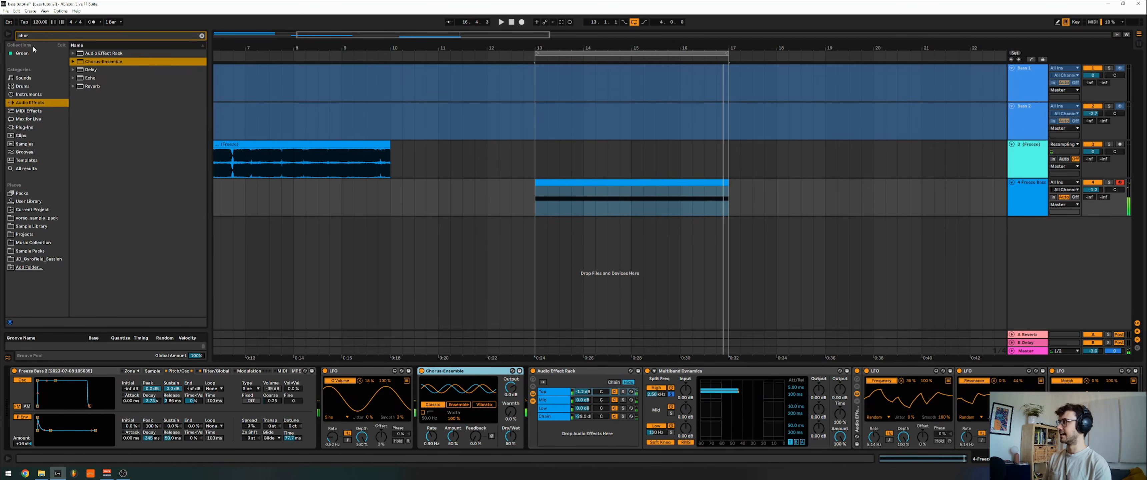
Insert an EQ Eight between the Chorus-Ensemble and the Audio Effect Rack
left_click(35, 36)
key("BackSpace")
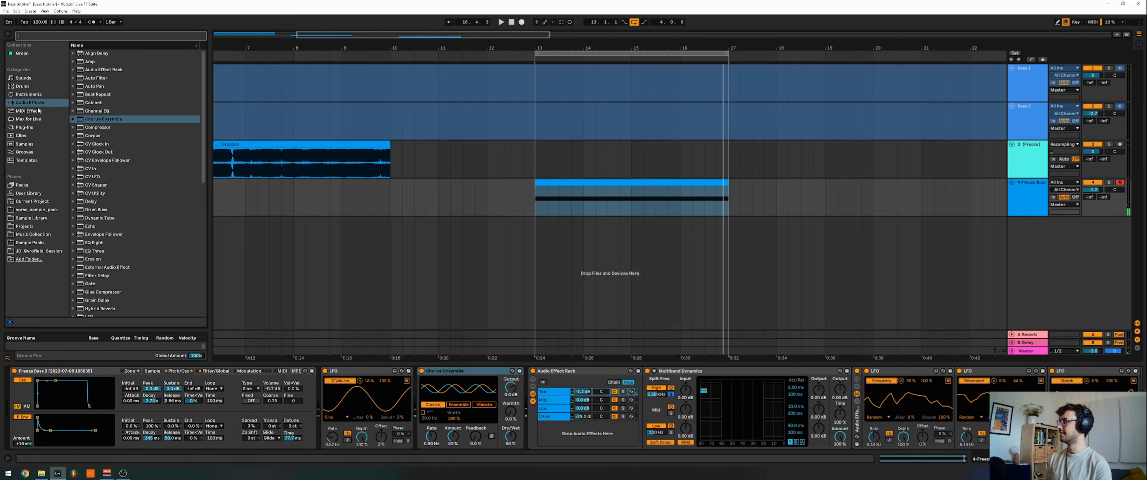
left_click(85, 242)
left_click_drag(554, 408, 543, 411)
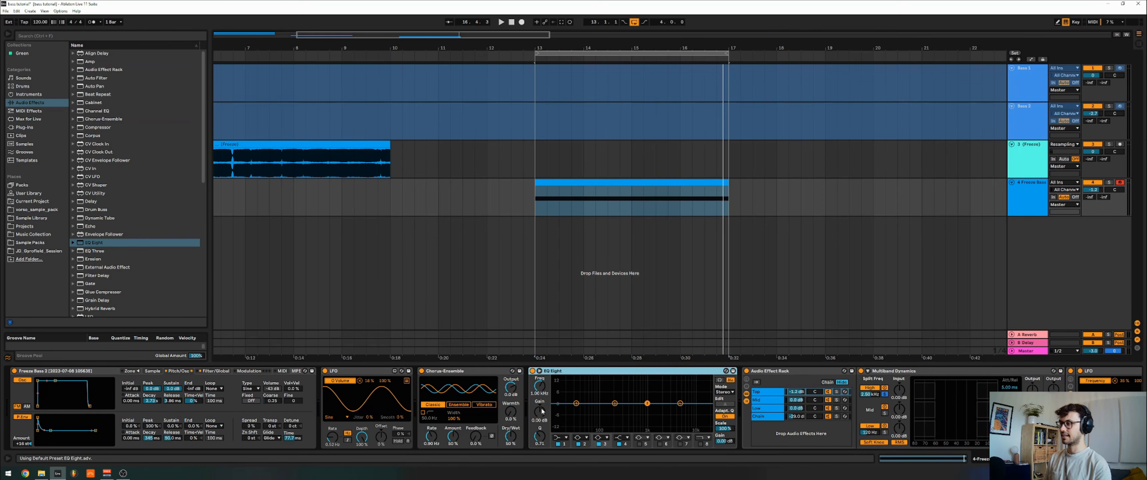
Switch the EQ Eight to M/S mode and apply a low cut at about 600 Hz to the side signal
left_click(723, 392)
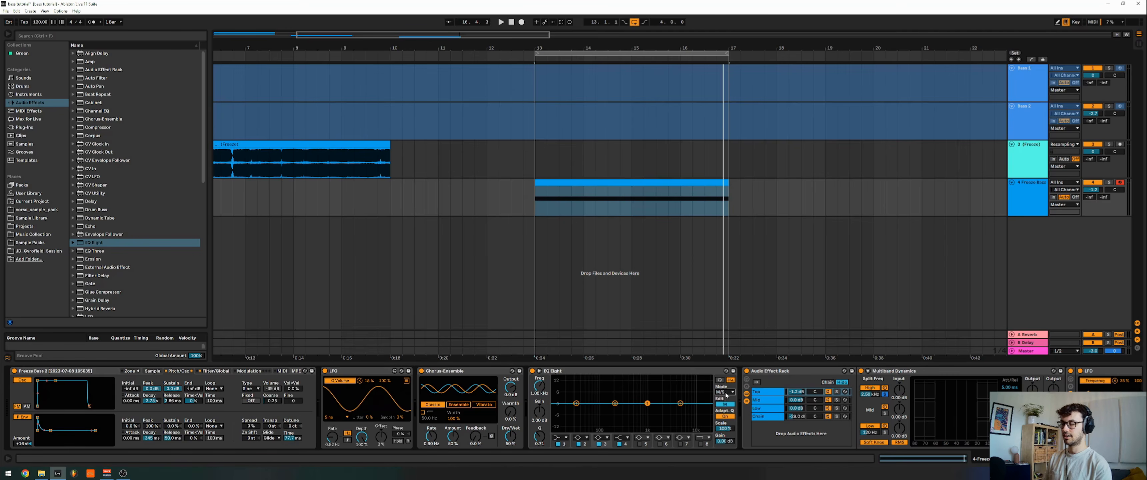
left_click(725, 404)
left_click(559, 444)
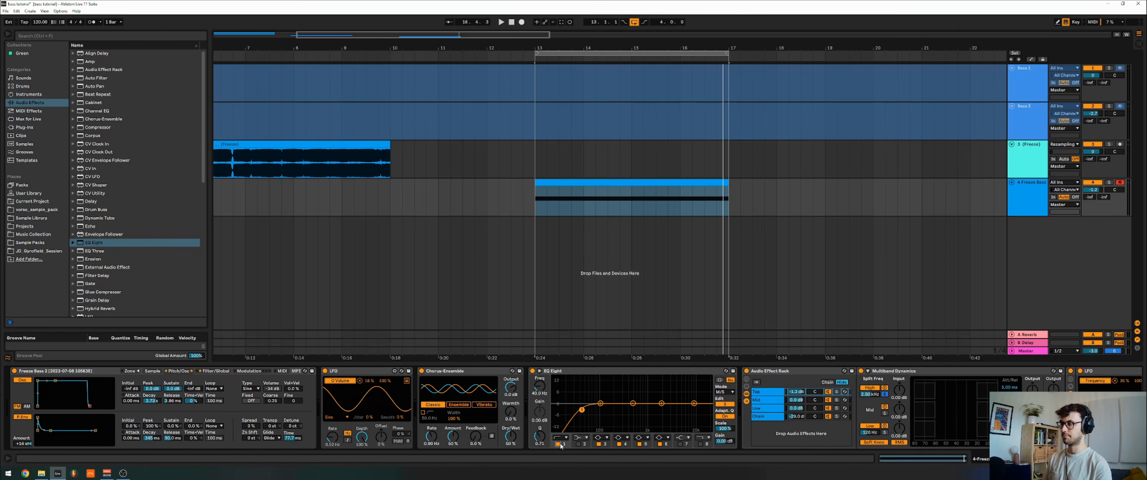
left_click_drag(617, 410, 641, 410)
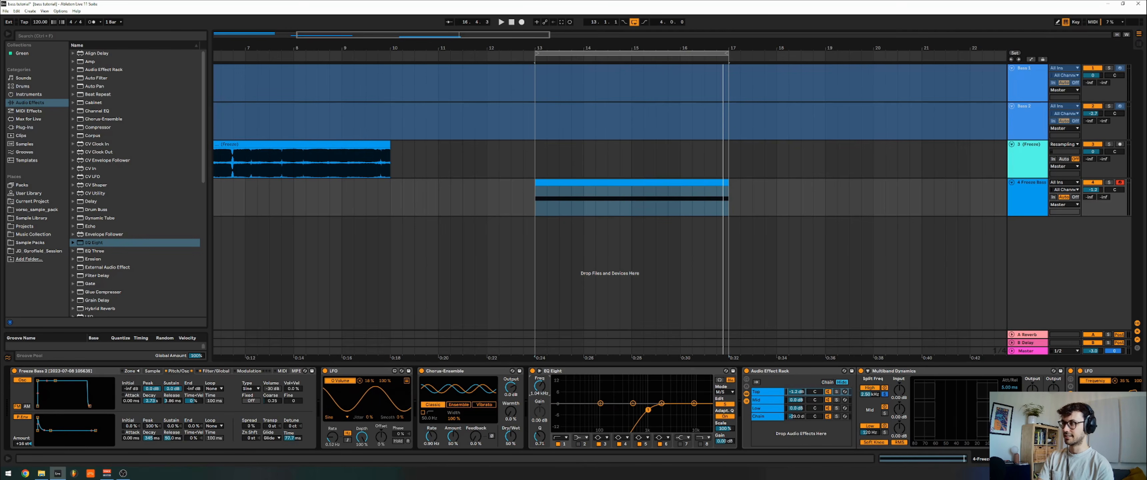
left_click_drag(540, 386, 540, 390)
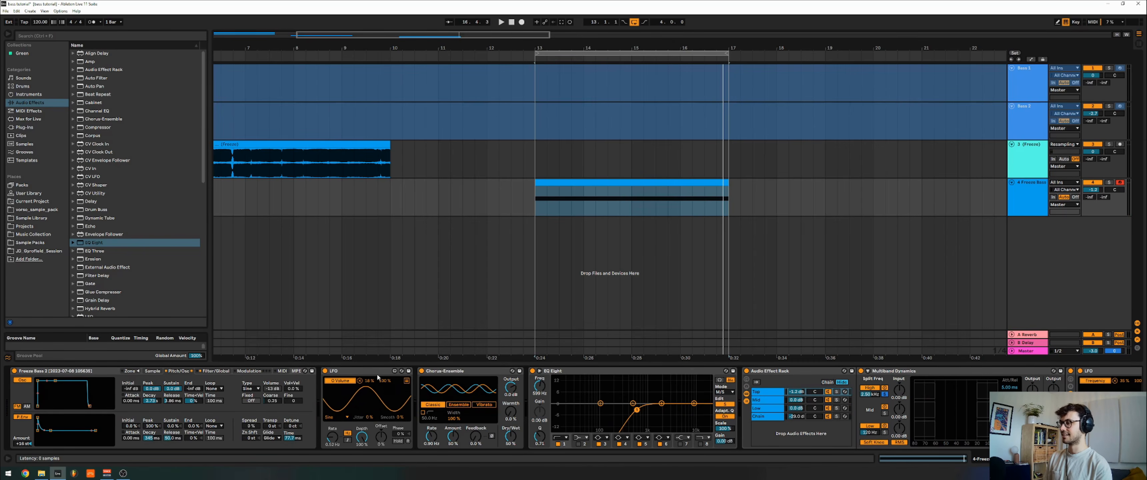
left_click(435, 372)
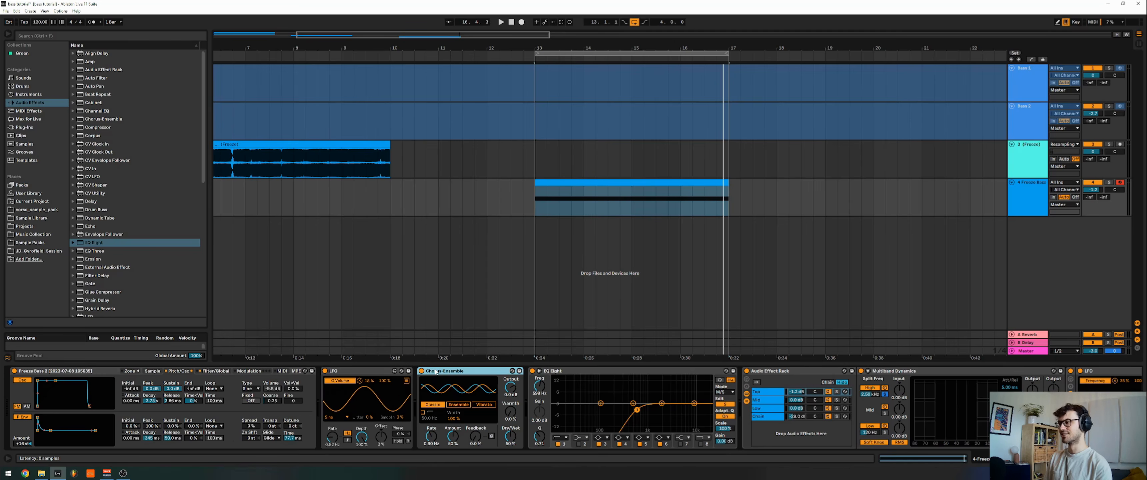
Collapse the oscillator volume LFO and look over the devices in the rest of the effects chain
left_click(335, 371)
double_click(334, 372)
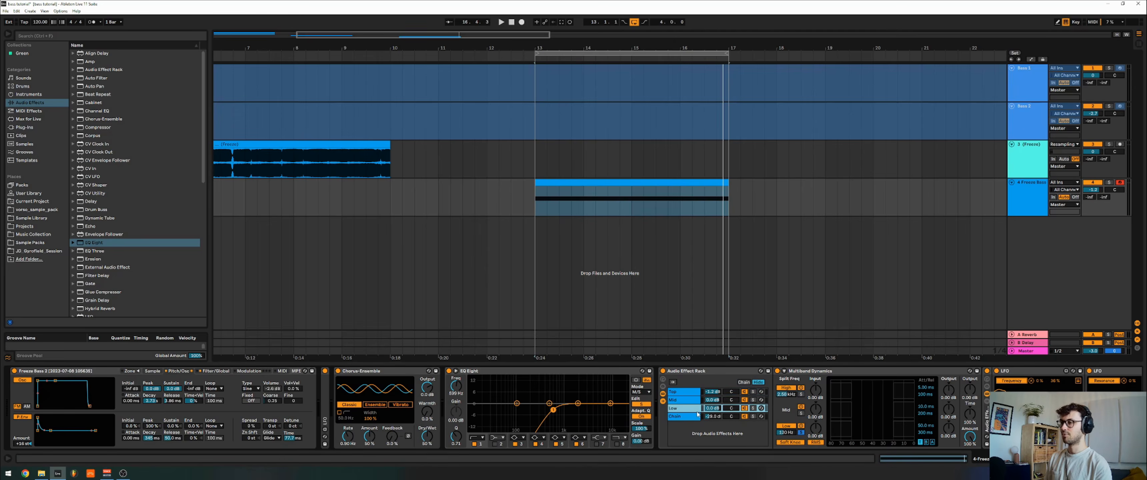
scroll(721, 423, "right", 10)
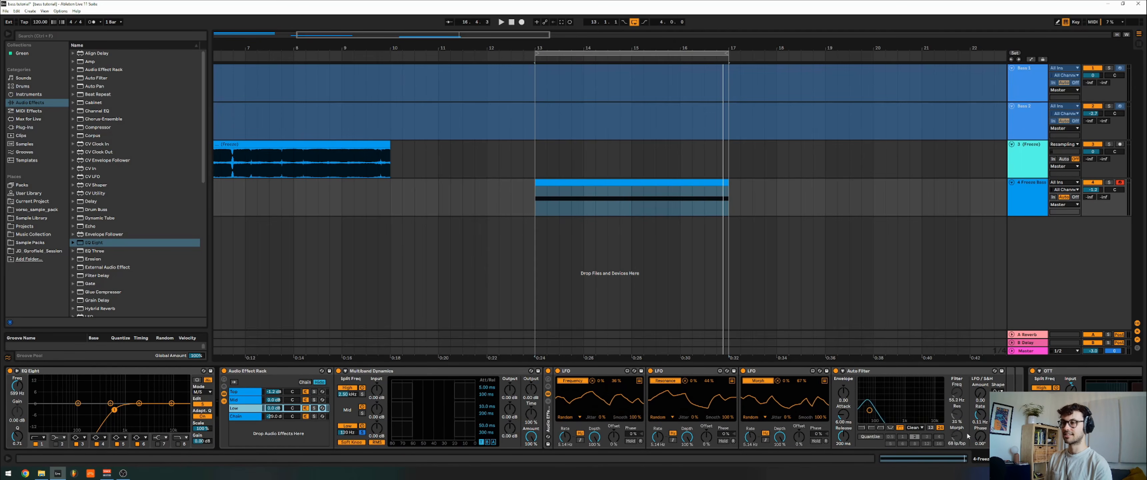
scroll(971, 393, "left", 5)
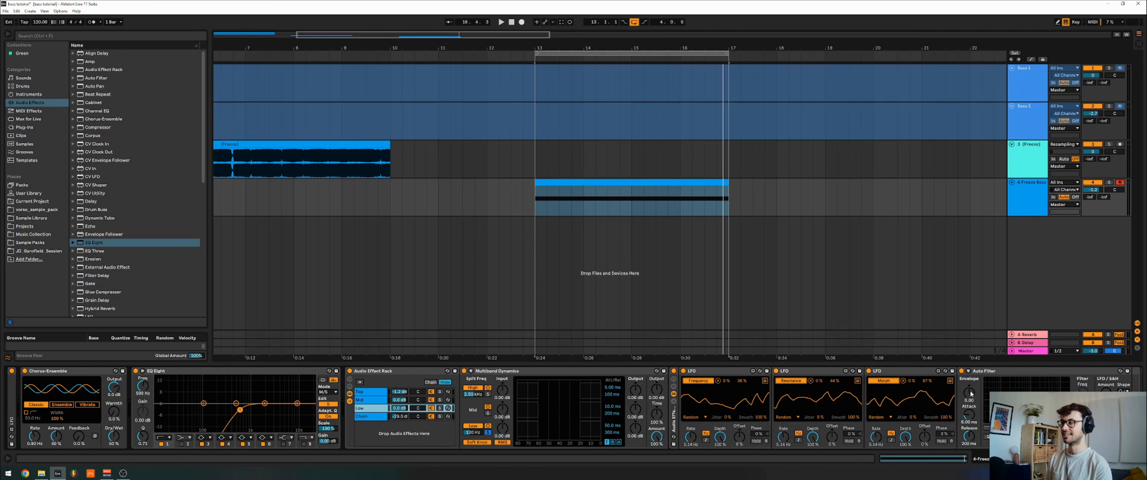
scroll(971, 393, "left", 3)
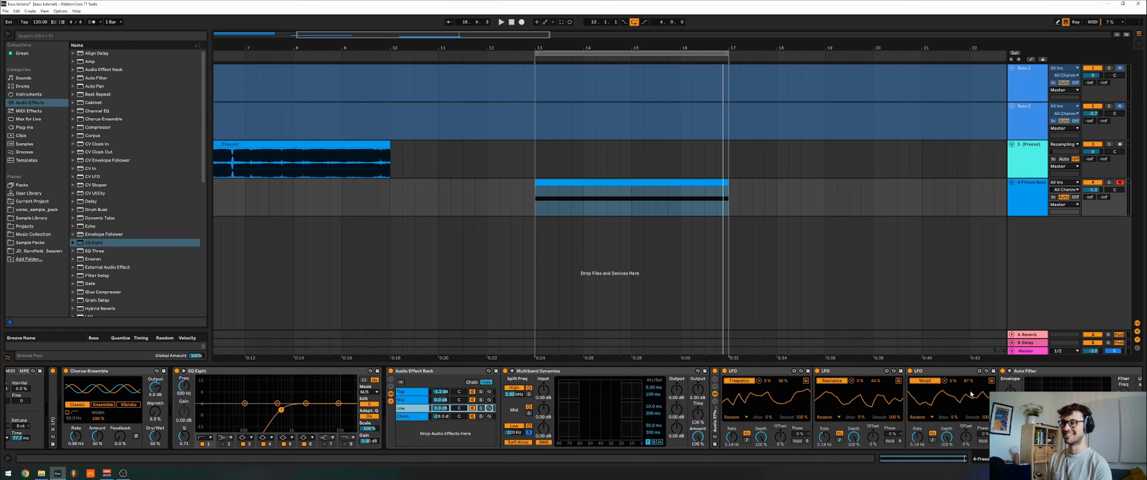
scroll(972, 393, "right", 3)
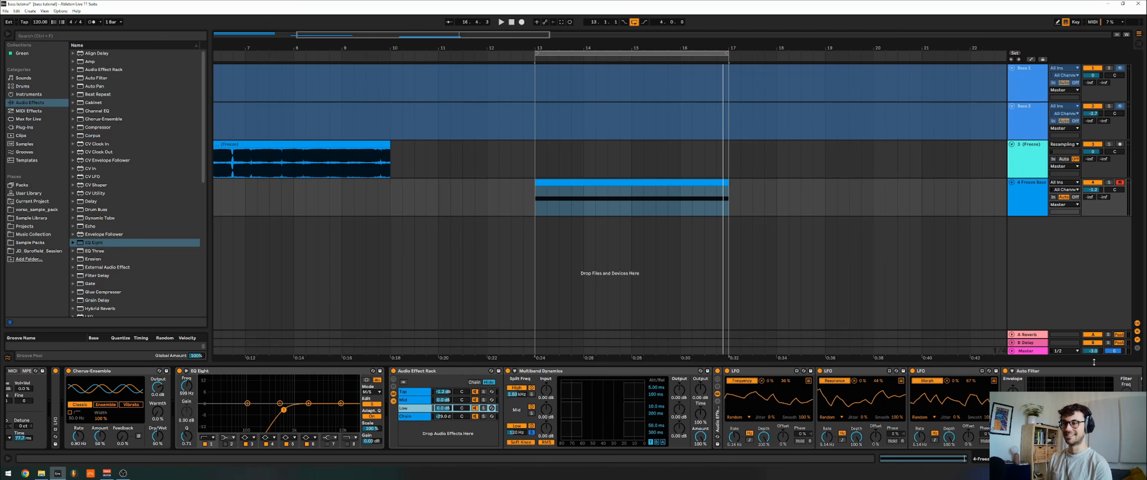
scroll(983, 390, "left", 2)
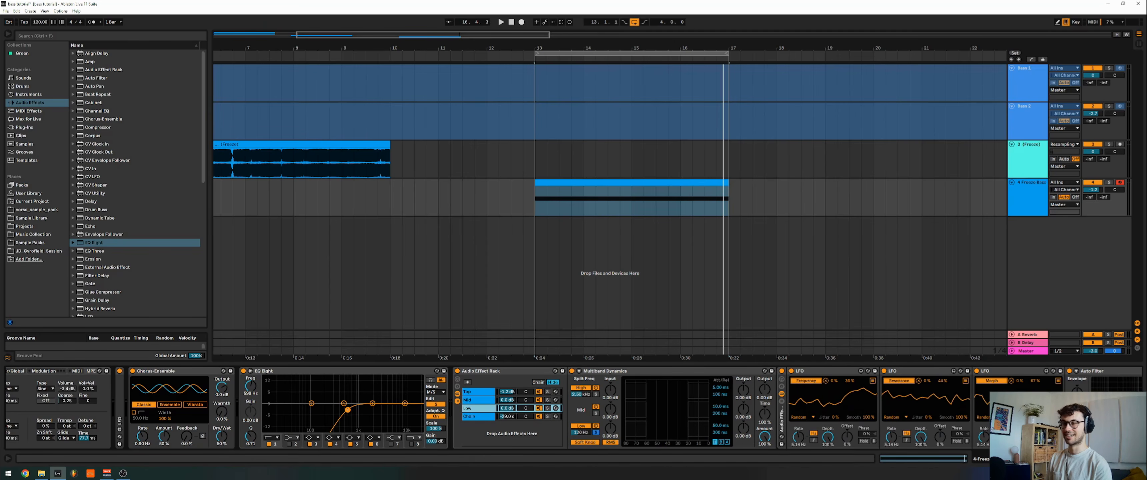
scroll(983, 390, "left", 3)
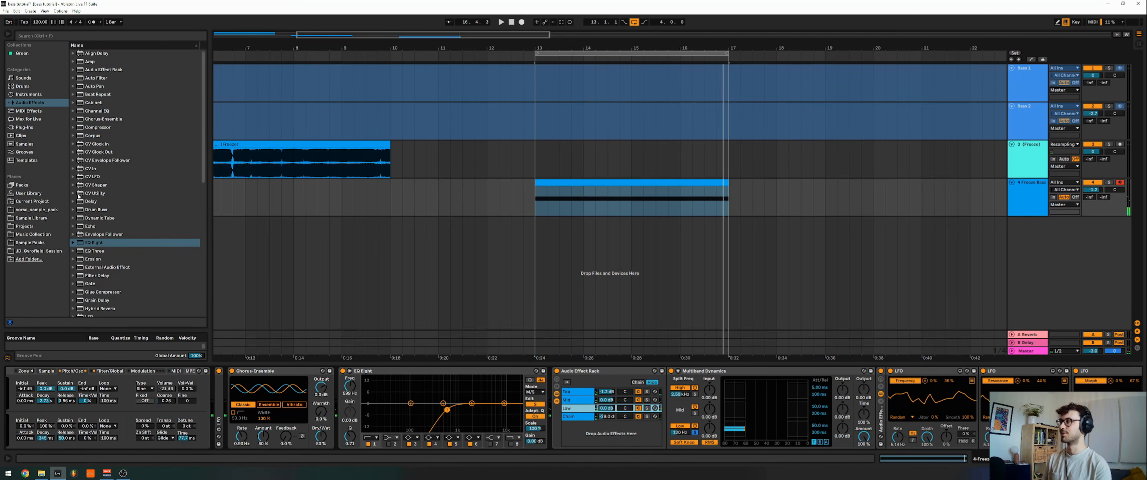
Insert an EQ Eight between OTT and the Saturator and shape its curve during playback, including a 2.80 dB cut at 1.14 kHz
double_click(94, 243)
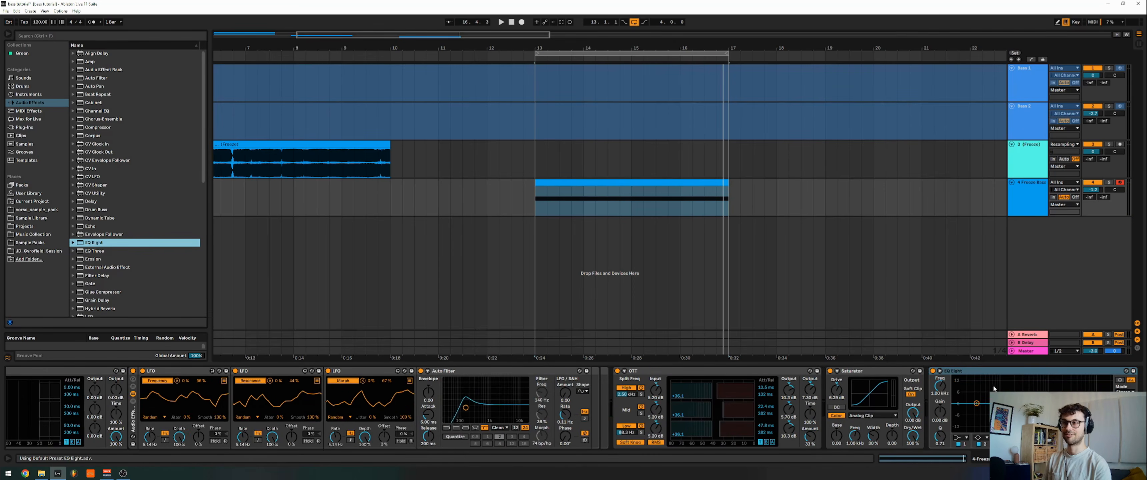
left_click_drag(982, 371, 825, 381)
key("space")
key("space")
left_click_drag(912, 403, 948, 408)
key("space")
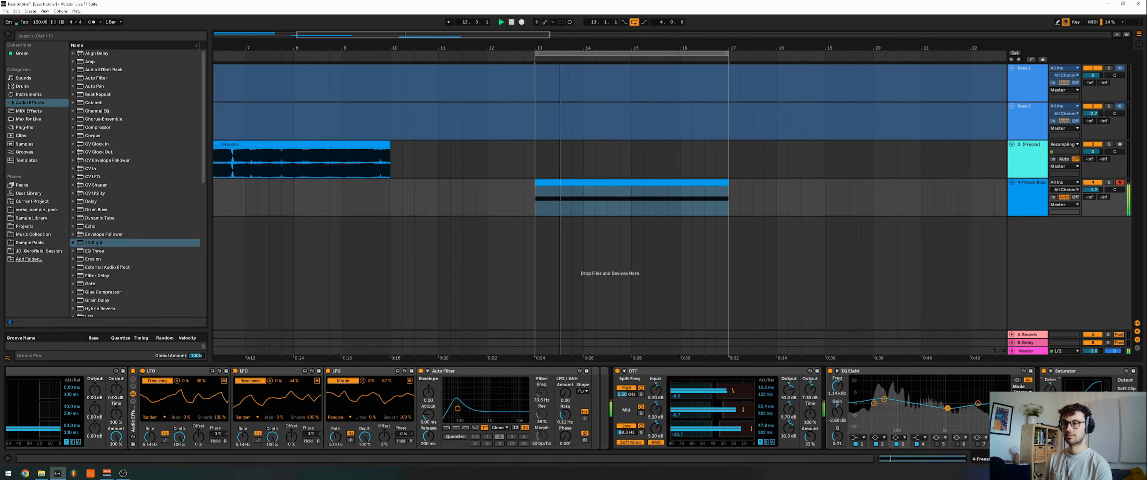
scroll(978, 404, "left", 2)
key("space")
Show the Sampler's sample waveform, duplicate the Freeze Bass track and solo the duplicate
scroll(978, 404, "left", 20)
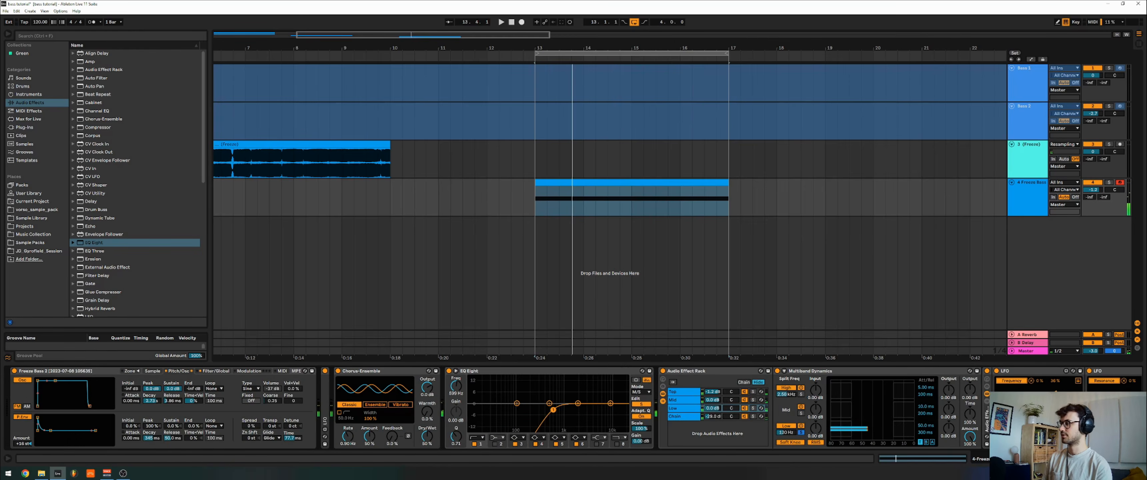
left_click(153, 372)
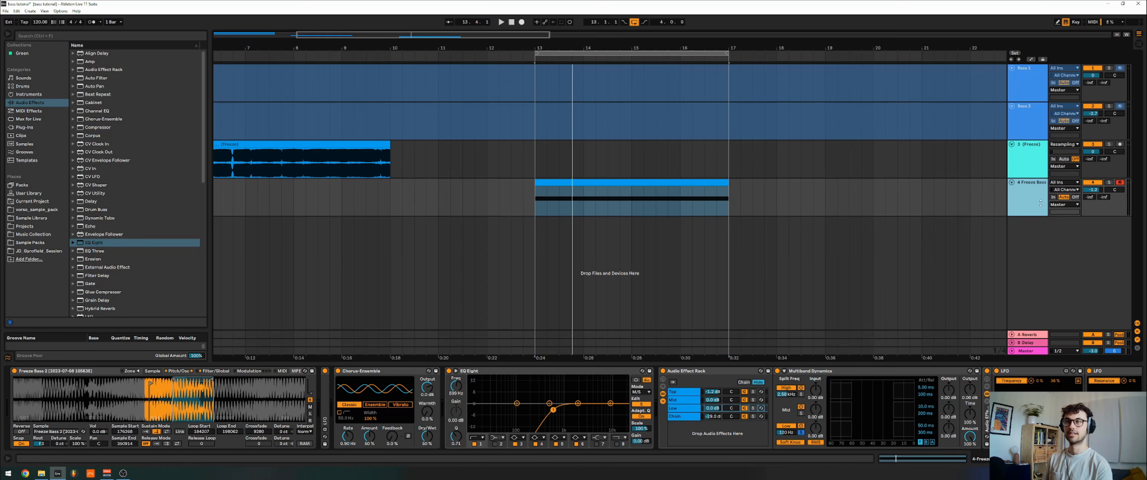
key("ctrl+d")
left_click(1043, 221)
left_click(1109, 182)
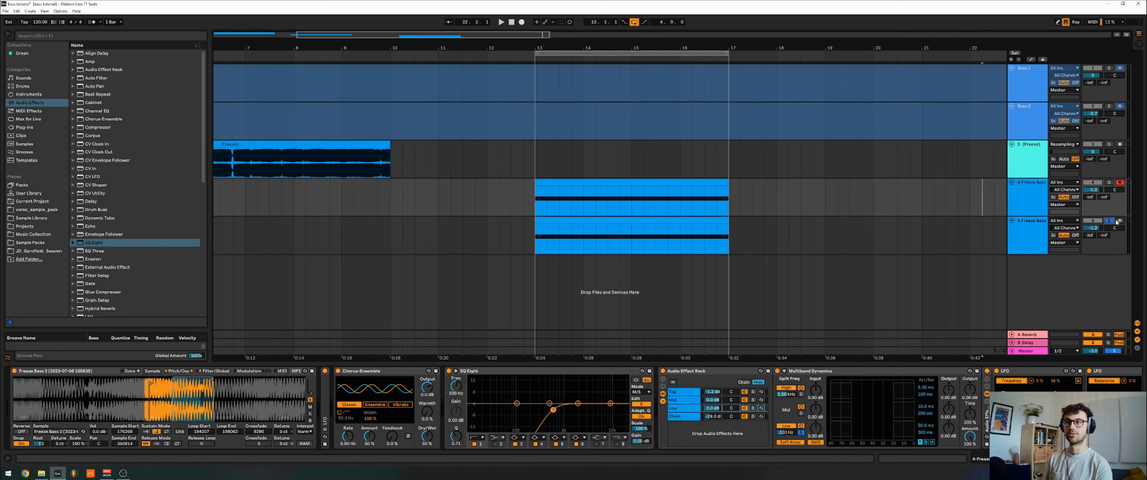
left_click(1108, 221)
left_click(1026, 236)
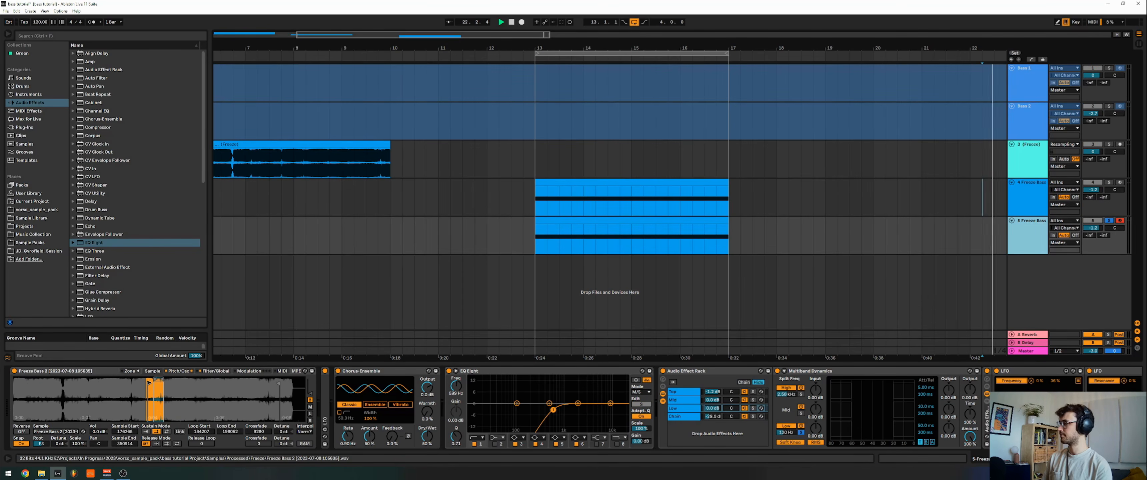
Try an earlier sample start and a loop near the end of the waveform in the duplicate's Sampler
left_click(580, 222)
key("space")
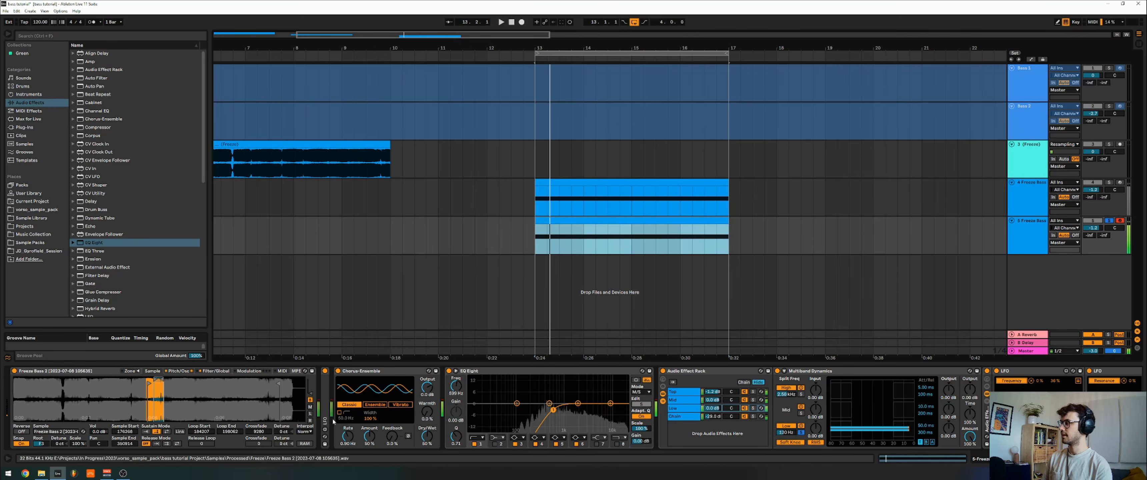
mouse_move(137, 383)
left_mouse_down()
mouse_move(177, 403)
mouse_move(299, 410)
mouse_move(174, 379)
mouse_move(37, 382)
mouse_move(166, 382)
mouse_move(30, 393)
mouse_move(174, 394)
mouse_move(44, 392)
left_mouse_up()
key("space")
left_click_drag(198, 379, 293, 379)
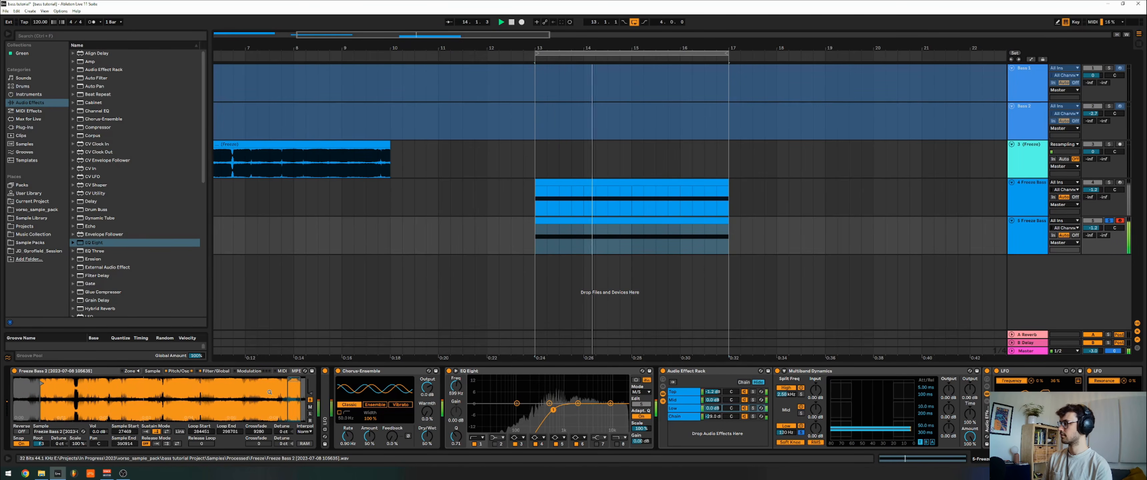
Try moving the sample start still closer to the beginning of the waveform and audition the bass repeatedly
mouse_move(41, 393)
left_mouse_down()
mouse_move(277, 392)
mouse_move(257, 393)
mouse_move(286, 380)
mouse_move(29, 387)
left_mouse_up()
key("space")
key("space")
key("space")
key("space")
key("space")
key("space")
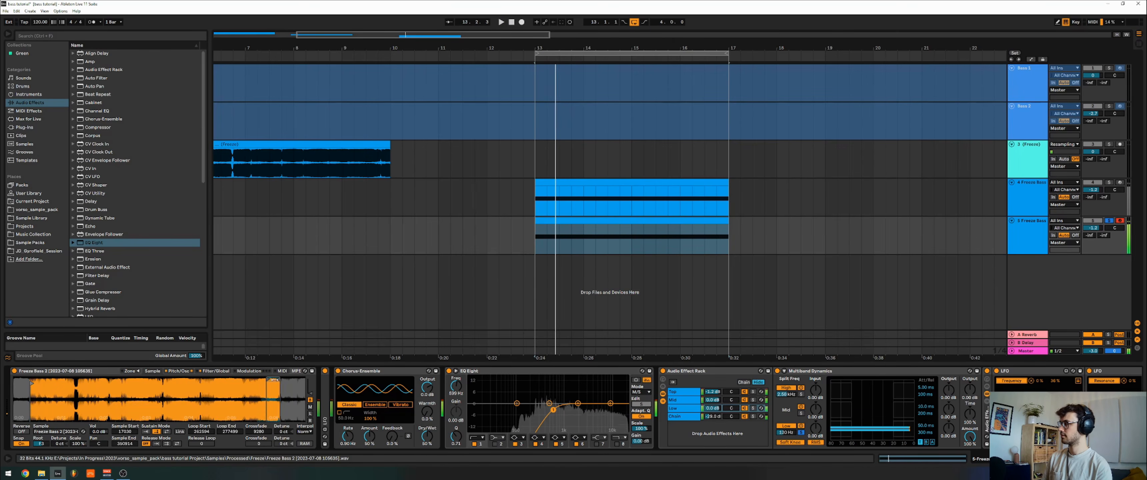
Set the duplicate Sampler's sample start to about 7480 with a short early loop from about 28471 to 44054, and audition it
left_click_drag(274, 380, 22, 384)
key("space")
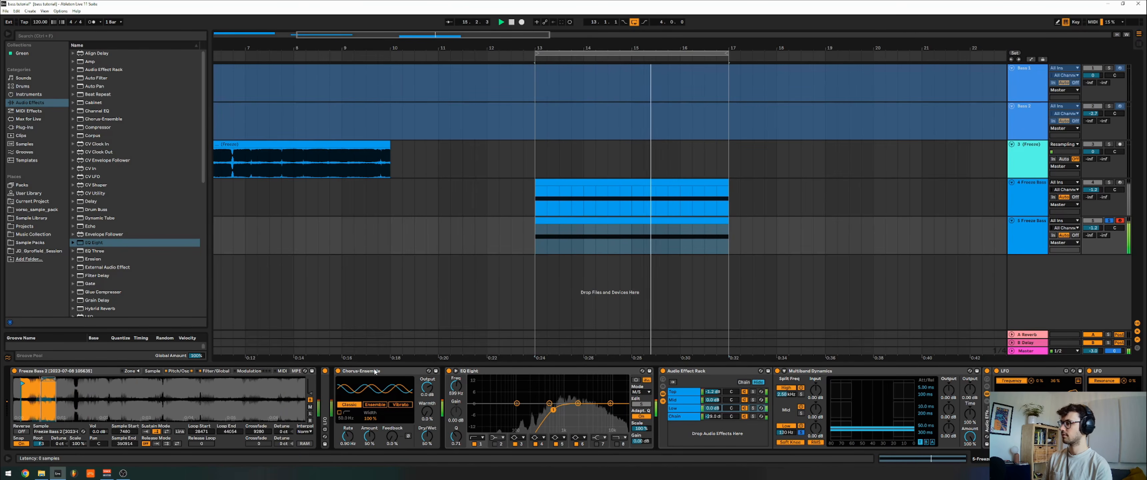
key("space")
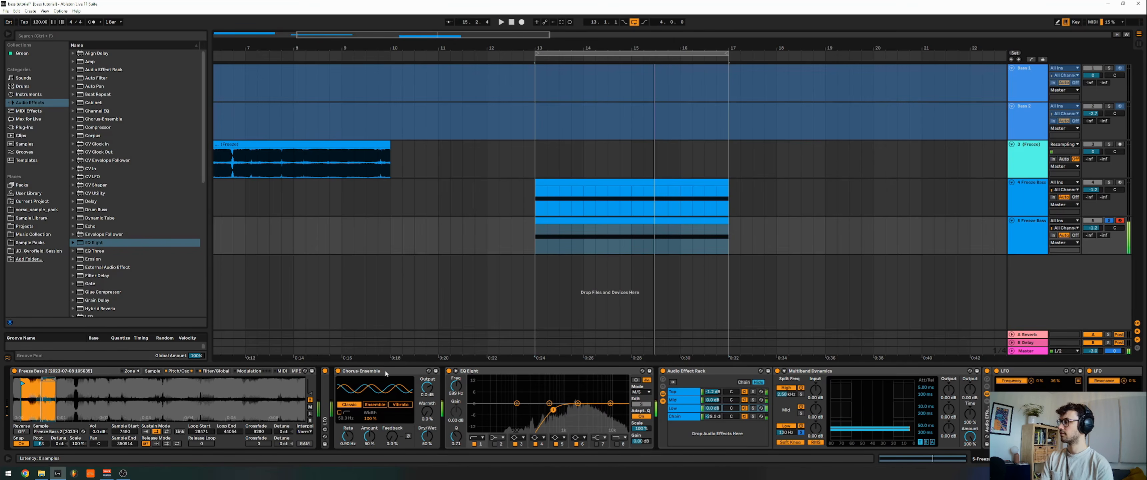
Collapse the Chorus-Ensemble, the side-channel EQ Eight and the Audio Effect Rack
double_click(385, 372)
double_click(386, 372)
double_click(385, 371)
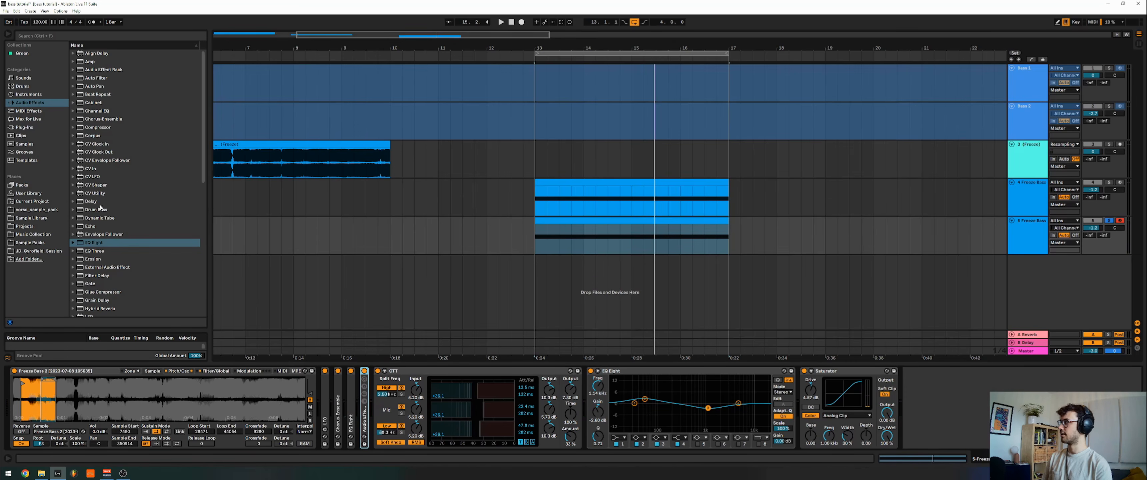
Find FabFilter Pro-MB among the plug-ins and insert it between the EQ Eight and the Saturator
left_click_drag(93, 244, 718, 389)
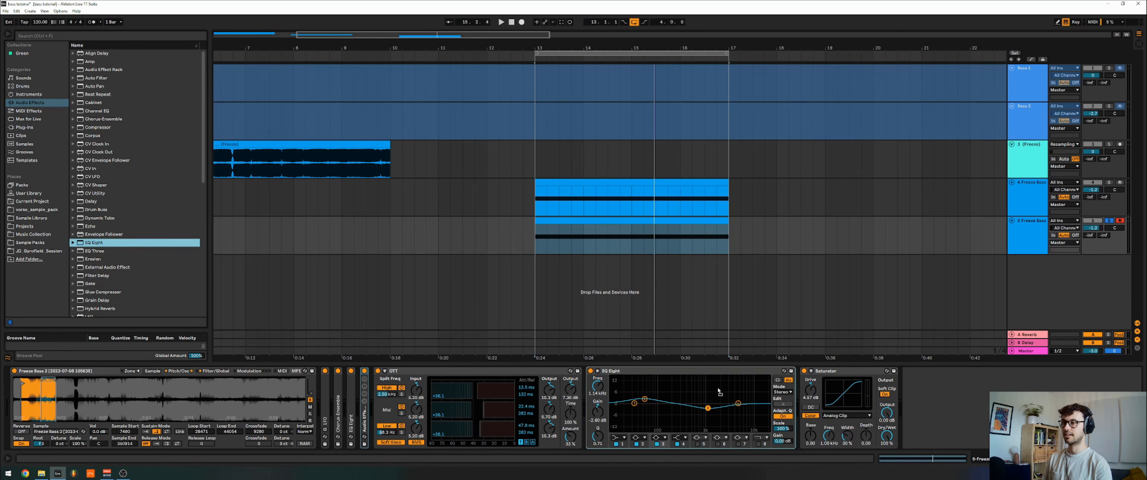
left_click_drag(800, 401, 549, 341)
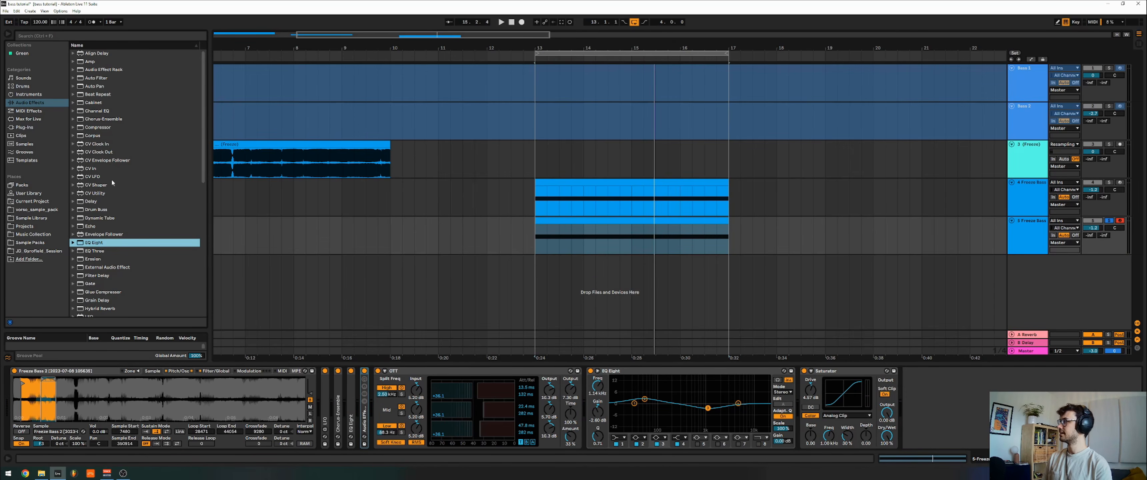
scroll(110, 249, "down", 3)
left_click(27, 127)
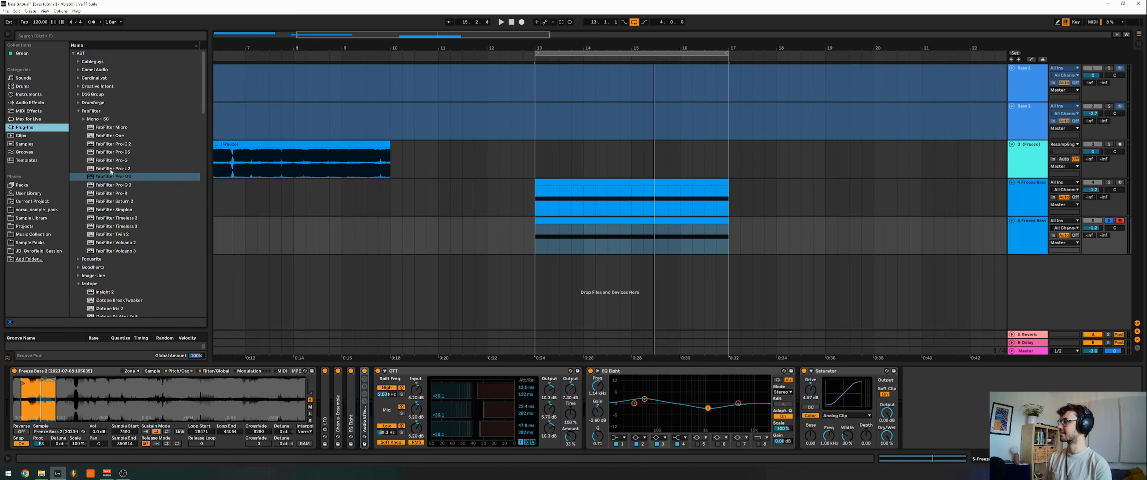
left_click_drag(111, 174, 800, 400)
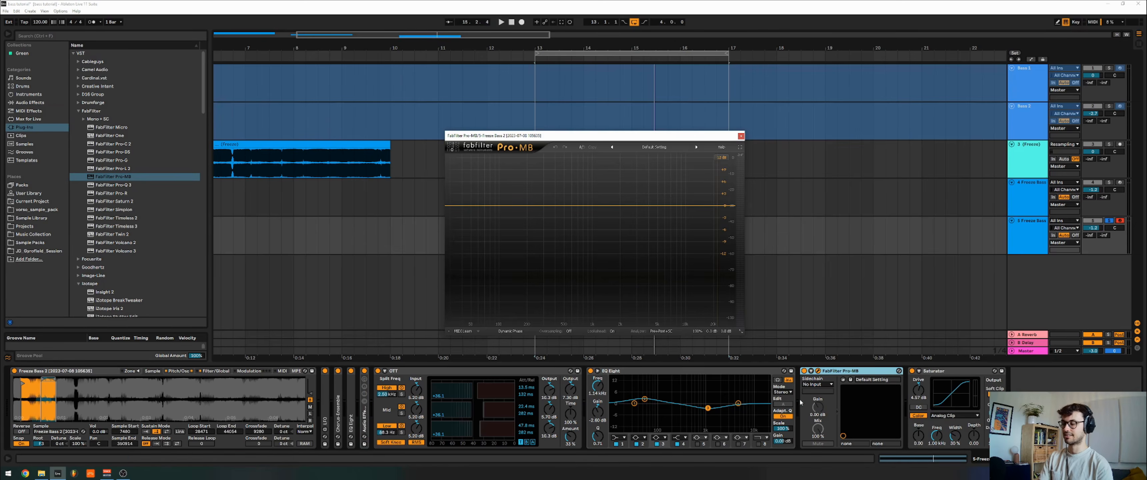
Create a midrange band in Pro-MB, adjust its frequency range and raise its level, audition it and close the plug-in window
left_click(595, 206)
left_click_drag(572, 223, 533, 222)
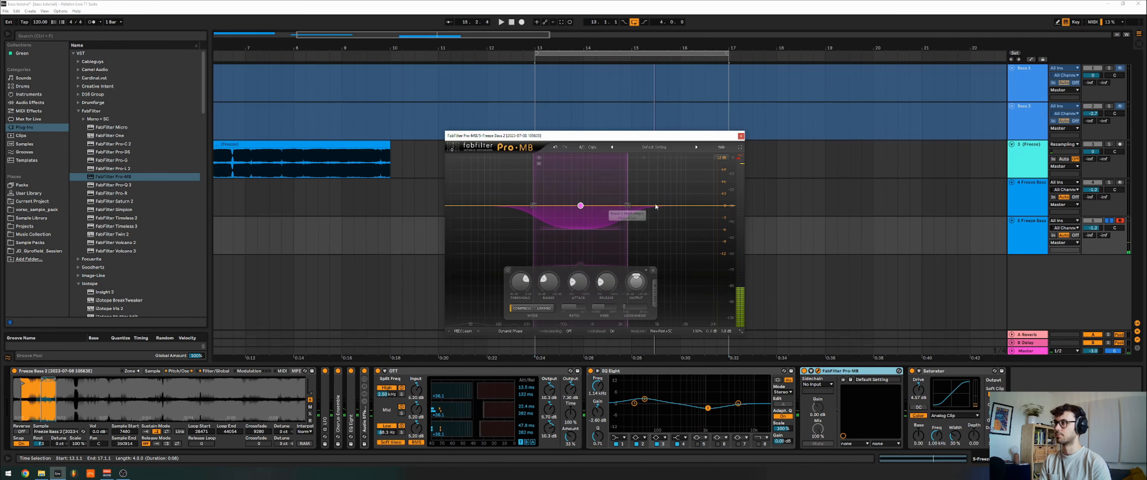
left_click_drag(628, 206, 592, 179)
key("space")
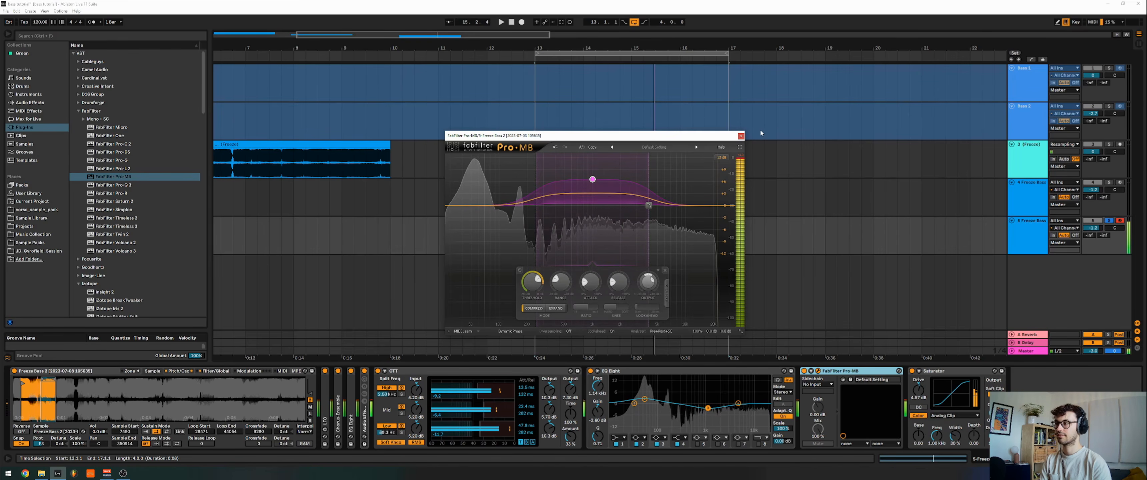
left_click(741, 137)
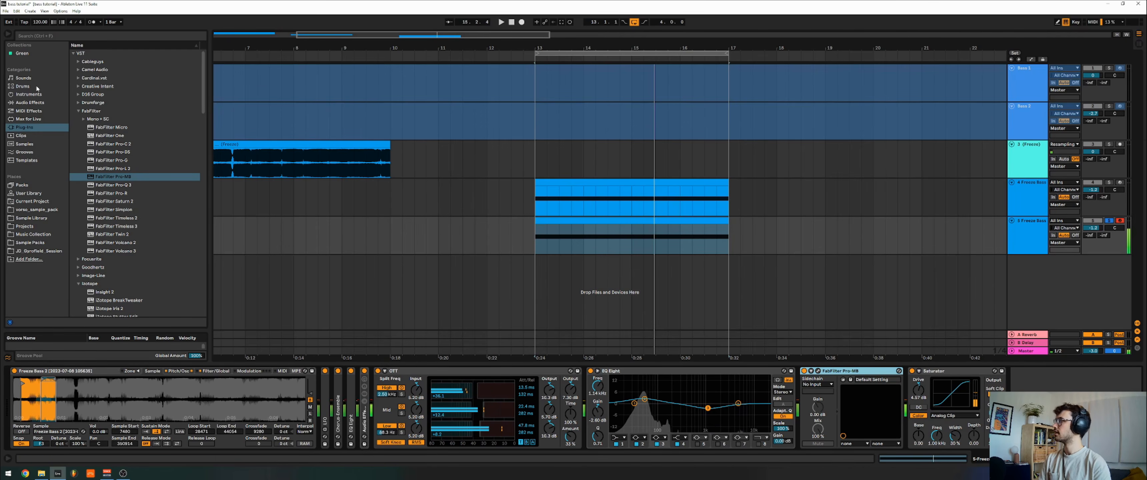
Group the devices from the Sampler through Pro-MB into an Instrument Rack and show its chain list
left_click(29, 103)
left_click(104, 371)
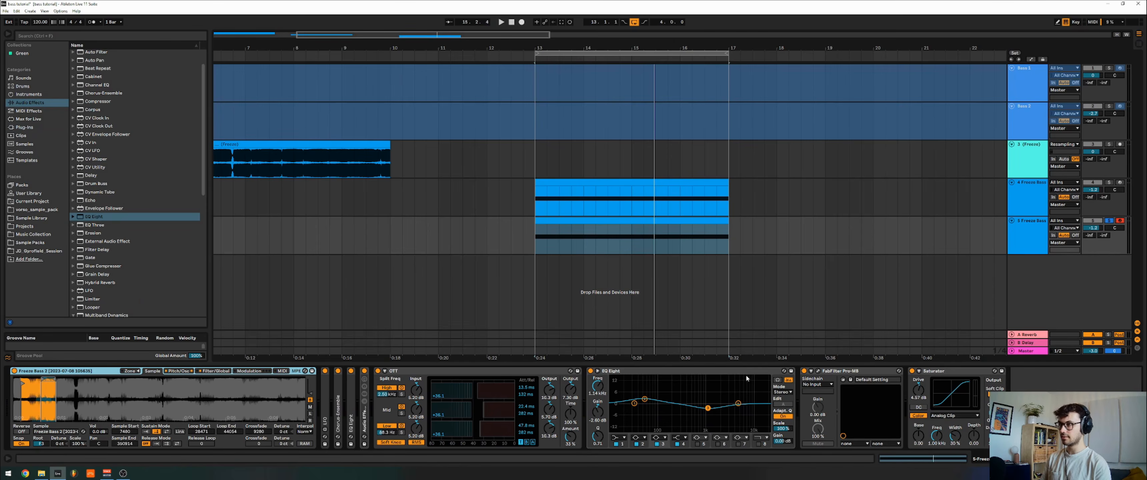
left_click(851, 373, "shift")
key("ctrl+g")
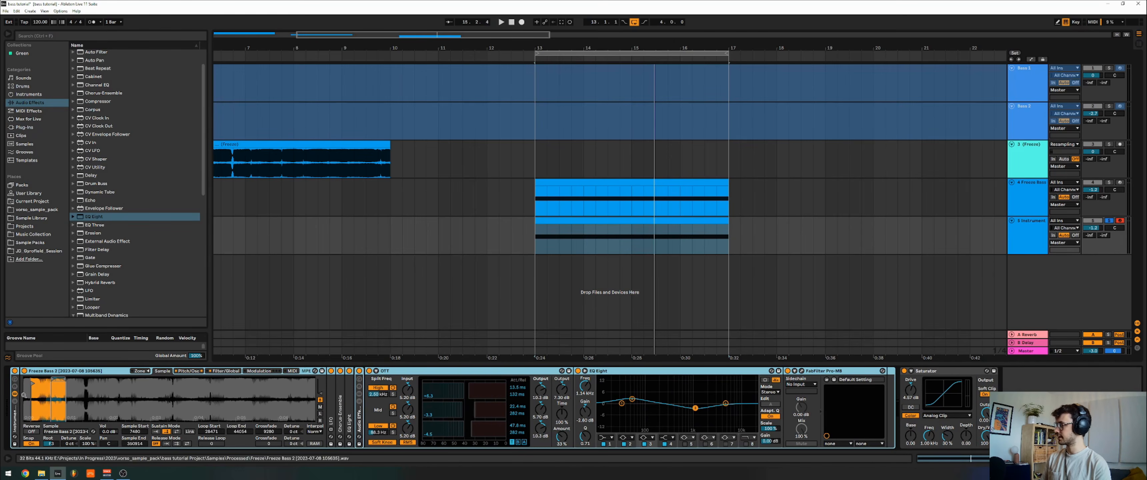
left_click(15, 402)
Search the instruments for Operator and add it as a second chain in the Instrument Rack
key("ctrl+f")
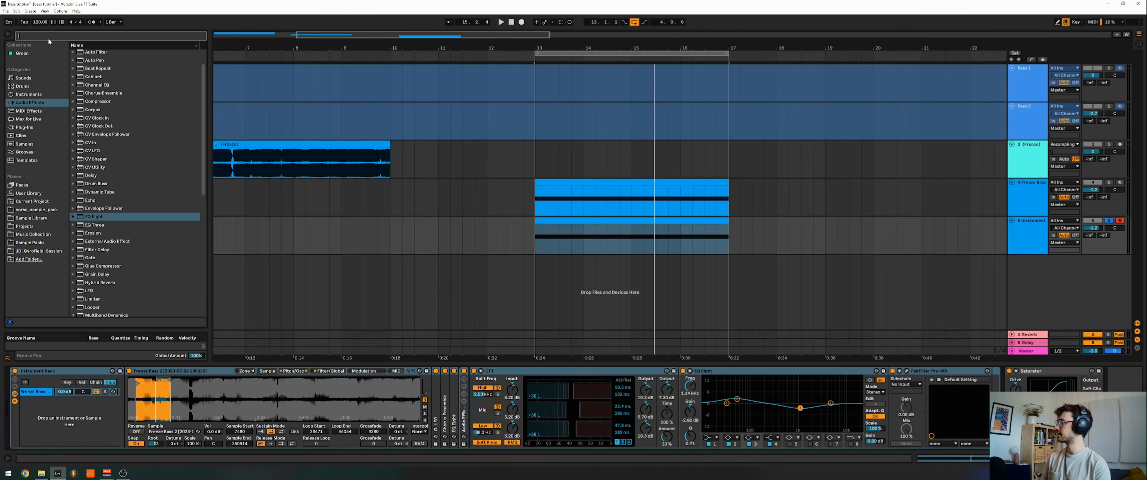
type("oper")
left_click(21, 94)
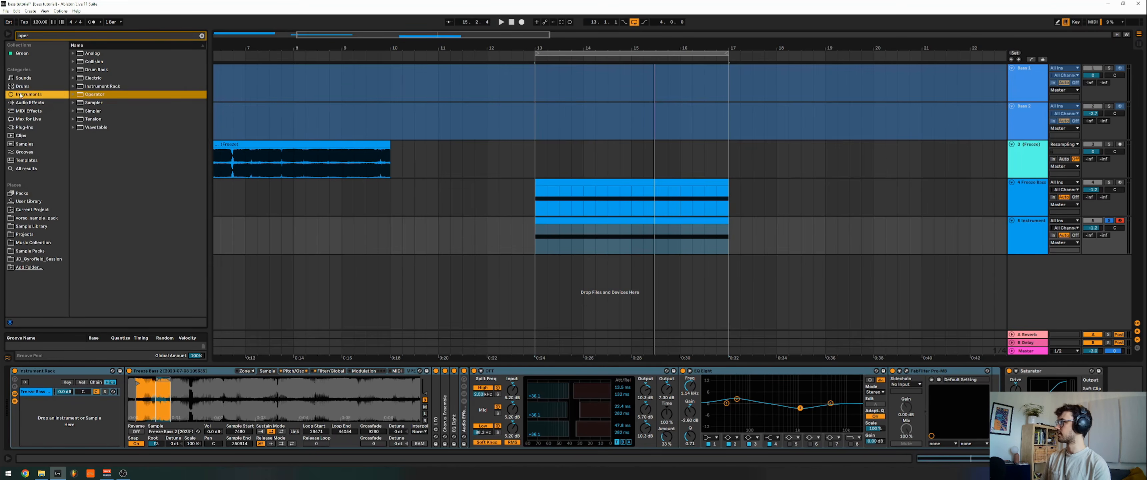
left_click_drag(87, 95, 86, 417)
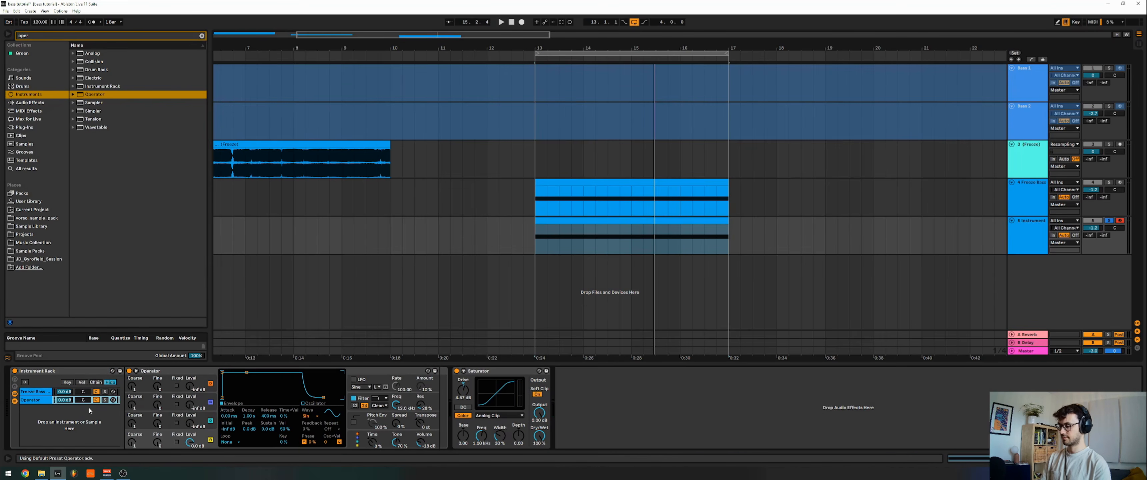
Transpose the Operator to -36 st and solo its chain
left_click(421, 424)
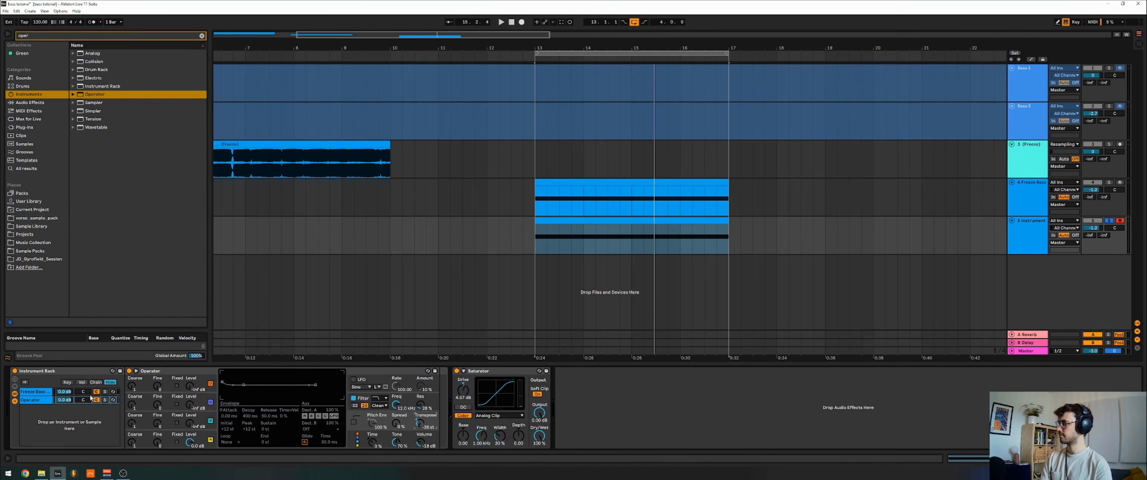
left_click(101, 399)
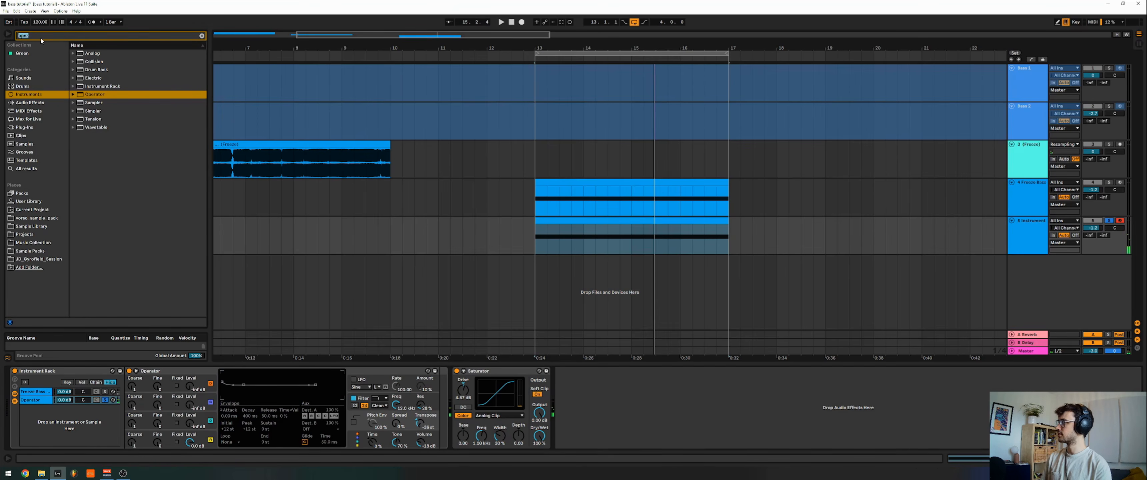
Search the audio effects for Erosion and insert it after the Operator in the same chain
type("ero")
left_click(40, 103)
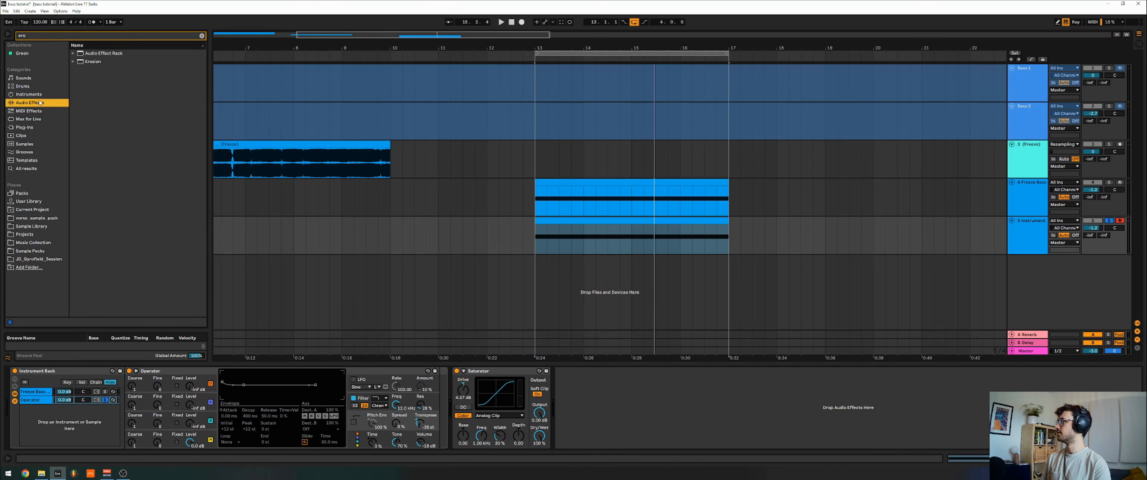
left_click_drag(92, 61, 467, 416)
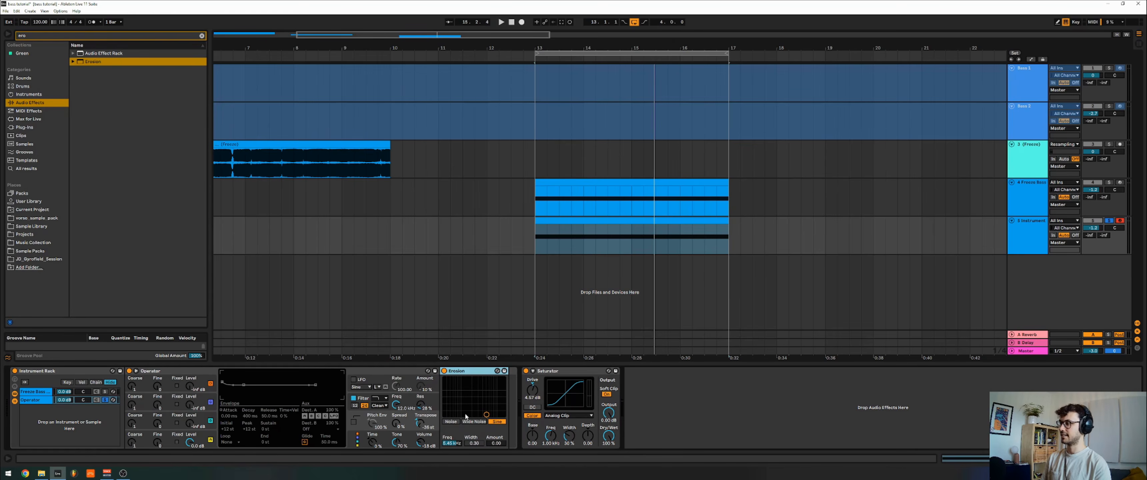
Set Erosion to Wide Noise with width 2.00, a high amount and frequency about 4.89 kHz, and adjust the Operator's bottom oscillator coarse tuning
left_click(474, 422)
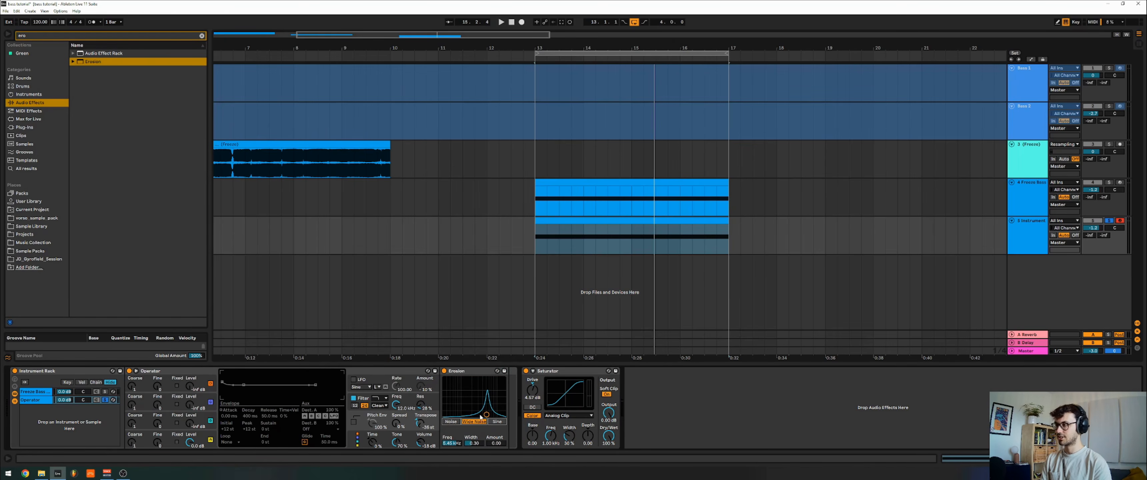
left_click_drag(473, 443, 474, 438)
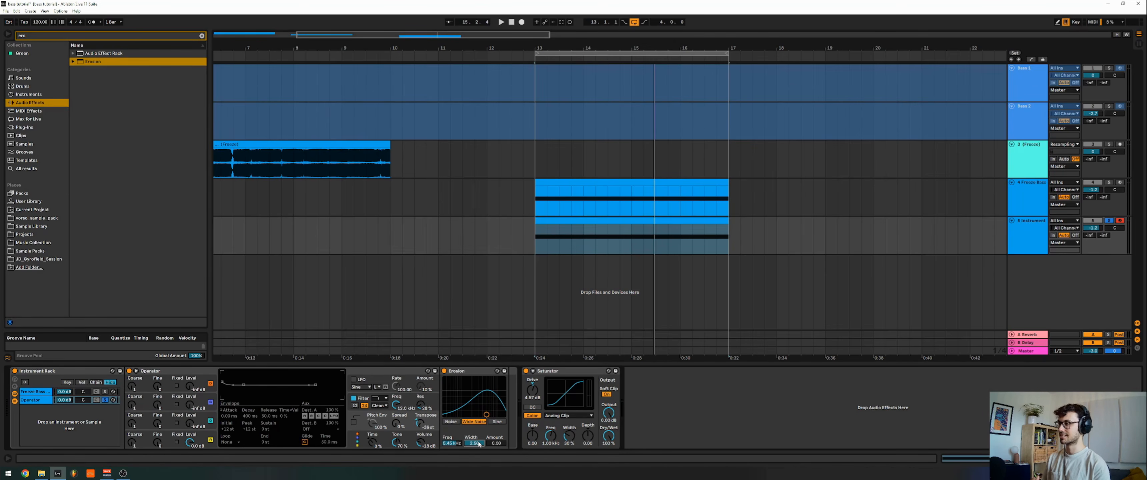
left_click_drag(486, 414, 496, 379)
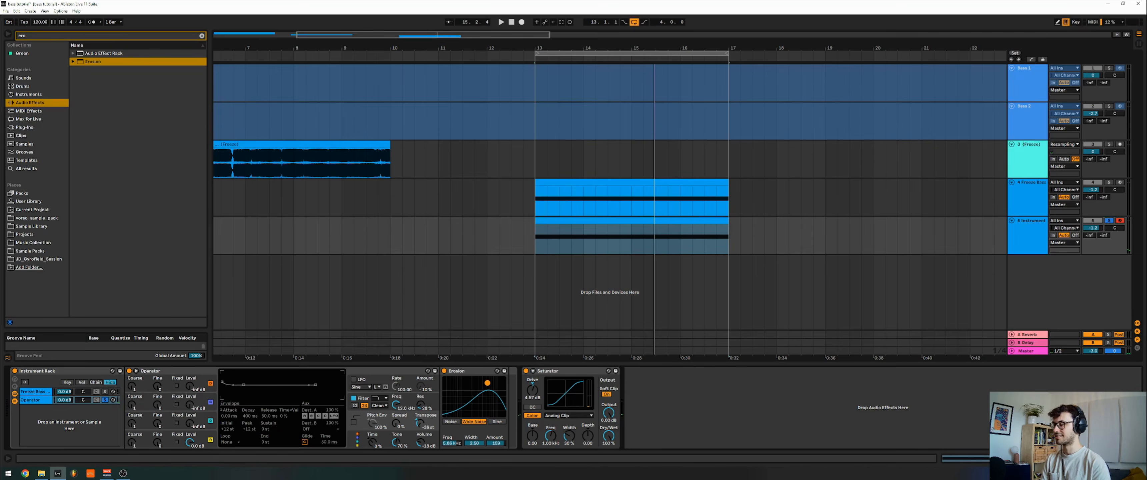
mouse_move(452, 443)
left_mouse_down()
mouse_move(452, 426)
mouse_move(457, 459)
left_mouse_up()
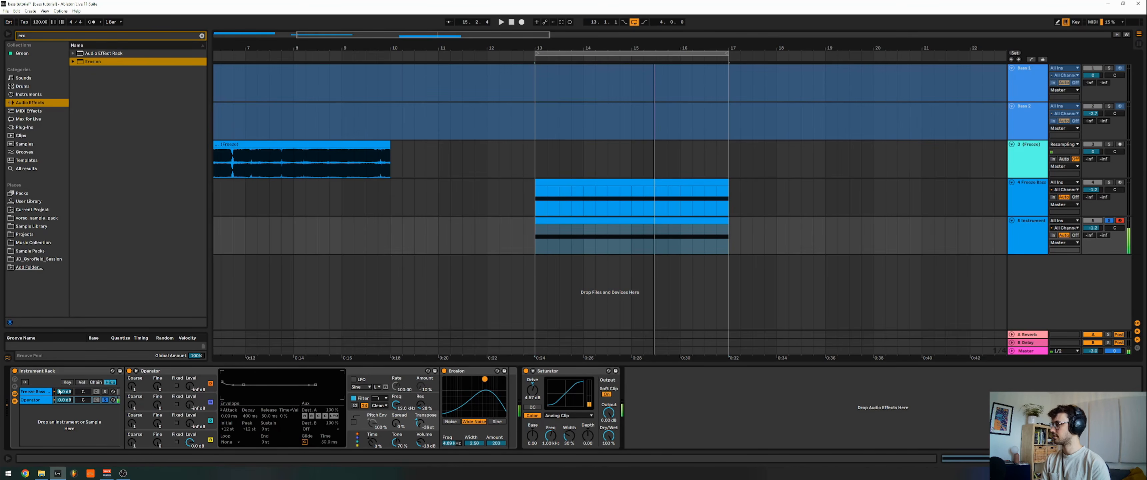
left_click_drag(134, 445, 134, 450)
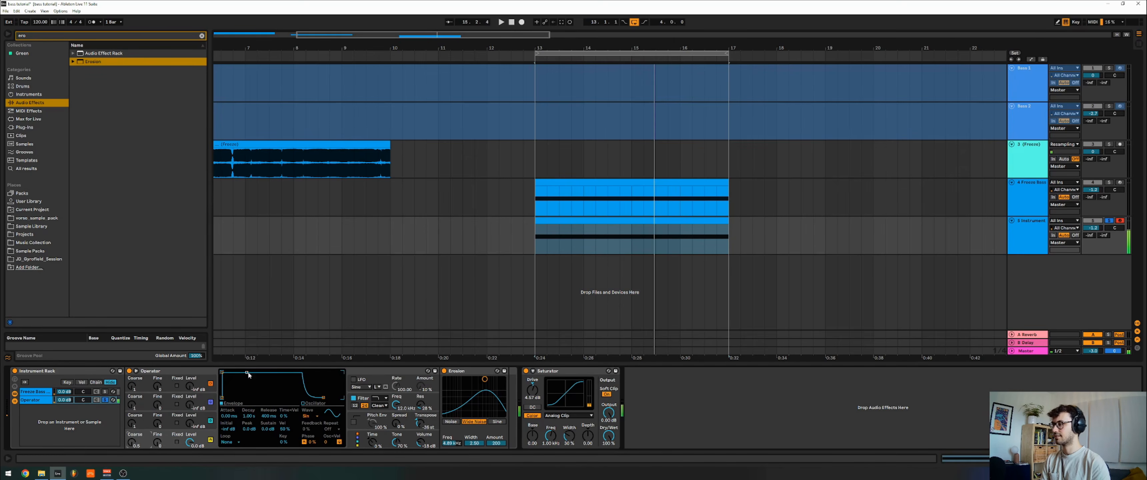
Add an EQ Eight after Erosion in the Operator chain and raise its high band as a boosted shelf
key("Escape")
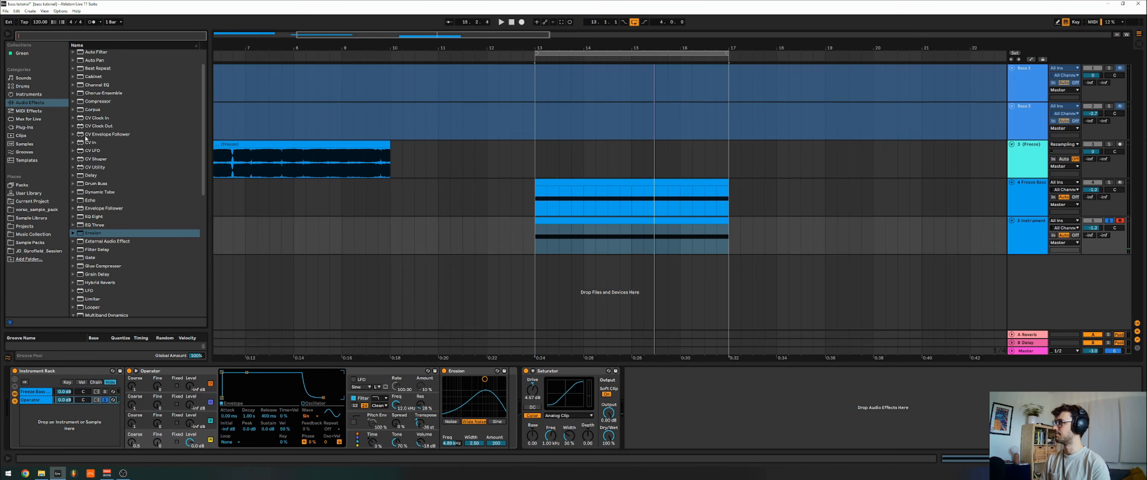
double_click(96, 217)
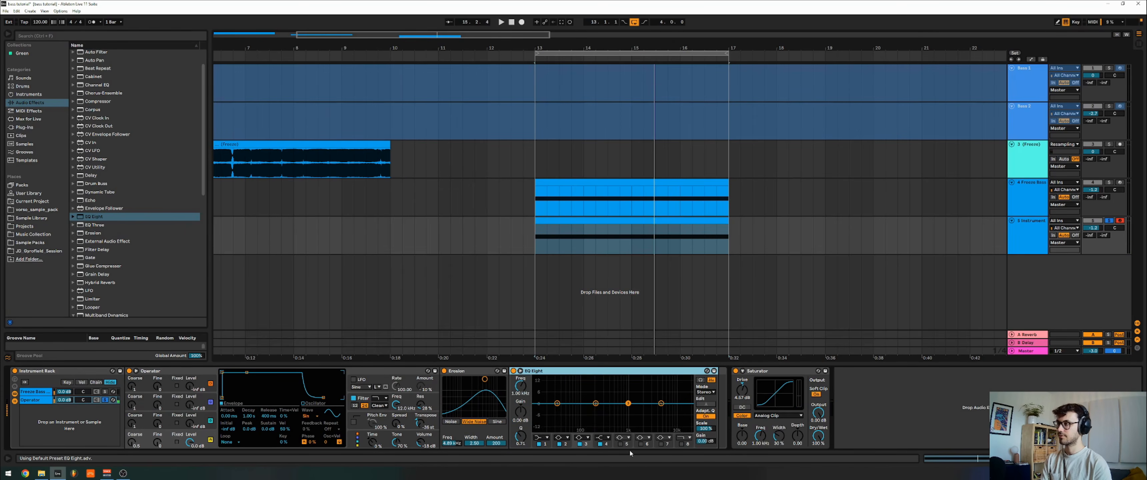
left_click_drag(659, 401, 618, 385)
left_click_drag(520, 435, 520, 452)
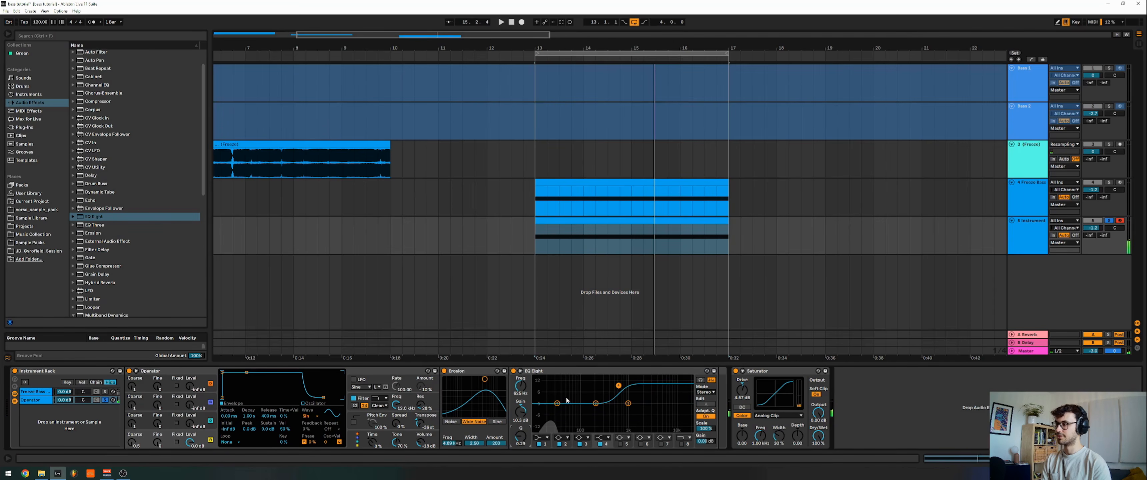
Turn EQ Eight's first band into a low cut and raise its frequency to about 630 Hz
left_click(542, 438)
left_click(541, 385)
left_click(528, 384)
left_click_drag(523, 387, 523, 352)
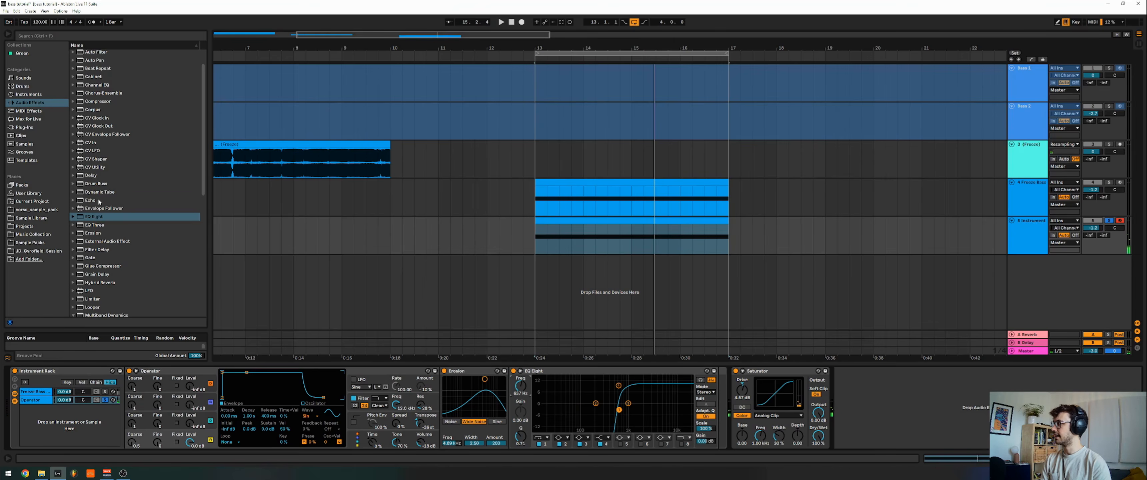
Insert a Saturator between Erosion and EQ Eight, enable Soft Clip, and raise its drive to about 31.7 dB
left_click(88, 315)
left_click(87, 290)
scroll(96, 288, "down", 3)
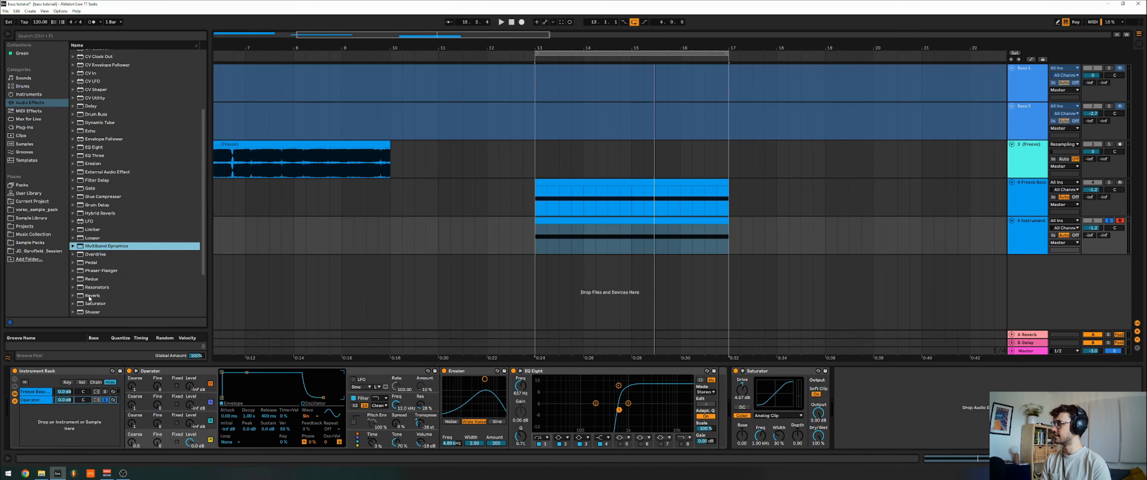
left_click_drag(93, 269, 520, 380)
left_click(593, 394)
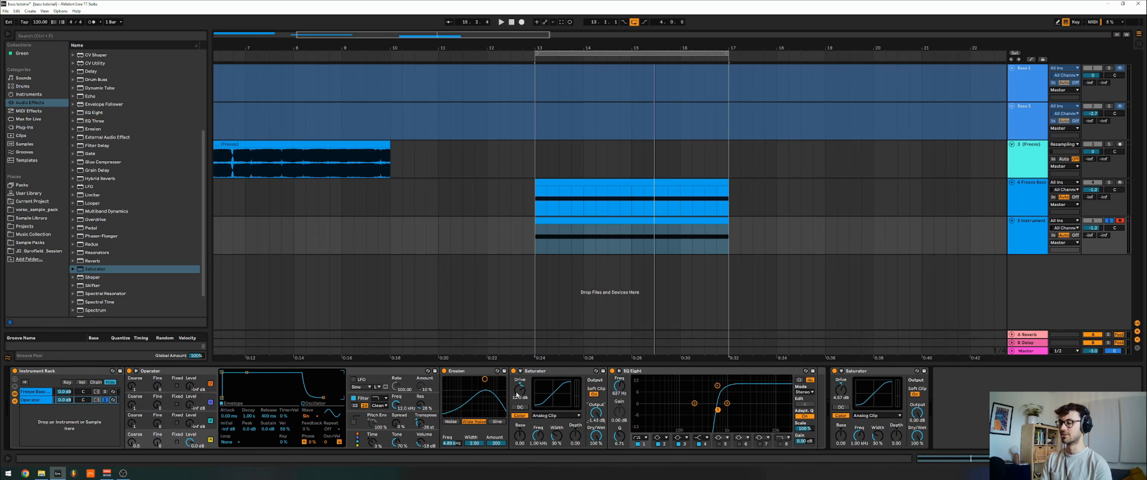
left_click_drag(518, 392, 518, 383)
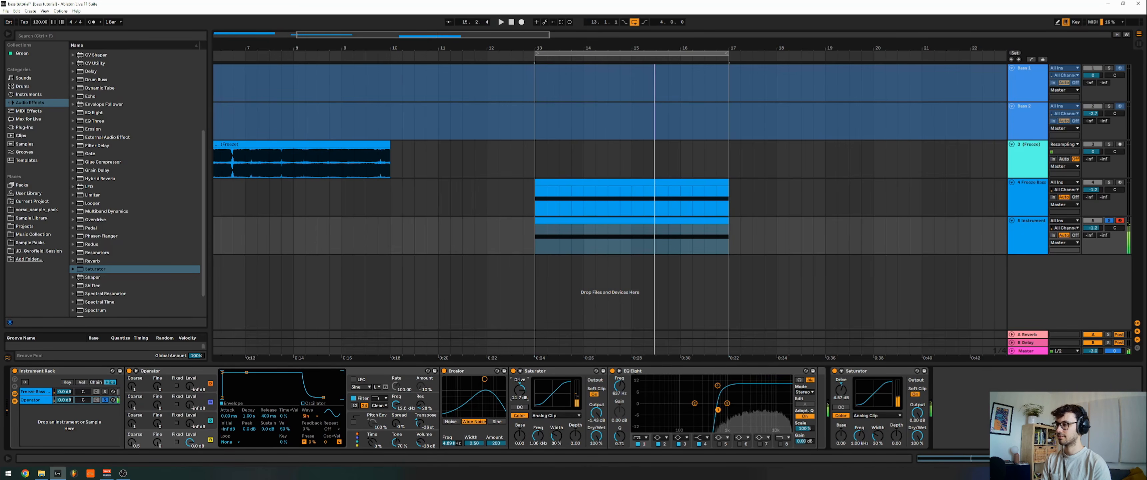
Insert an LFO before the new Saturator to modulate its Drive over a reduced range, and set the Saturator output to about -6.2 dB
left_click(22, 39)
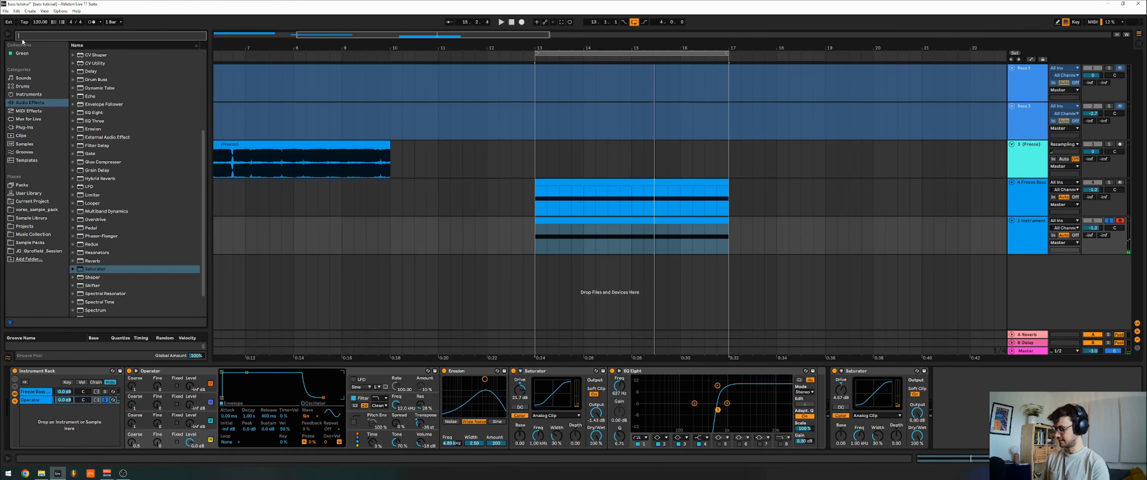
type("lfo")
left_click(86, 71)
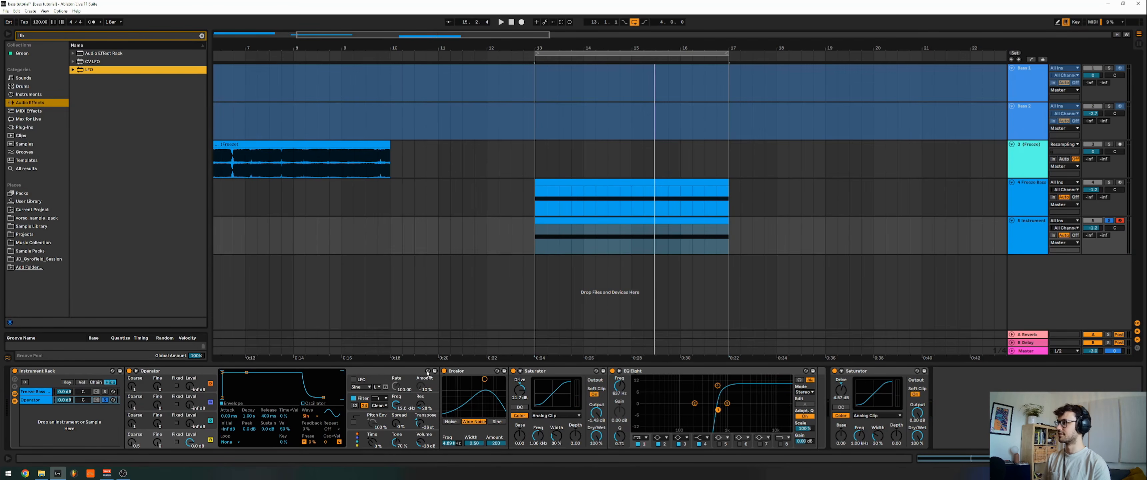
left_click_drag(428, 376, 512, 412)
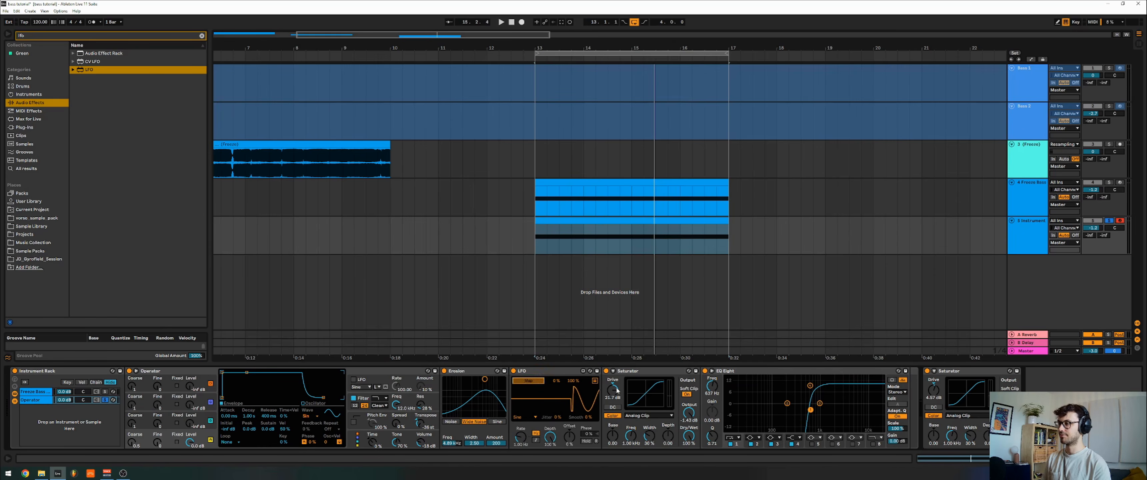
left_click_drag(556, 381, 557, 363)
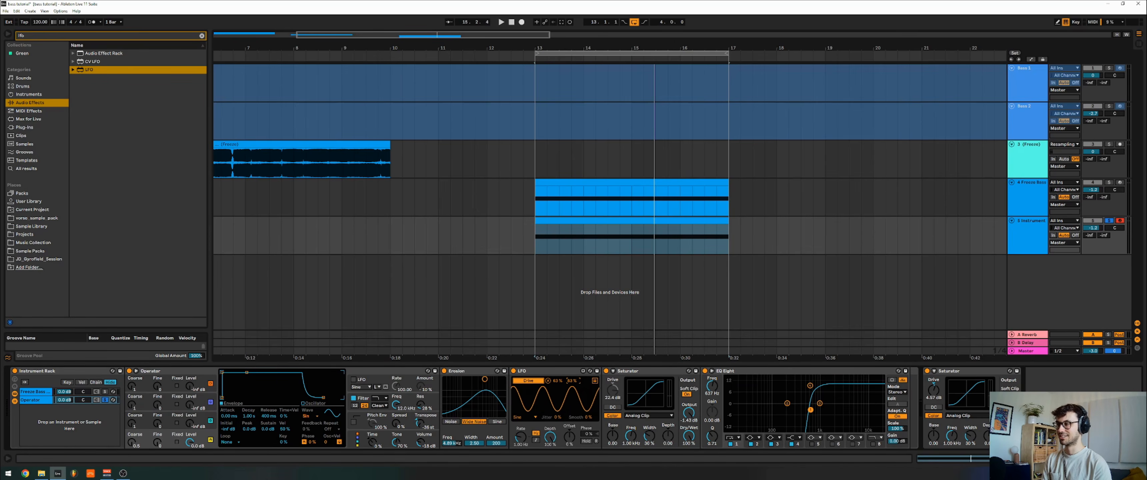
left_click_drag(689, 412, 689, 407)
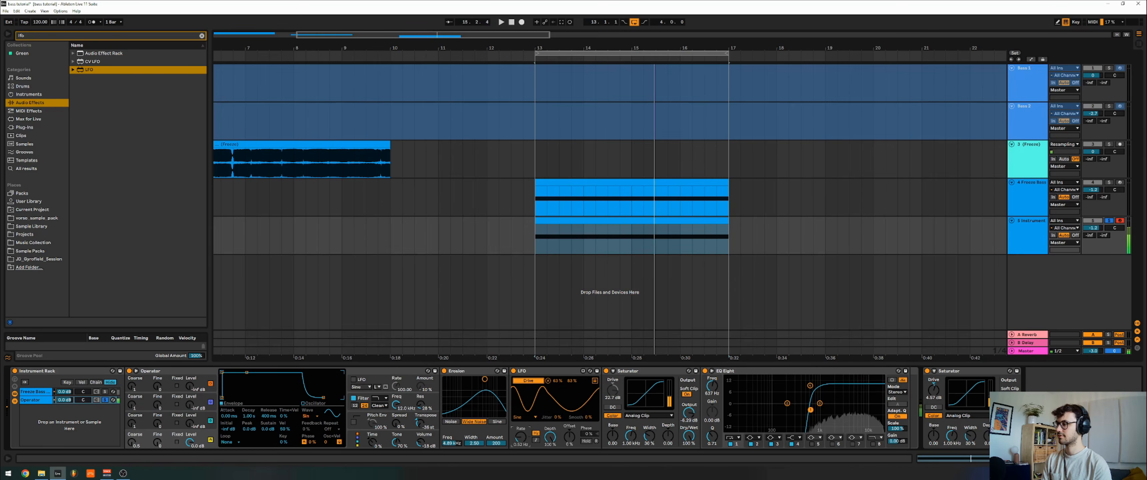
Duplicate the LFO, map the copy to the Operator chain's volume, and audition the layered rack
left_click(544, 370)
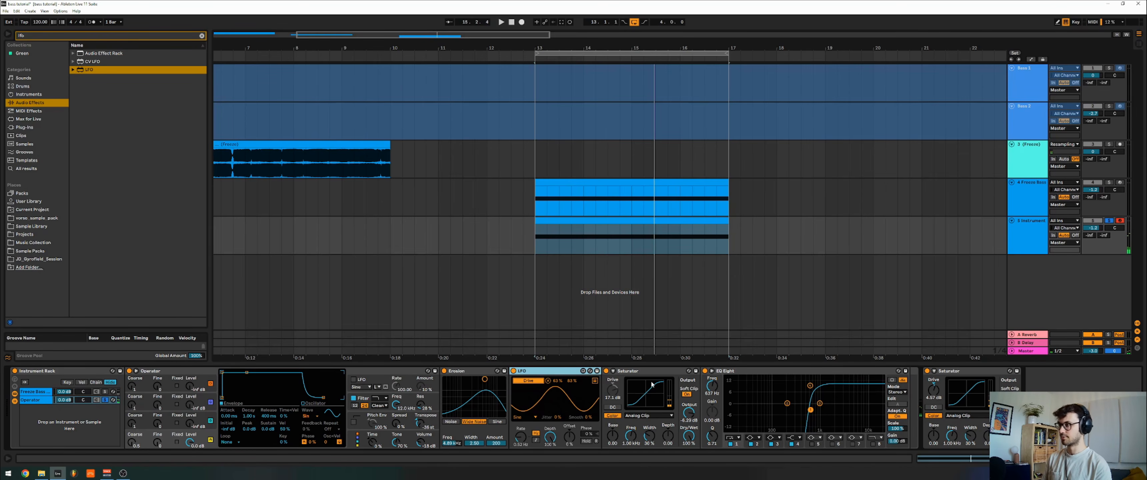
key("ctrl+d")
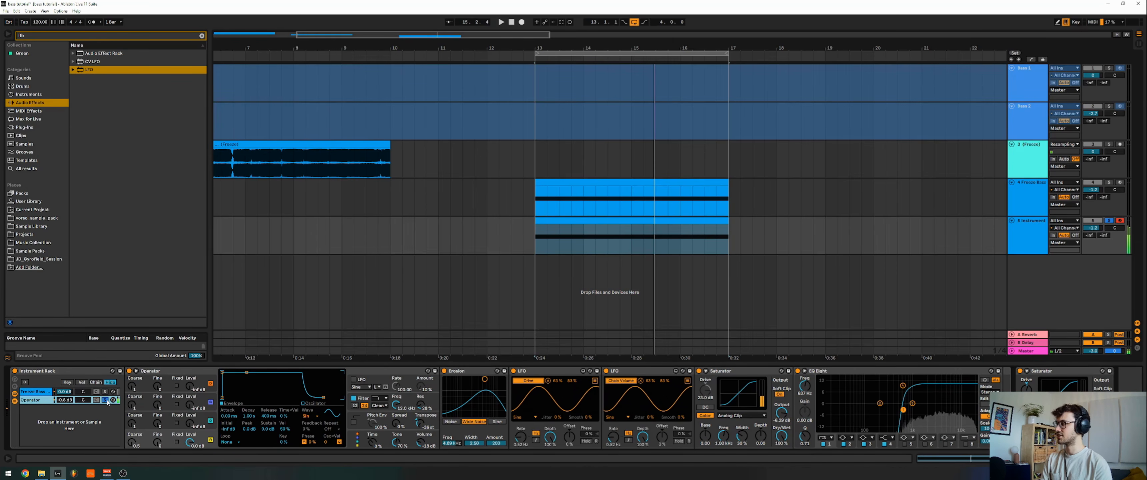
key("space")
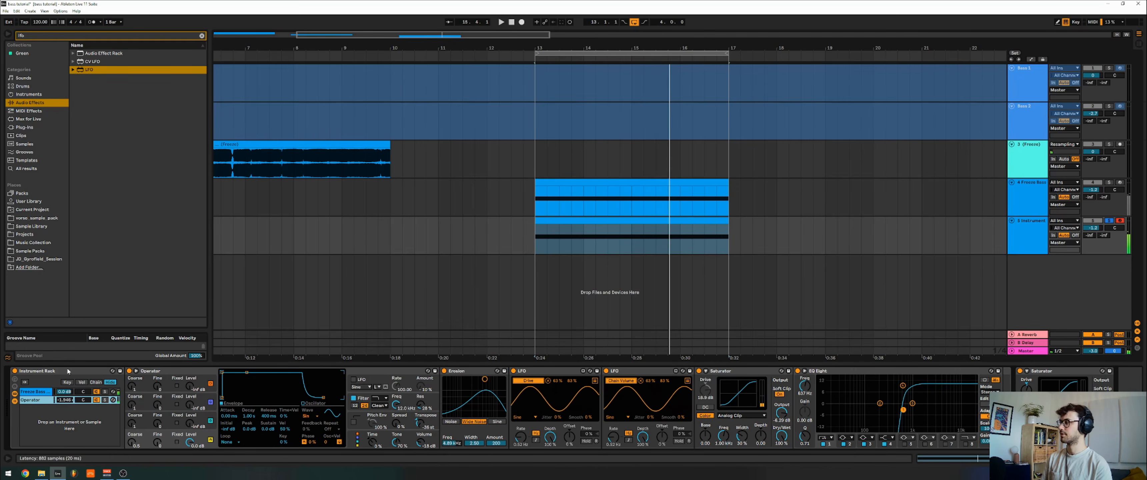
Insert an Auto Filter between EQ Eight and Pro-MB in the Freeze Bass chain and play the loop
left_click(28, 393)
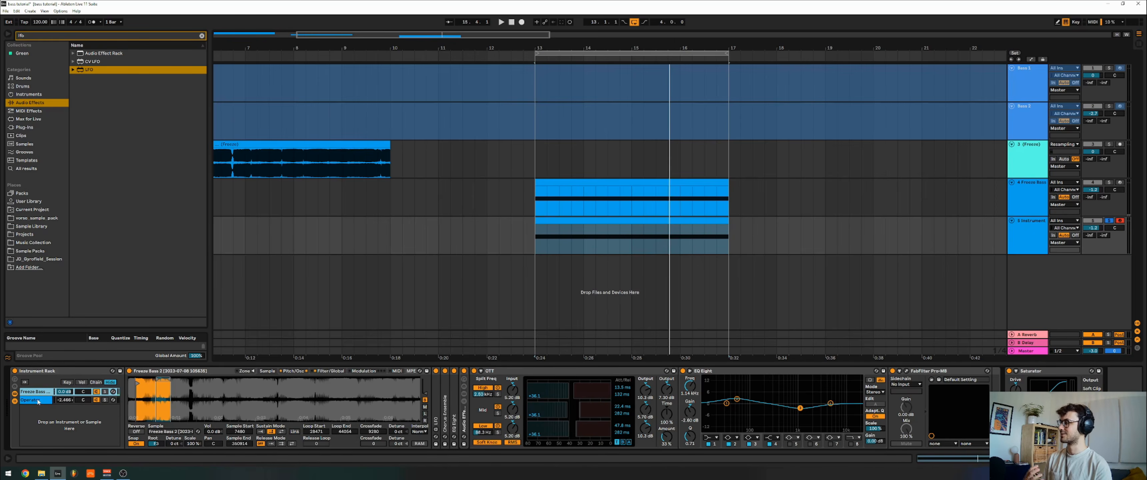
left_click(31, 400)
left_click(32, 392)
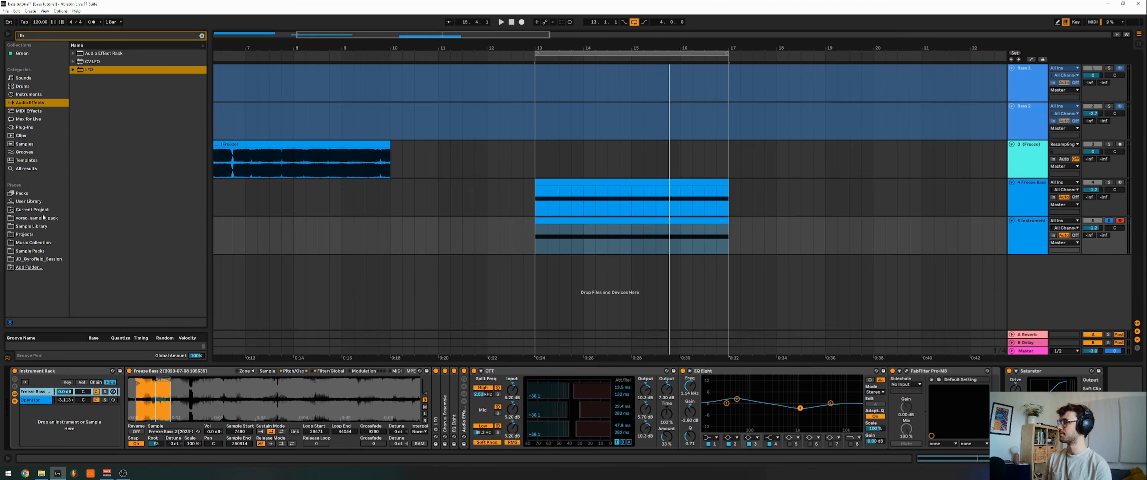
key("BackSpace")
scroll(89, 92, "up", 5)
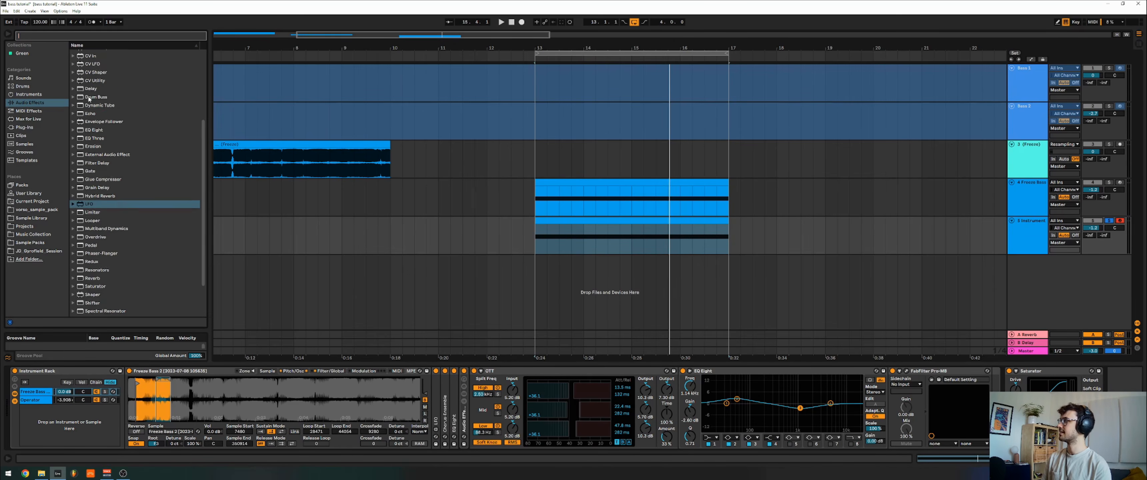
left_click_drag(99, 78, 888, 405)
key("space")
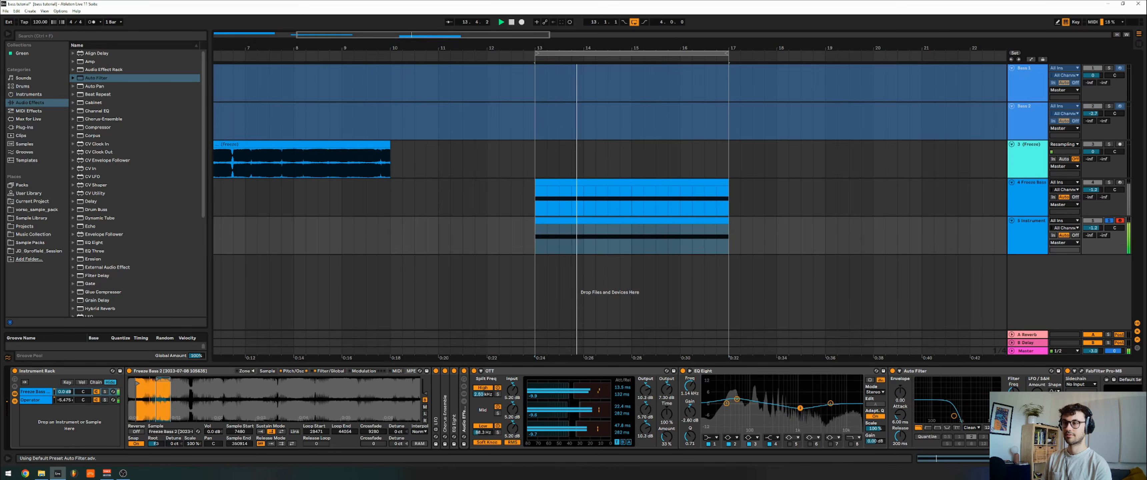
Delete the Auto Filter sitting between EQ Eight and FabFilter Pro-MB in the rack's Freeze Bass chain and play the result
left_click_drag(997, 415, 967, 410)
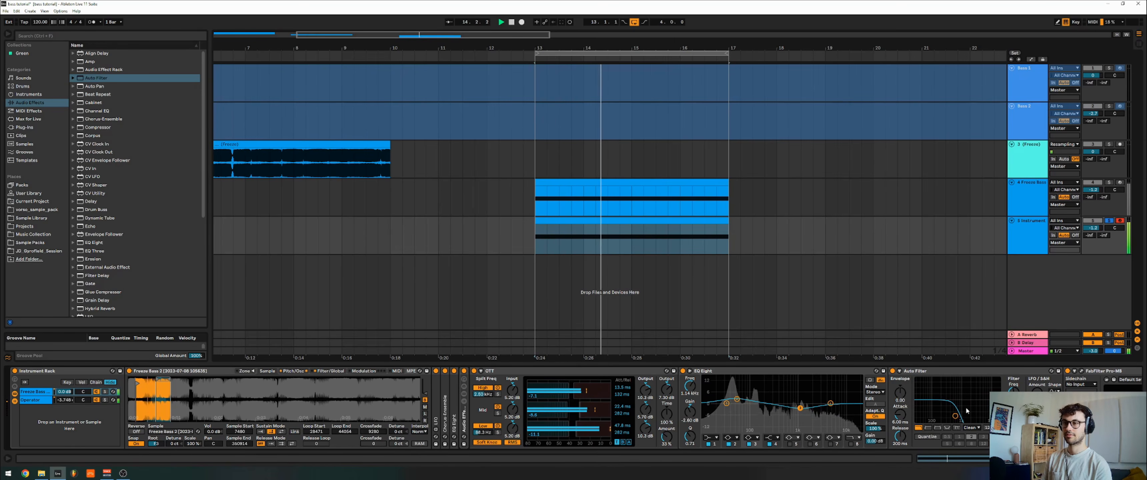
left_click(37, 401)
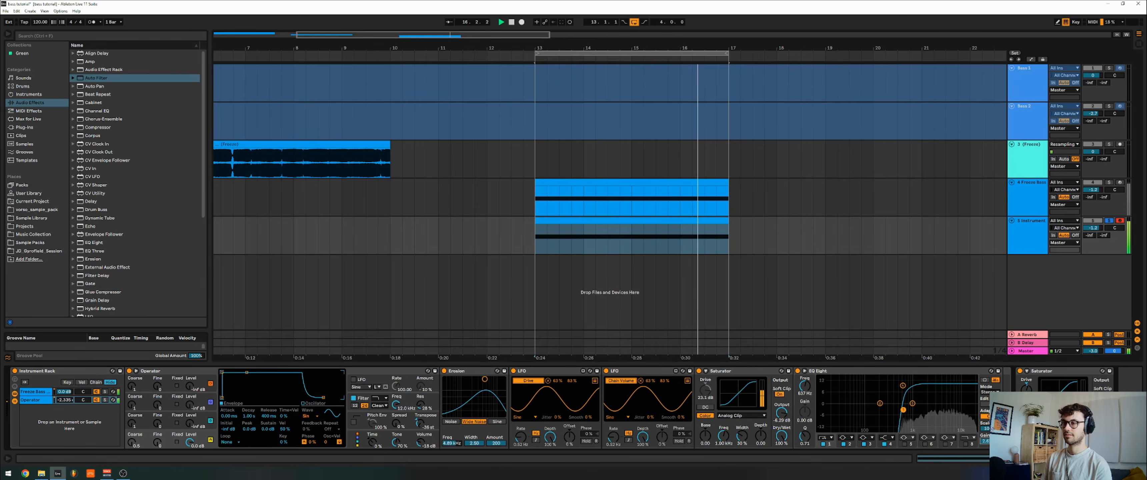
left_click(35, 392)
key("space")
left_click(906, 376)
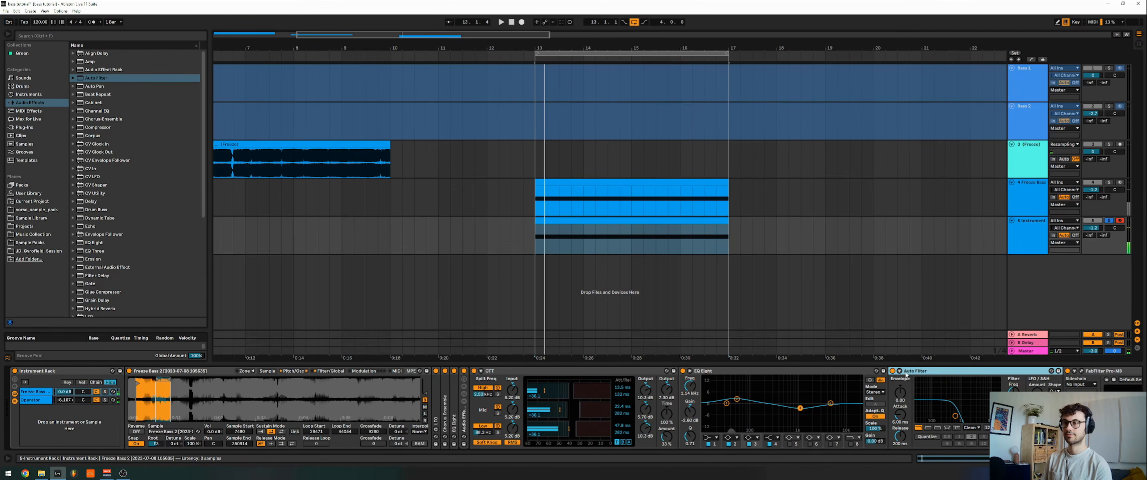
key("Delete")
key("space")
Insert an EQ Eight directly after the sampler in the Freeze Bass chain and set its mode to M/S
scroll(125, 221, "down", 5)
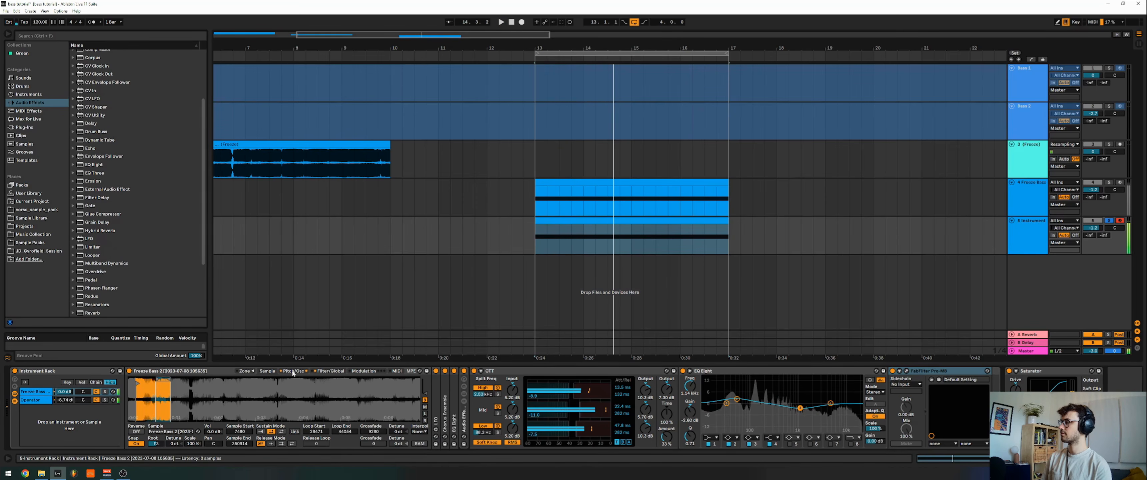
key("space")
left_click(320, 371)
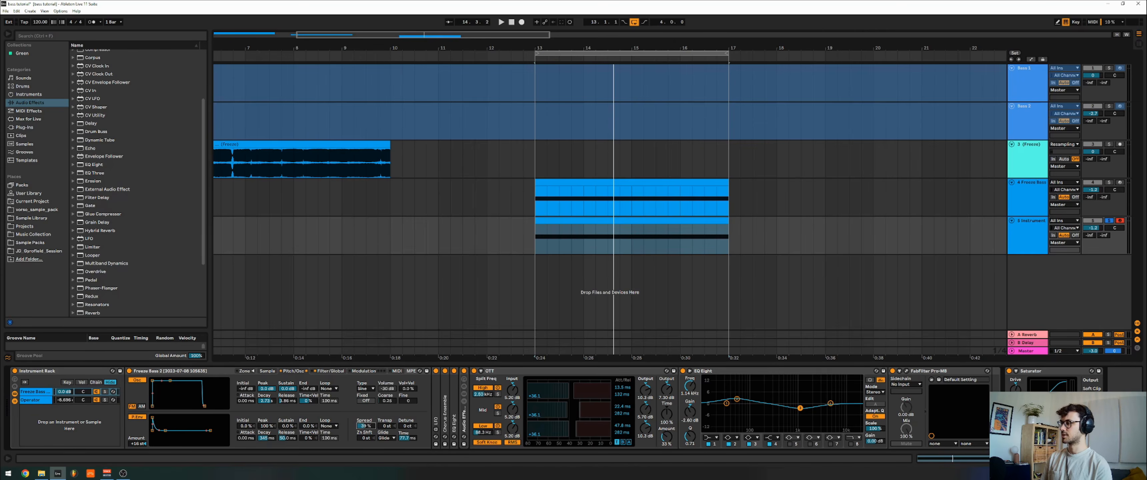
key("space")
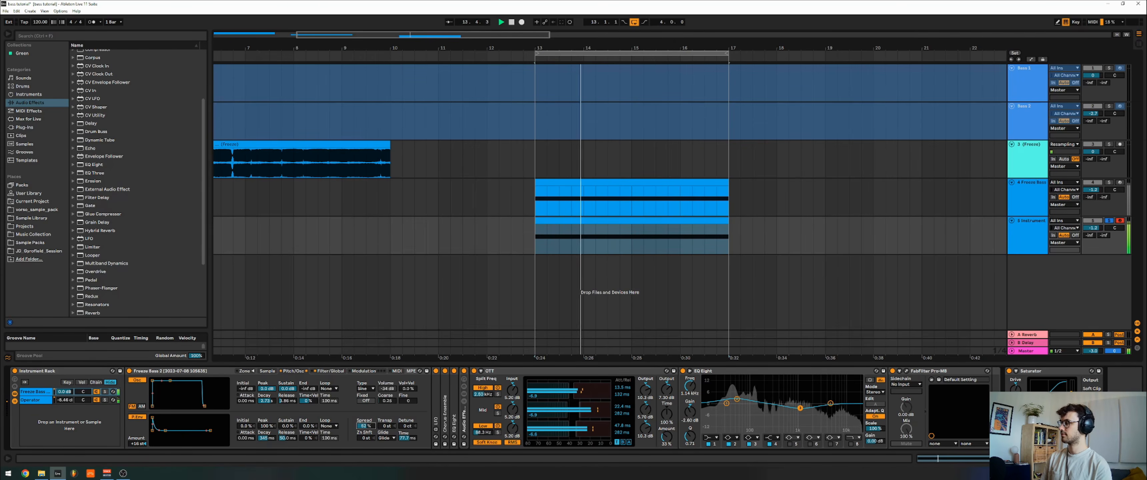
key("space")
left_click_drag(95, 164, 431, 409)
left_click(628, 392)
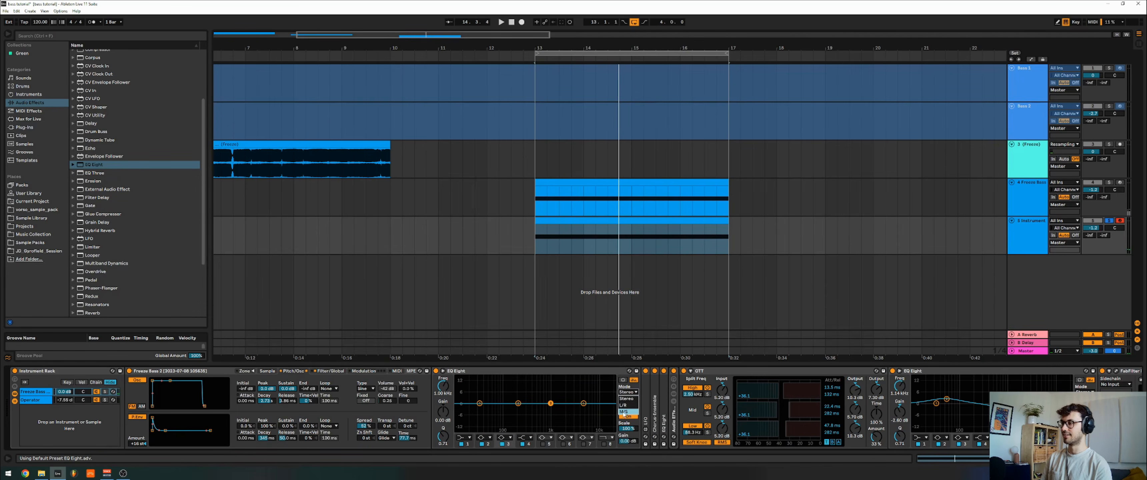
left_click(626, 405)
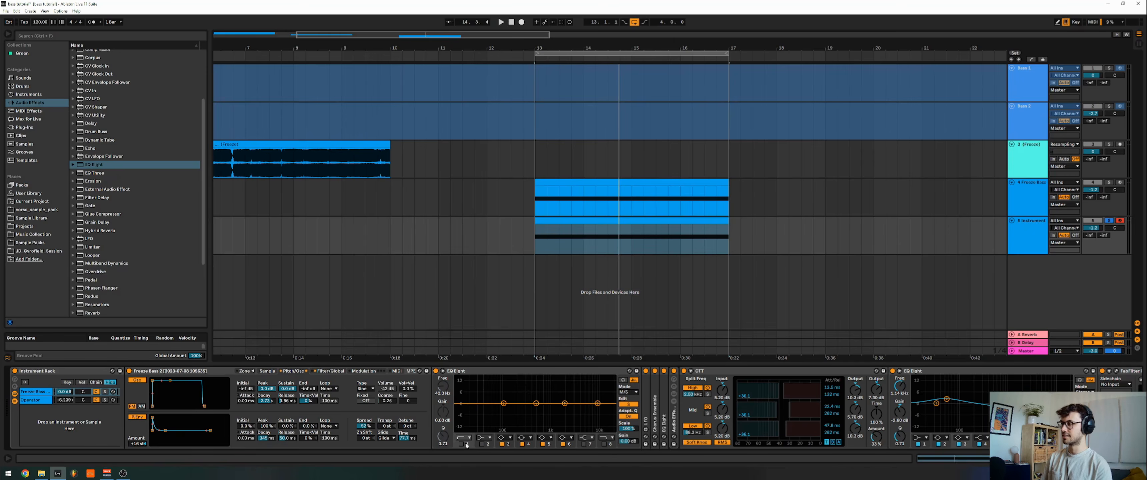
Shape the new EQ Eight during playback with a low cut and a dip of about 7 dB near 1.9 kHz
key("space")
left_click_drag(436, 384, 435, 355)
mouse_move(565, 403)
left_mouse_down()
mouse_move(530, 411)
mouse_move(607, 419)
mouse_move(563, 416)
left_mouse_up()
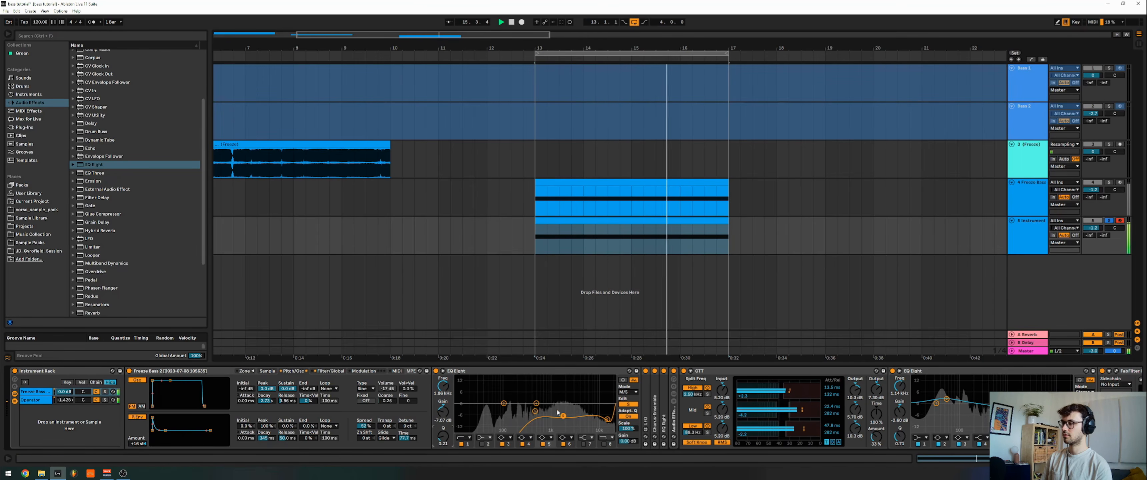
key("space")
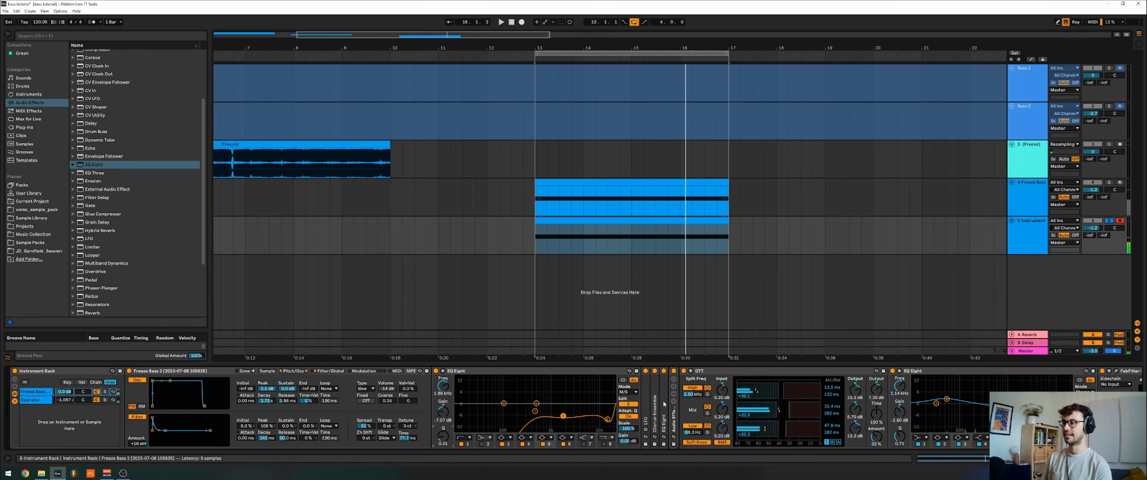
Insert a Compressor after the Auto Filter in the Mid chain of the Audio Effect Rack
double_click(674, 402)
scroll(551, 394, "right", 3)
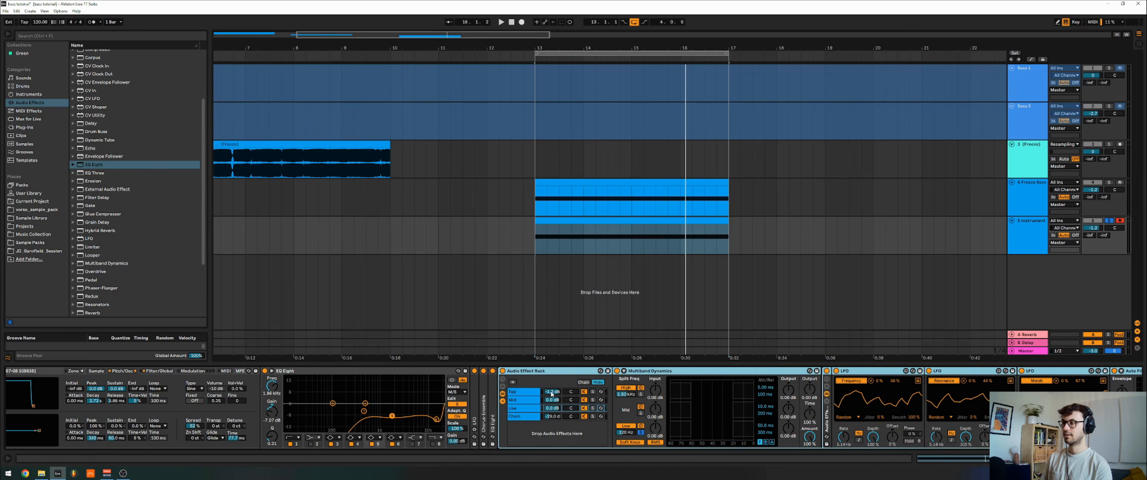
left_click(520, 400)
scroll(551, 400, "right", 6)
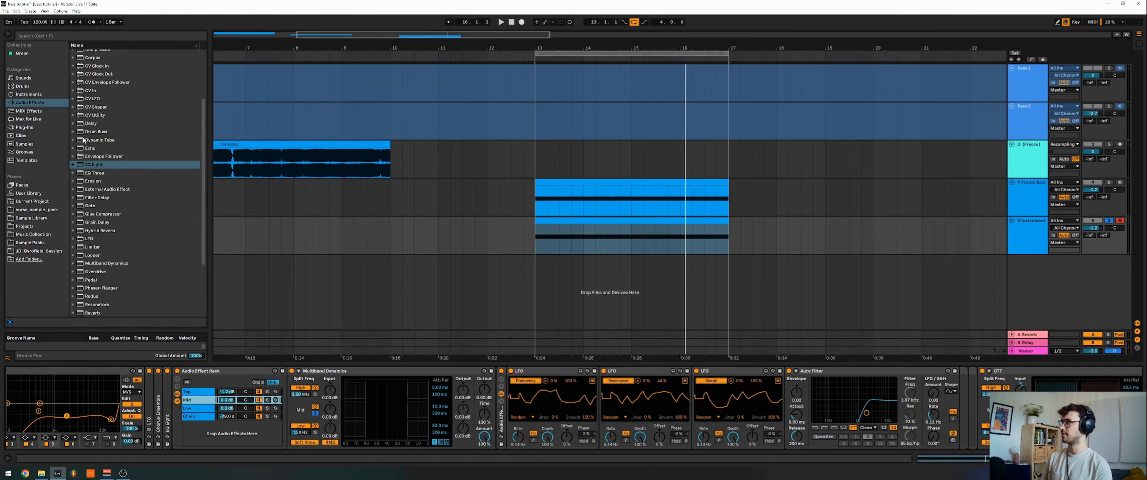
scroll(85, 139, "up", 2)
scroll(99, 126, "up", 2)
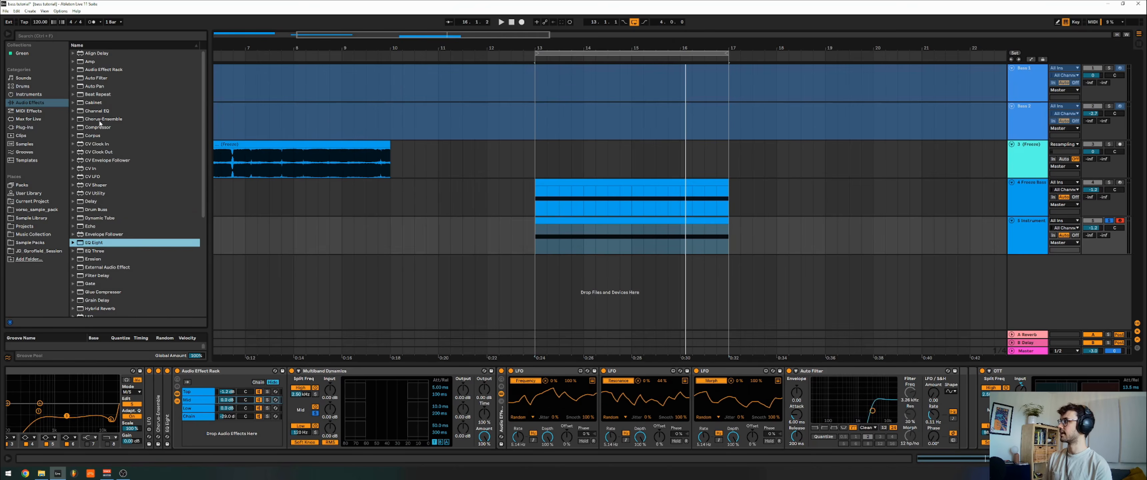
left_click(99, 126)
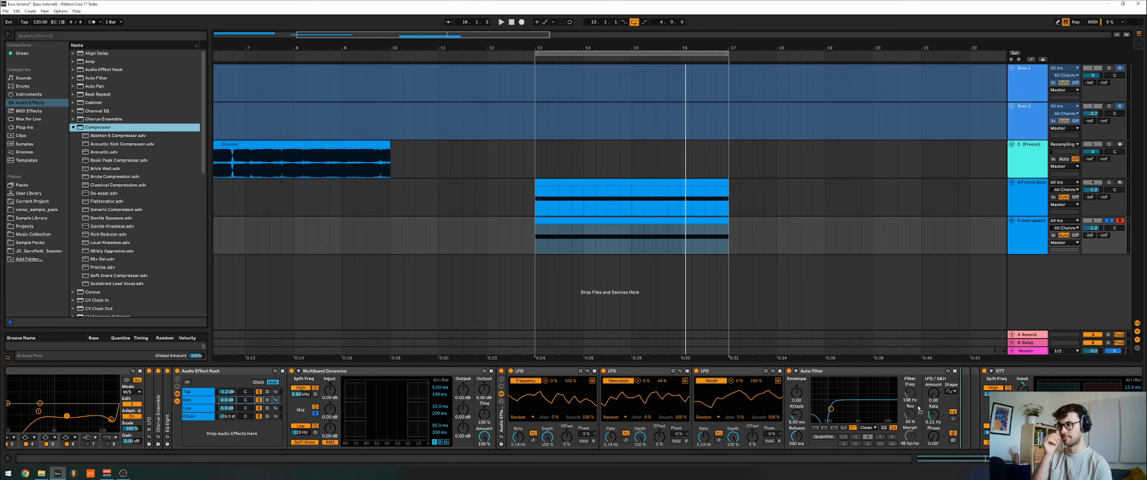
left_click_drag(918, 408, 942, 399)
scroll(942, 398, "right", 2)
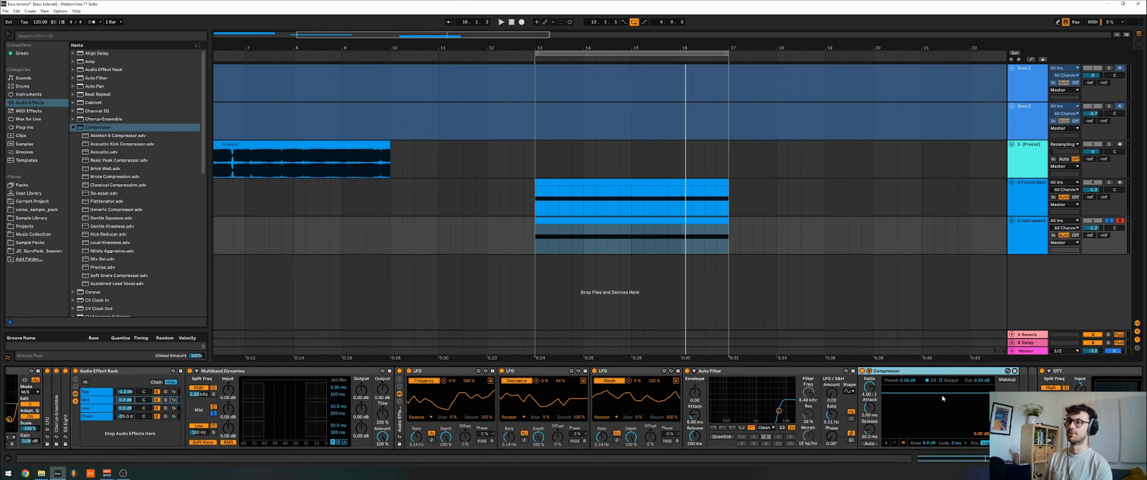
Set the Mid chain's Compressor to a threshold of about -21 dB, a ratio of about 11.5:1 and an output of about 11.8 dB
scroll(942, 399, "right", 2)
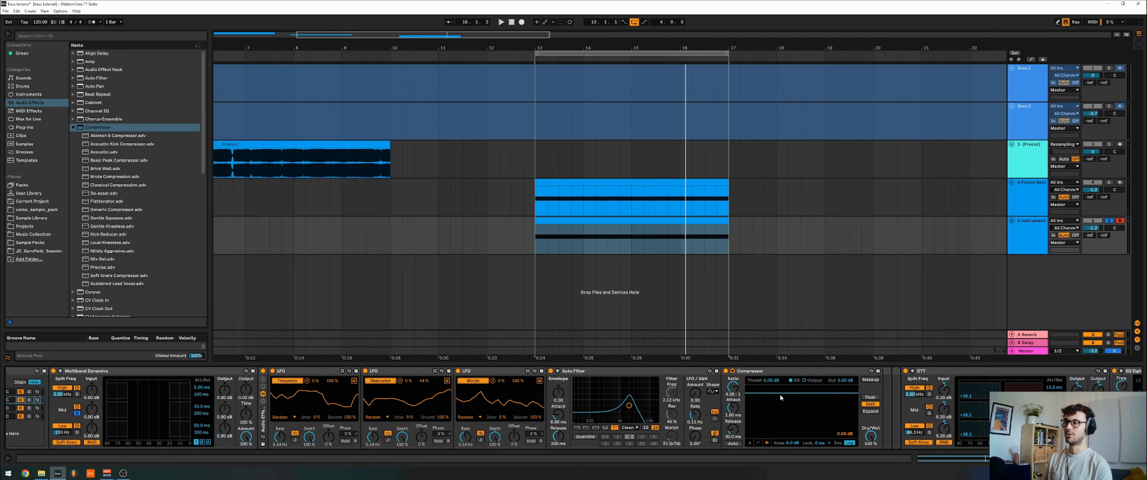
left_click_drag(779, 393, 779, 411)
key("space")
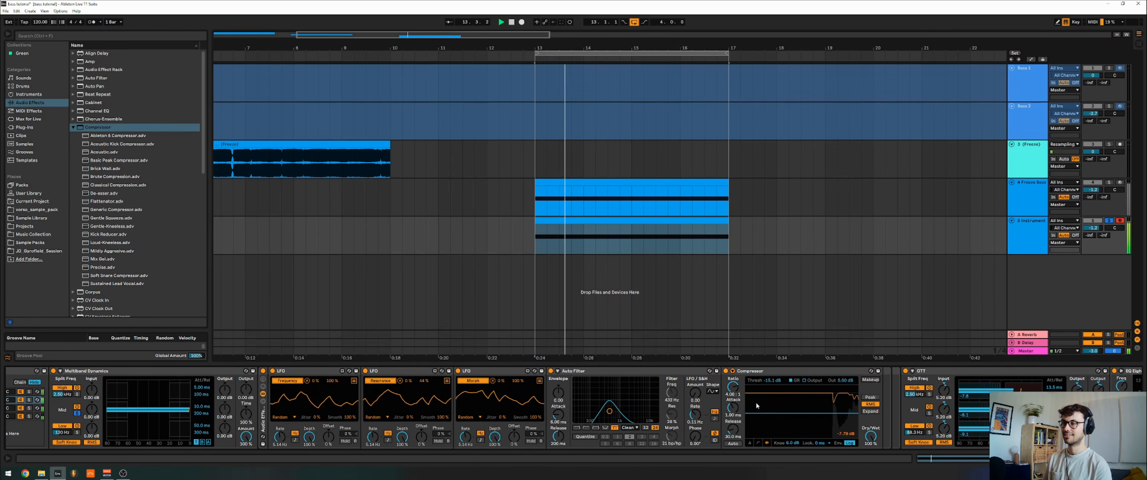
left_click_drag(732, 387, 733, 377)
left_click_drag(780, 413, 779, 420)
key("space")
left_click_drag(845, 381, 845, 357)
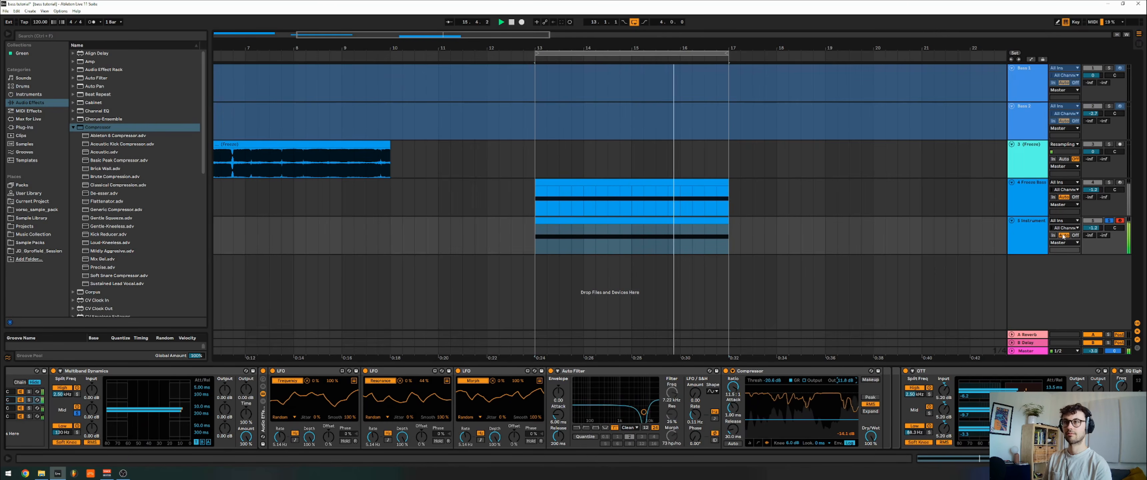
Add a low-frequency band below the existing band in FabFilter Pro-MB and raise its level
scroll(292, 406, "up", 5)
scroll(292, 406, "down", 5)
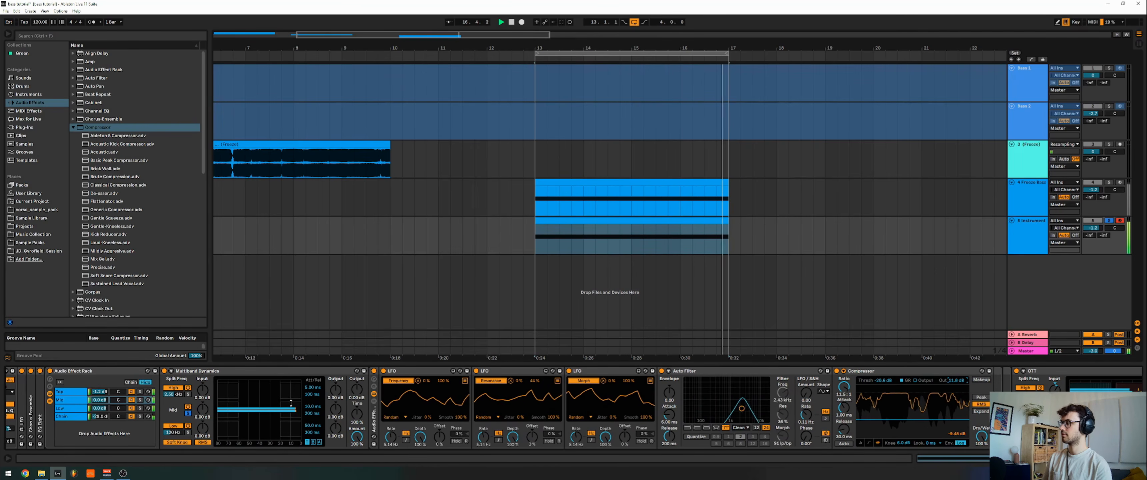
scroll(383, 379, "down", 4)
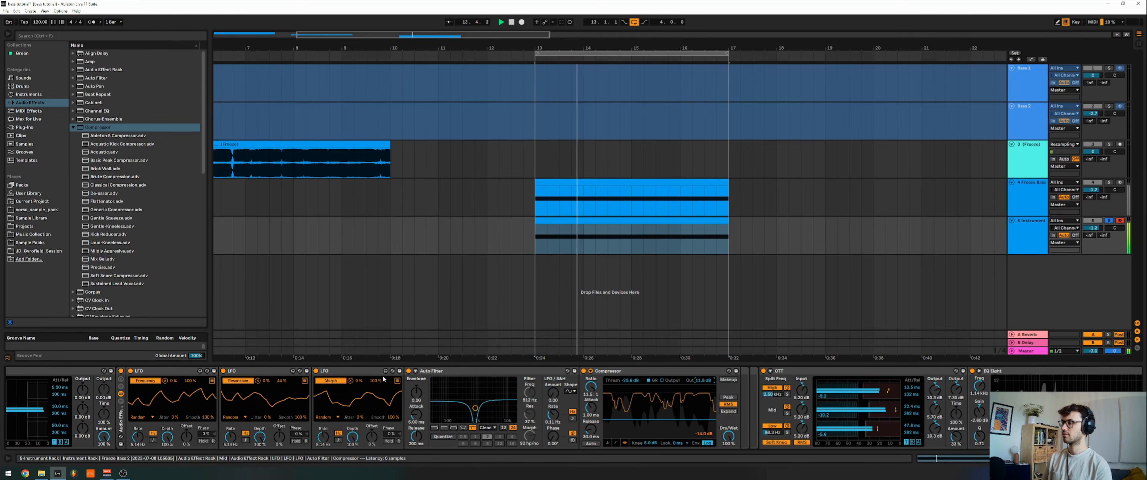
scroll(881, 376, "down", 3)
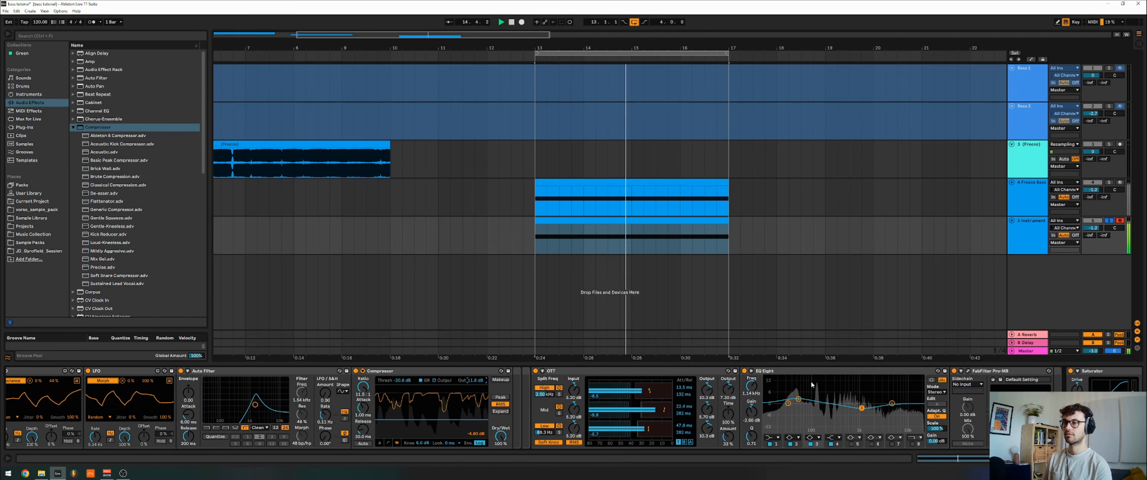
left_click(897, 370)
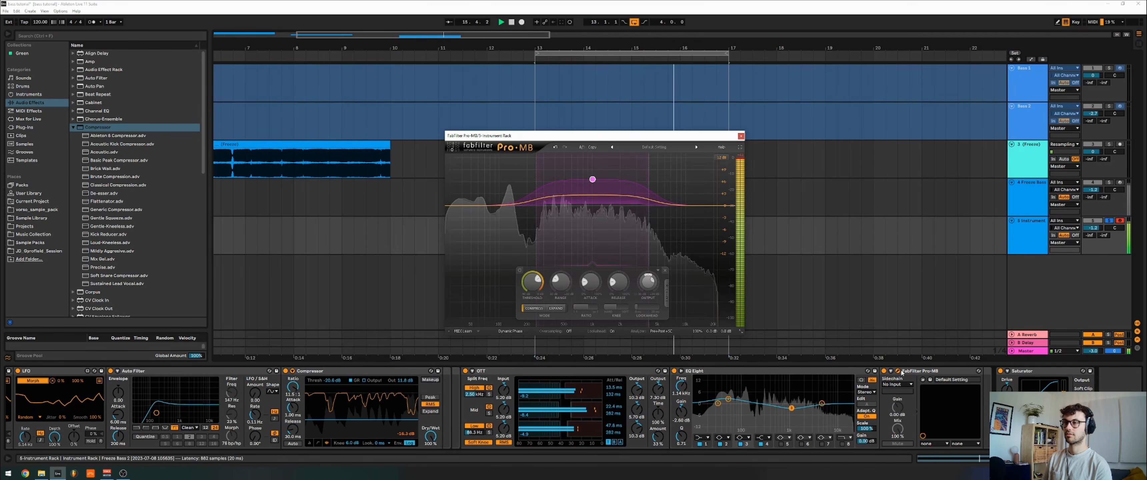
left_click(474, 165)
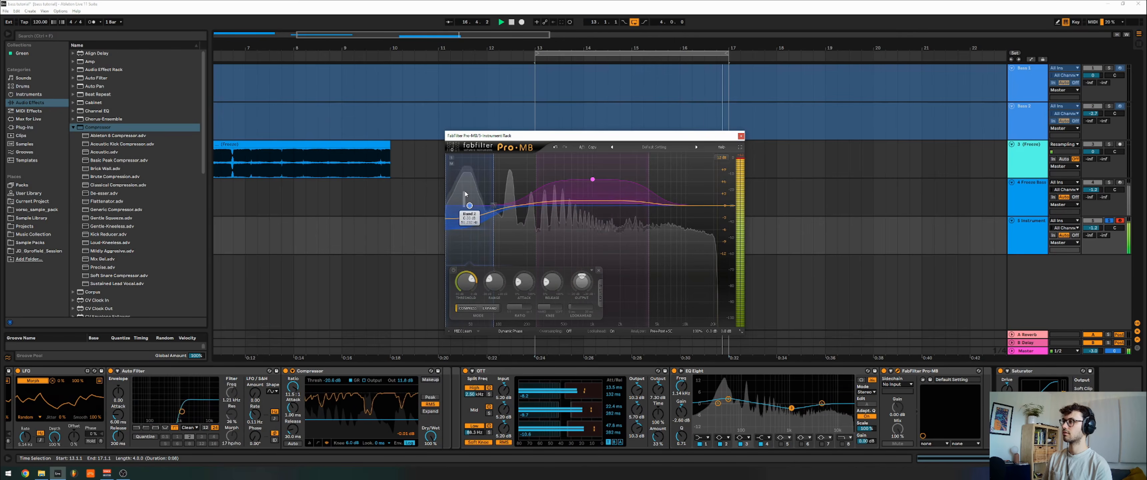
left_click_drag(469, 206, 500, 208)
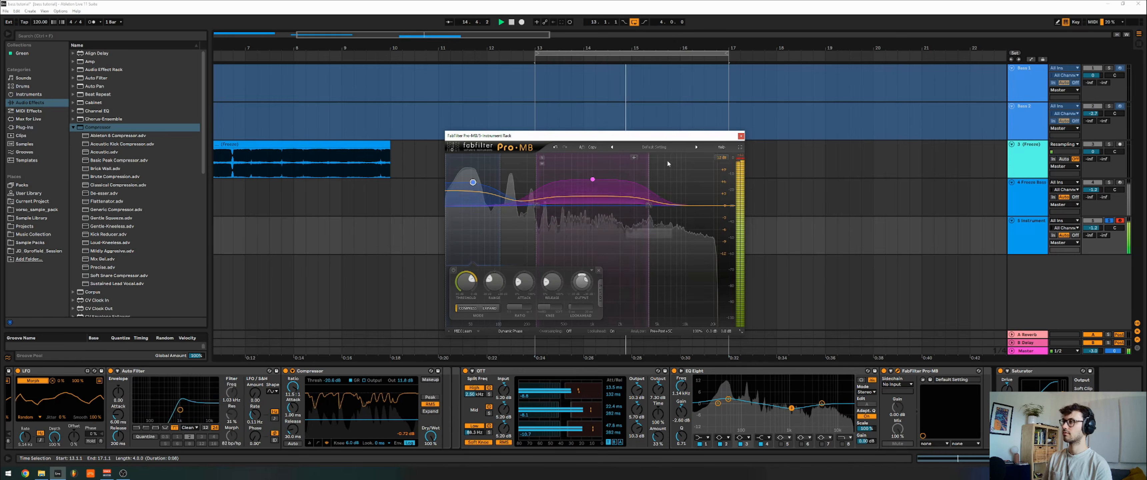
Add a high-frequency band in FabFilter Pro-MB, raise it slightly, close the plug-in and play the result
left_click(703, 205)
left_click_drag(704, 205, 698, 194)
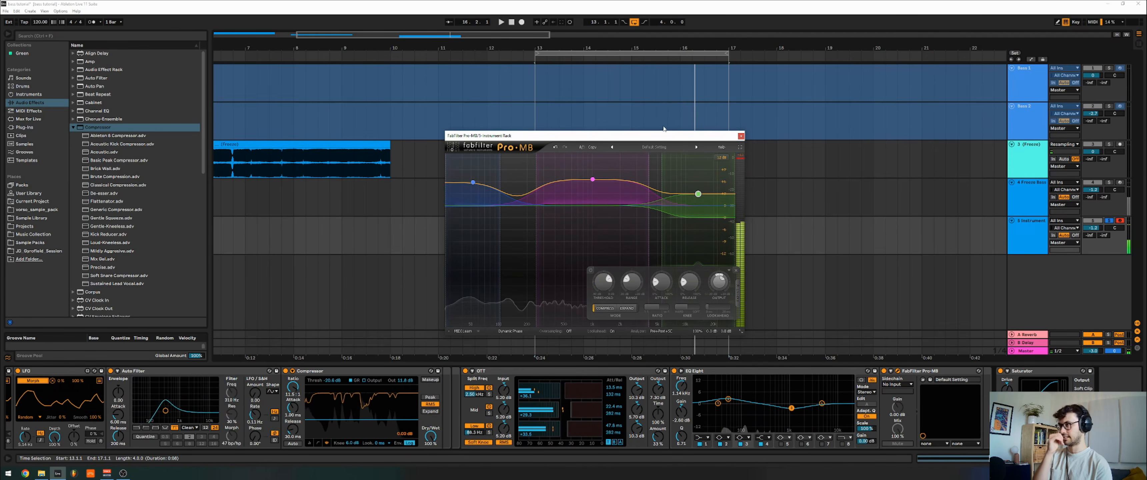
left_click(740, 137)
key("space")
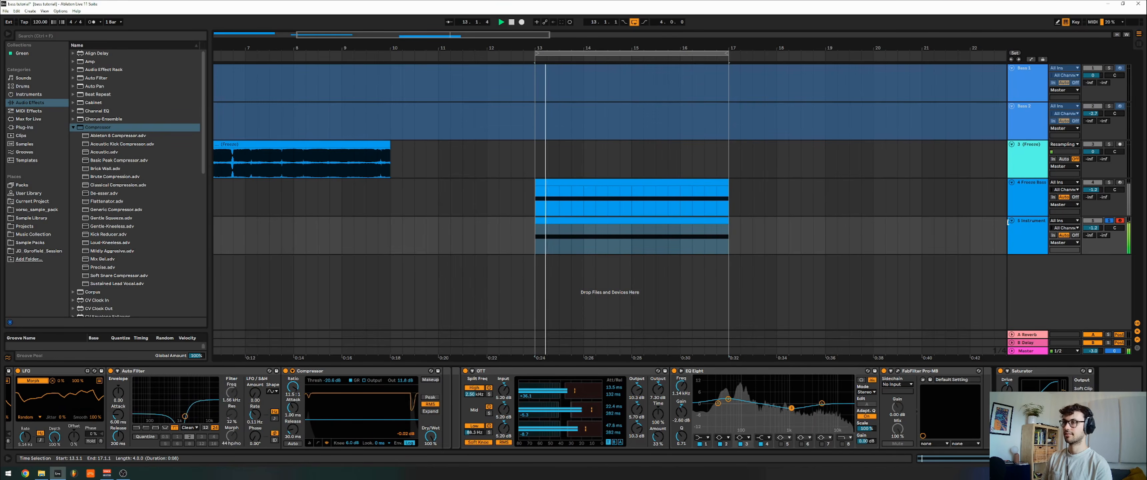
key("space")
Freeze the Instrument Rack track (track 5)
left_click(1031, 225)
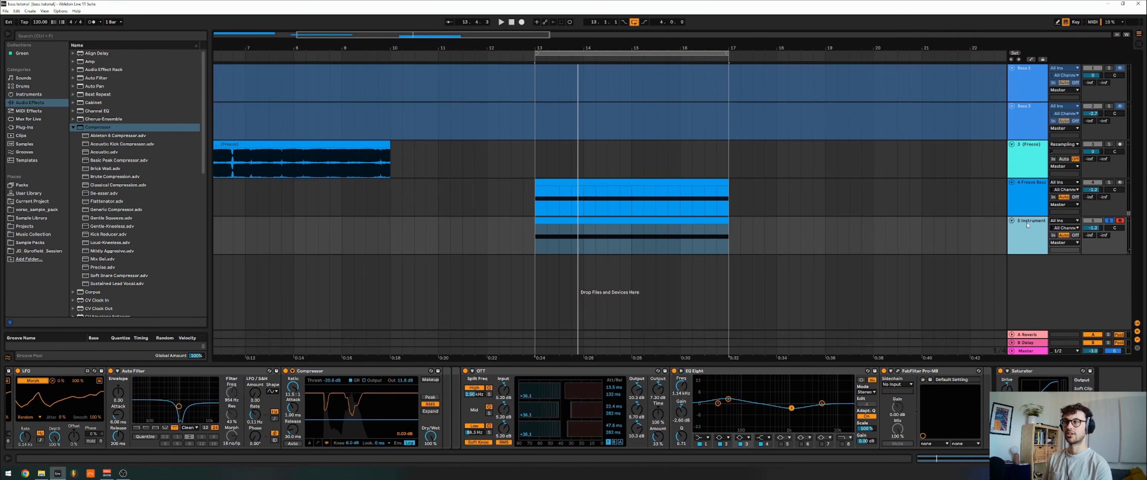
right_click(1028, 225)
left_click(986, 224)
left_click(838, 215)
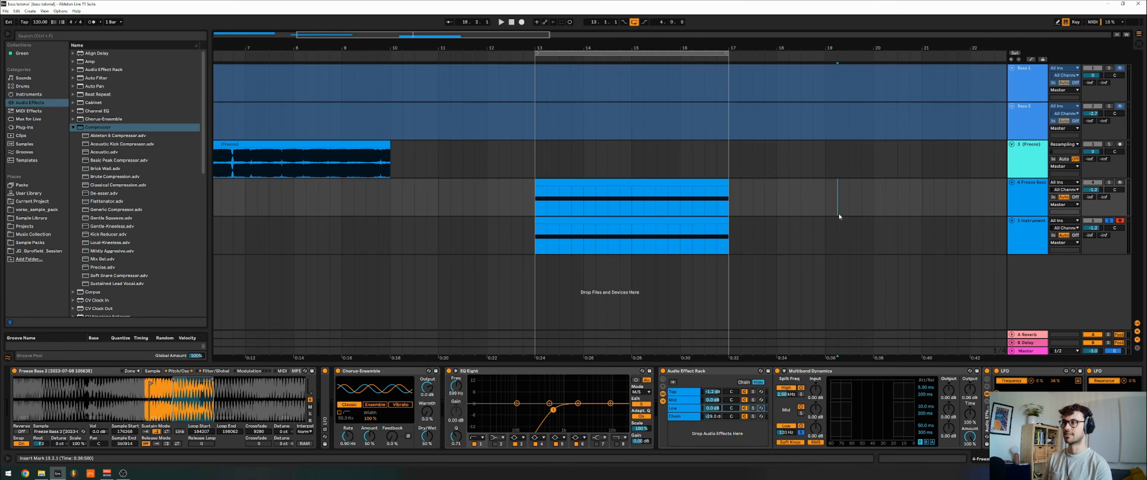
left_click(814, 227)
right_click(1015, 229)
left_click(1025, 287)
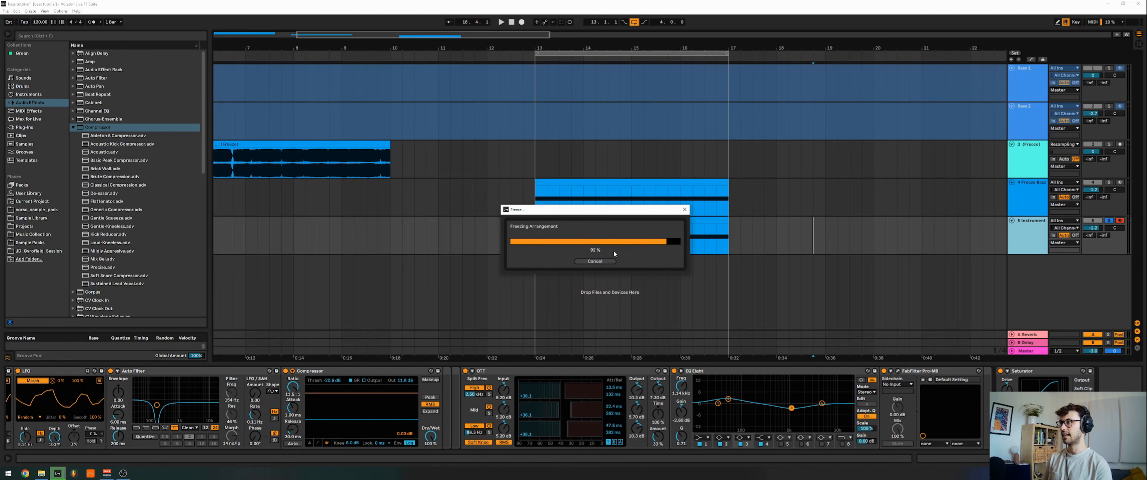
Copy the frozen bass clip onto a new audio track starting at 18.2.1, then solo and enlarge that track
left_click(544, 221)
key("ctrl+t")
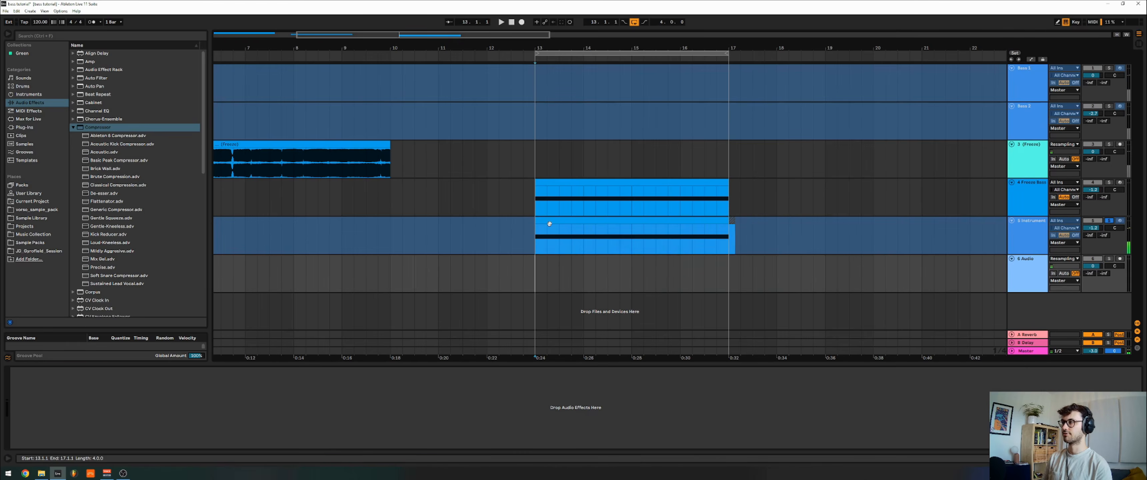
left_click_drag(548, 222, 800, 279)
left_click(1110, 260)
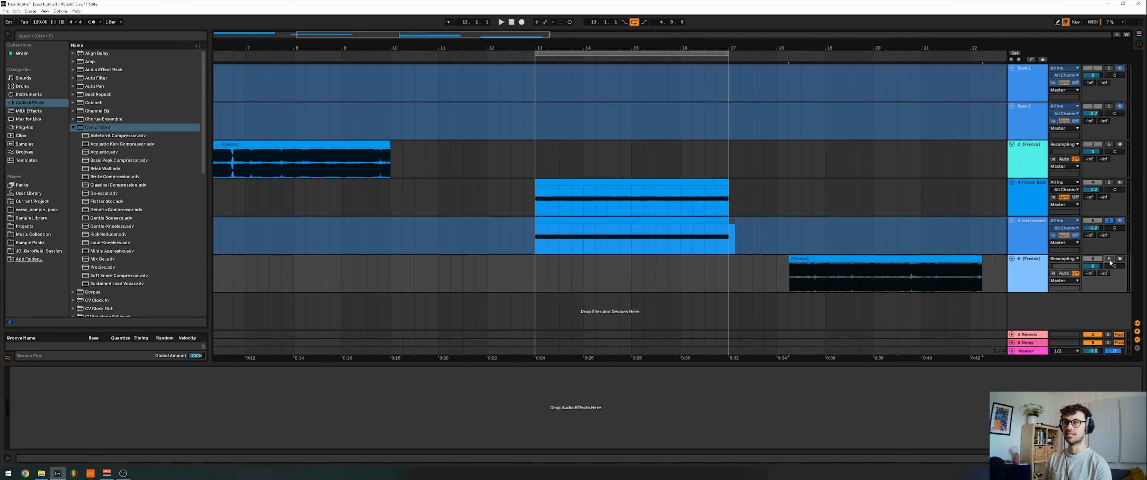
left_click_drag(1031, 293, 1031, 337)
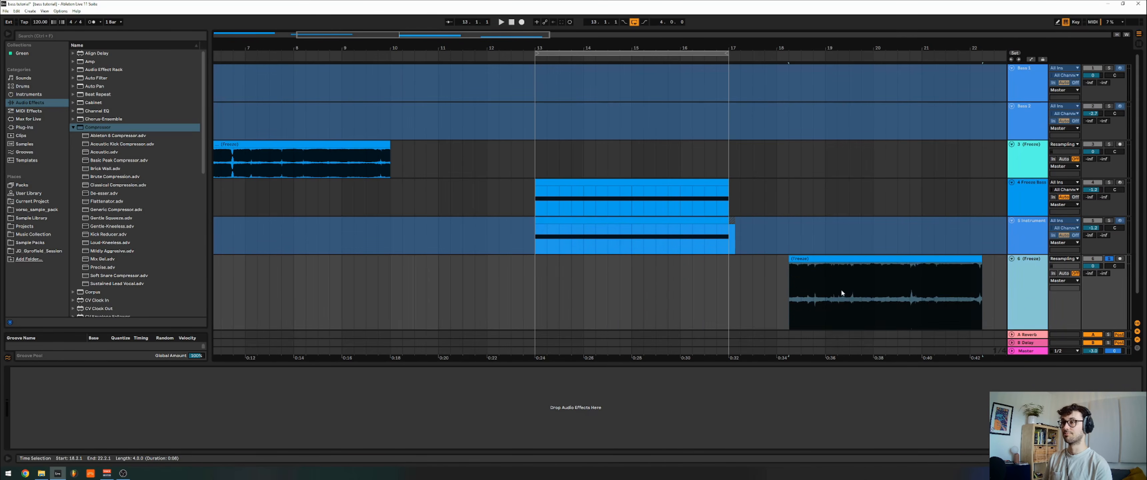
Audition the copied frozen audio clip from several positions to hear the processed bass texture
scroll(842, 292, "right", 4)
scroll(630, 280, "down", 1)
left_click(630, 280)
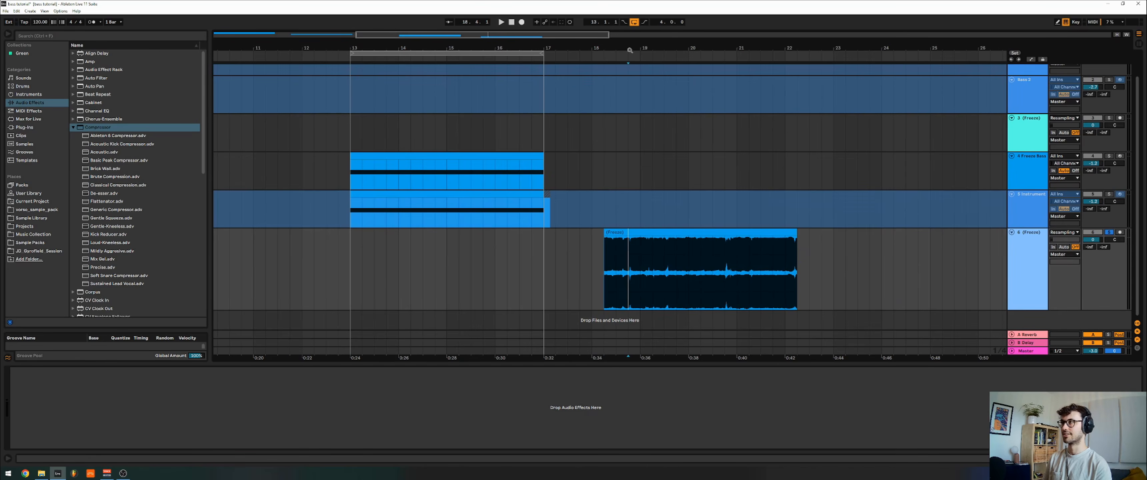
mouse_move(629, 50)
left_mouse_down()
mouse_move(627, 71)
mouse_move(472, 105)
mouse_move(511, 65)
left_mouse_up()
key("space")
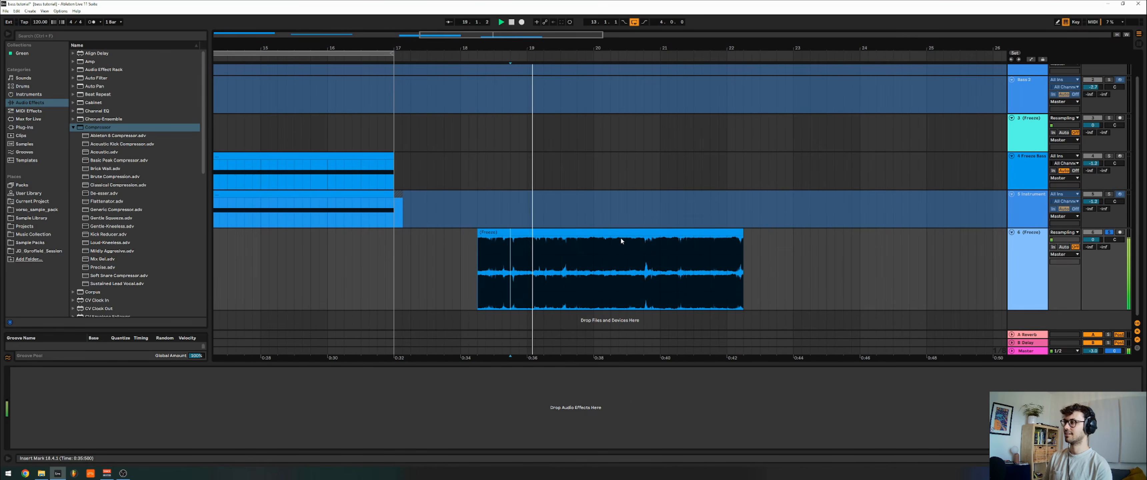
key("space")
key("space")
left_click(593, 258)
key("space")
key("space")
key("space")
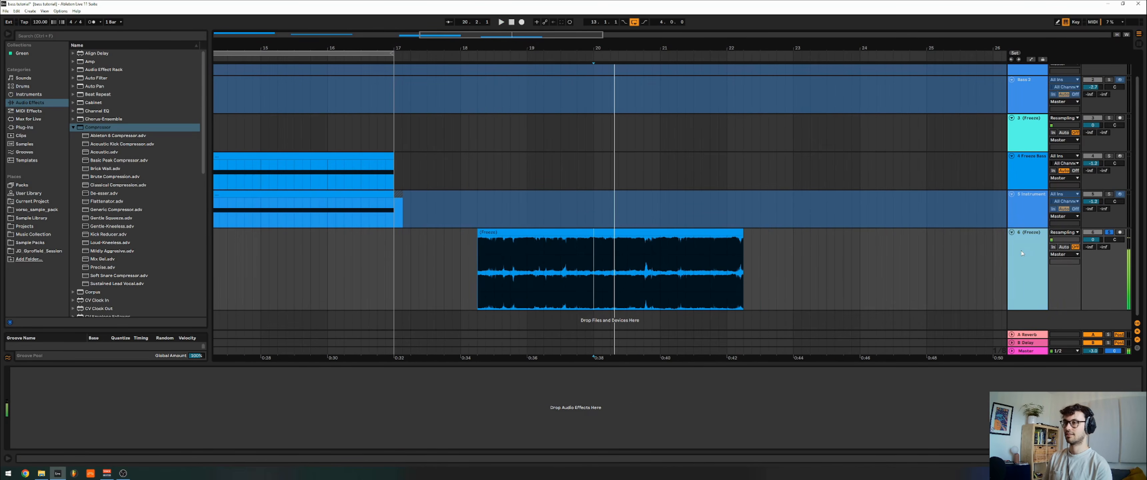
Add a MIDI track and load the frozen bass clip into a Simpler on it
key("ctrl+shift+t")
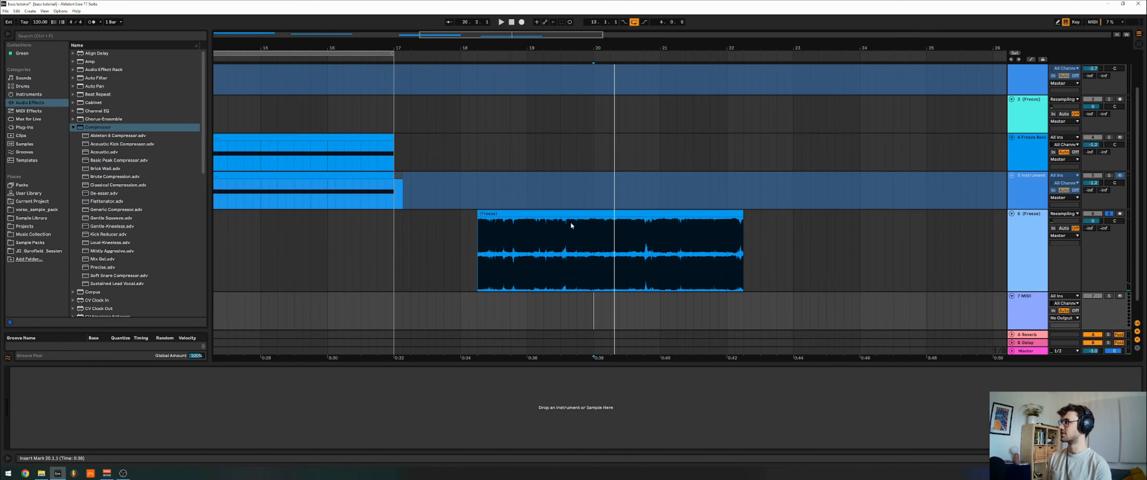
left_click_drag(571, 226, 581, 418)
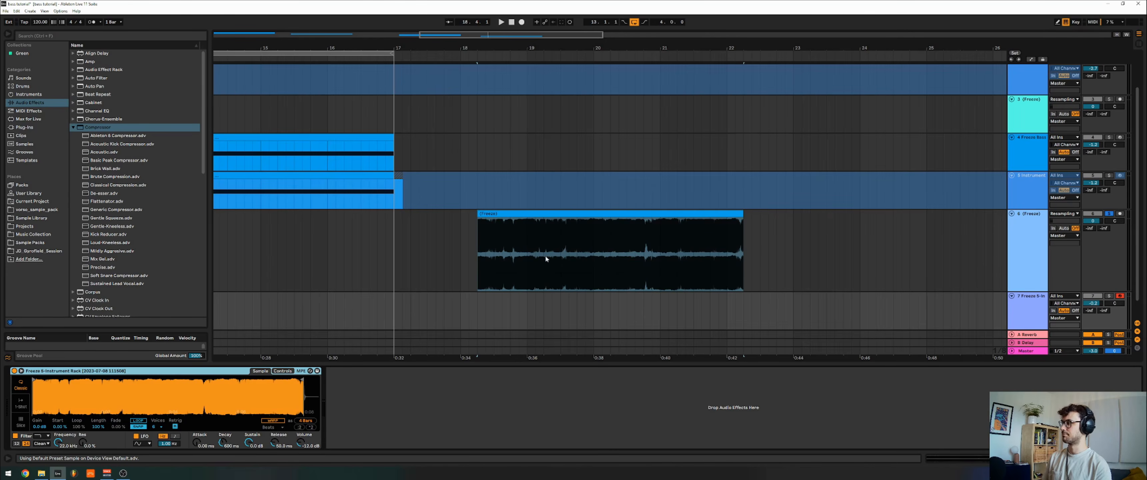
Nudge the frozen clip on track 6 slightly earlier and solo the new Simpler track (track 7)
left_click(595, 223)
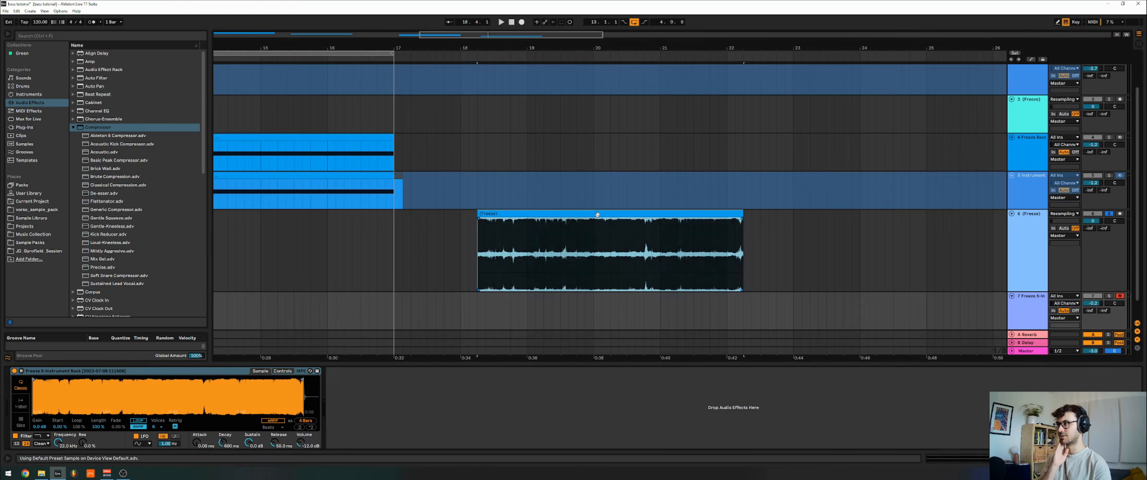
mouse_move(596, 276)
left_mouse_down()
mouse_move(640, 281)
mouse_move(592, 267)
left_mouse_up()
left_click(385, 305)
left_click(504, 307)
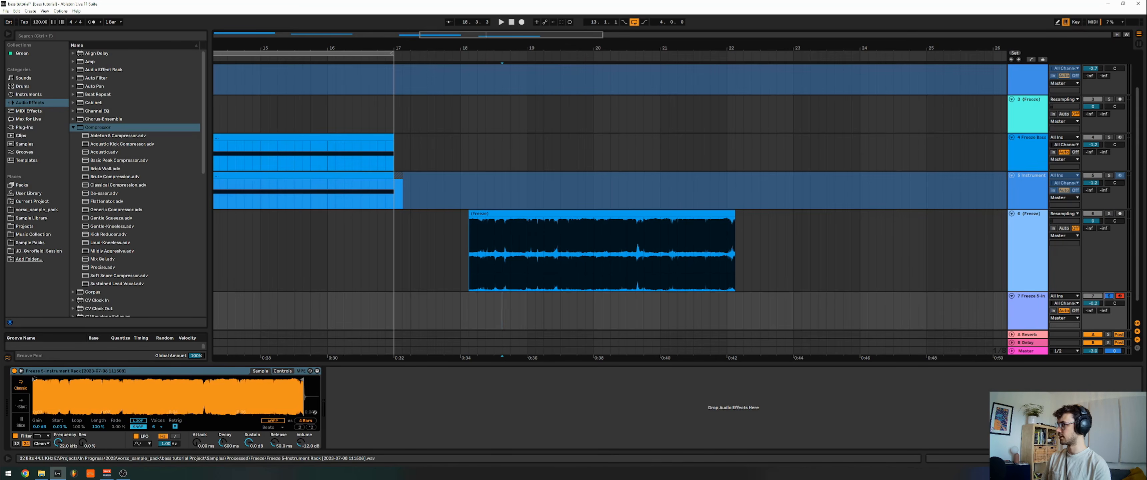
Move the Simpler sample start towards the end of the waveform and shorten Length to about 28.1 %
left_click_drag(35, 377, 157, 379)
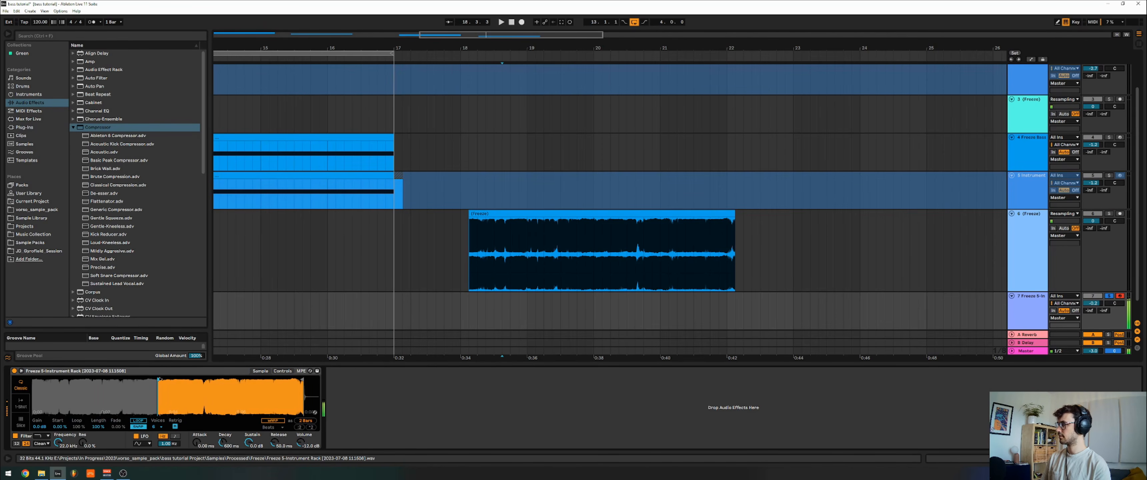
left_click_drag(159, 379, 252, 374)
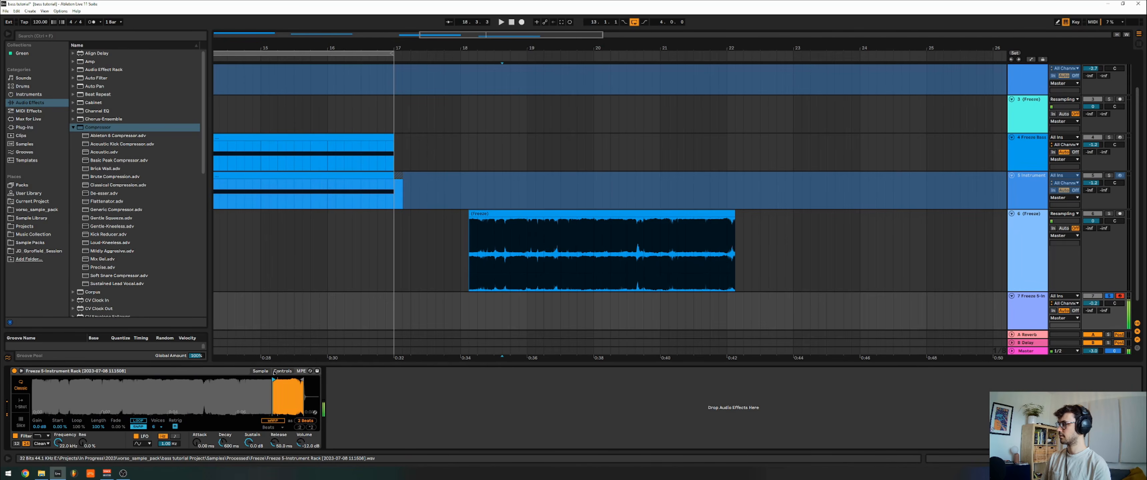
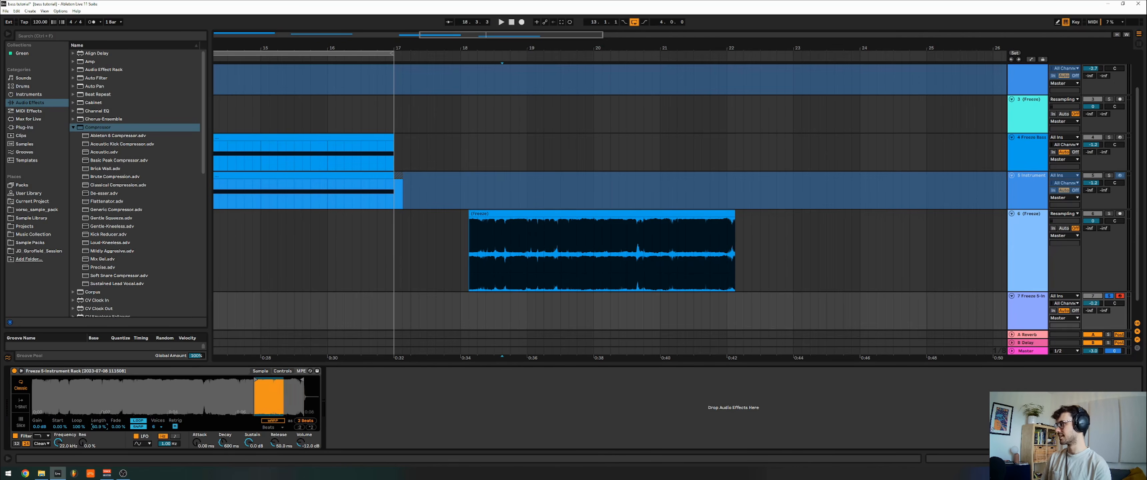
left_click_drag(99, 427, 99, 430)
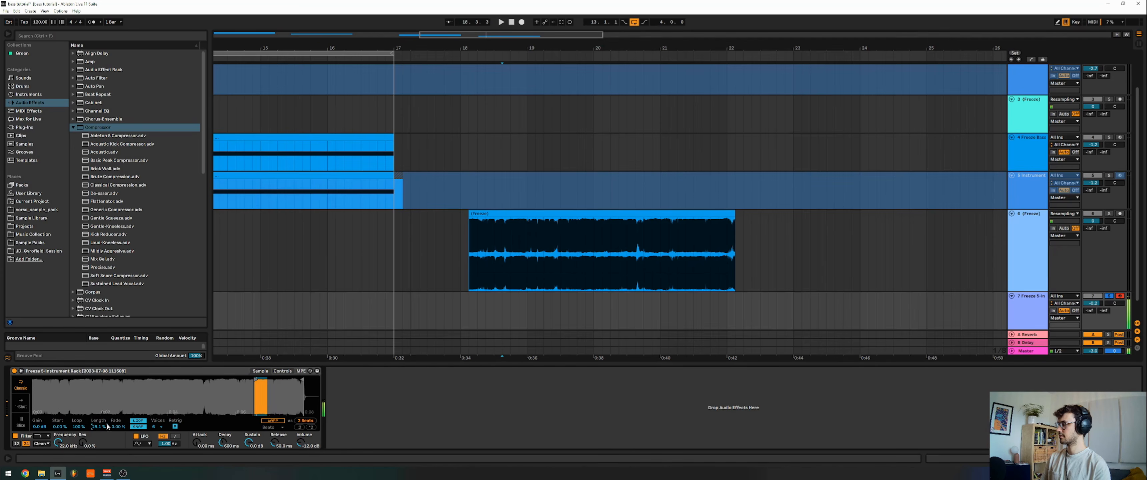
left_click(282, 371)
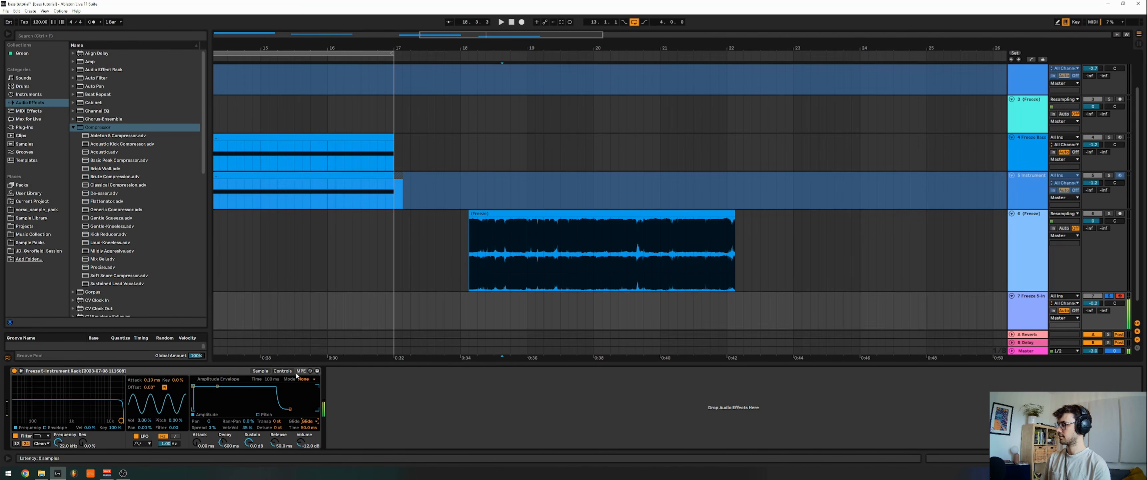
left_click(261, 371)
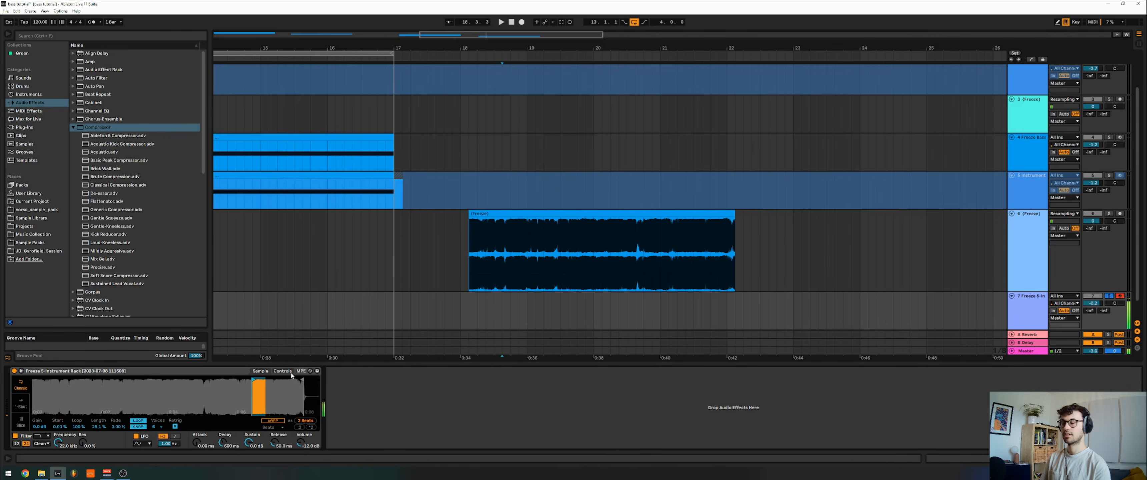
Move the sample start flag back to the waveform's beginning, with Start at about 18.8 % and Length at about 25.8 %
left_click_drag(253, 380, 154, 382)
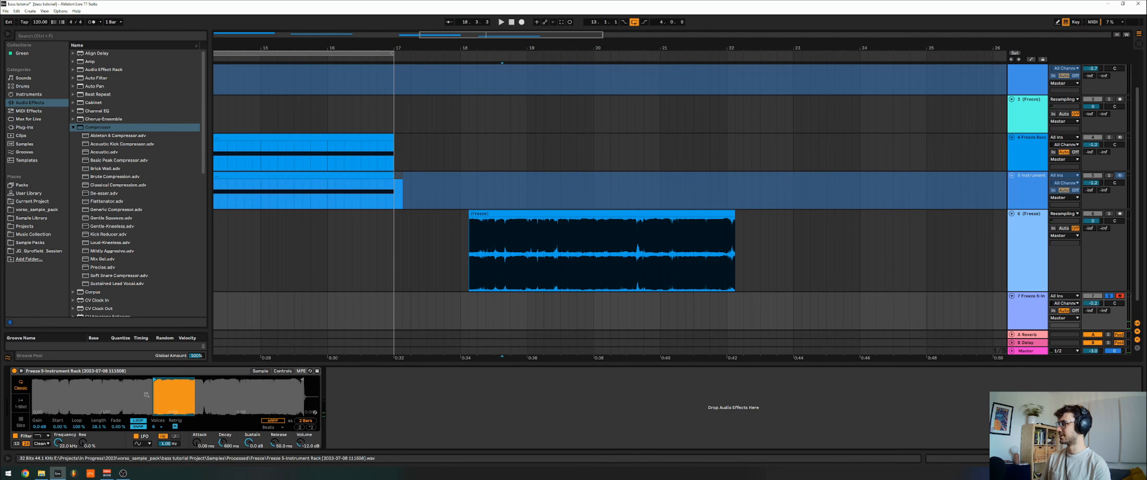
left_click_drag(99, 426, 58, 427)
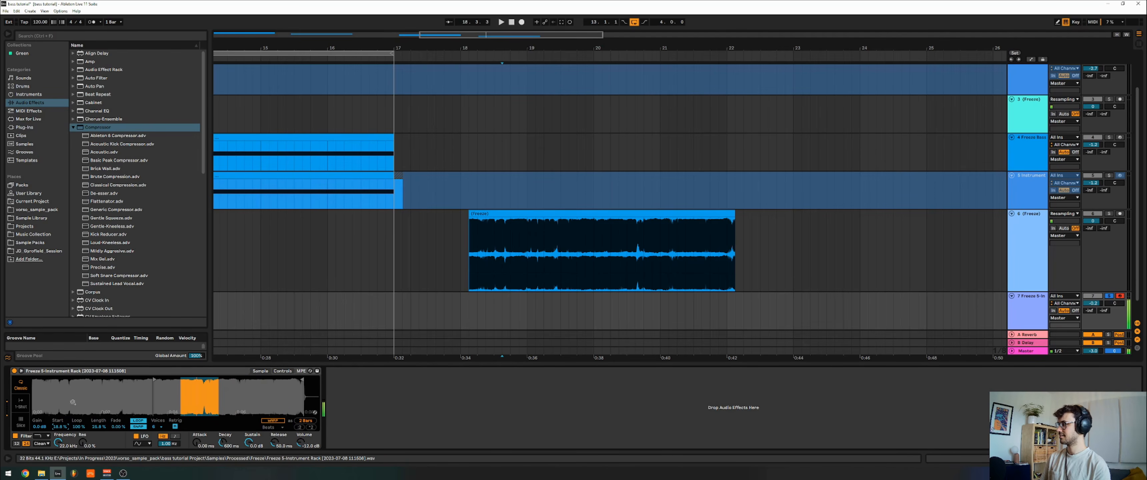
left_click_drag(154, 380, 33, 379)
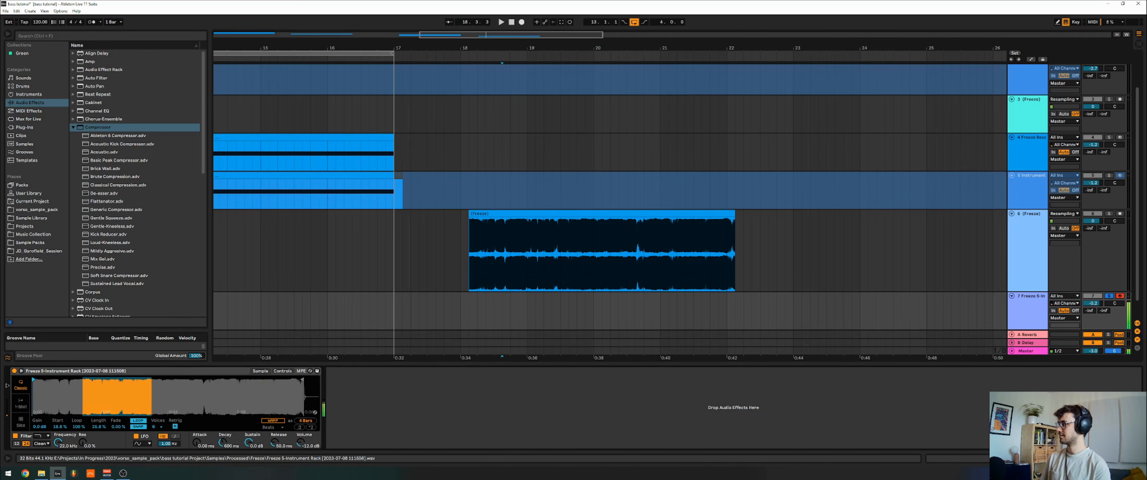
Group the Simpler into an Instrument Rack and insert the Expression Control MIDI effect before it
left_click(194, 372)
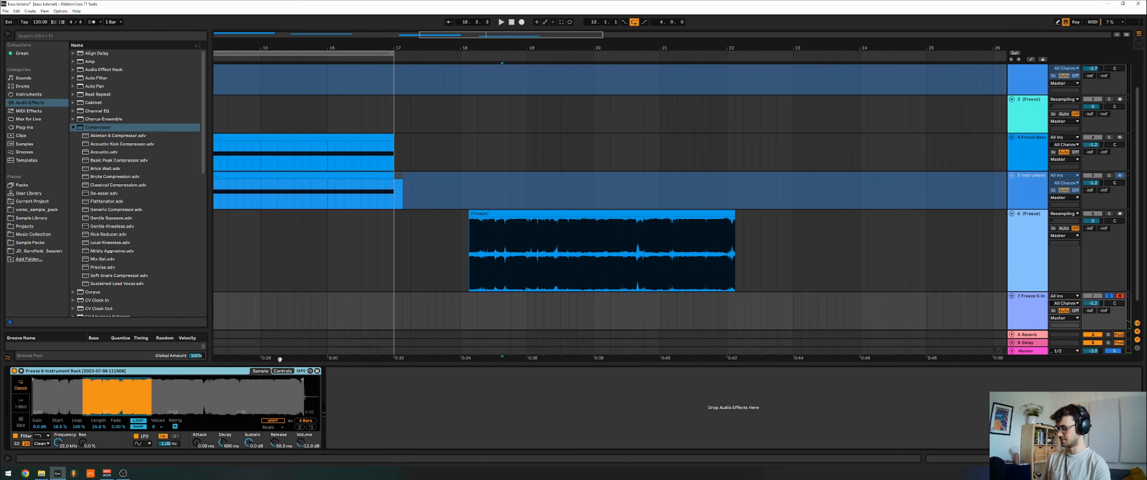
key("ctrl+g")
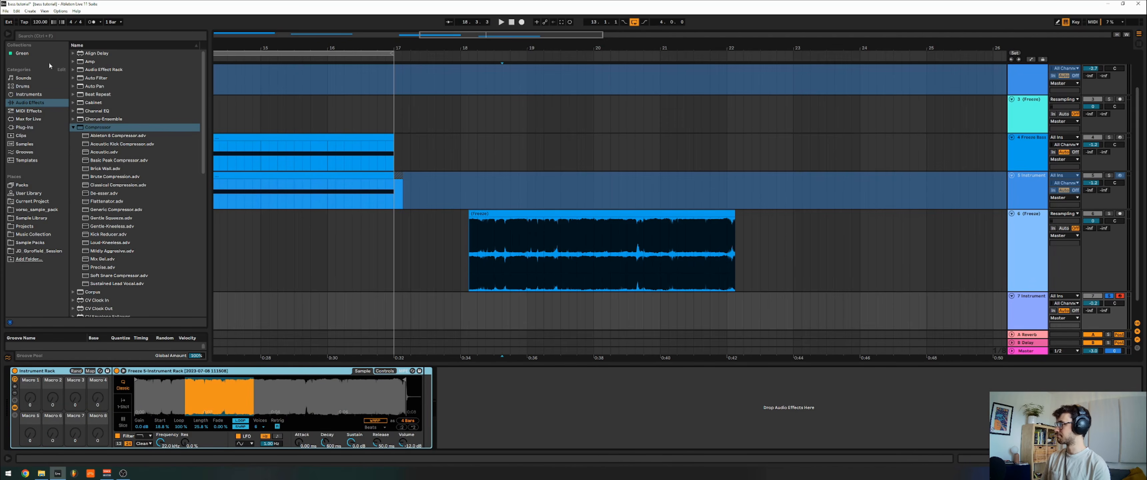
left_click(52, 36)
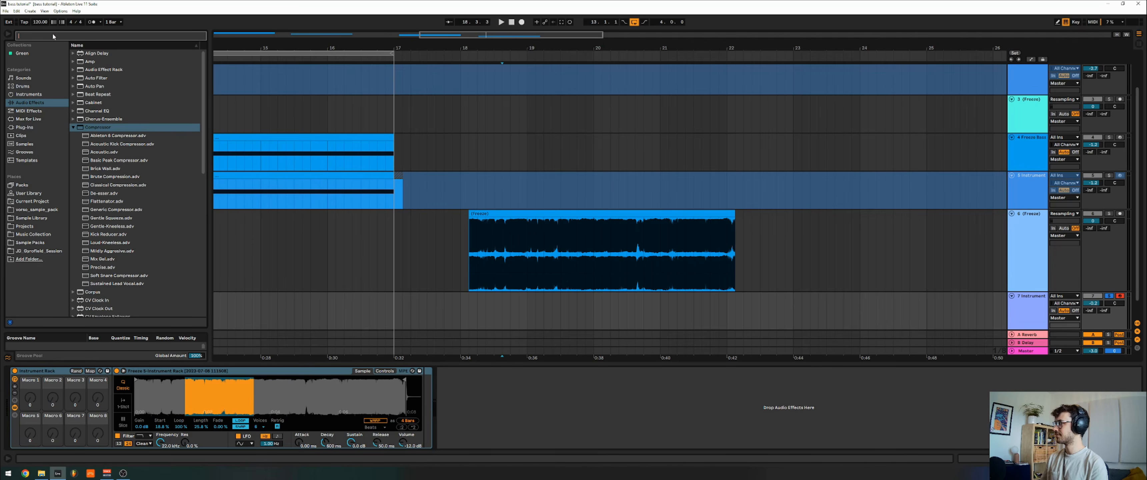
type("express")
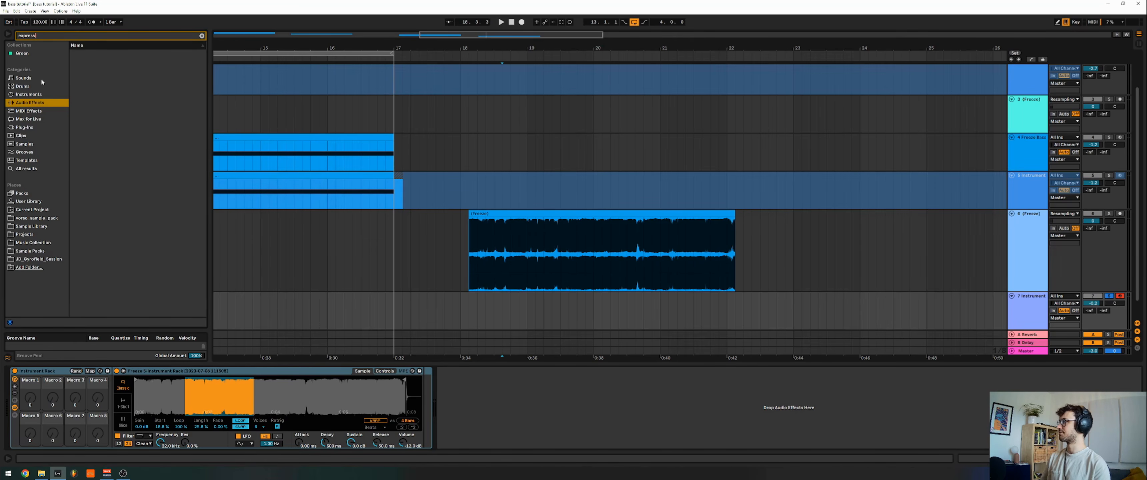
left_click(38, 111)
left_click_drag(95, 54, 117, 400)
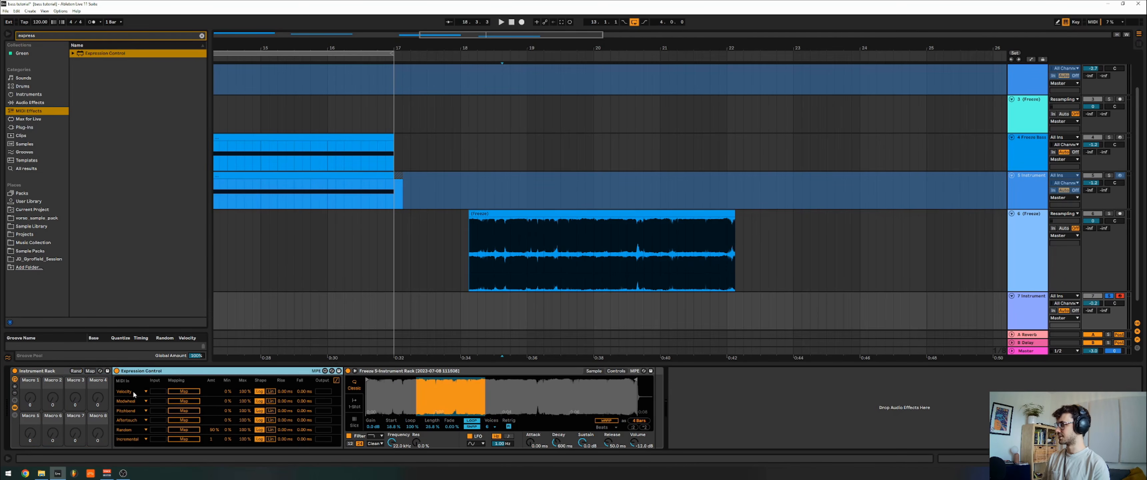
Set all the modulation sources in Expression Control to Random
left_click(132, 391)
left_click(127, 441)
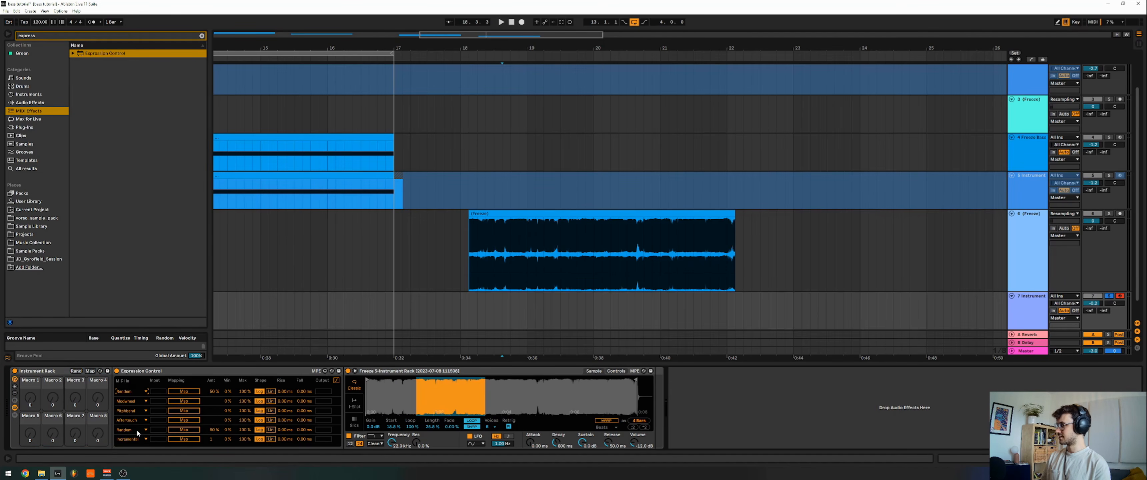
left_click(135, 401)
left_click(124, 450)
left_click(134, 401)
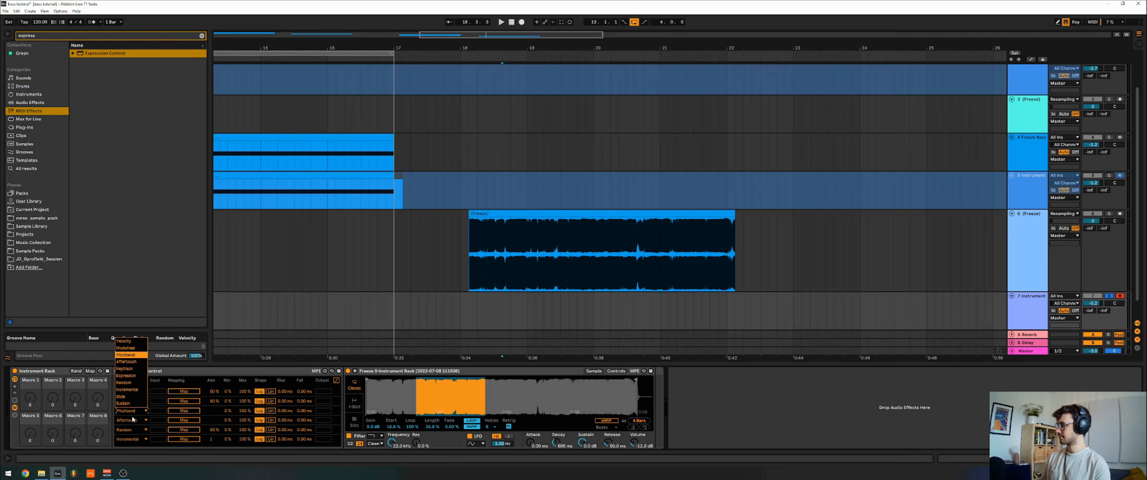
left_click(134, 383)
left_click(131, 421)
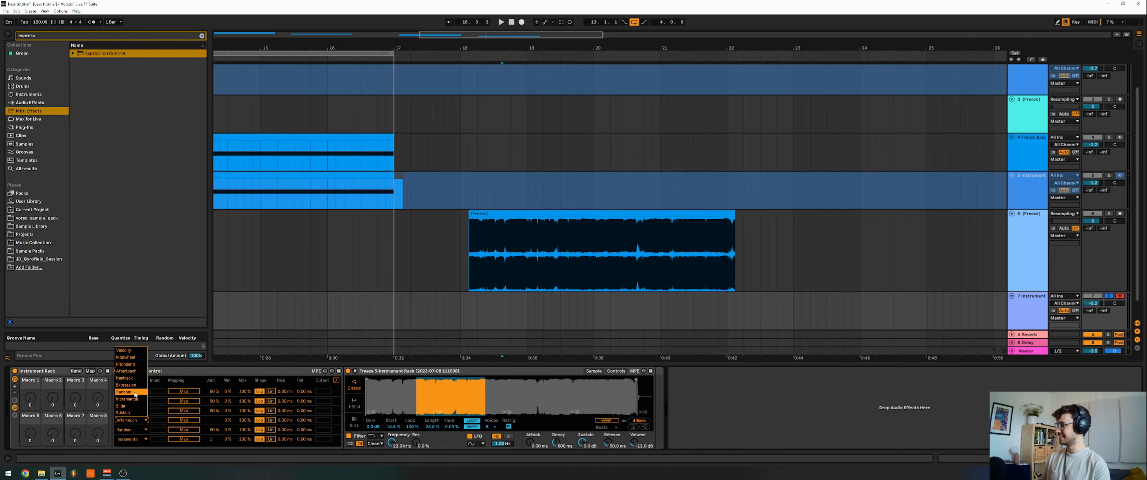
left_click(133, 411)
left_click(135, 419)
left_click(135, 412)
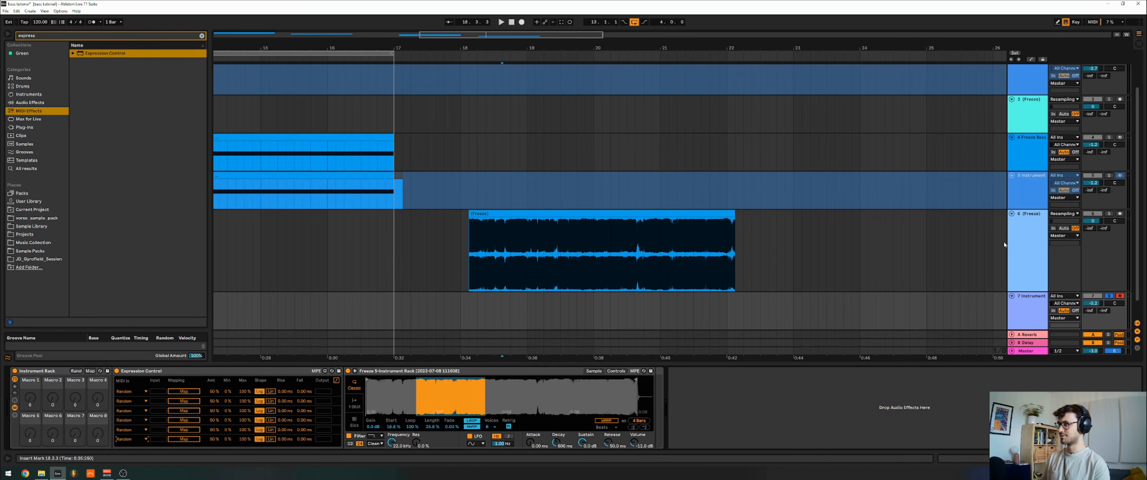
Try mapping the first two random sources to the Simpler's Start and Loop length, and audition the result
left_click(194, 392)
left_click(400, 428)
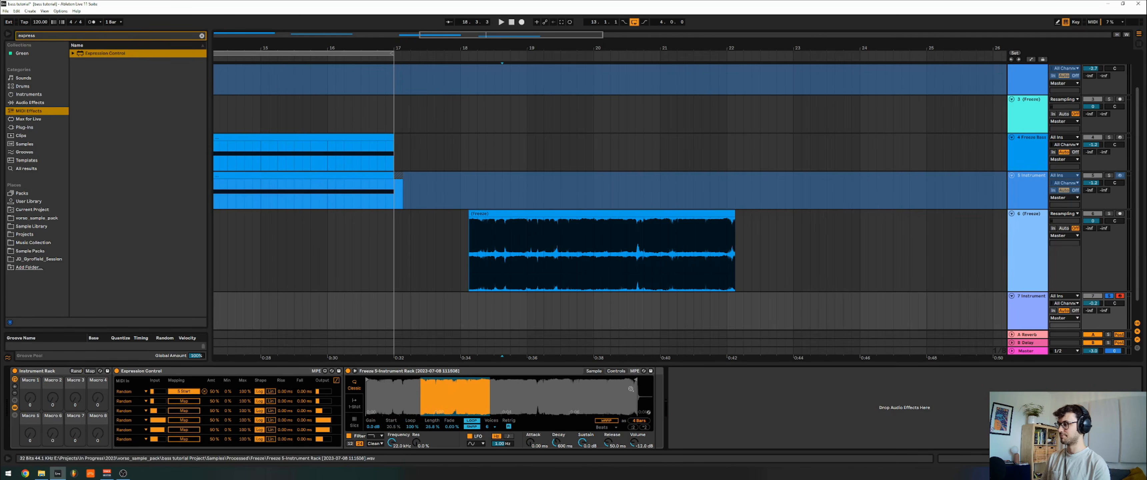
scroll(1001, 282, "right", 5)
scroll(968, 290, "right", 1)
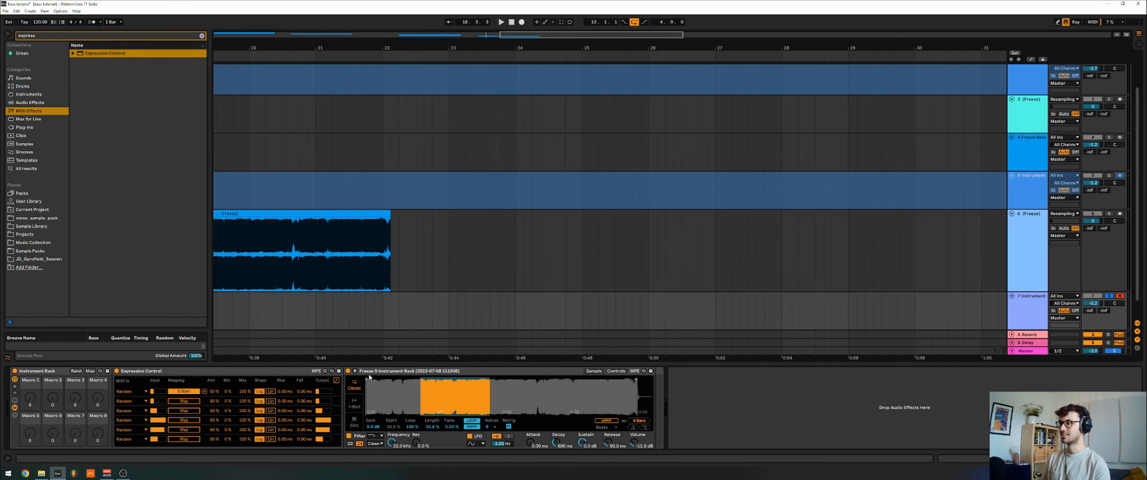
left_click(192, 401)
left_click(412, 427)
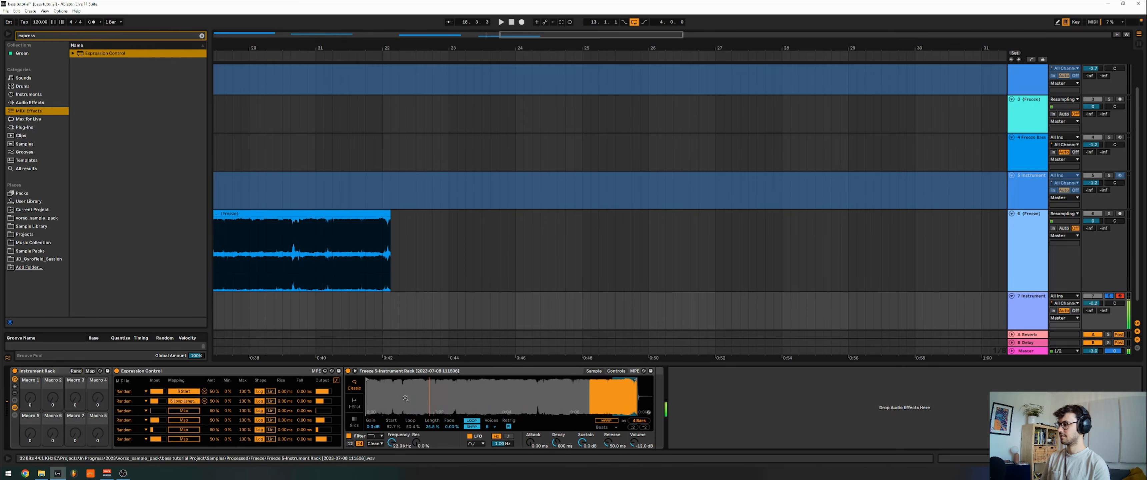
scroll(835, 276, "right", 3)
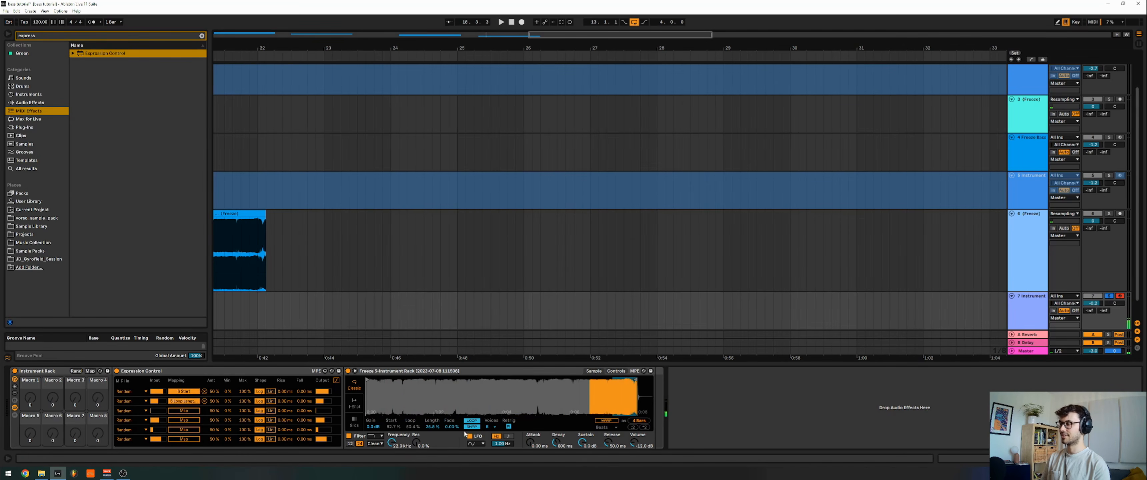
Limit the Simpler to 1 voice and clear both Expression Control mappings
left_click(487, 427)
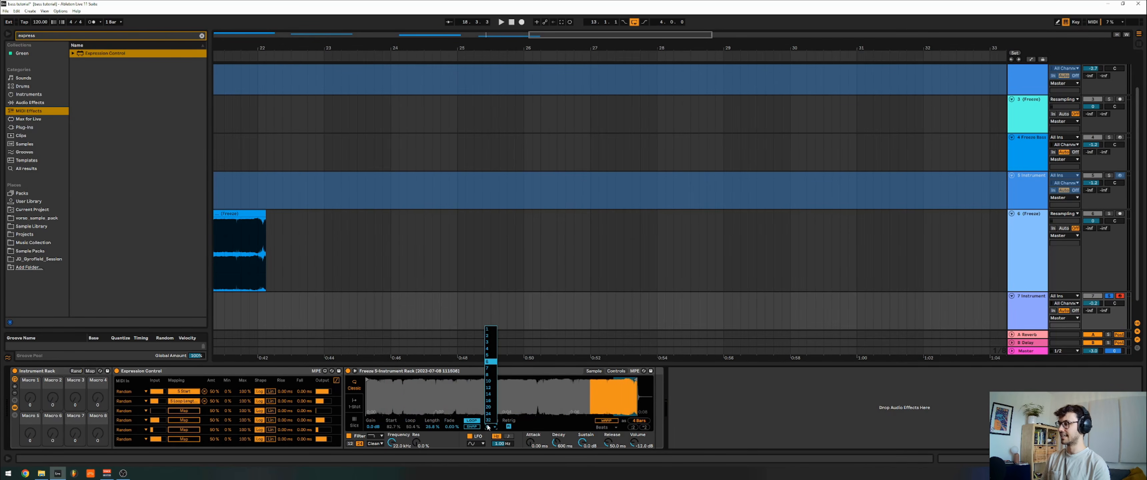
left_click(491, 332)
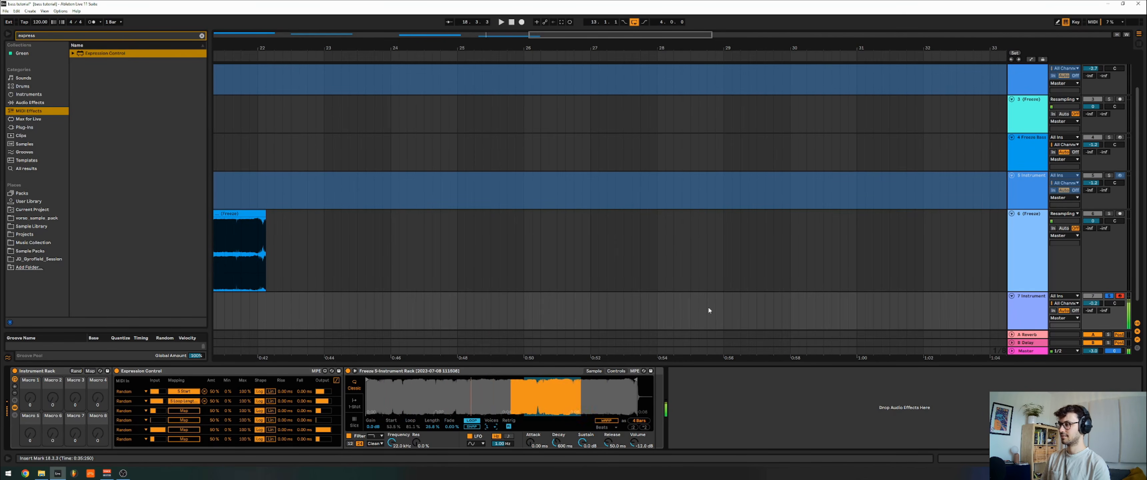
left_click(204, 401)
left_click(204, 391)
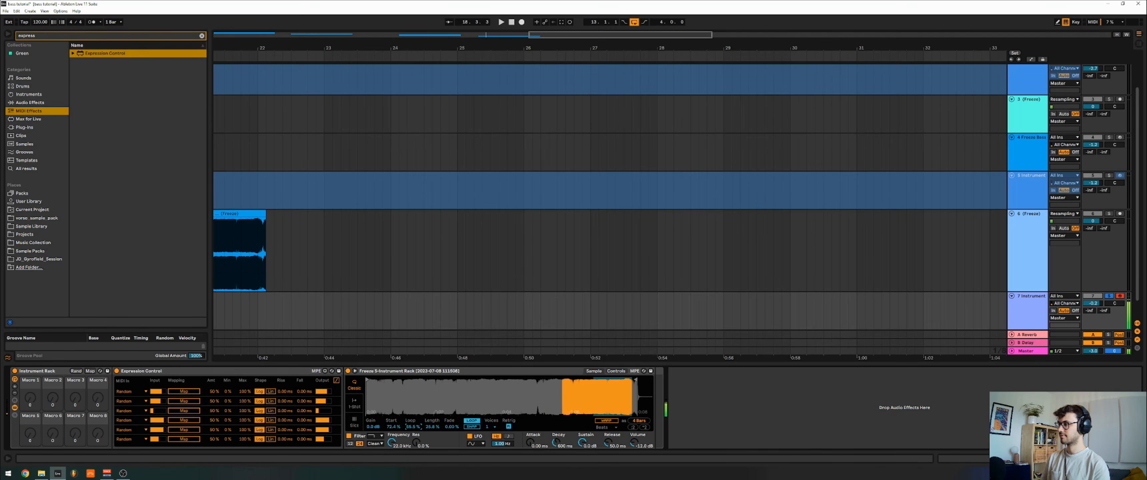
Set the Simpler's Loop to 100 % and shorten its Length to about 9.38 %
left_click_drag(412, 427, 412, 387)
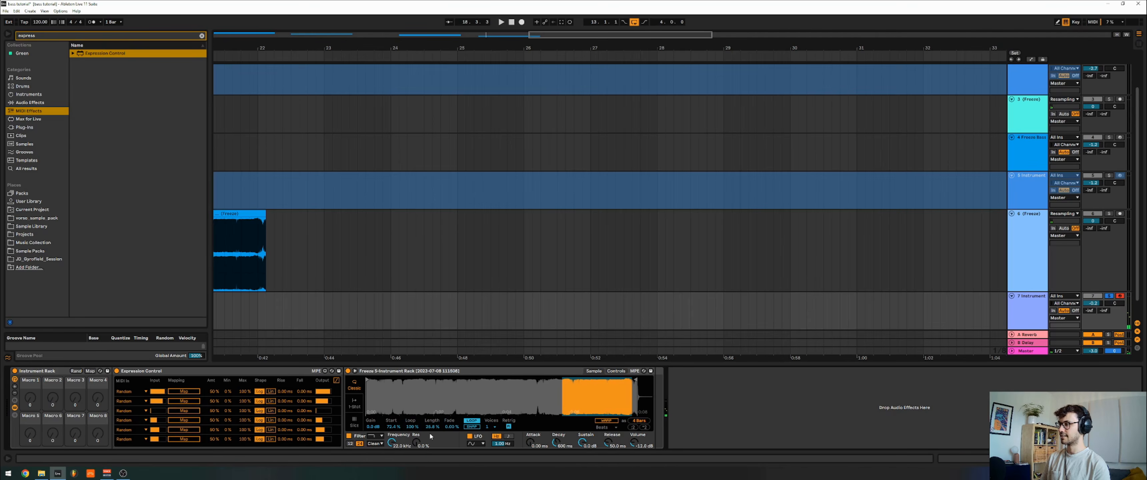
left_click_drag(430, 427, 430, 437)
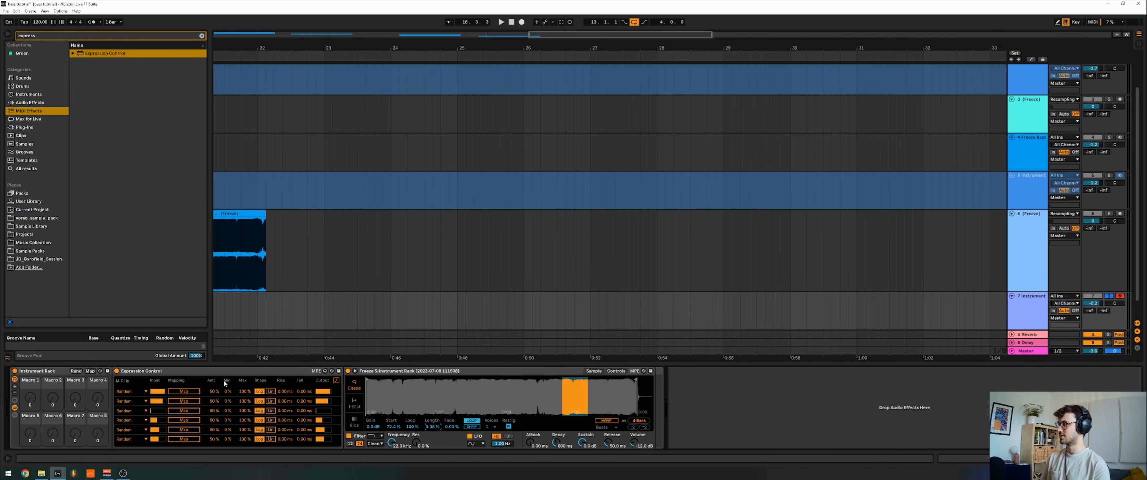
Map the first random source to the Simpler's Start and the second to its Length
left_click(192, 391)
left_click(389, 426)
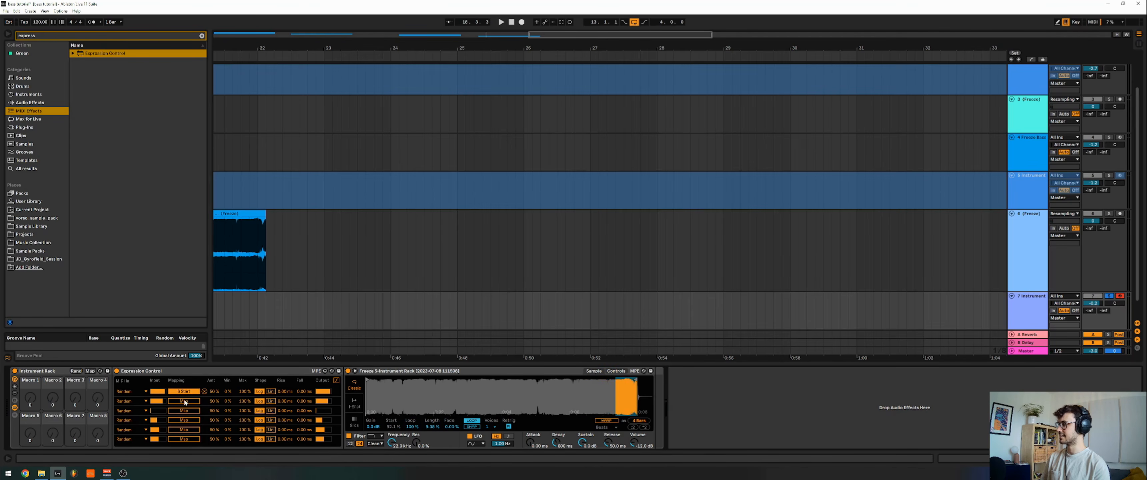
left_click(428, 427)
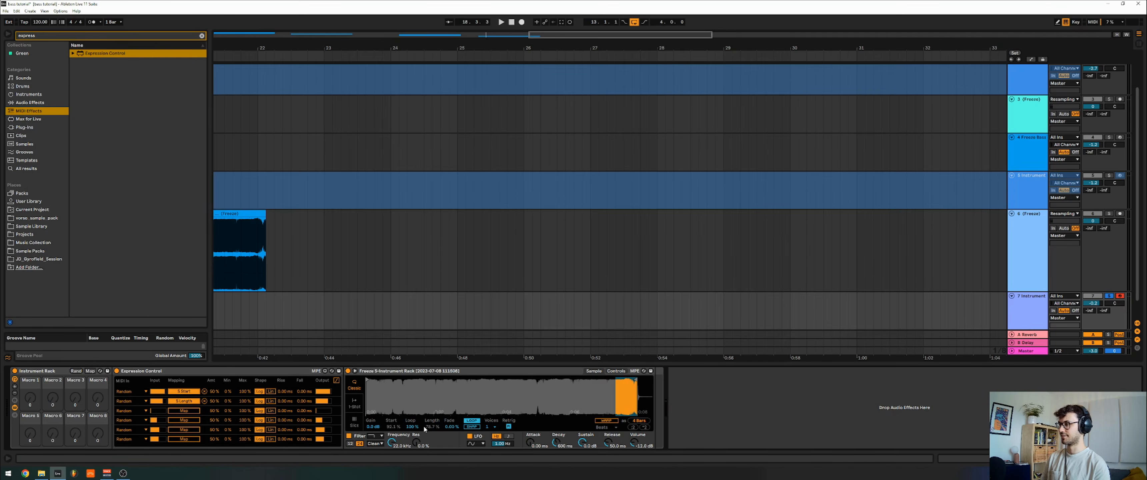
Play the same note repeatedly to audition the randomised sample start and length
key("a")
key("a")
key("a")
key("a")
key("a")
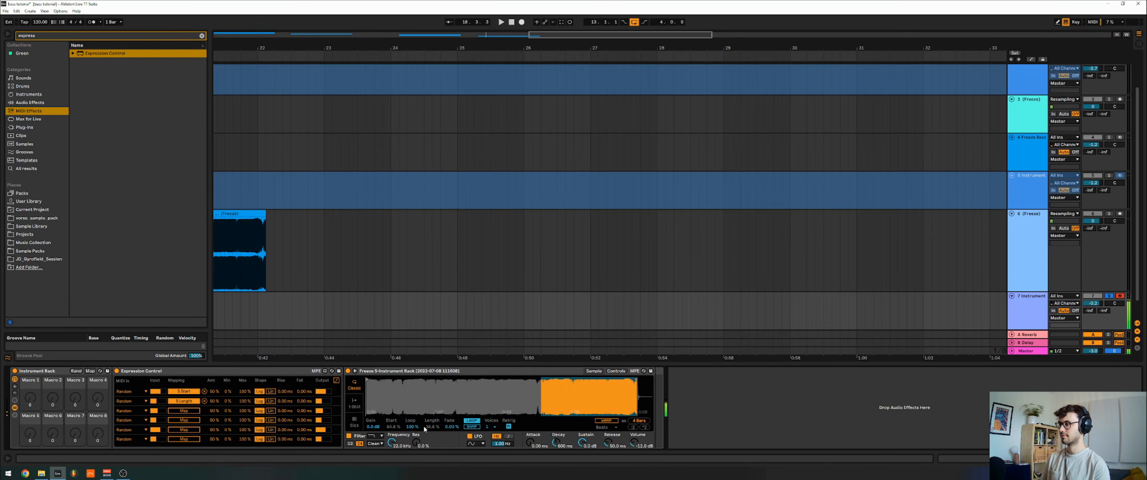
key("a")
key("a")
key("a")
key("a")
key("a")
key("a")
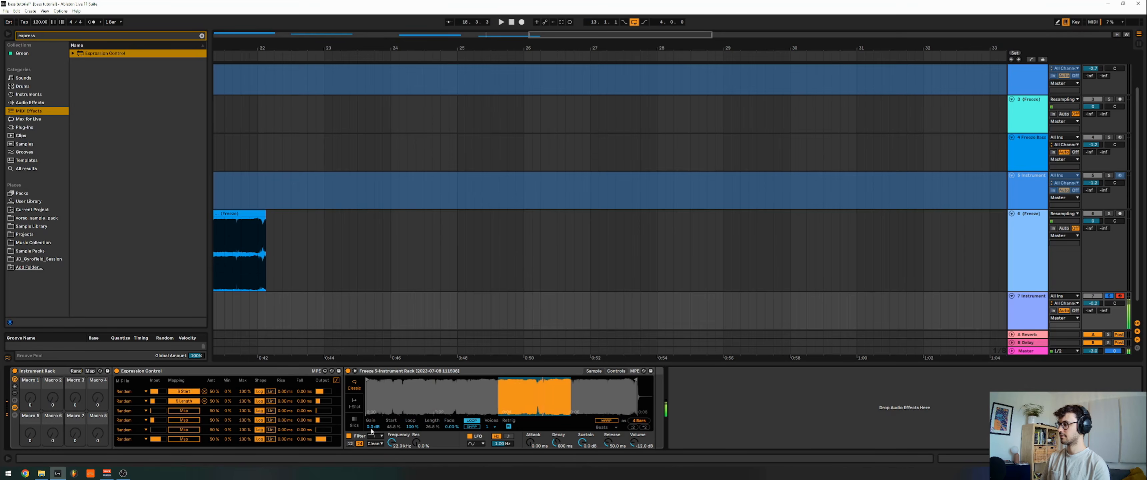
Keep retriggering the note to hear how the full-range random Length changes the looped sample region
left_click_drag(412, 426, 412, 444)
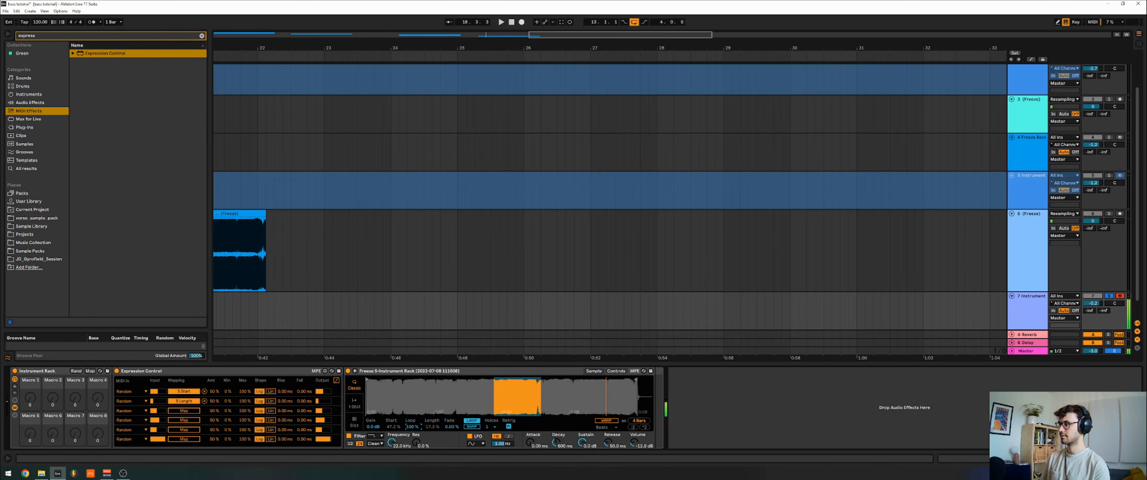
key("a")
key("a")
key("a")
key("a")
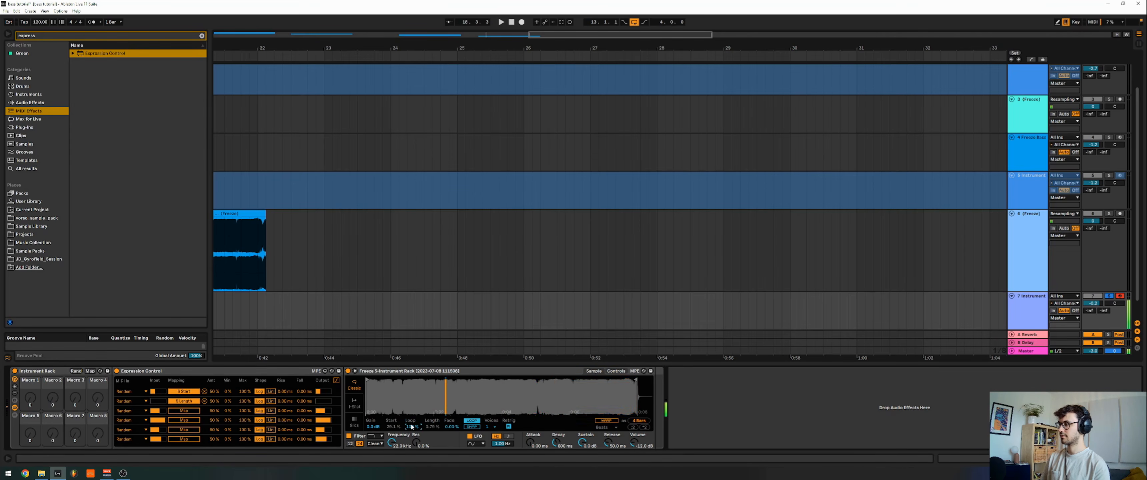
key("a")
key("a")
key("a")
key("a")
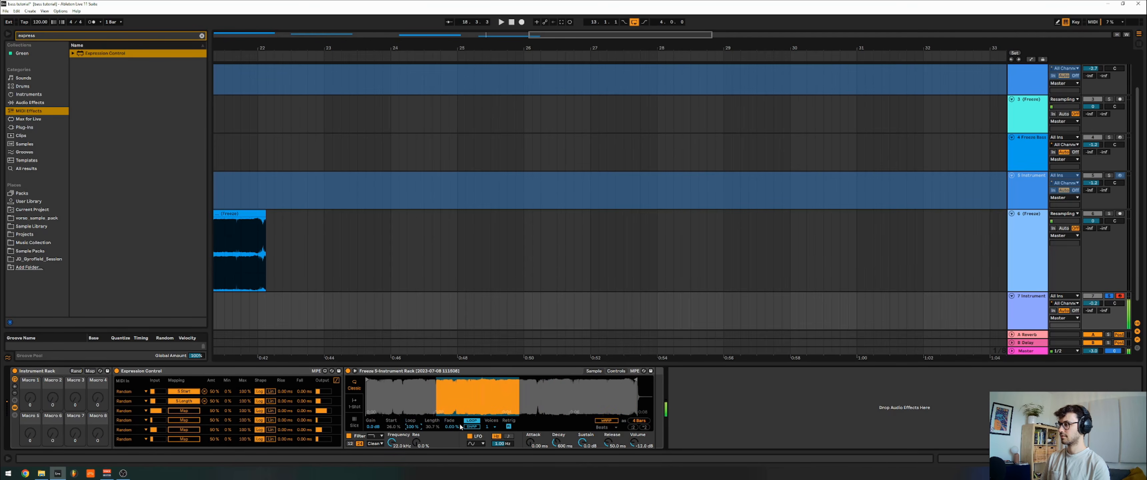
Reduce the maximum of the Expression Control's Length mapping to about 11 % and audition the shorter random regions
left_click_drag(240, 403, 241, 434)
key("a")
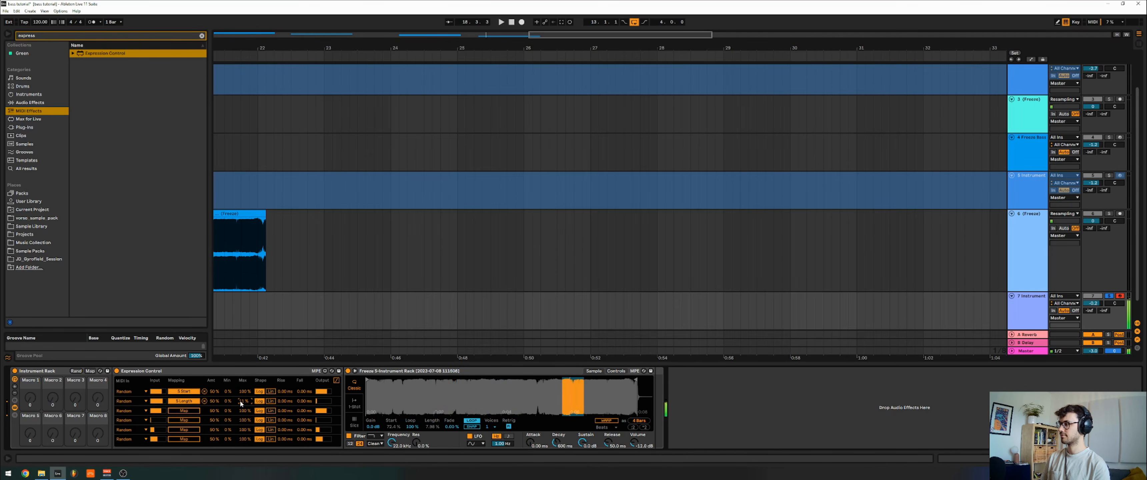
key("a")
key("a")
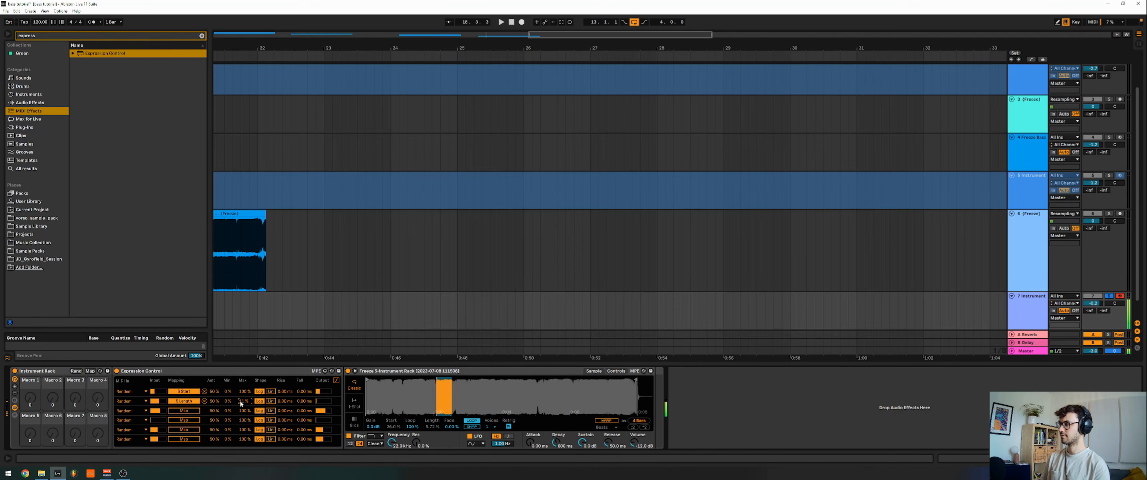
key("a")
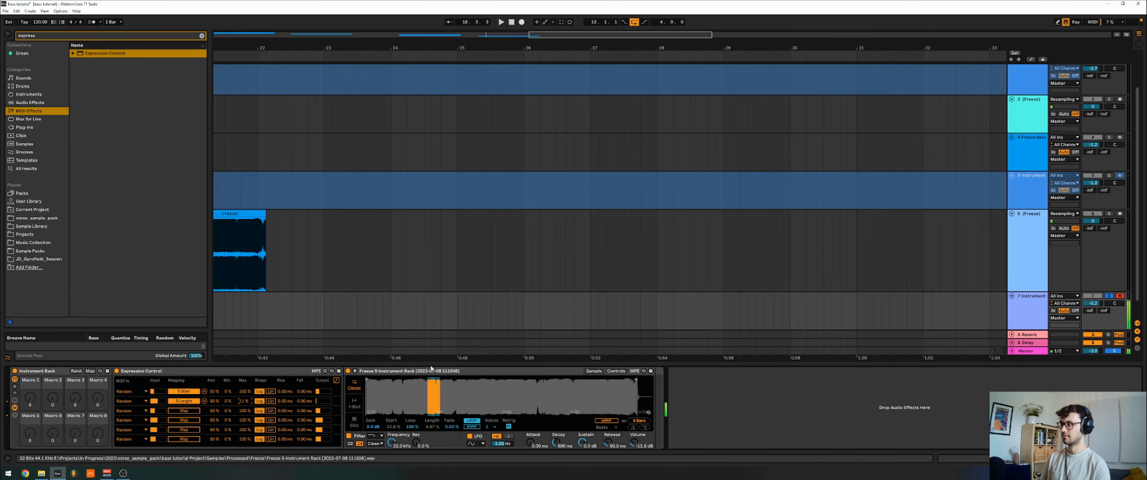
key("a")
Raise the Simpler's loop Fade to about 7.81 % and replay the note several times to check the crossfaded loop
left_click_drag(610, 46, 486, 17)
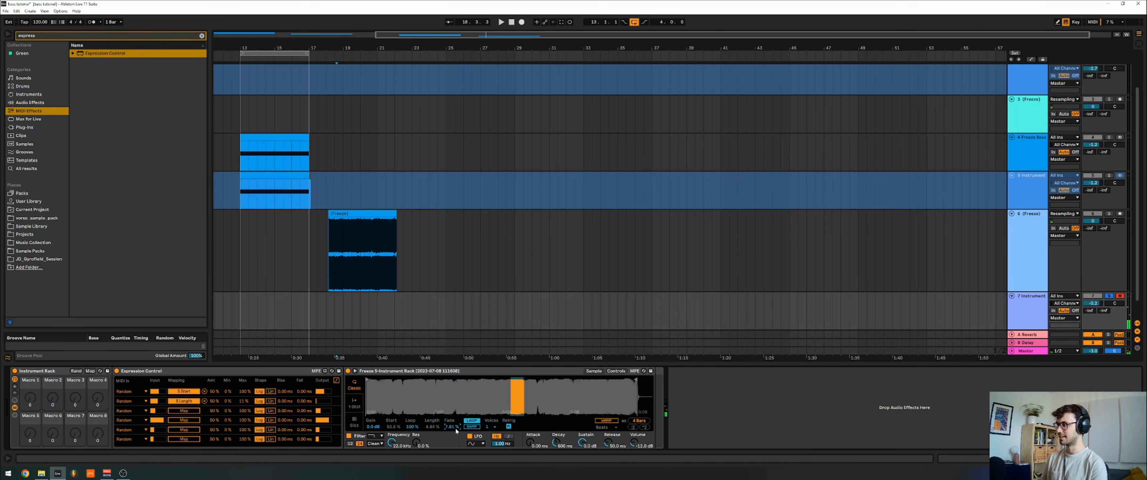
key("a")
key("a")
key("a")
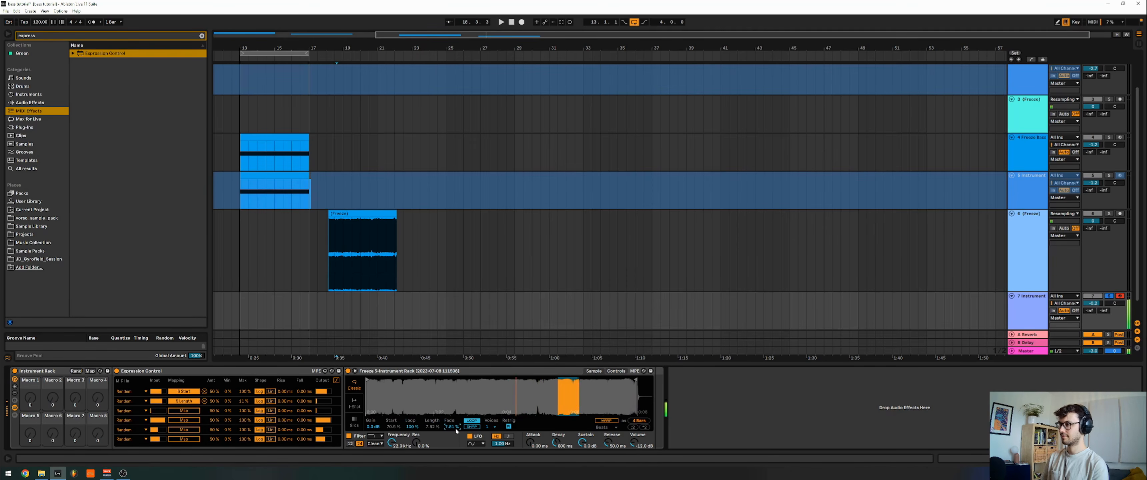
key("a")
key("a")
left_click(616, 370)
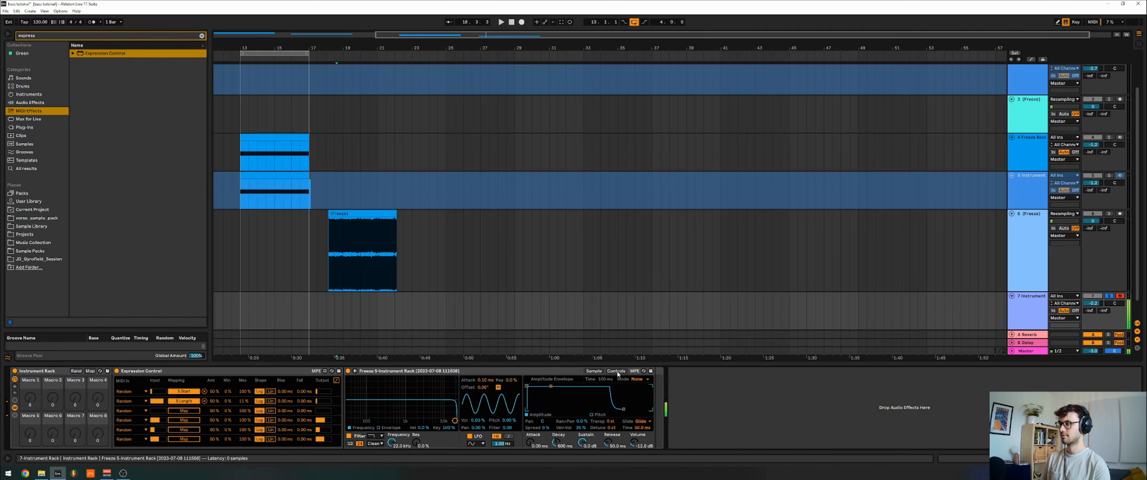
Create a four-bar MIDI clip at bar 33 on the resampled Simpler track and insert a one-beat C3 note at its start
key("ctrl+shift+m")
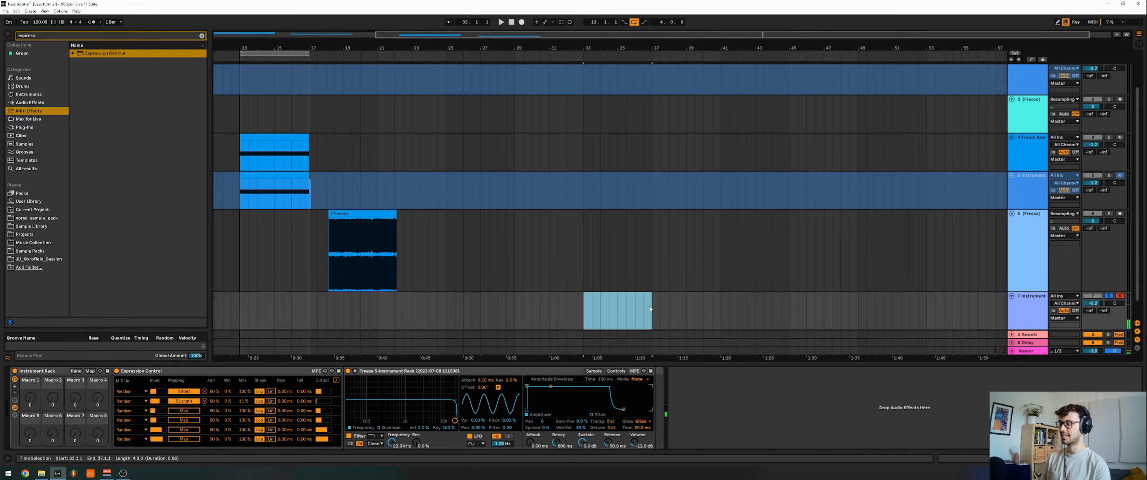
left_click(649, 306)
scroll(147, 383, "down", 2)
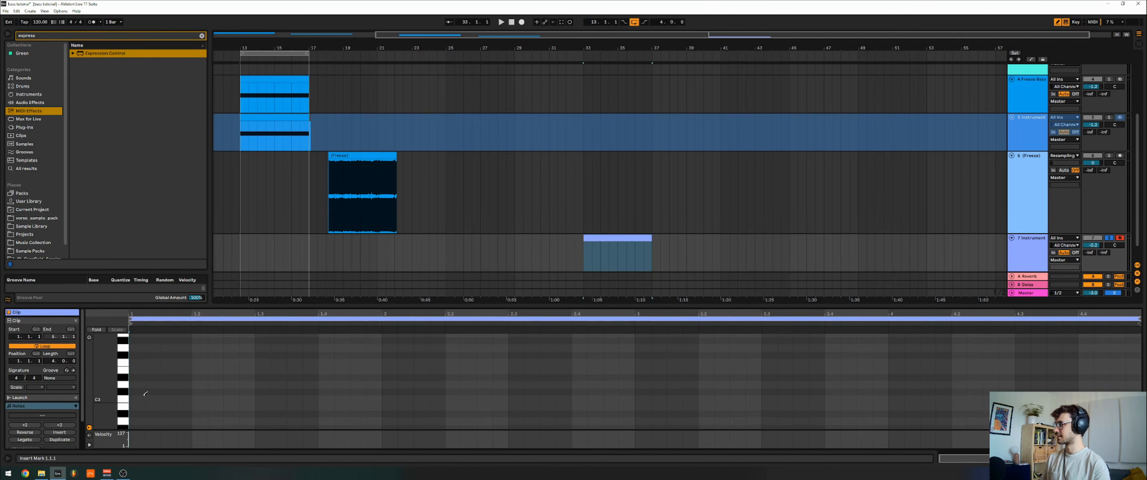
double_click(143, 392)
key("shift+Right")
key("Down")
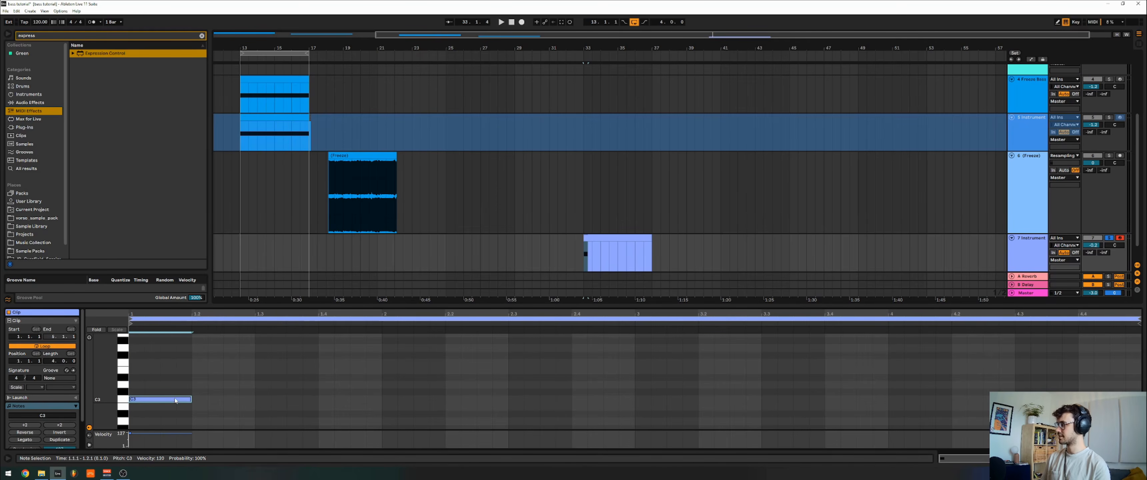
Duplicate the one-beat C3 note until repeated notes fill all four bars of the clip
key("ctrl+d")
key("ctrl+d")
key("ctrl+d")
left_click_drag(161, 385, 341, 414)
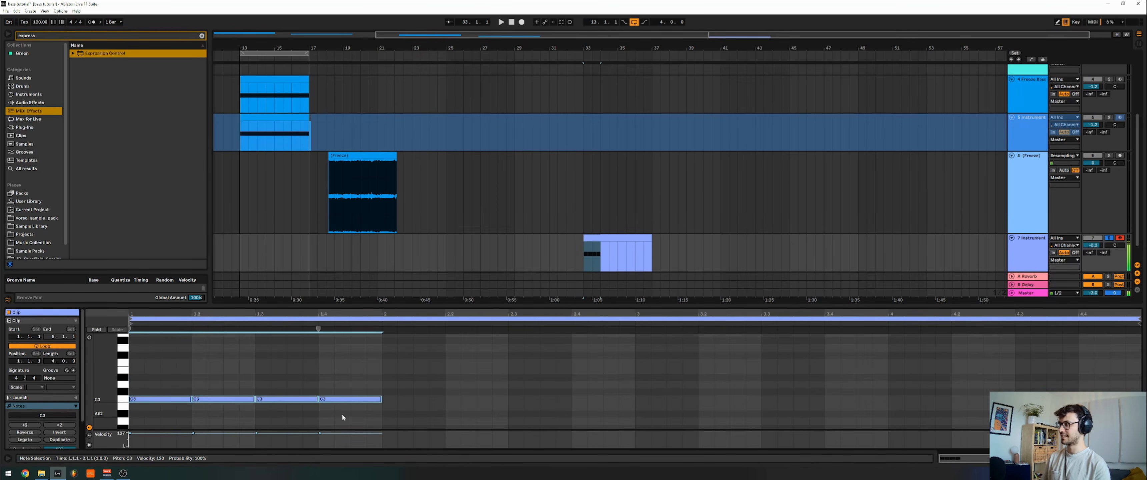
key("ctrl+d")
key("ctrl+d")
key("ctrl+d")
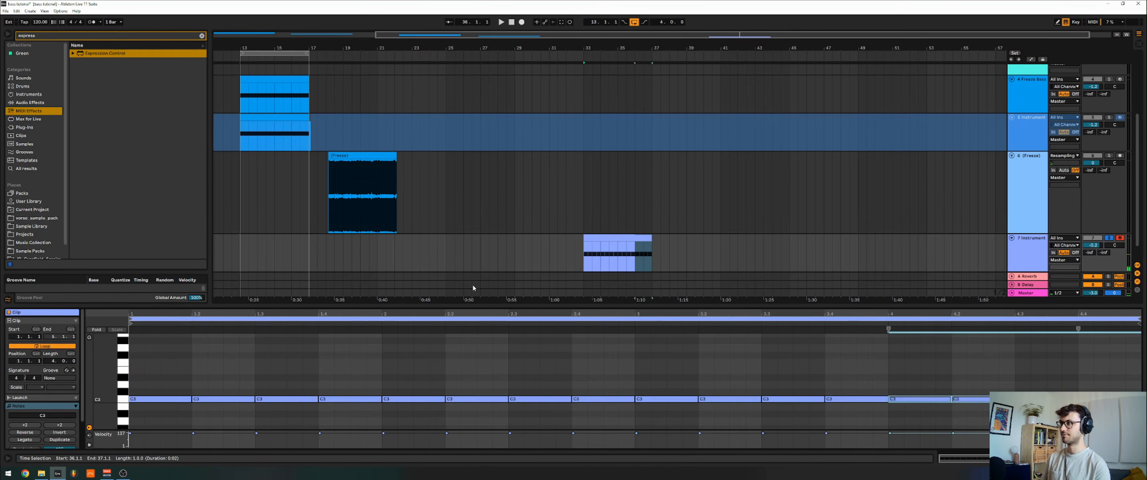
Play the new clip and set the minimum of the Length mapping to 4 %
left_click(603, 236)
key("space")
key("shift+Tab")
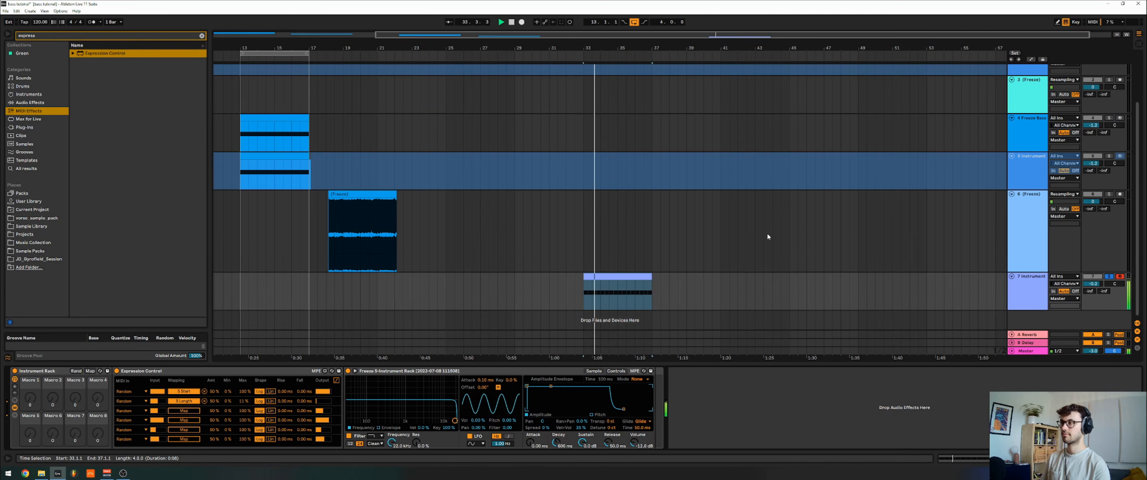
left_click(593, 371)
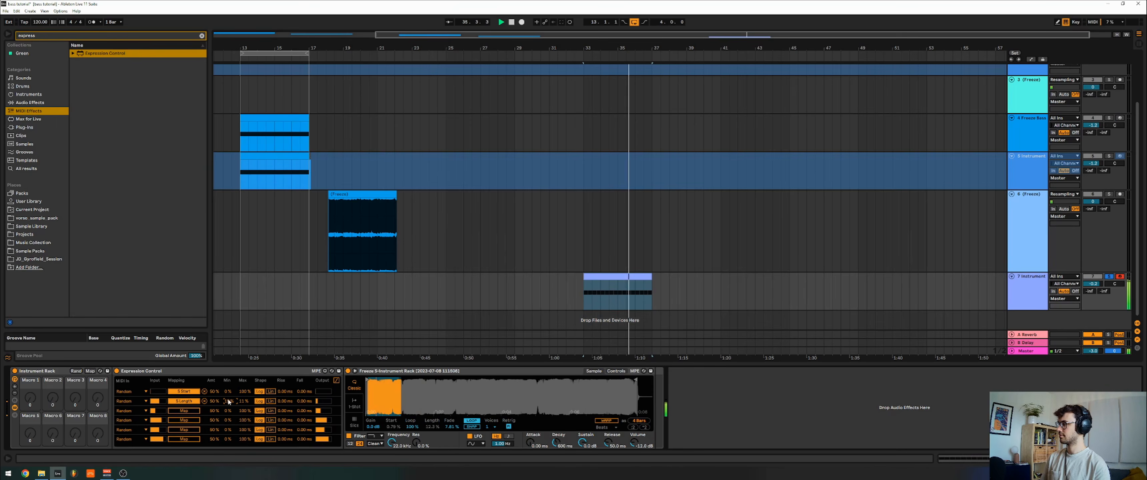
left_click_drag(228, 398, 231, 400)
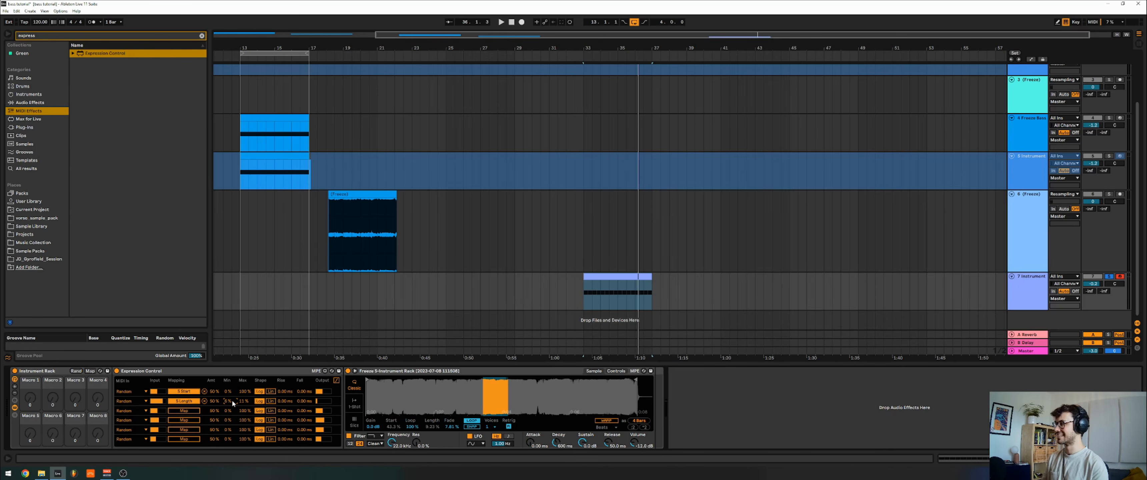
key("space")
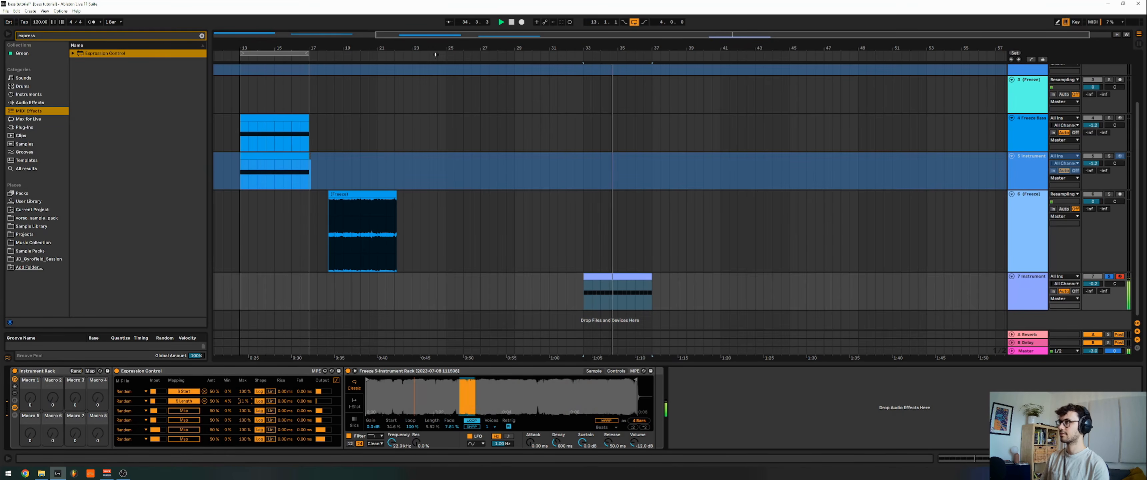
Set the arrangement loop around the clip at bars 33 to 37 and show the Simpler's filter envelope settings
left_click_drag(285, 50, 617, 95)
left_click(616, 371)
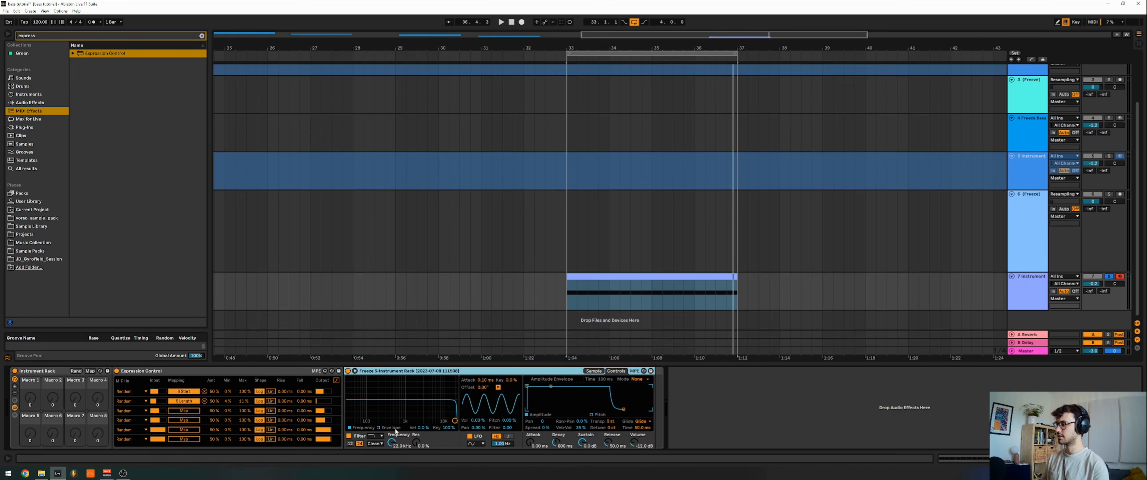
left_click(382, 428)
key("space")
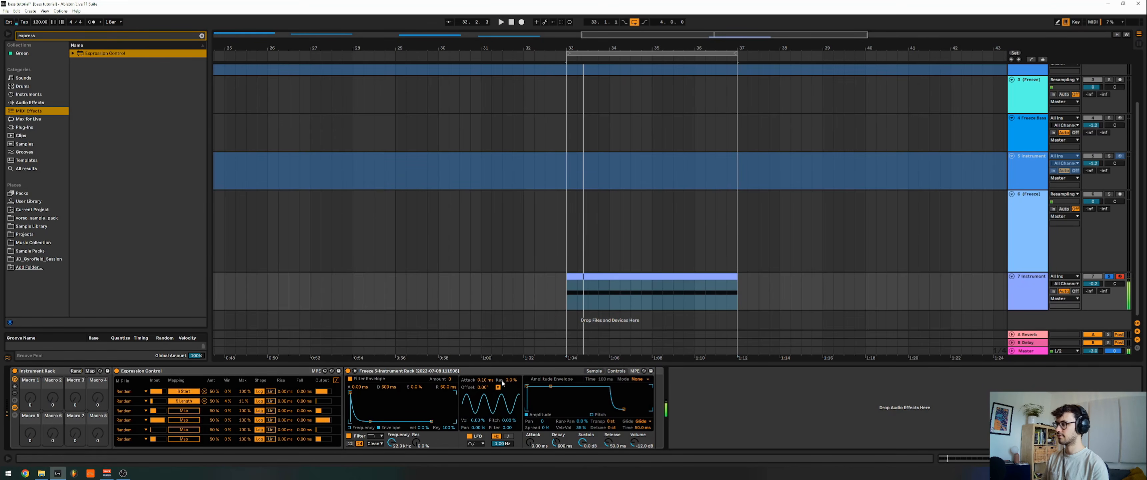
left_click(614, 371)
left_click(601, 372)
left_click(611, 372)
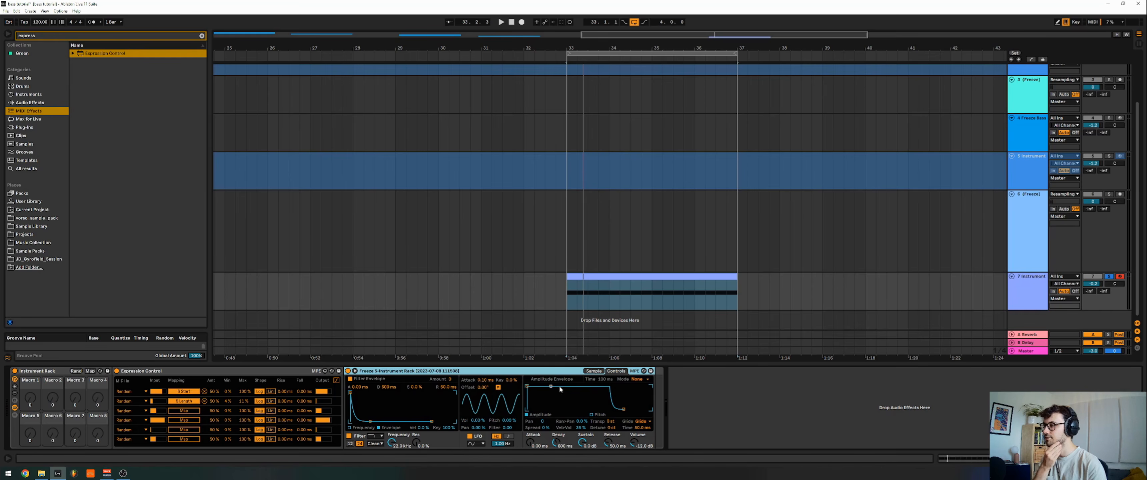
Show the Simpler's pitch envelope and map its Amount and Decay to the third and fourth random sources
left_click(596, 418)
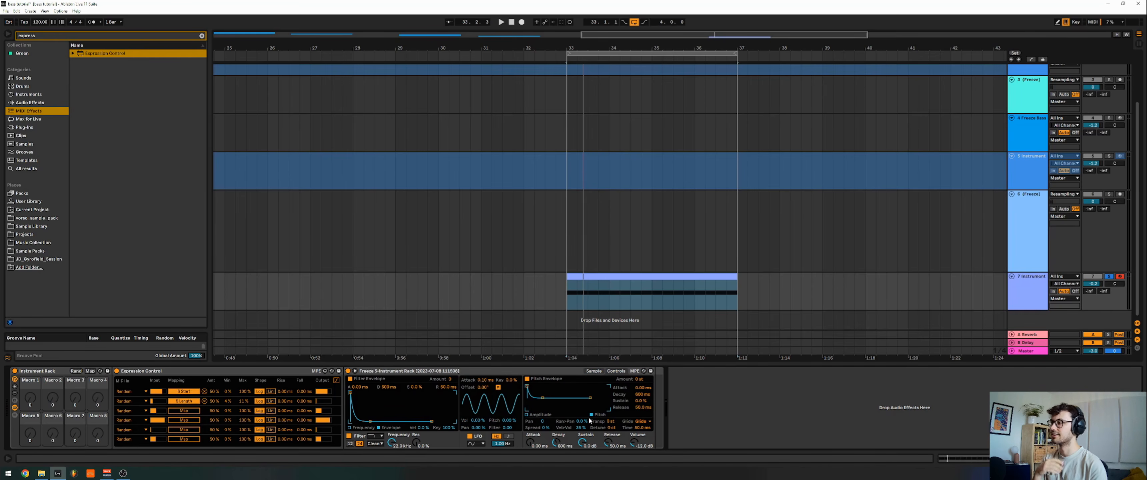
key("space")
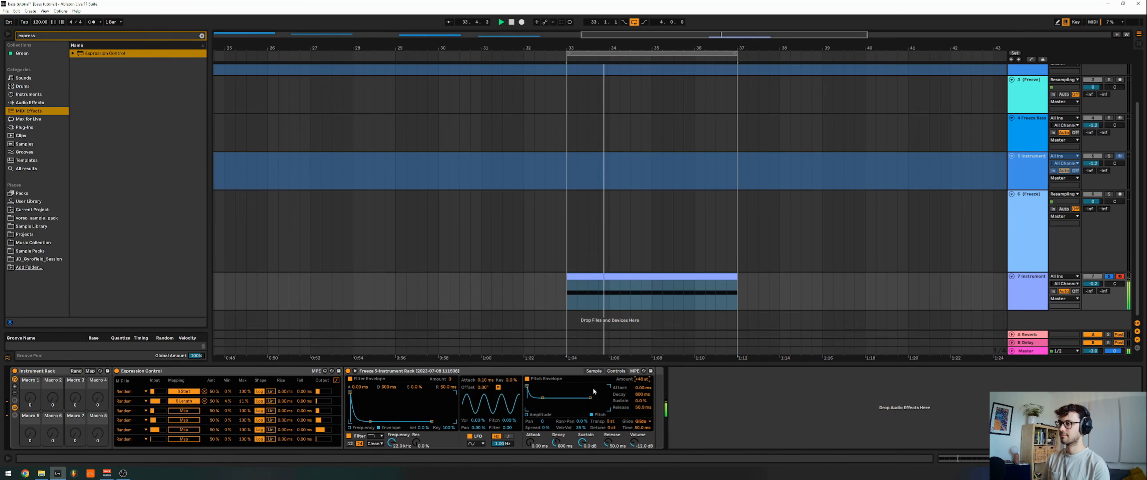
left_click(639, 379)
left_click(189, 420)
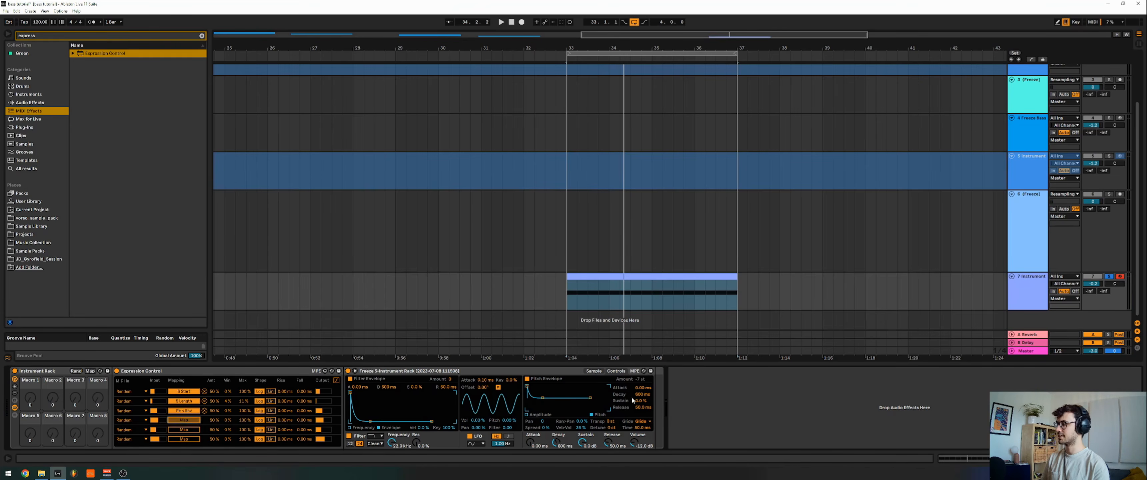
left_click(641, 394)
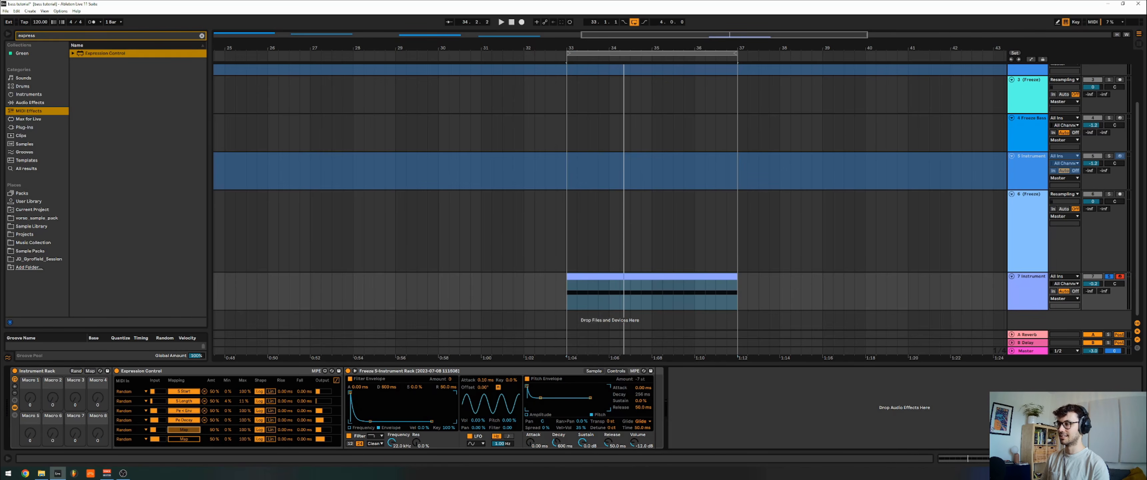
Map the pitch envelope's Attack and Sustain to the fifth and sixth random sources and play the clip
left_click(642, 387)
left_click(192, 440)
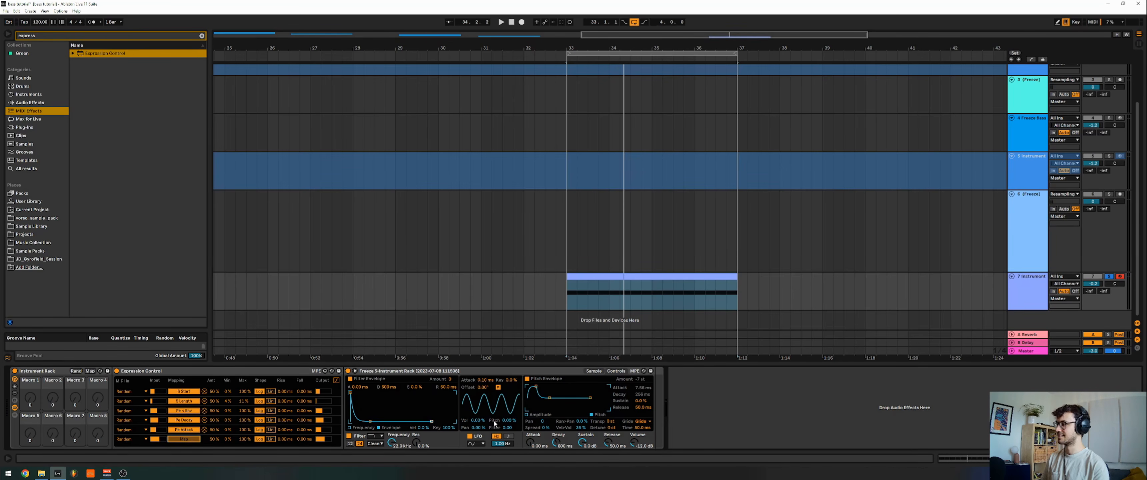
left_click(644, 401)
key("space")
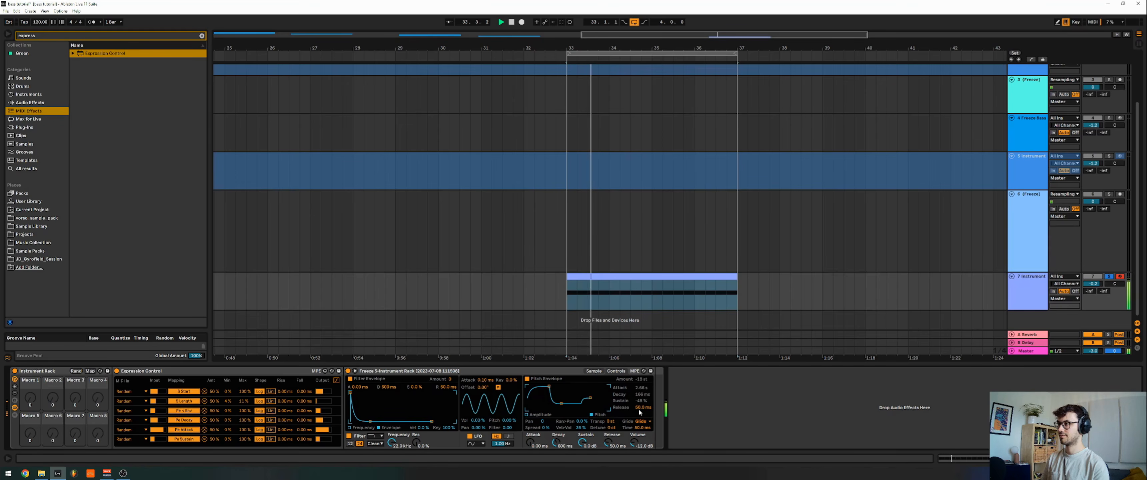
Duplicate the Expression Control, map its first two random sources to pitch envelope Release and Transpose, and play the clip
left_click(279, 371)
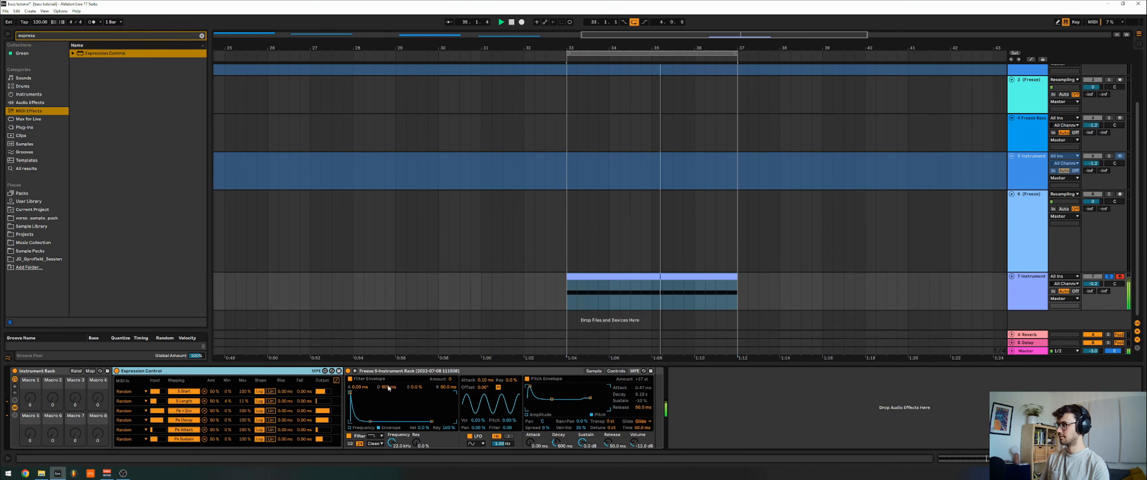
key("ctrl+d")
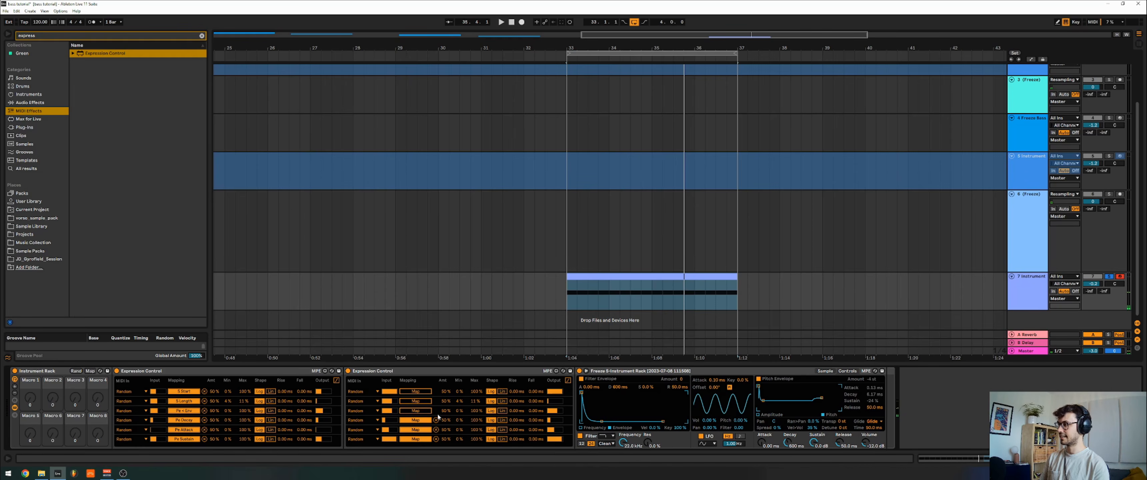
left_click(416, 391)
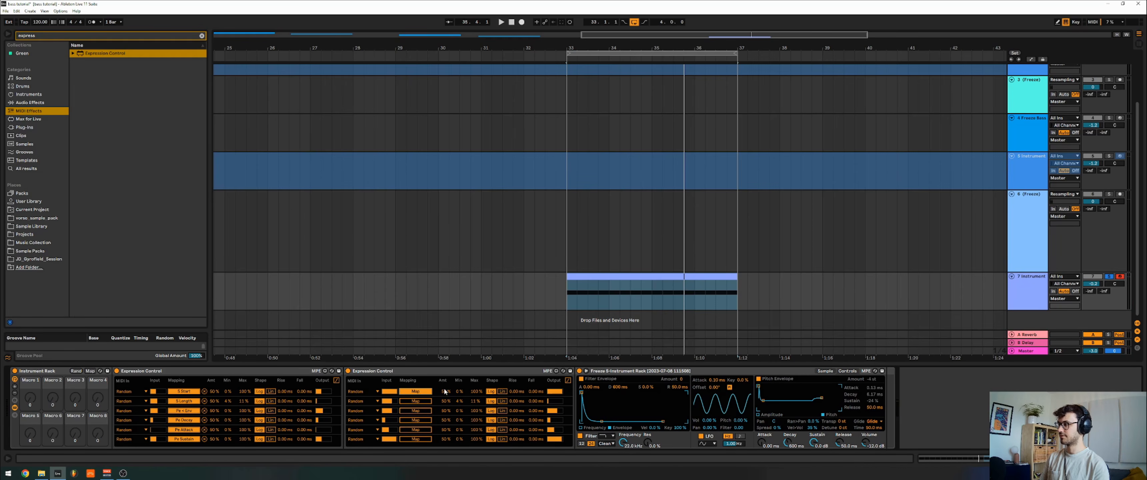
left_click(868, 407)
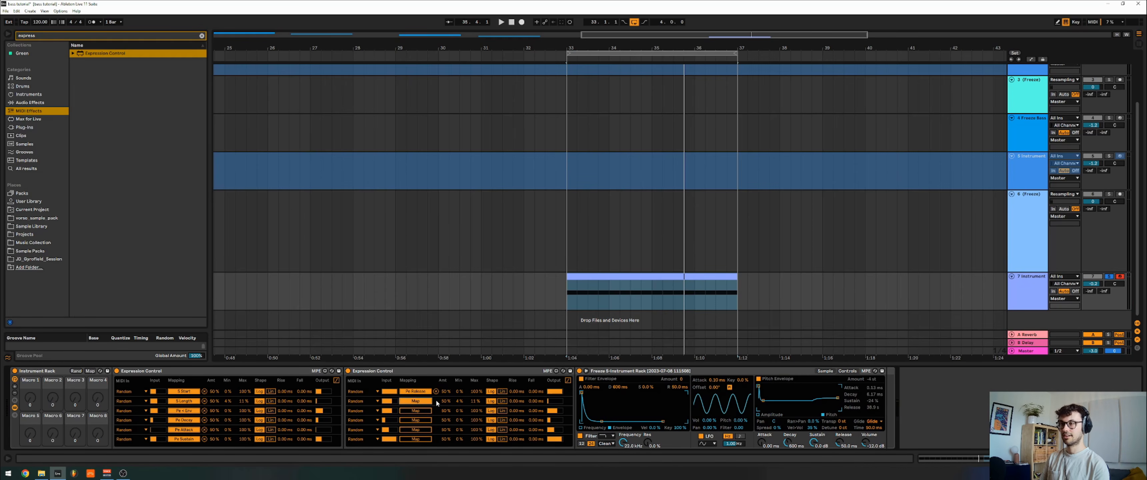
left_click(841, 421)
key("space")
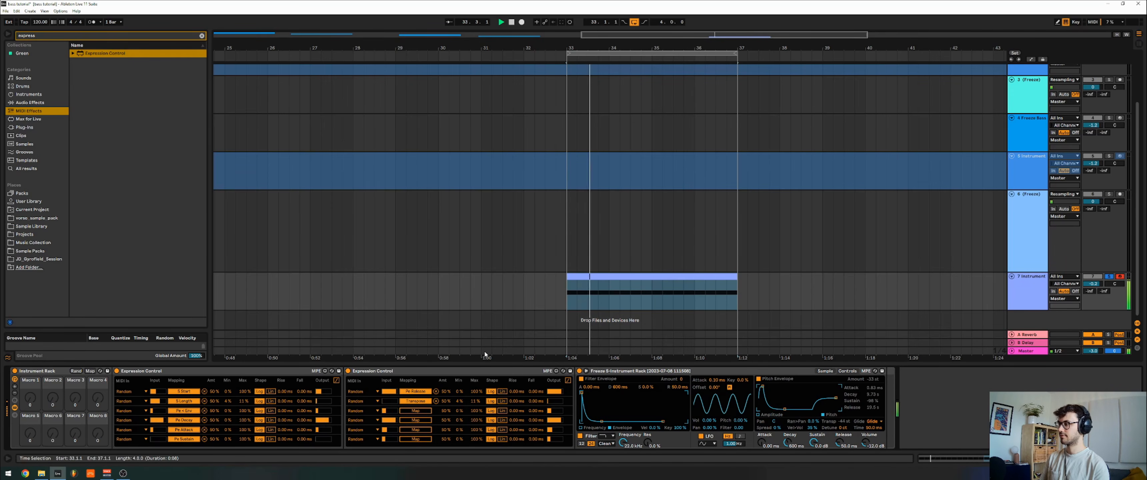
Narrow the random Transpose mapping's range during playback by raising its minimum to about 44 % and lowering its maximum
left_click_drag(474, 399, 480, 326)
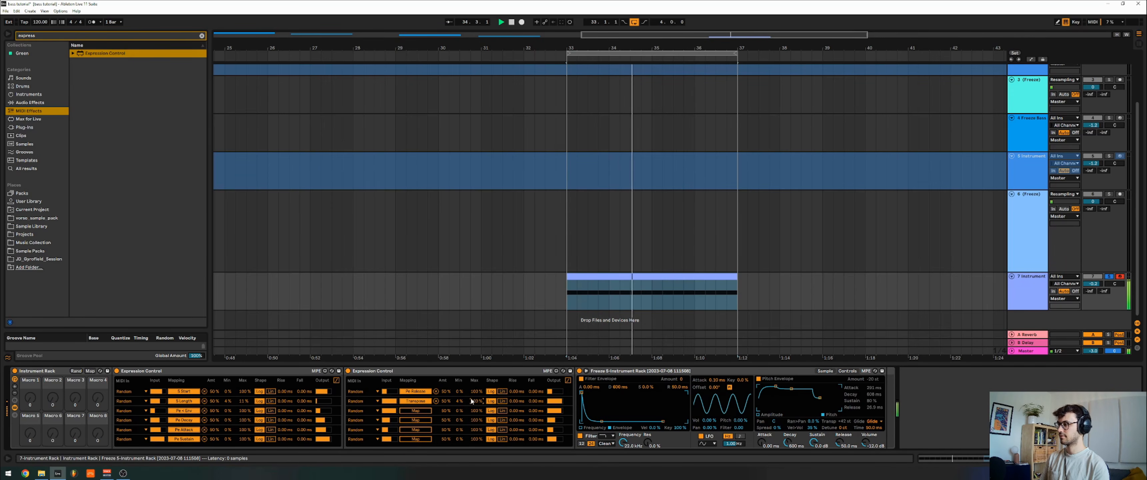
left_click_drag(459, 402, 459, 379)
left_click_drag(470, 398, 471, 410)
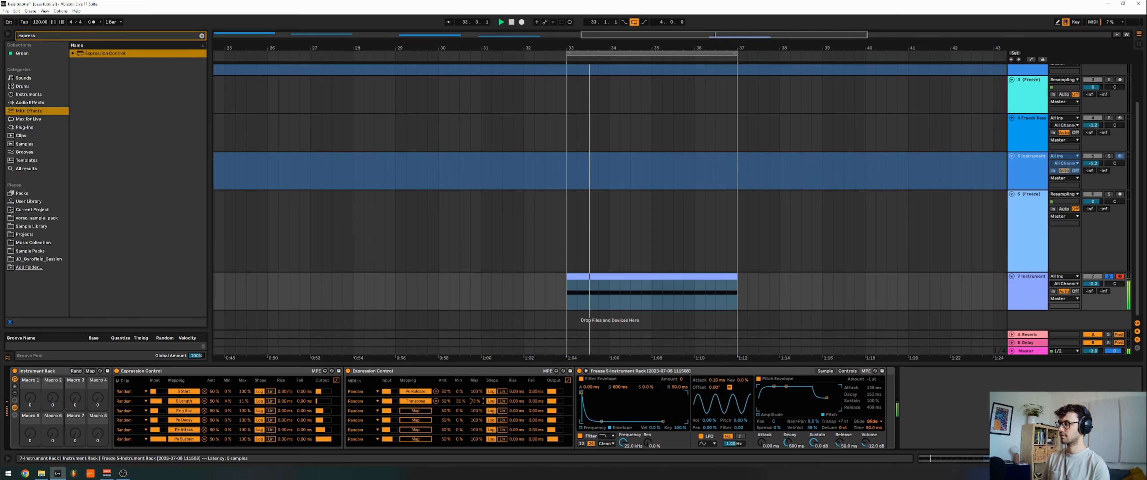
left_click_drag(457, 404, 470, 402)
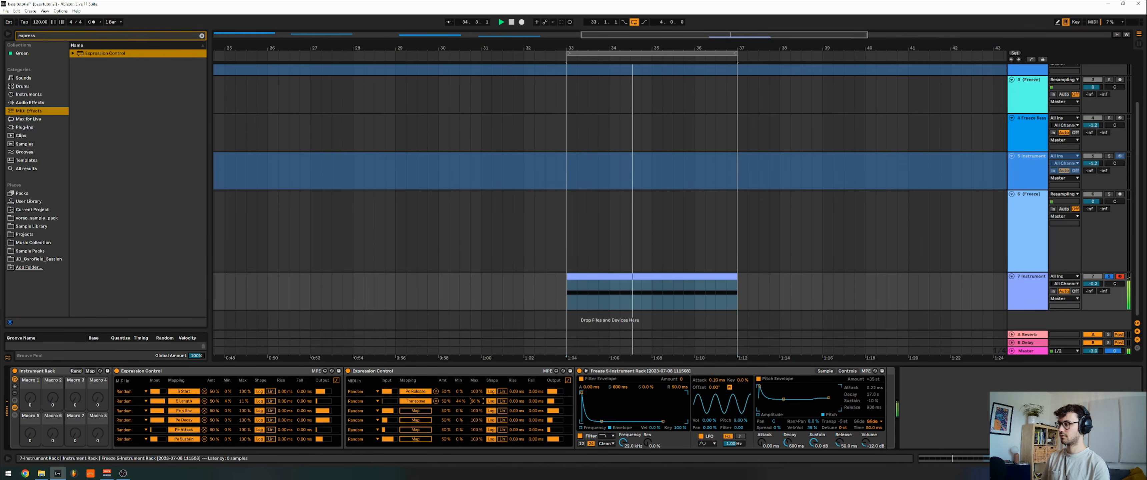
Switch the Simpler back to its sample display and add an EQ Eight after it on the resampled bass track
left_click(824, 371)
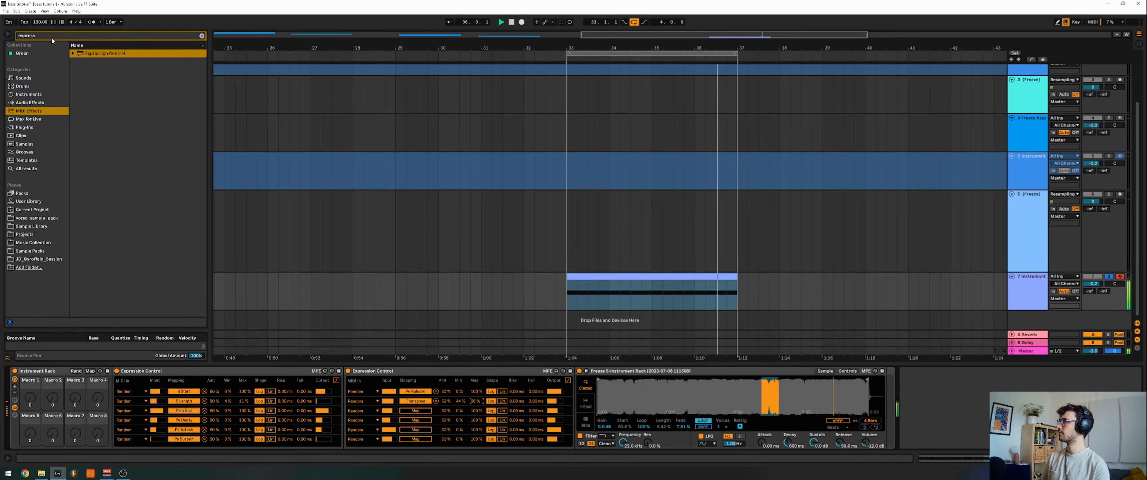
left_click_drag(724, 48, 725, 46)
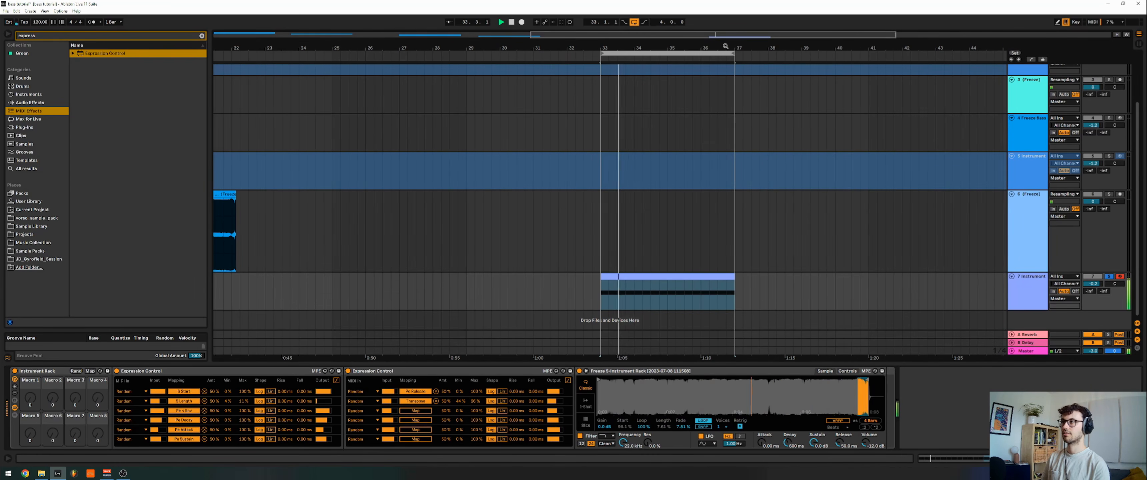
left_click(24, 37)
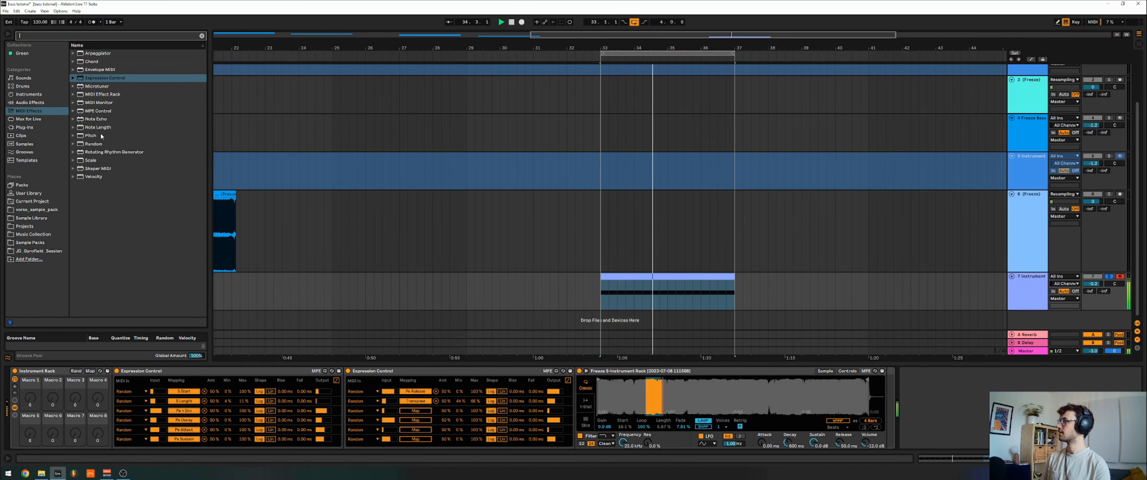
left_click(31, 103)
left_click(484, 286)
key("space")
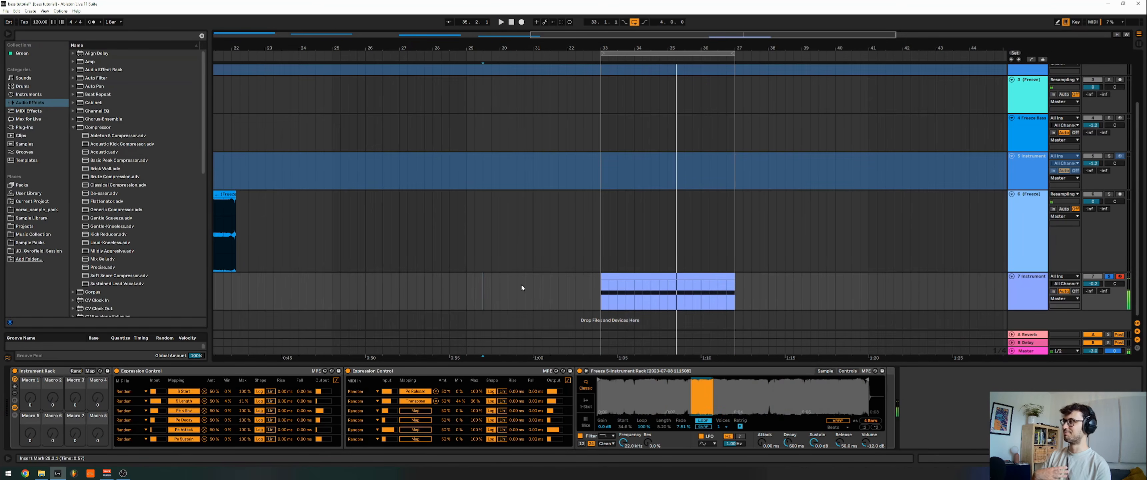
left_click(73, 128)
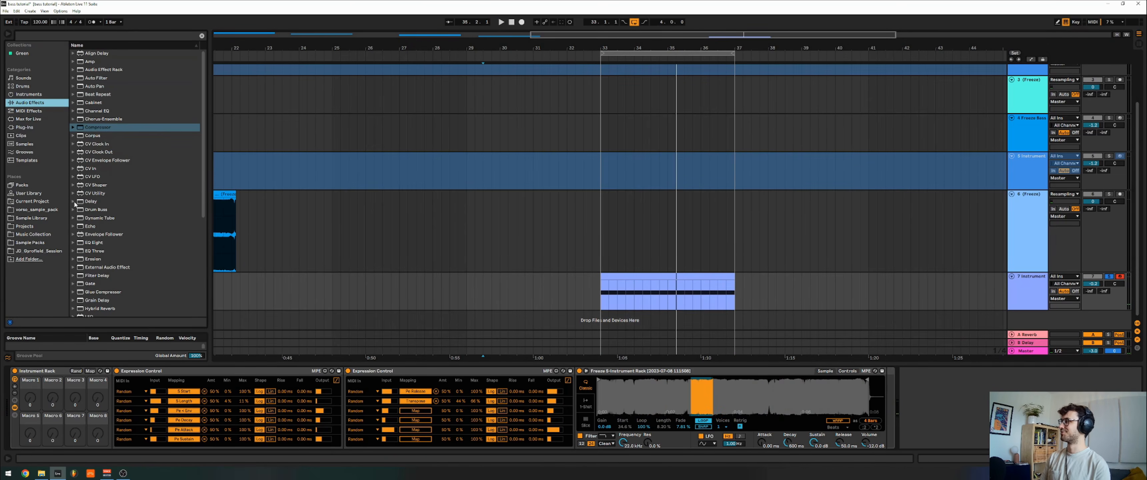
left_click(92, 243)
left_click_drag(899, 401, 900, 401)
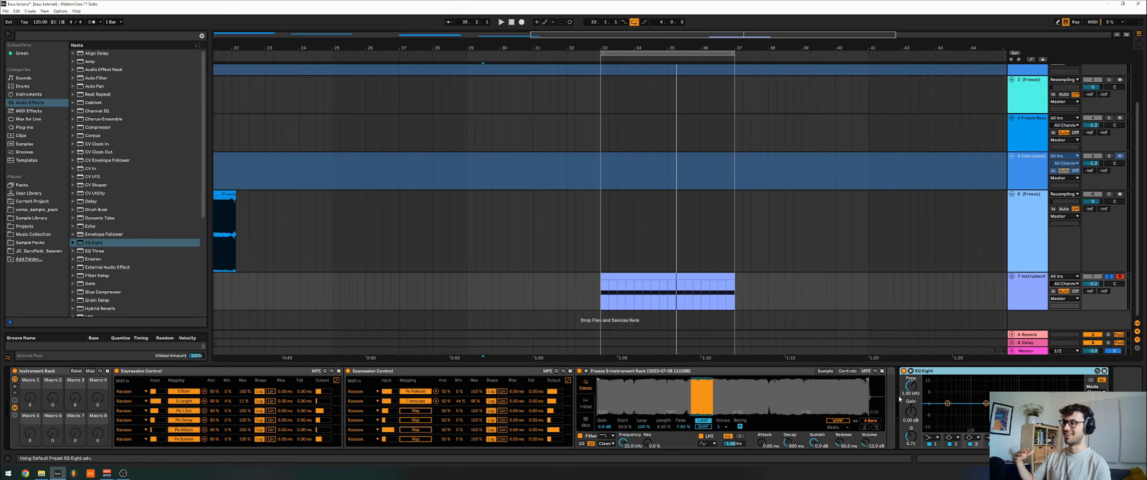
Play the looped clip and shape the new EQ Eight, moving its second band lower with a boost of about 3.6 dB
key("space")
key("space")
left_click(658, 268)
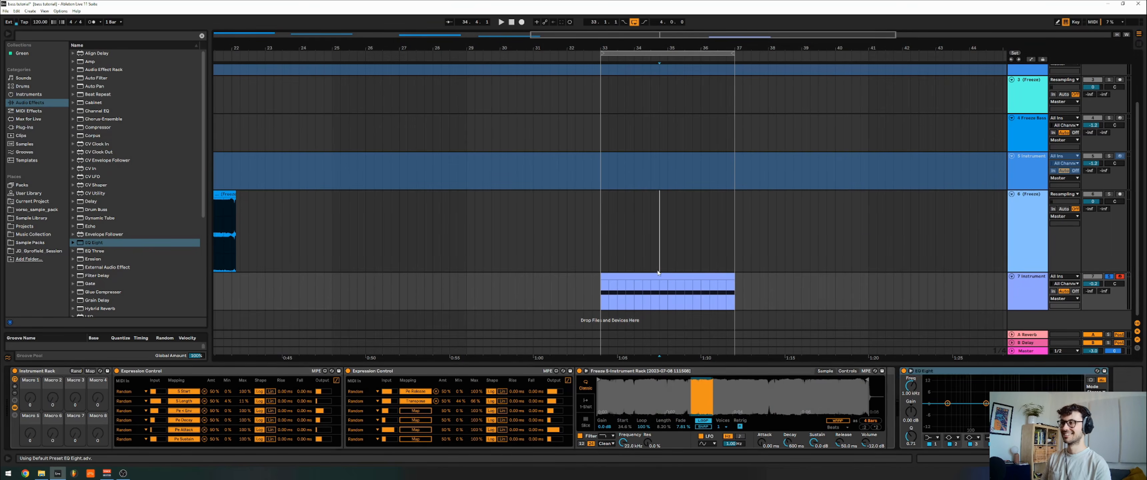
left_click(659, 276)
key("space")
left_click_drag(1024, 404, 1023, 401)
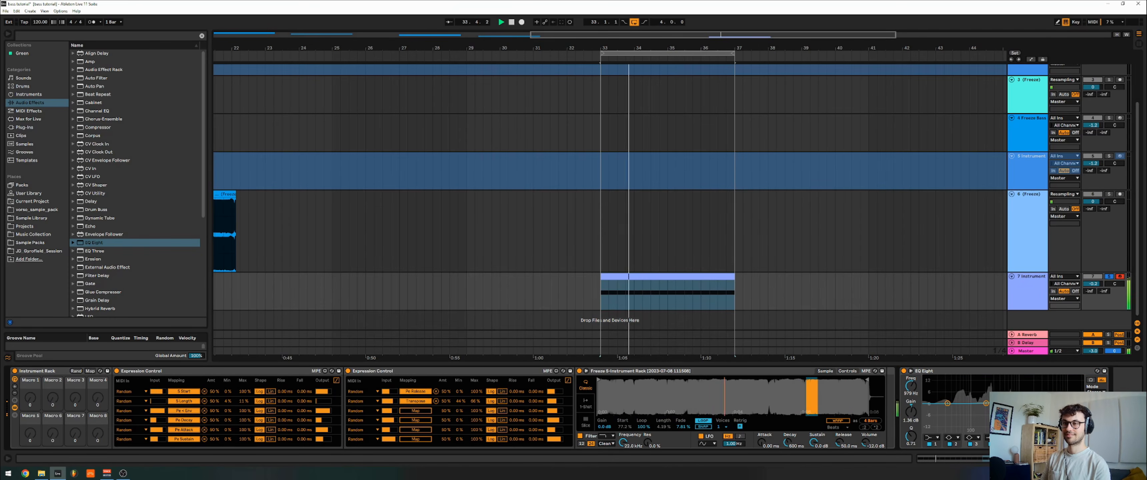
left_click_drag(911, 436, 910, 440)
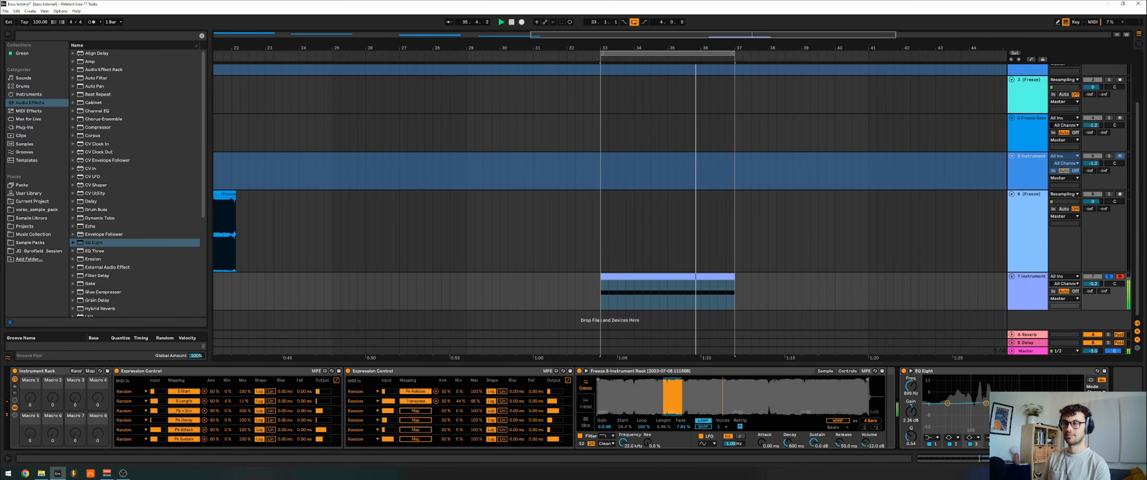
left_click_drag(985, 403, 957, 396)
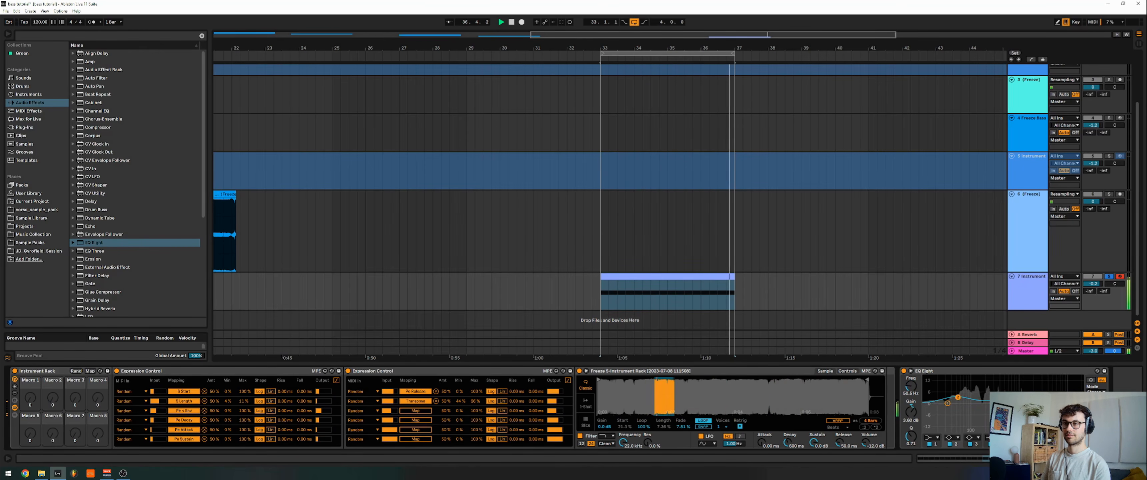
key("space")
left_click_drag(671, 50, 669, 253)
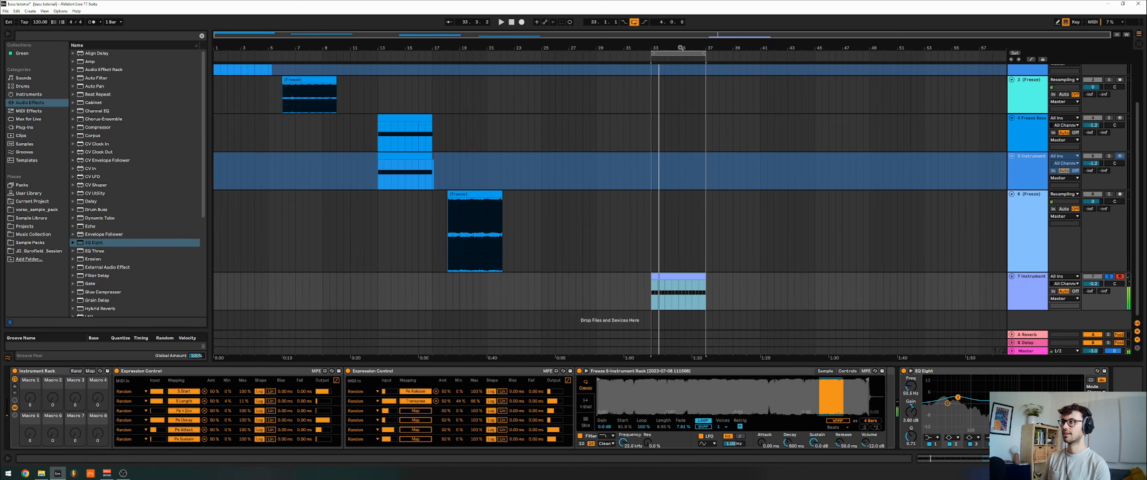
left_click(692, 303)
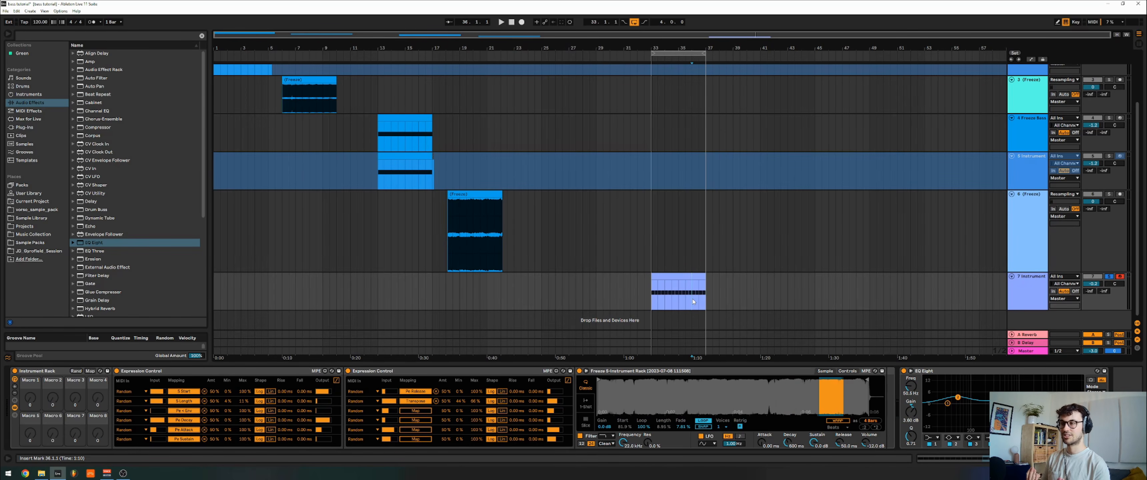
Unfreeze the Bass 2 track, view its device chain and play its clip
scroll(617, 256, "up", 4)
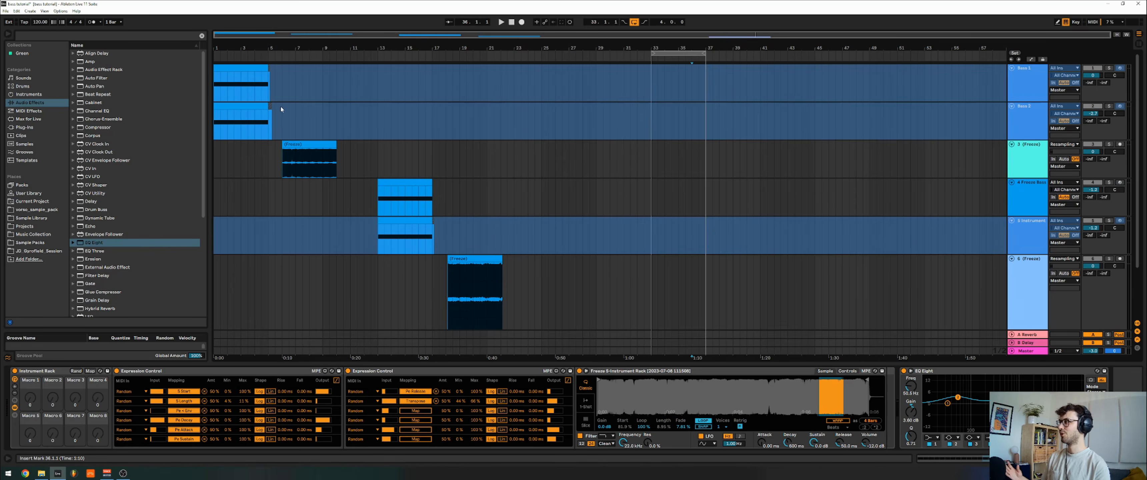
left_click(254, 120)
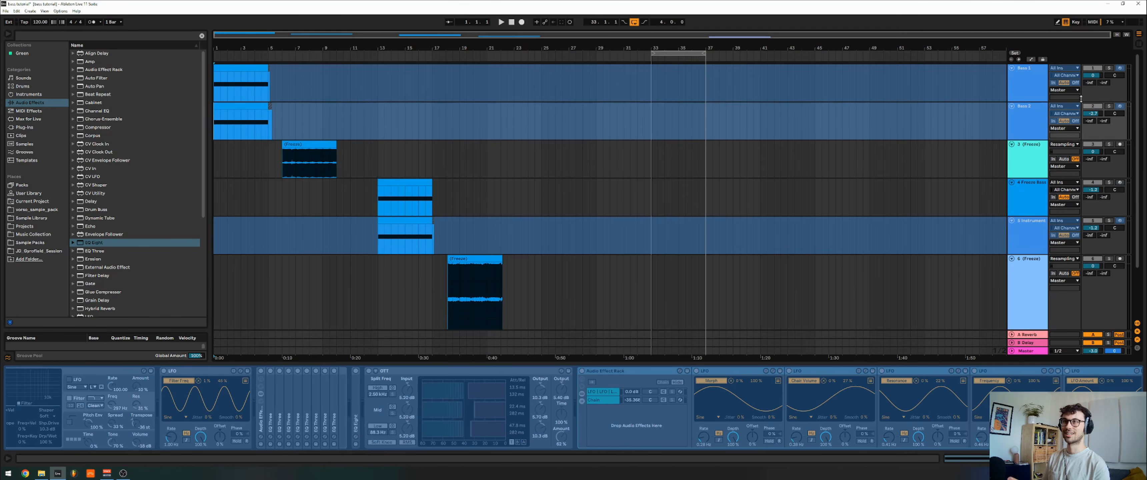
right_click(1107, 107)
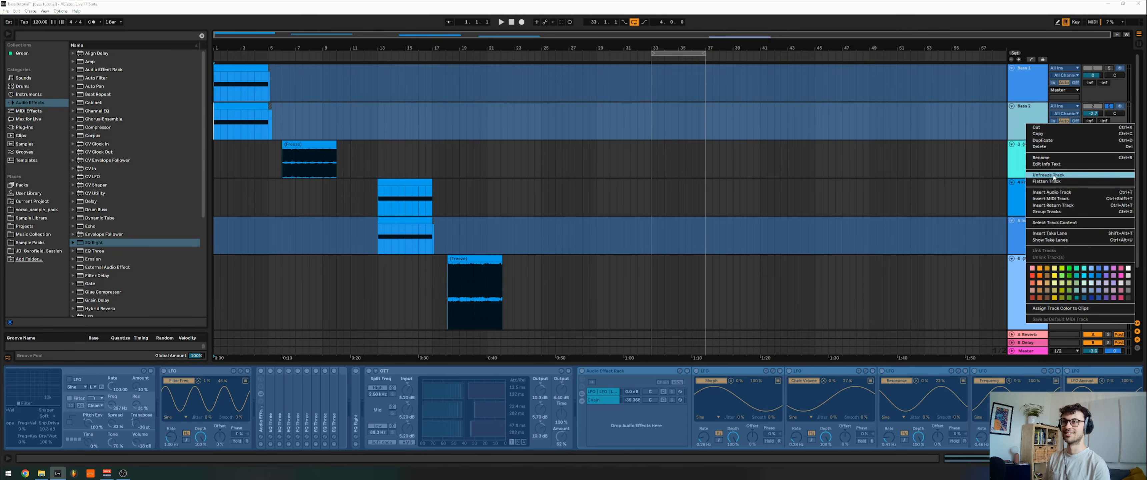
left_click(261, 93)
key("space")
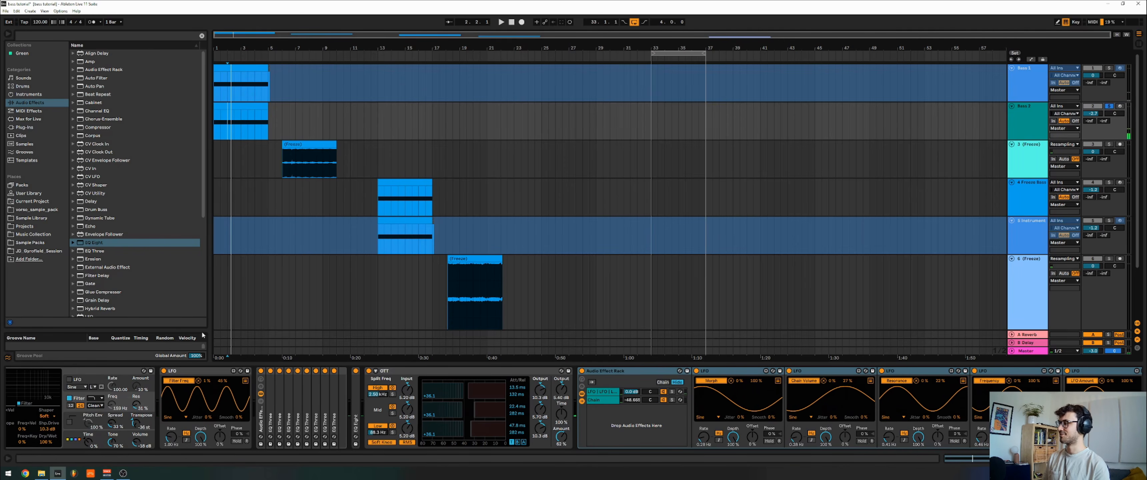
scroll(754, 258, "down", 3)
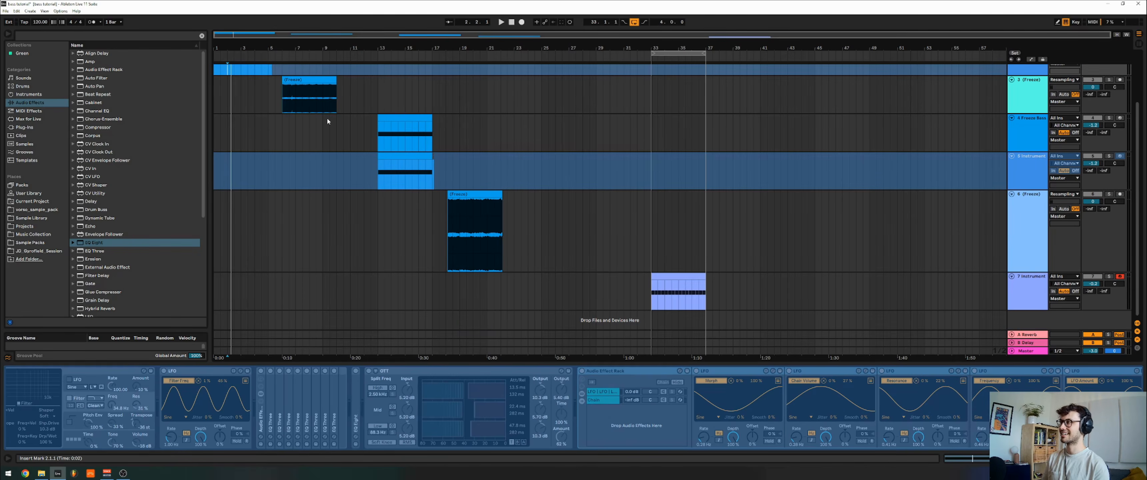
Play the resampled bass clip on the 7 Instrument track and show the Simpler's controls
left_click(440, 222)
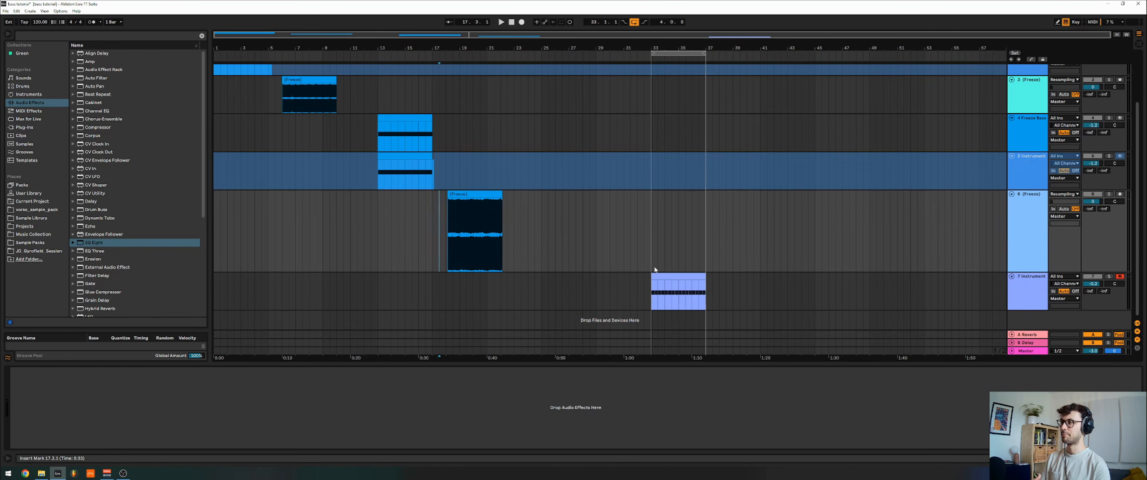
left_click(671, 289)
left_click(488, 194)
left_click(666, 302)
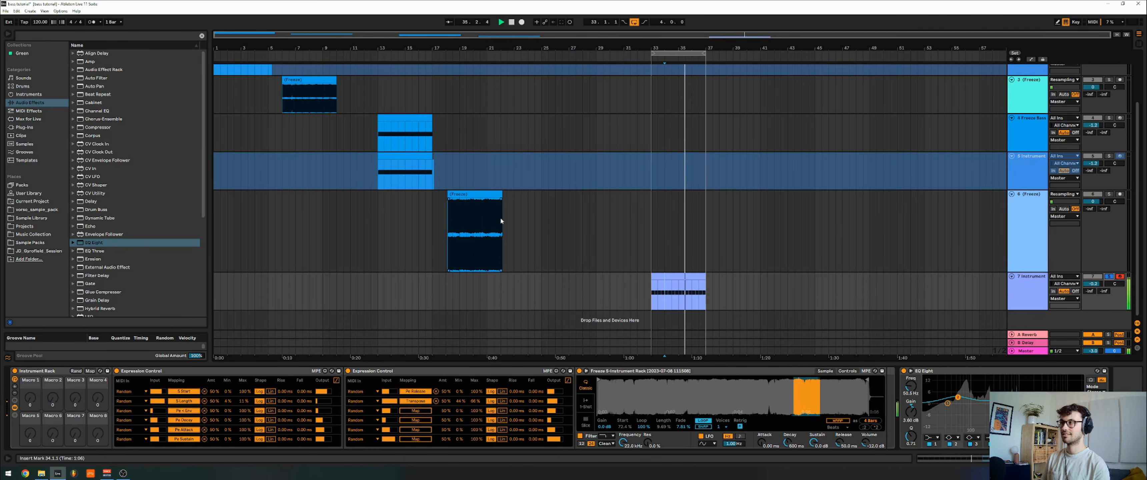
key("space")
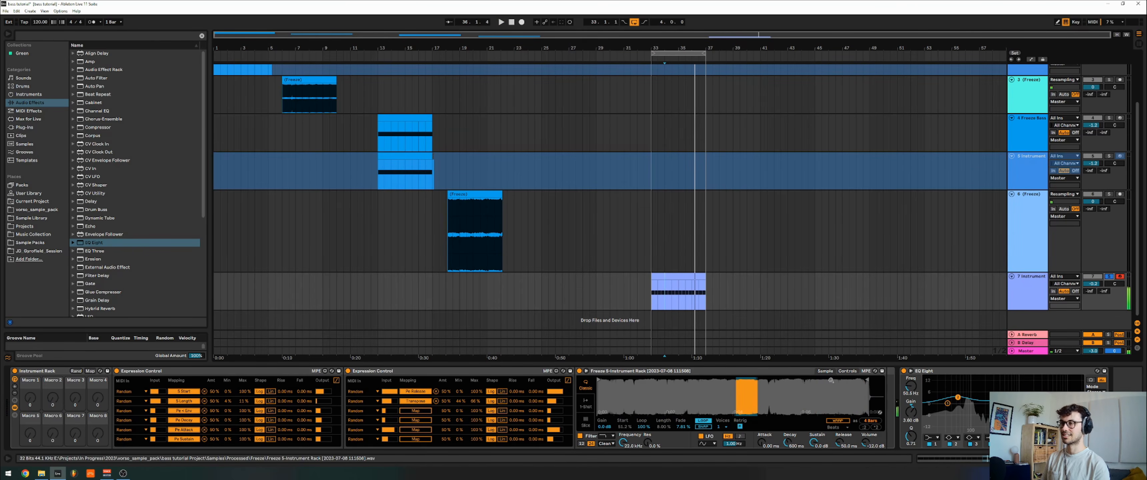
left_click(842, 371)
left_click(843, 371)
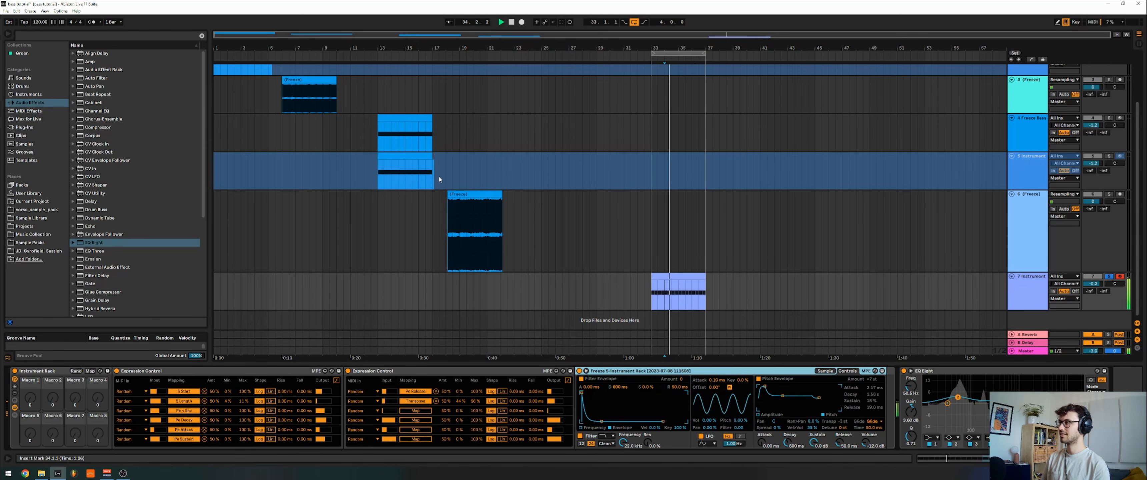
Unfreeze the 5 Instrument track and bring the start of its effects chain into view
left_click(418, 174)
right_click(1014, 171)
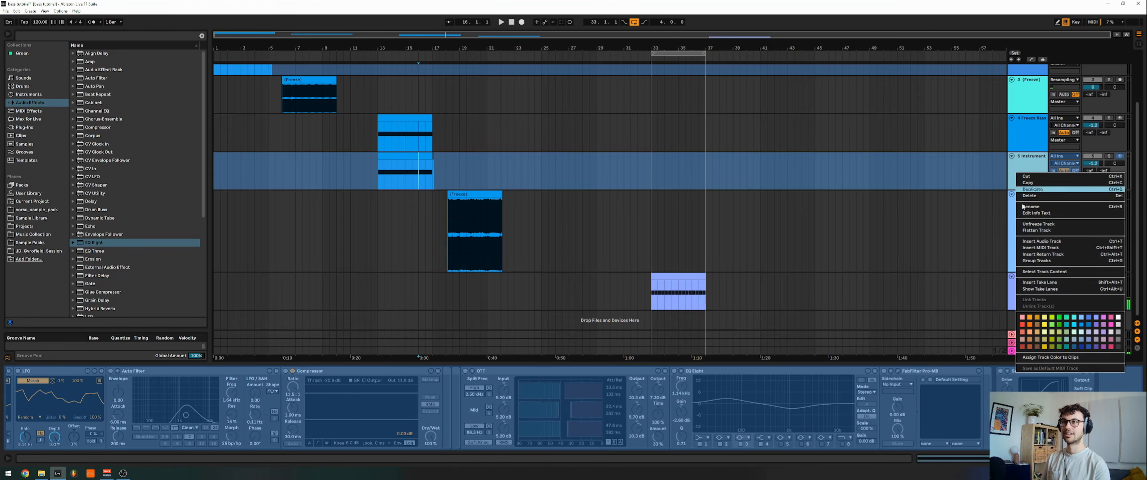
left_click(1041, 227)
left_click(1023, 371)
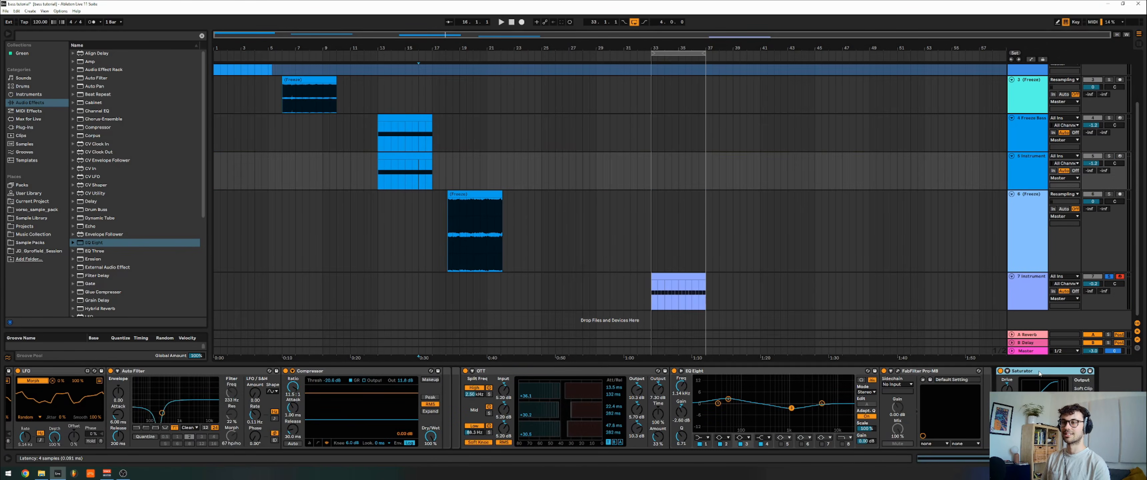
scroll(1022, 372, "left", 10)
scroll(1023, 371, "left", 10)
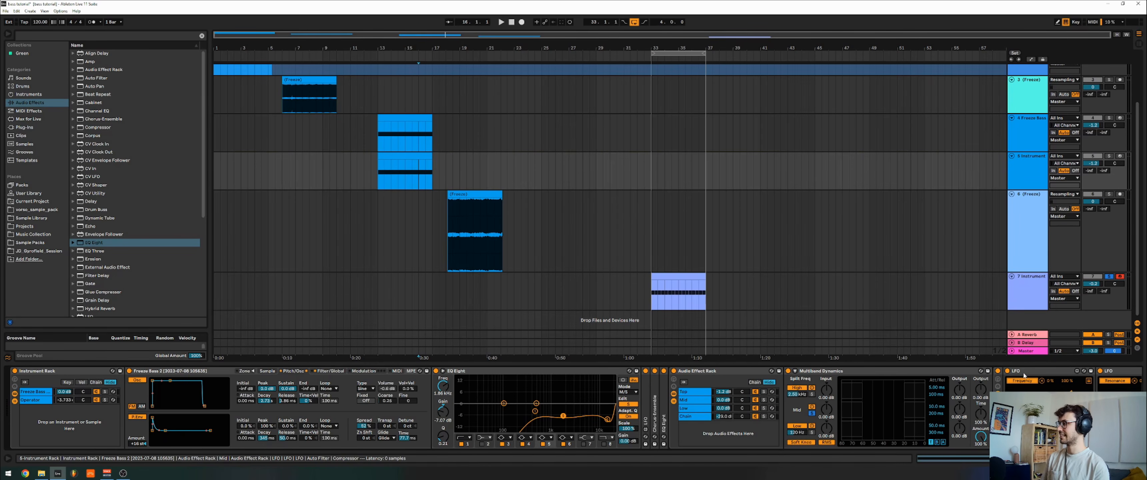
Copy the 5 Instrument track's effects from EQ Eight through FabFilter Pro-MB to the end of the 7 Instrument track's chain
left_click(587, 372)
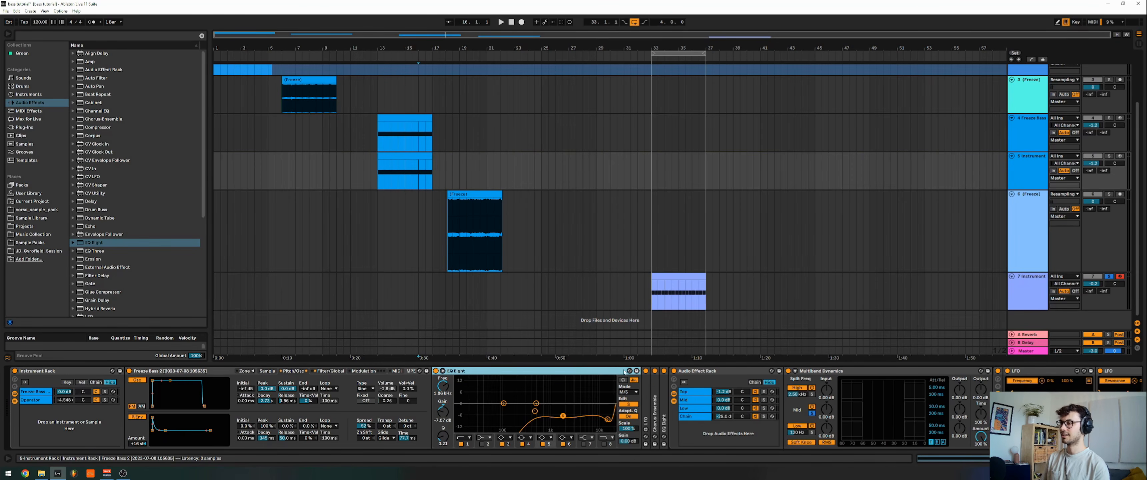
scroll(624, 372, "right", 15)
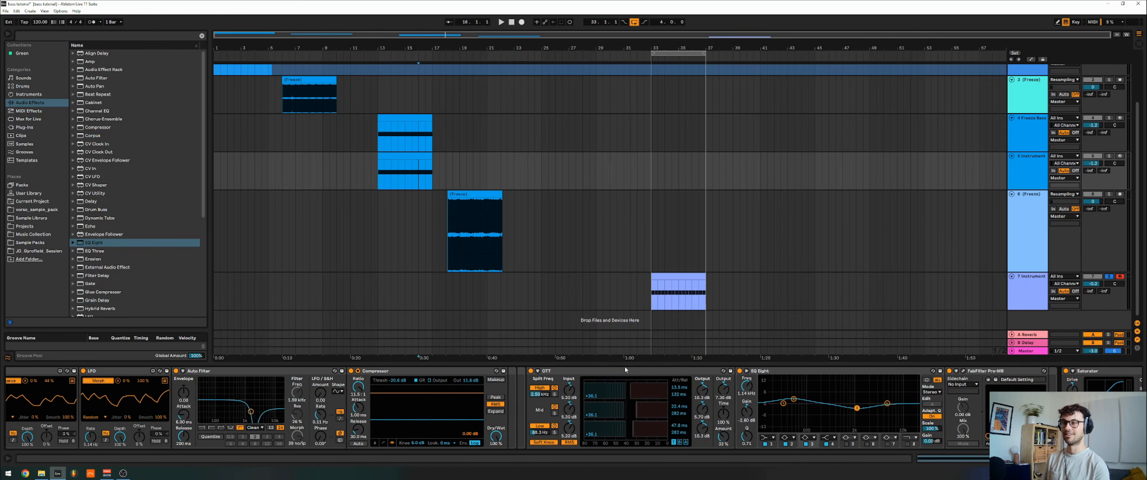
scroll(625, 365, "right", 2)
left_click(917, 372)
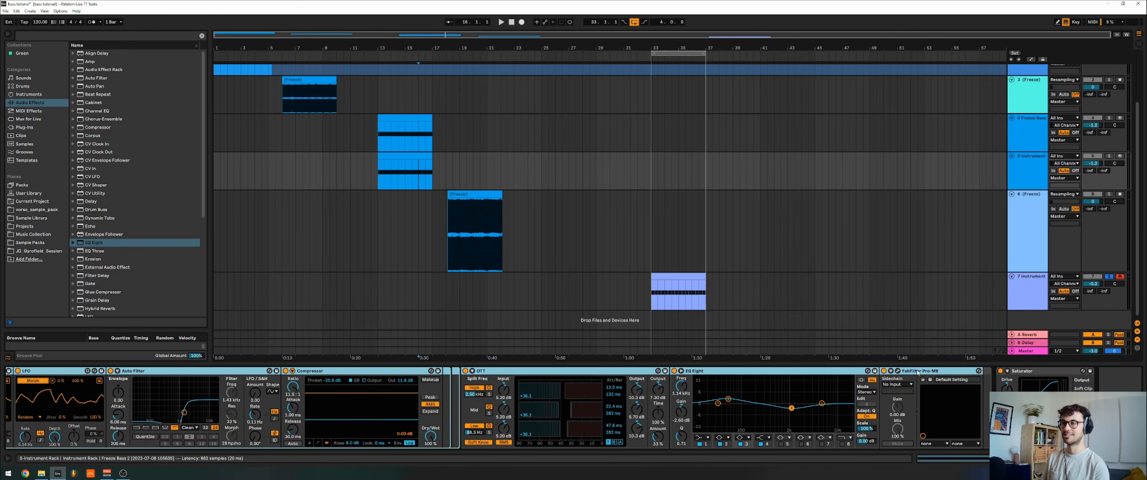
left_click(729, 289)
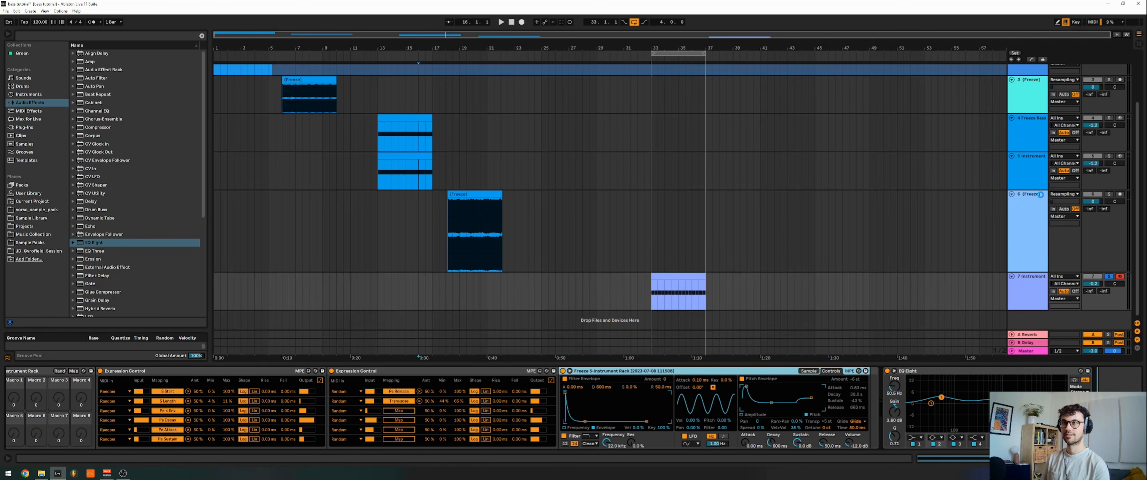
Freeze the fourth and fifth tracks together
right_click(1020, 180)
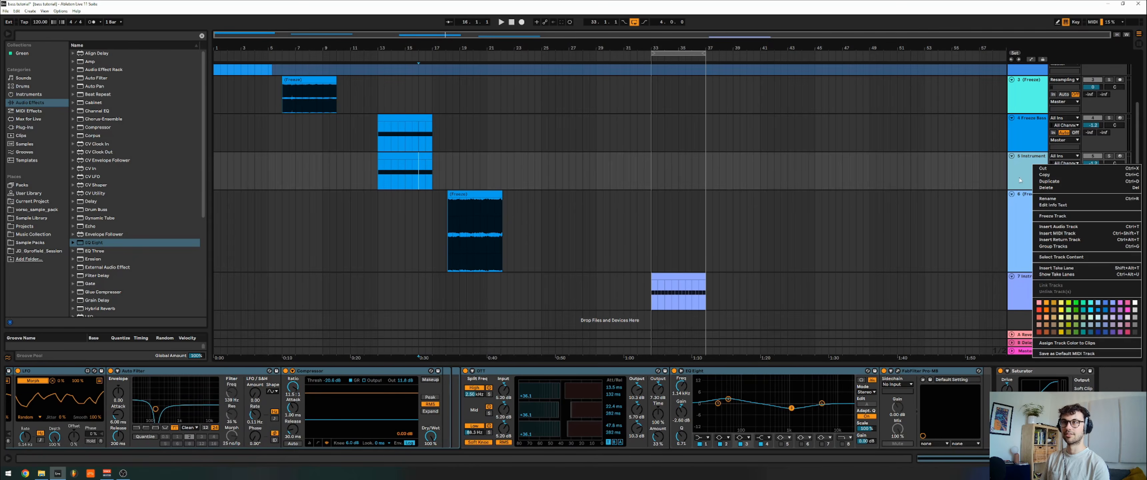
left_click(1023, 134, "shift")
right_click(1024, 135)
left_click(1044, 183)
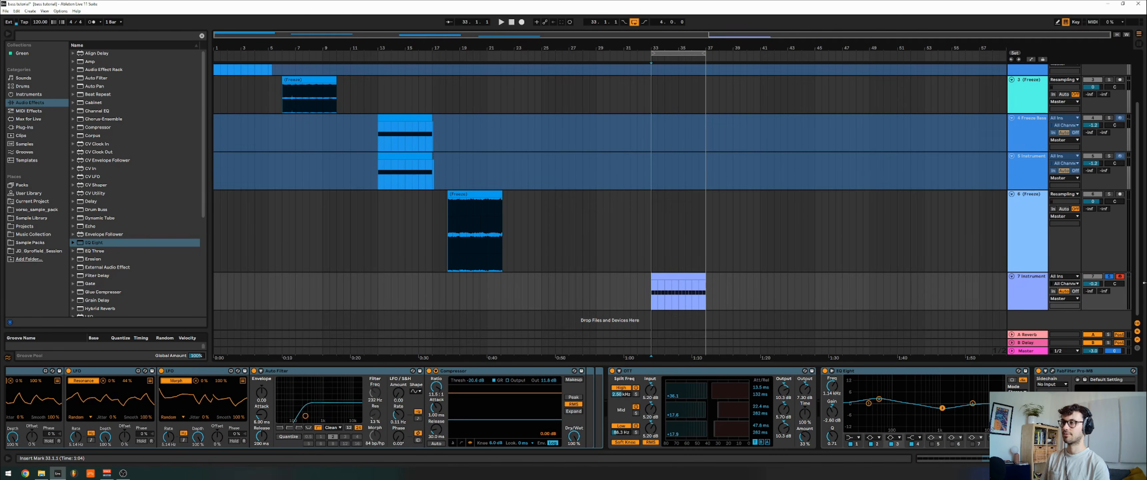
Play the resampled clip through the copied effects, fold the OTT and the EQ Eight after it, and review the chain
key("space")
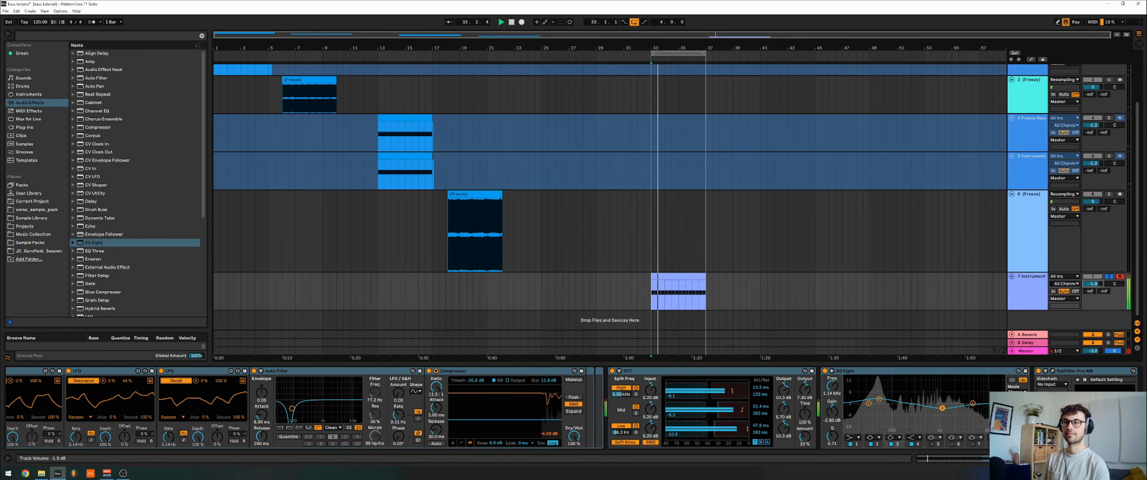
double_click(697, 370)
left_click(697, 373)
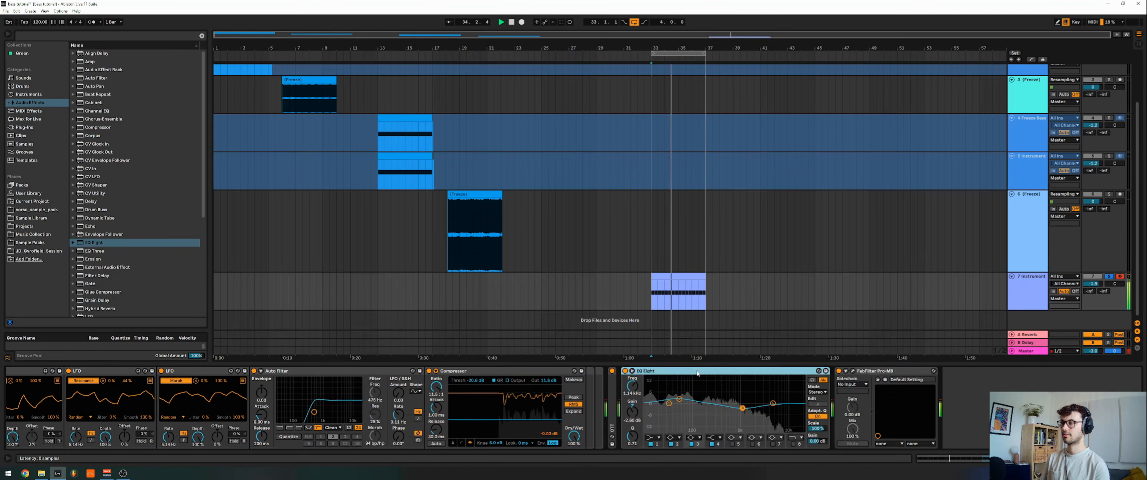
scroll(696, 370, "up", 10)
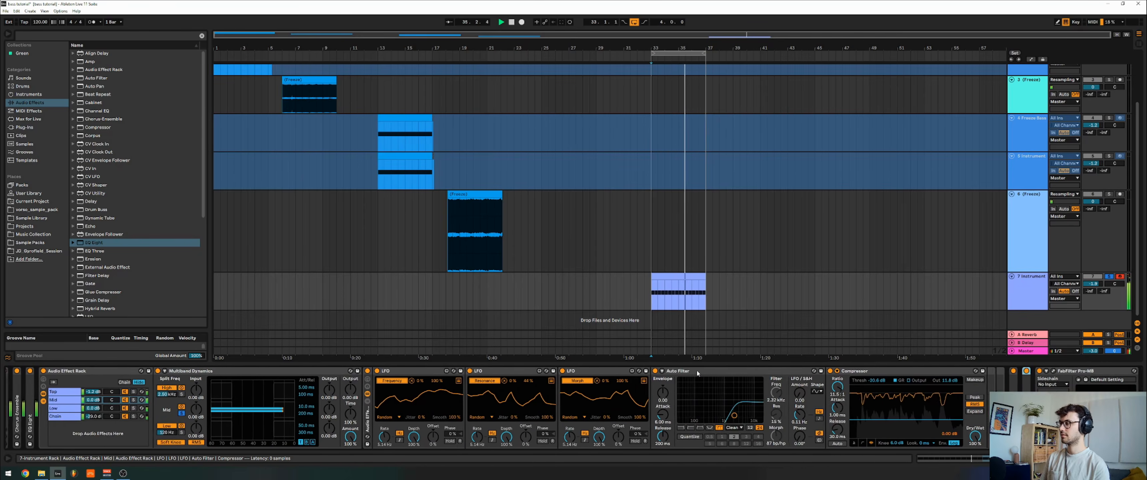
scroll(697, 370, "up", 1)
scroll(106, 290, "down", 2)
scroll(210, 423, "down", 10)
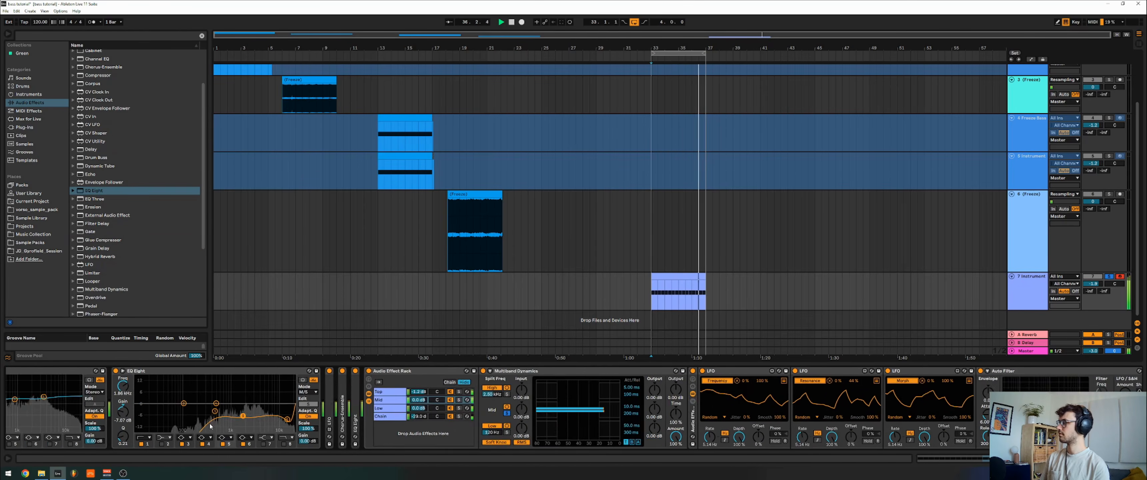
scroll(210, 426, "down", 3)
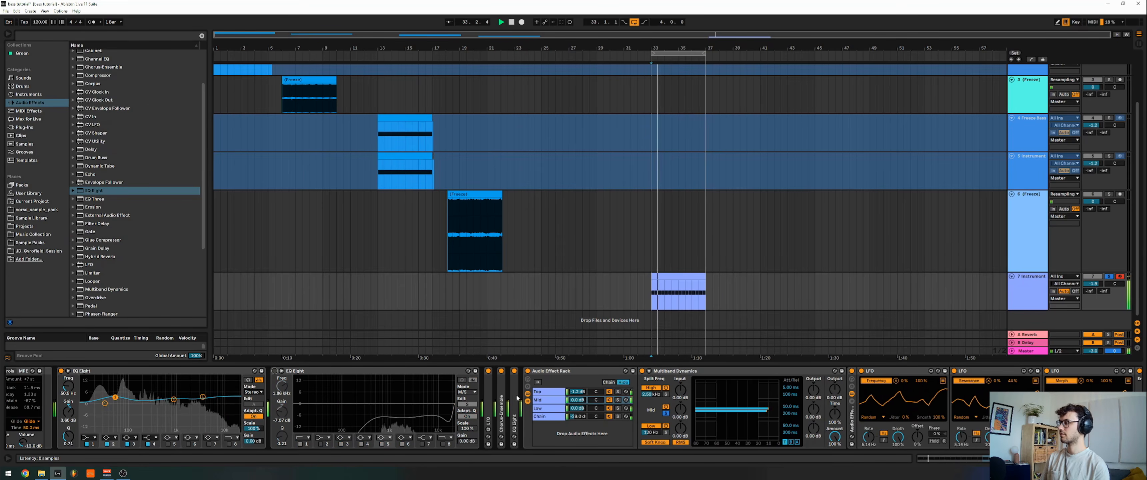
Unfold the Chorus-Ensemble, switch it to Ensemble mode with about 12% feedback, and show the Audio Effect Rack's Low chain
double_click(502, 401)
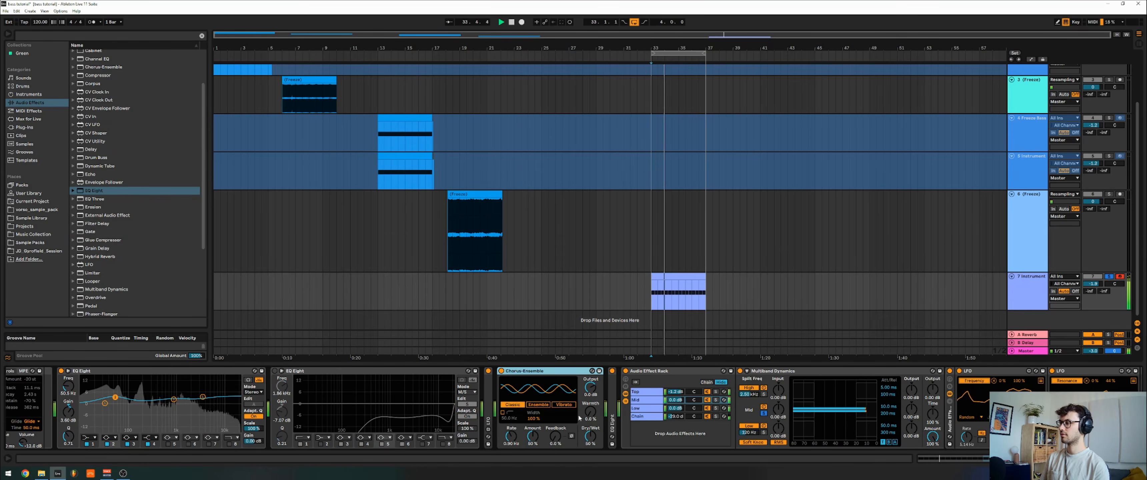
left_click(538, 405)
left_click_drag(555, 436, 554, 427)
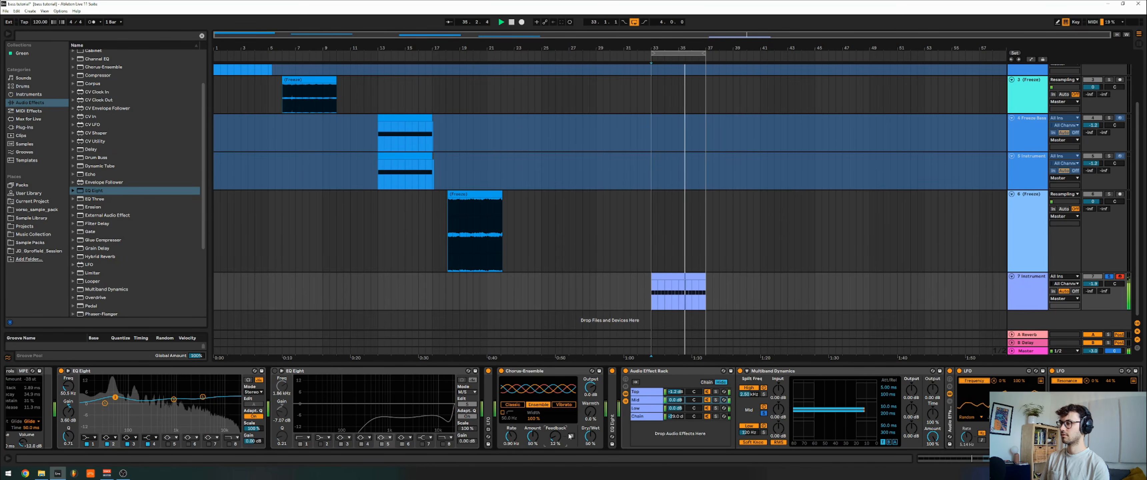
left_click(637, 413)
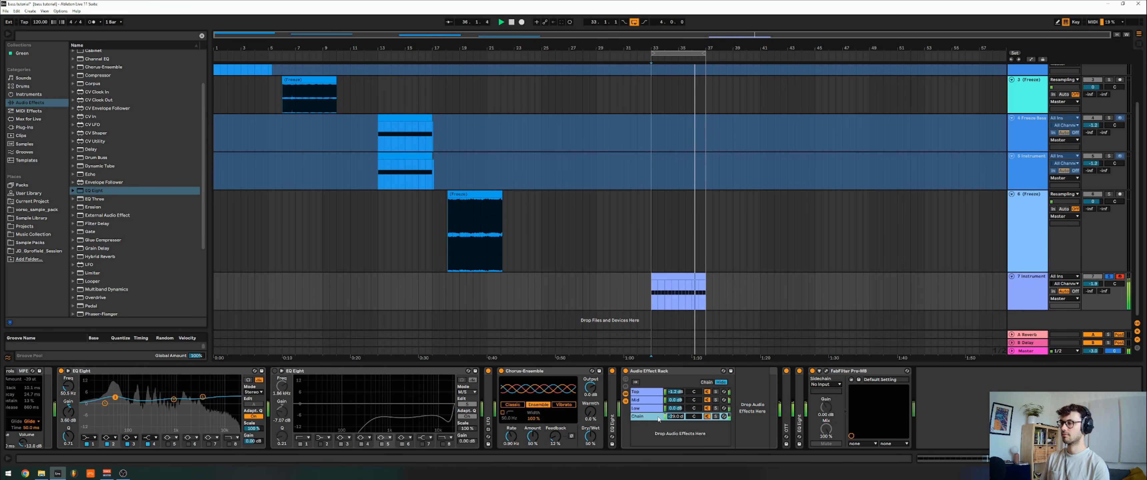
left_click(637, 407)
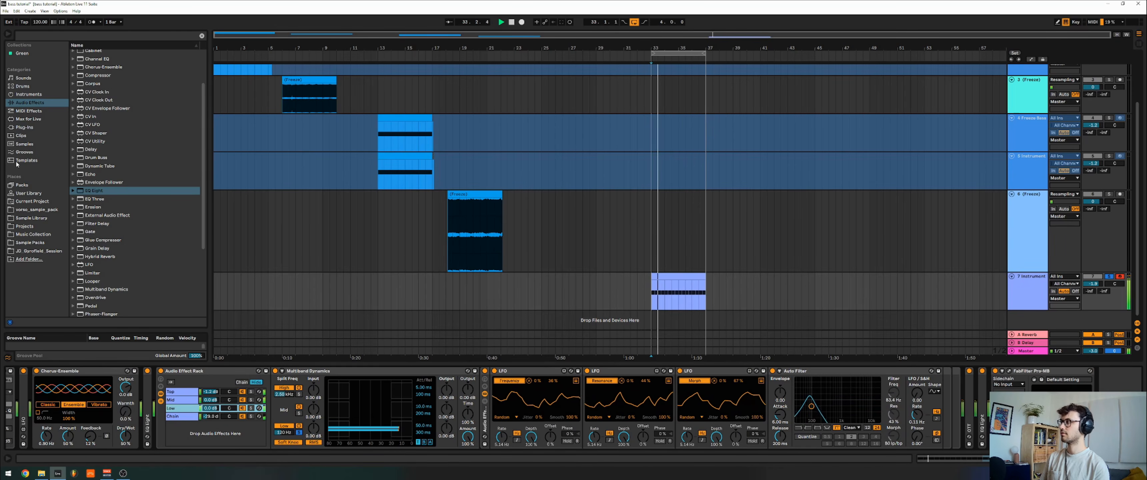
Add a Saturator after FabFilter Pro-MB on the 7 Instrument track and audition the clip through it
scroll(101, 222, "down", 5)
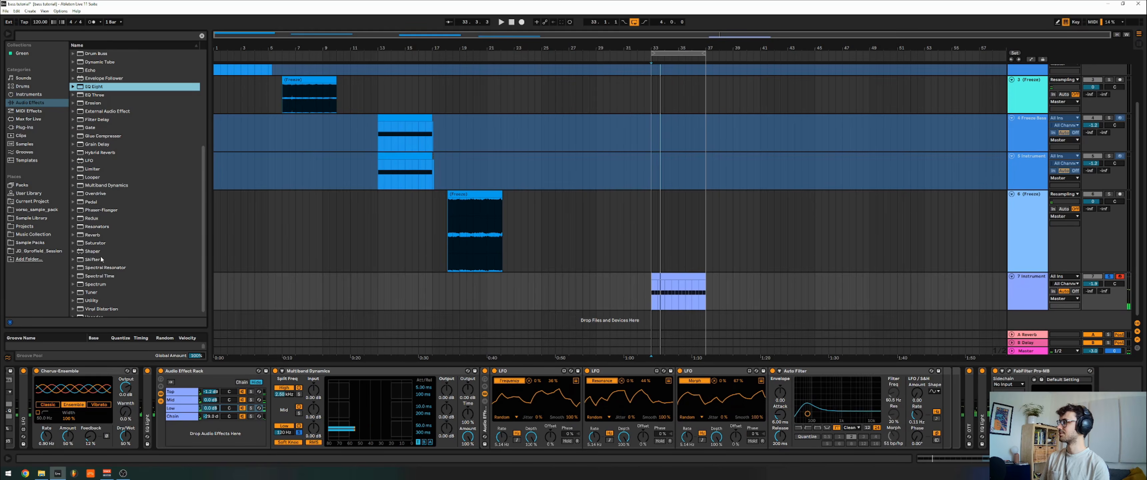
double_click(96, 242)
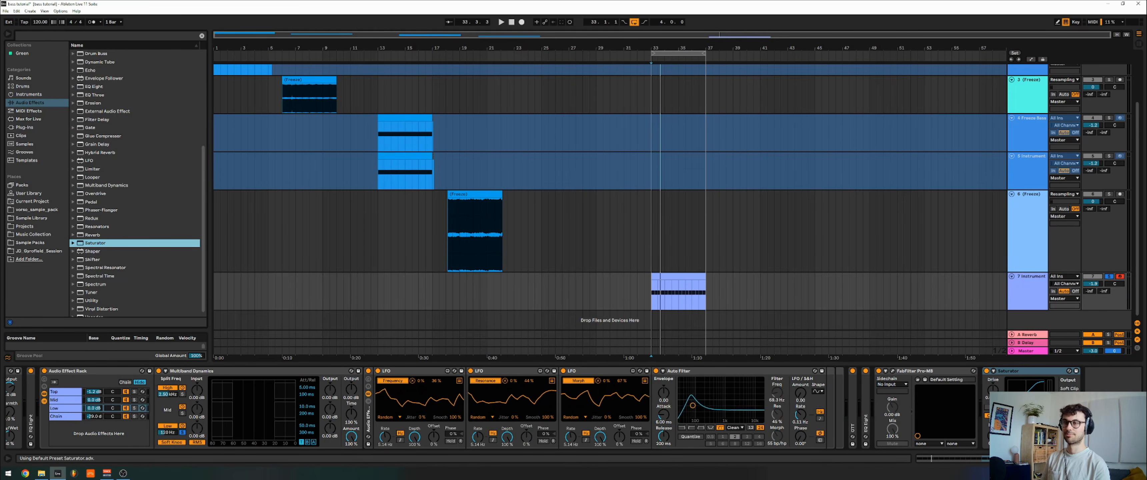
left_click(1069, 402)
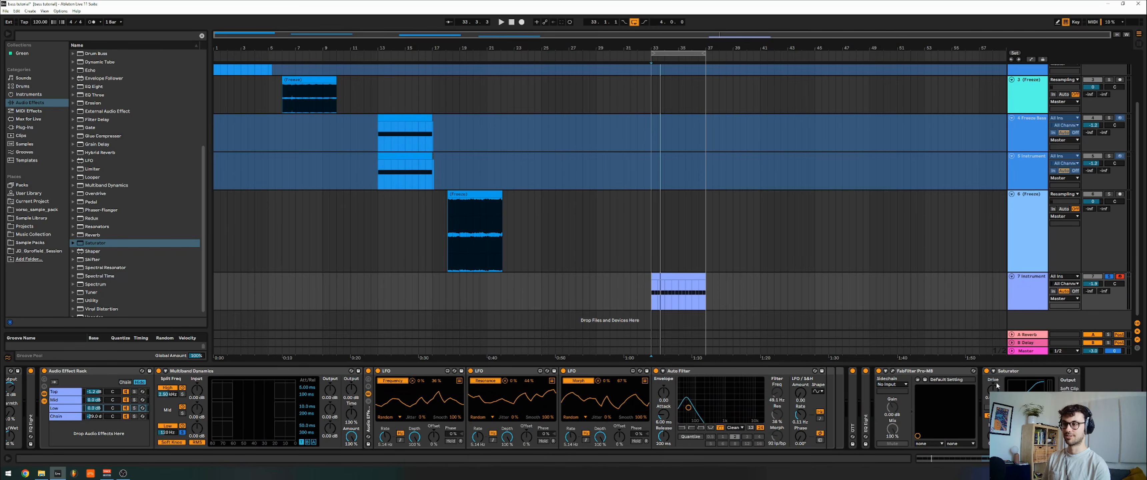
key("space")
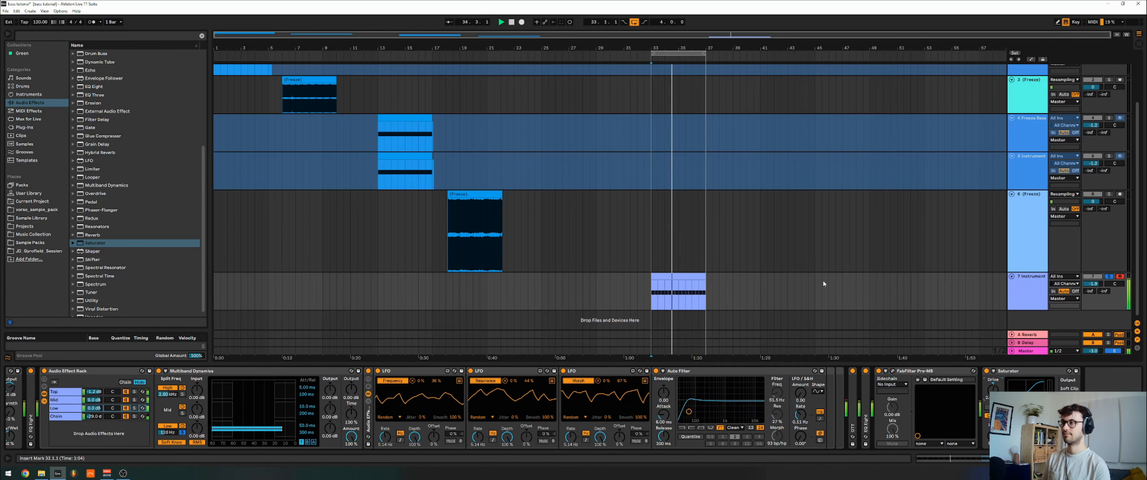
scroll(823, 280, "up", 3)
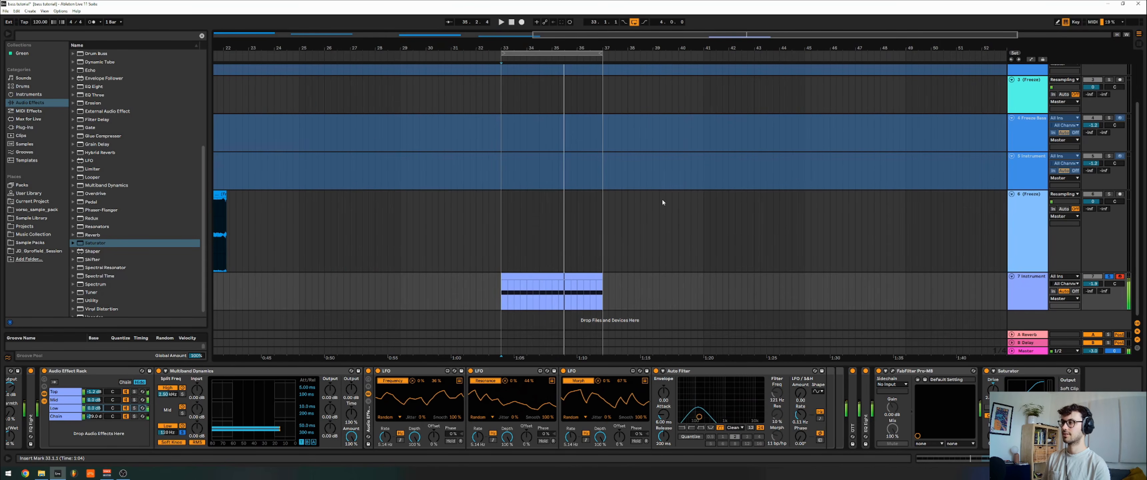
left_click(899, 276)
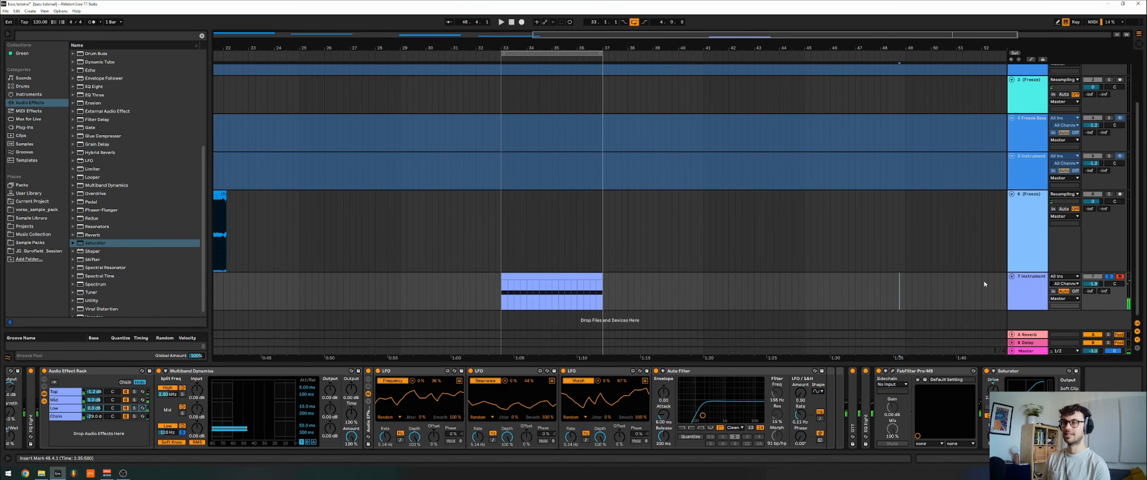
Show the Simpler's sample waveform on the 7 Instrument track and review the effects that follow it
left_click(535, 275)
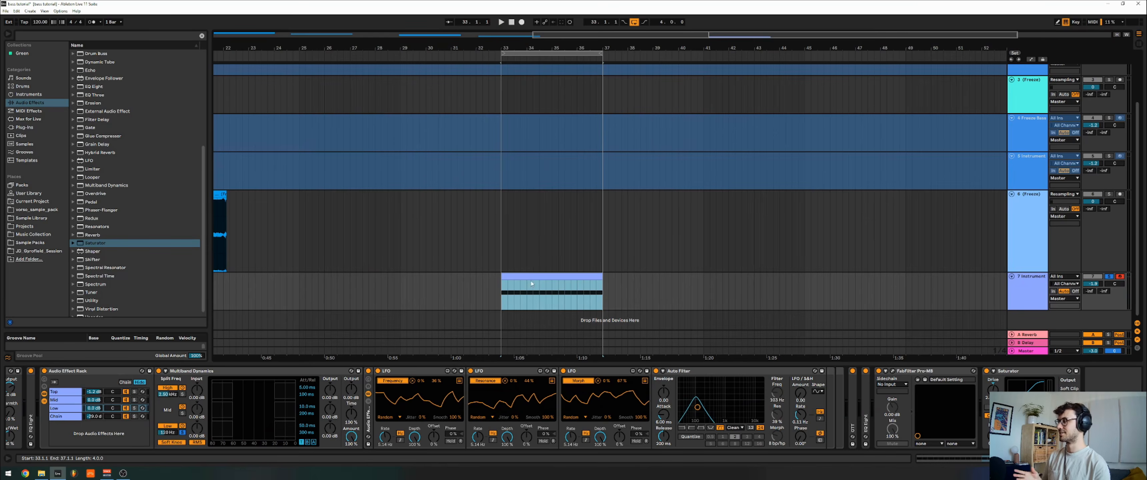
scroll(530, 285, "left", 3)
scroll(479, 387, "left", 15)
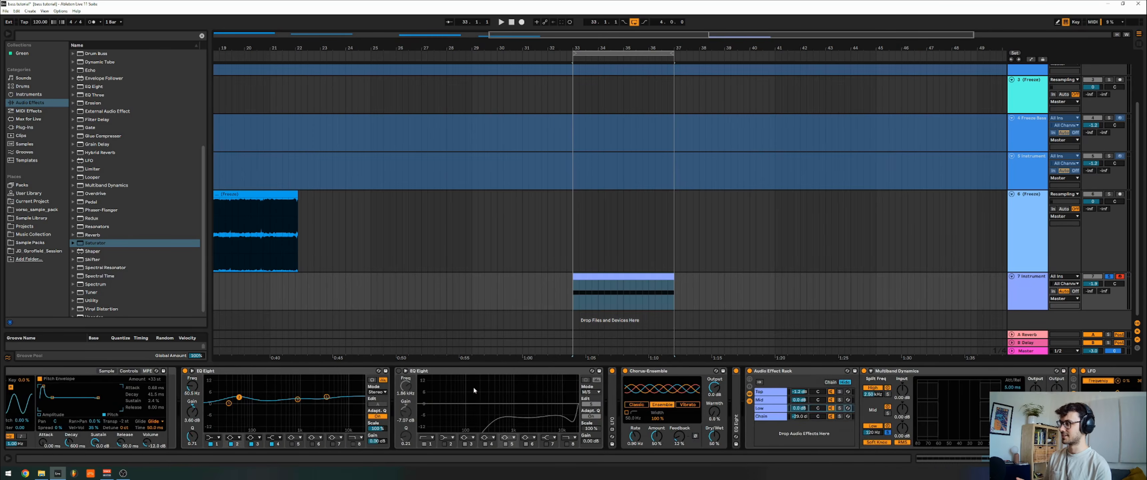
scroll(474, 390, "left", 10)
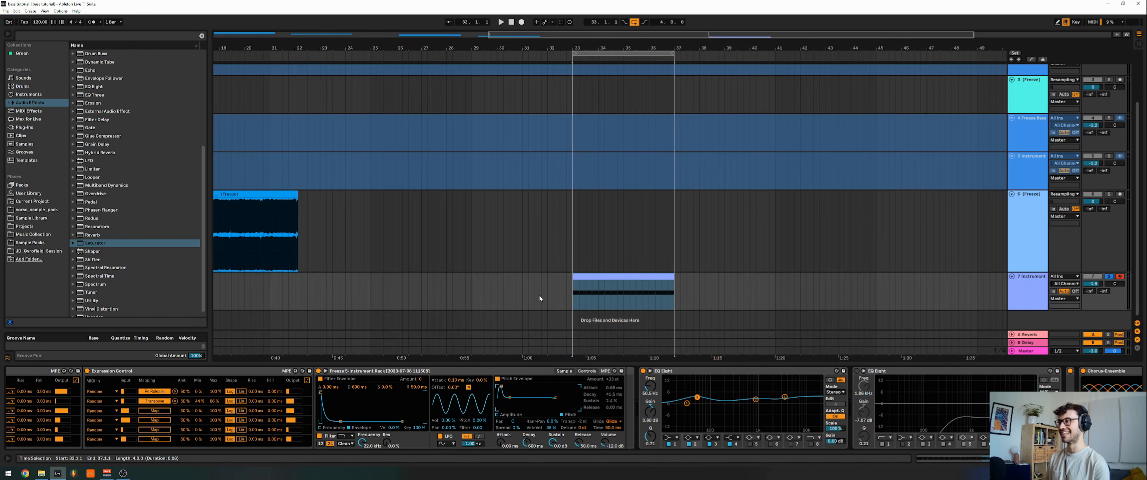
left_click(539, 374)
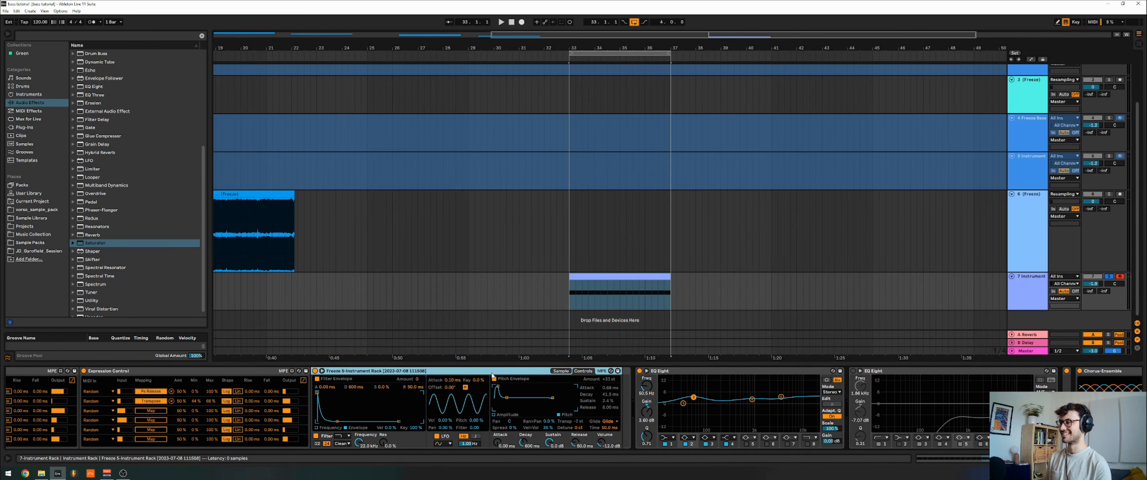
left_click(557, 371)
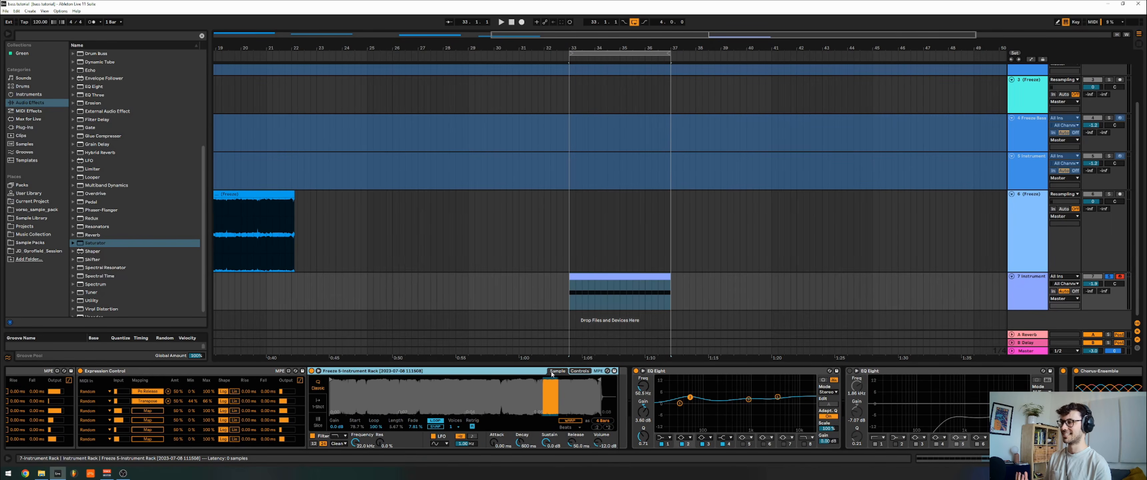
scroll(552, 374, "right", 5)
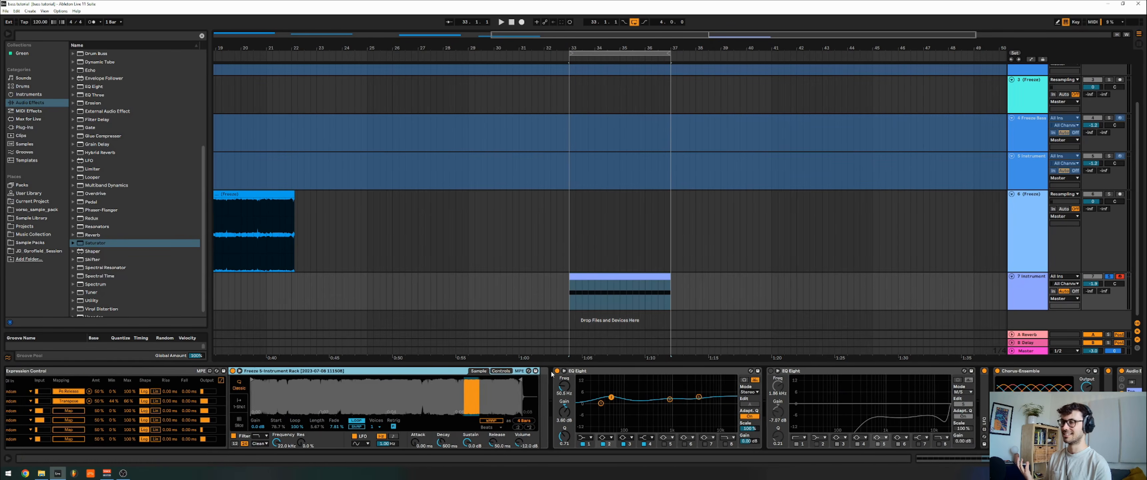
scroll(552, 374, "right", 5)
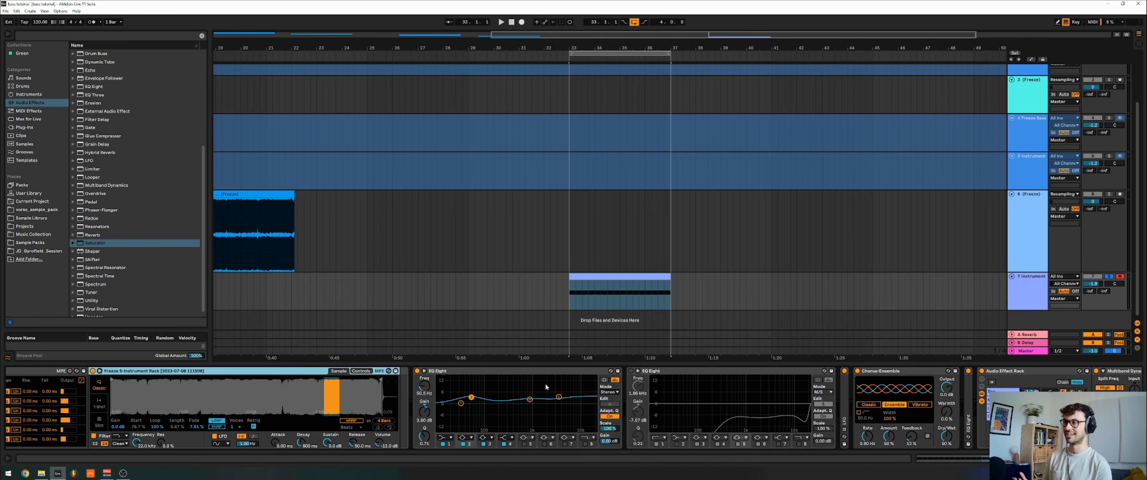
scroll(552, 379, "right", 5)
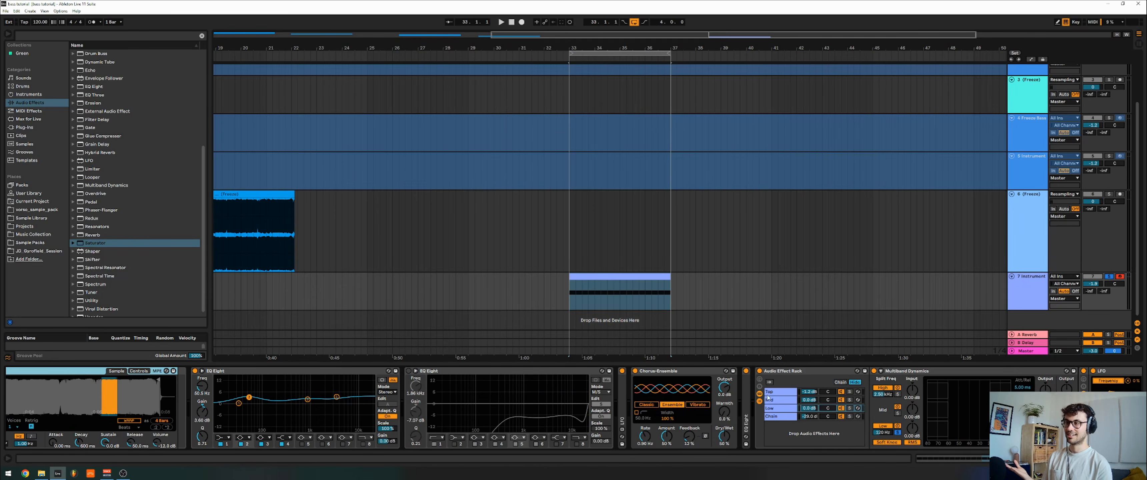
scroll(798, 399, "right", 4)
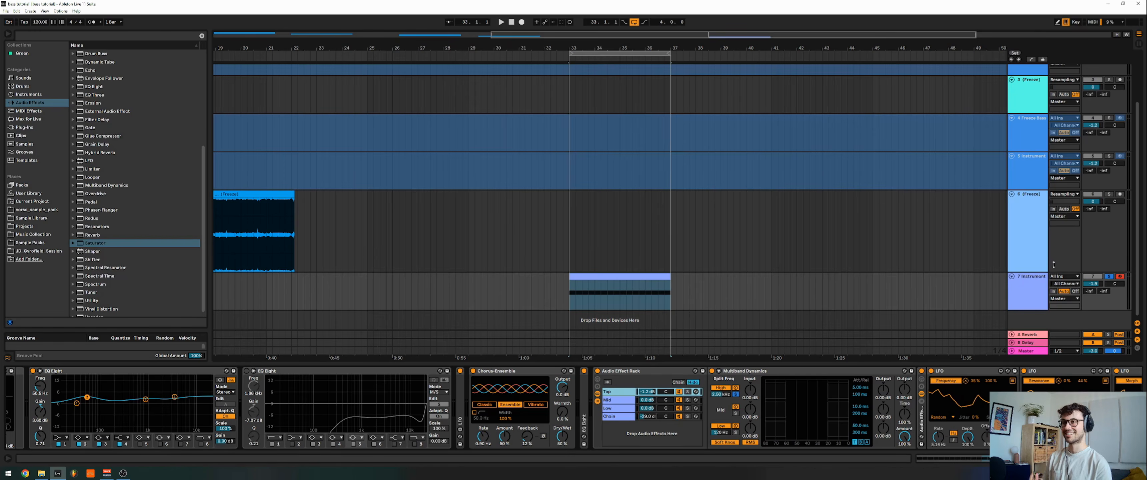
Fold the 6 (Freeze) track and select the unfolded 7 Instrument track
left_click(584, 280)
scroll(587, 275, "right", 4)
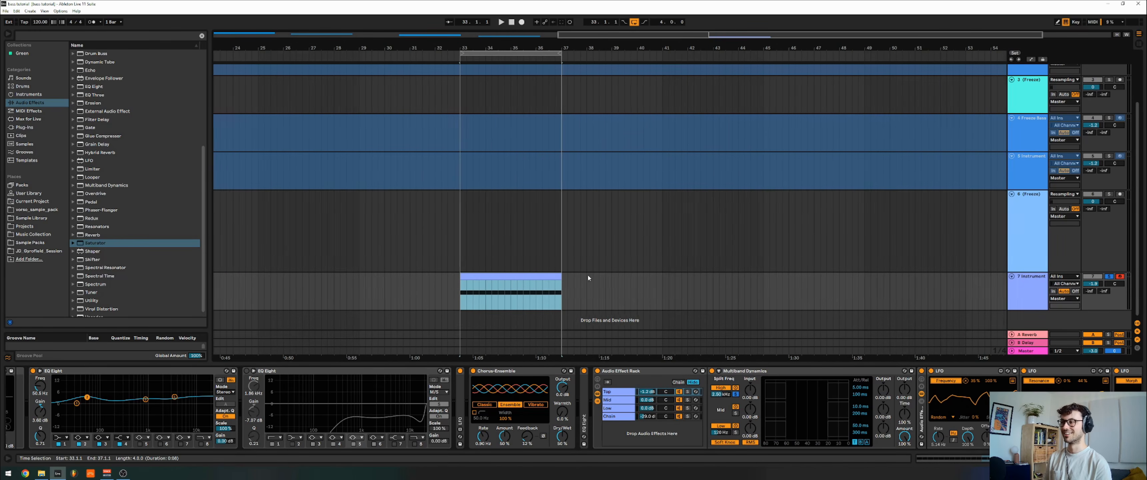
left_click(1021, 267)
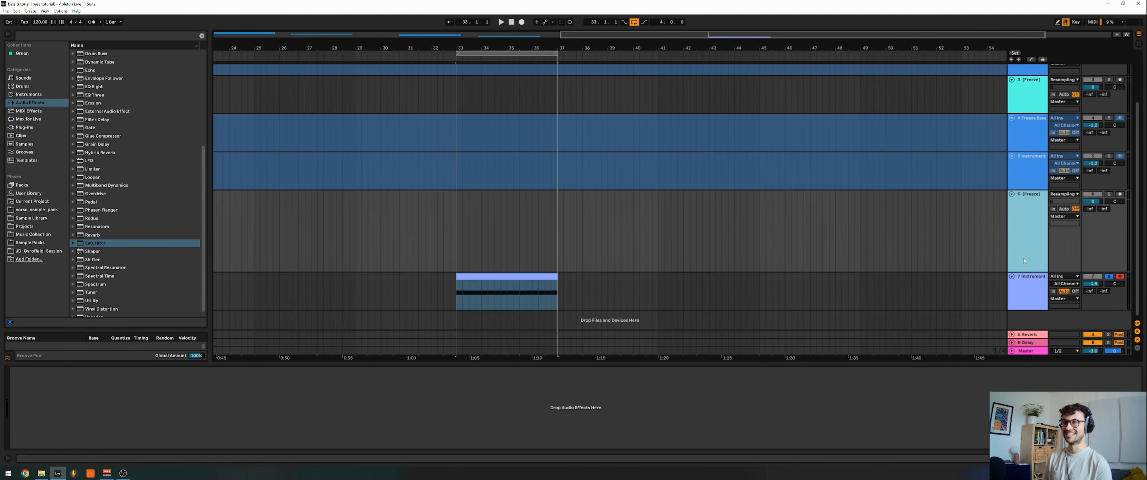
key("Left")
key("Down")
key("Left")
key("Right")
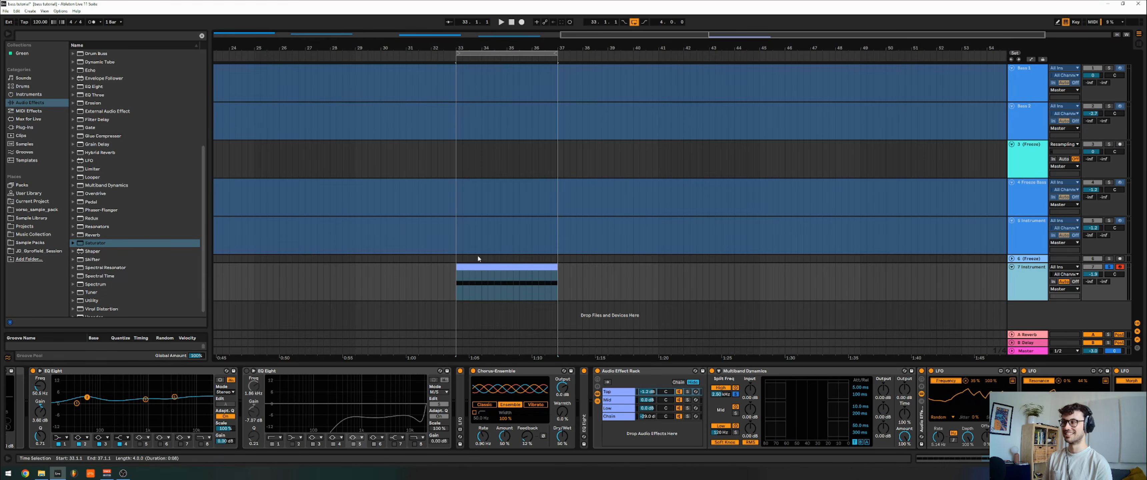
Play the clip on the 7 Instrument track through its effects chain, and freeze the track
left_click(470, 268)
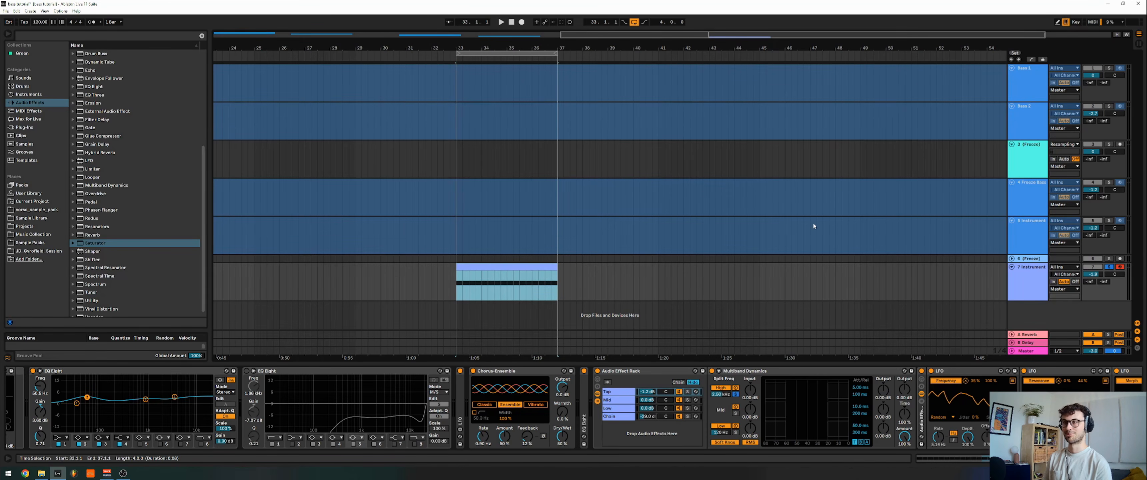
key("space")
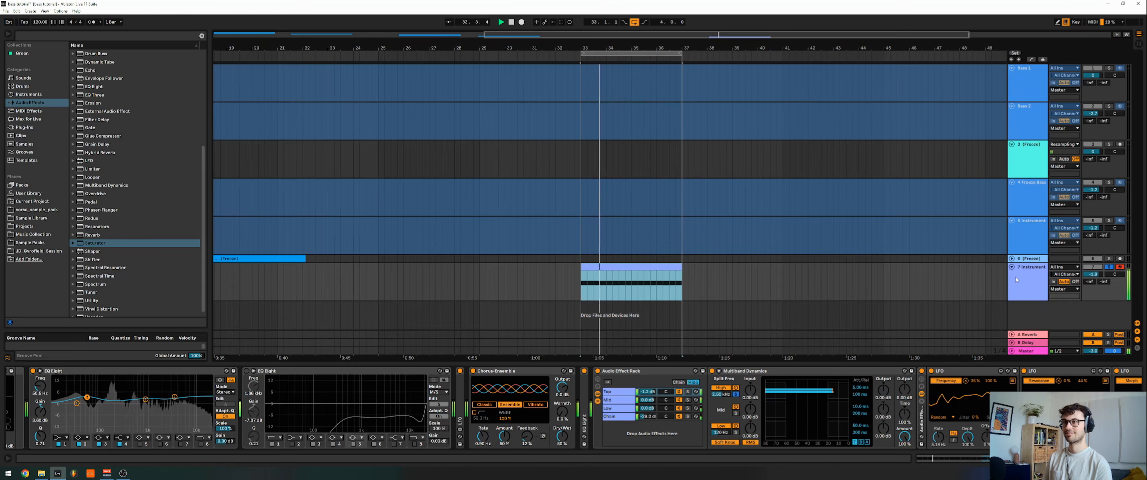
right_click(1019, 277)
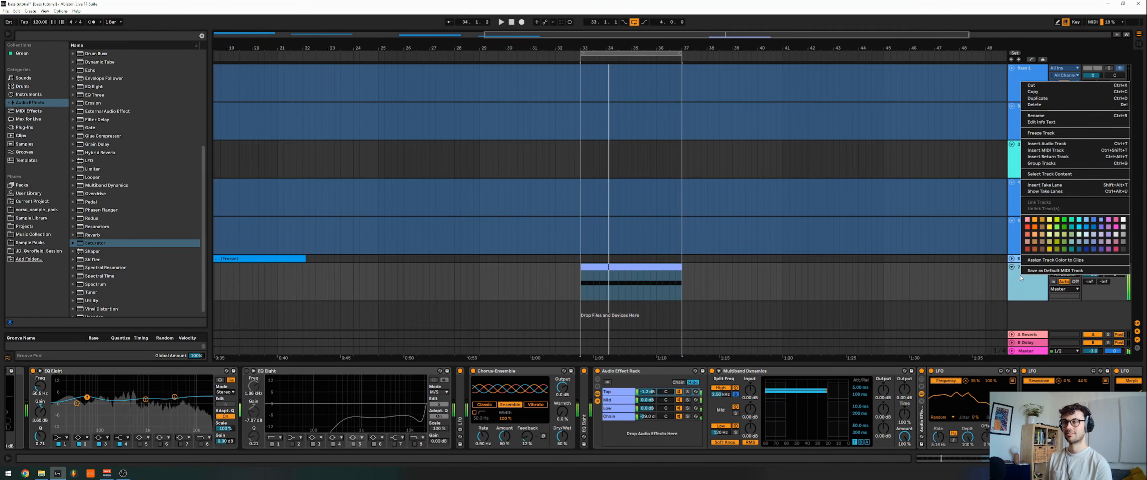
left_click(1048, 134)
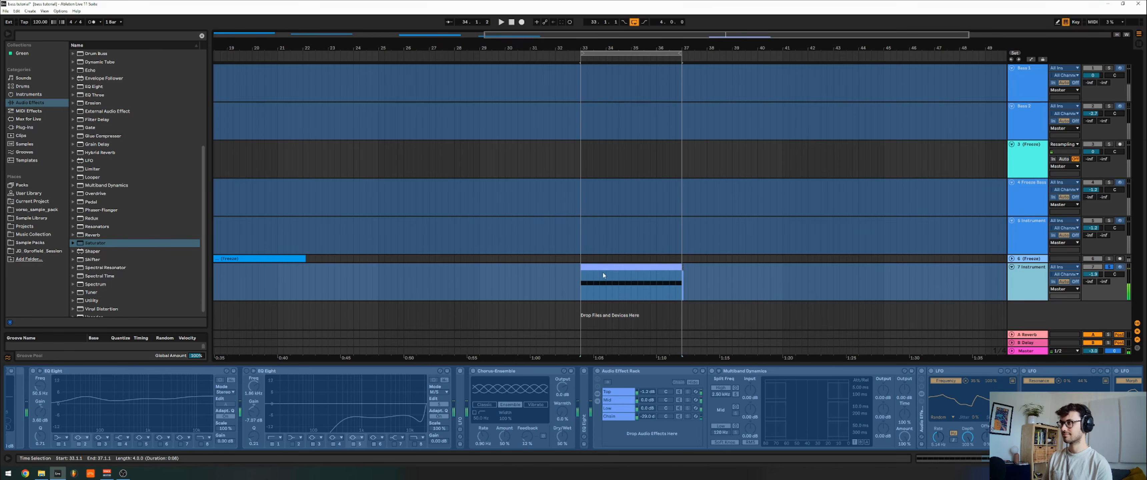
Copy the frozen 7 Instrument clip as audio to bar 39 on a new audio track directly above it
left_click_drag(603, 272, 781, 310)
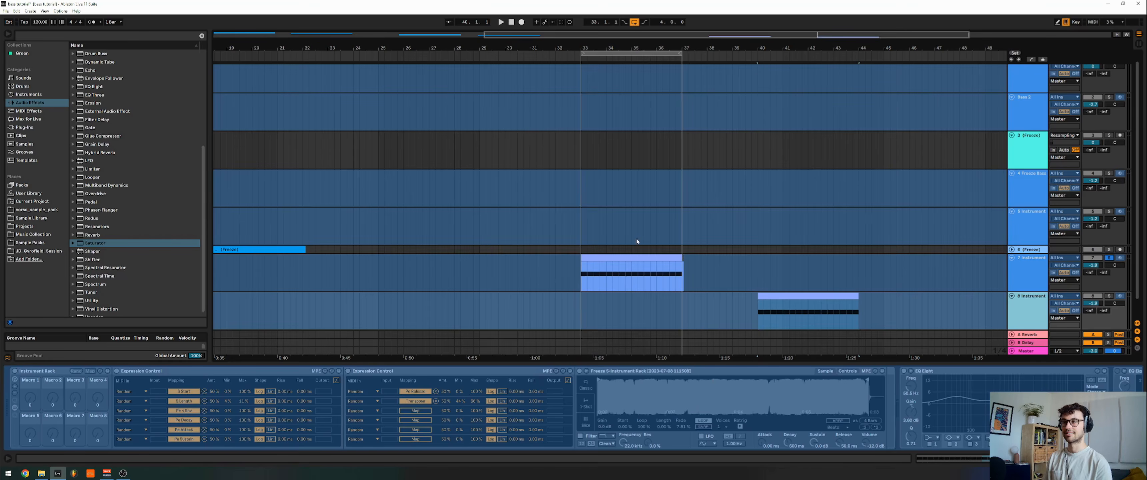
key("ctrl+z")
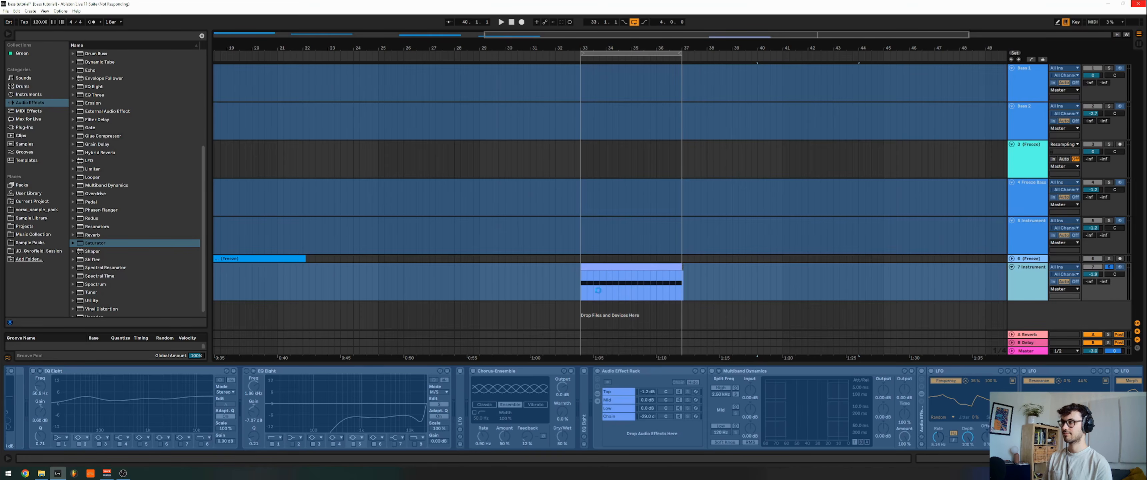
left_click_drag(603, 306, 759, 281)
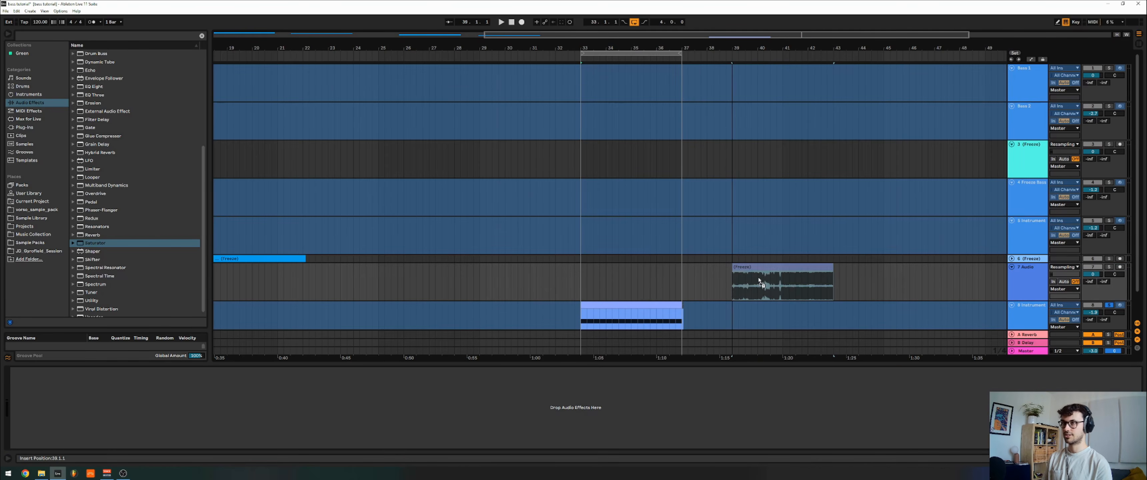
Solo the new audio track and audition the resampled clip from several points along its length
left_click(758, 281)
left_click(1108, 267)
key("space")
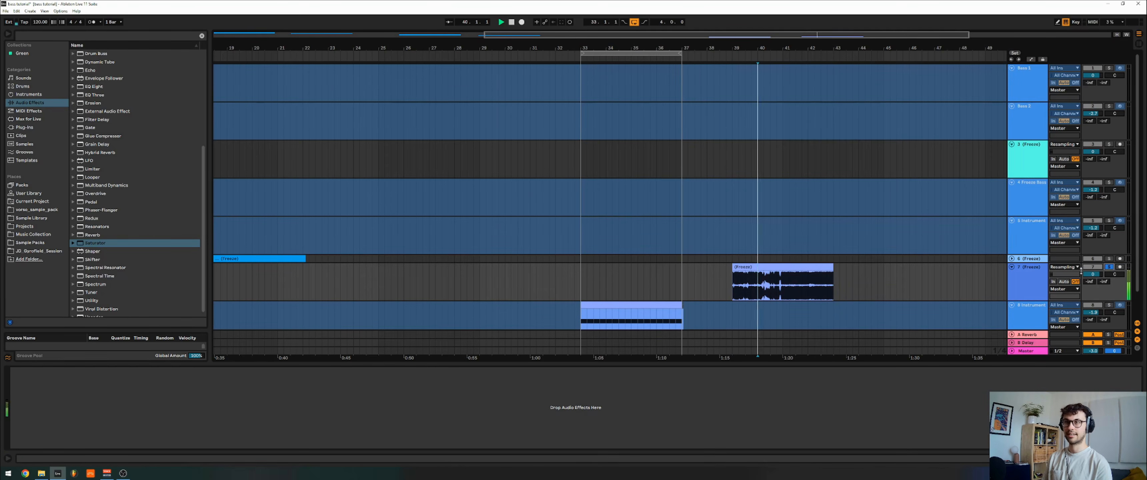
scroll(649, 229, "down", 2)
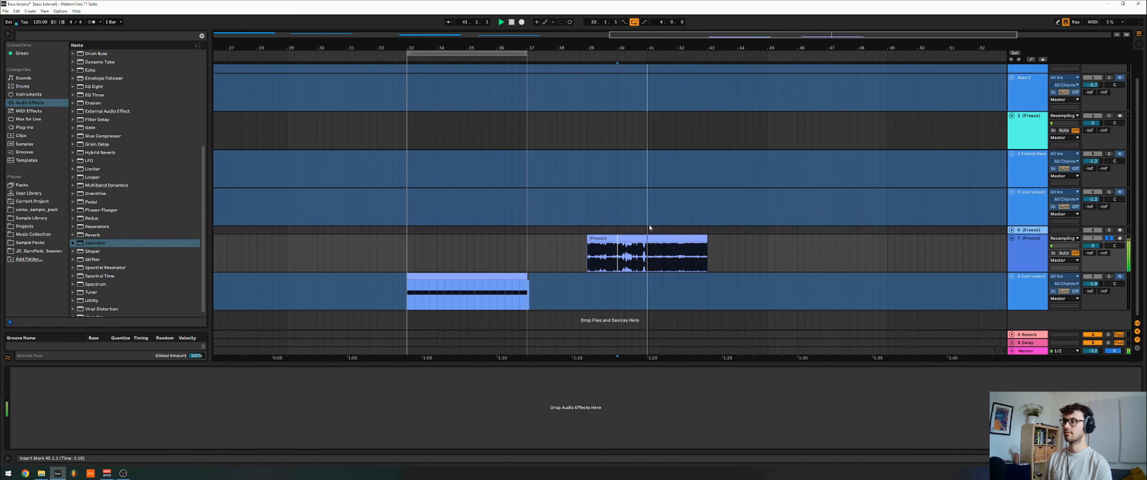
left_click(663, 257)
key("space")
key("space")
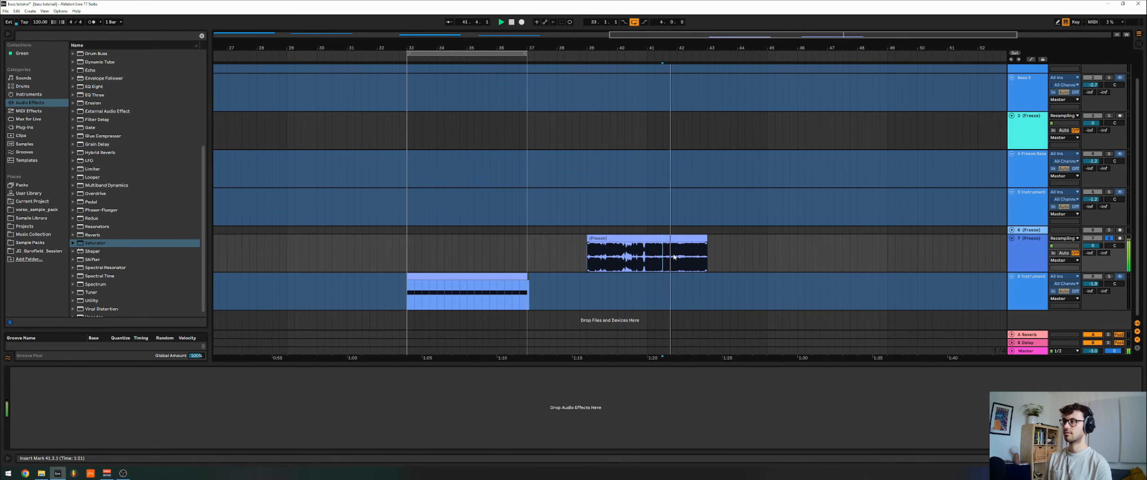
left_click(685, 256)
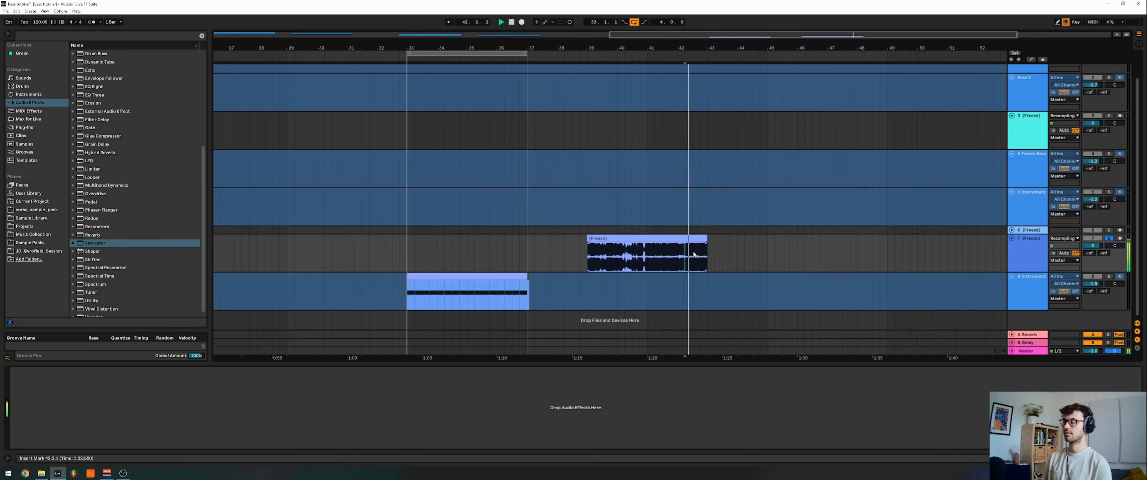
left_click(594, 256)
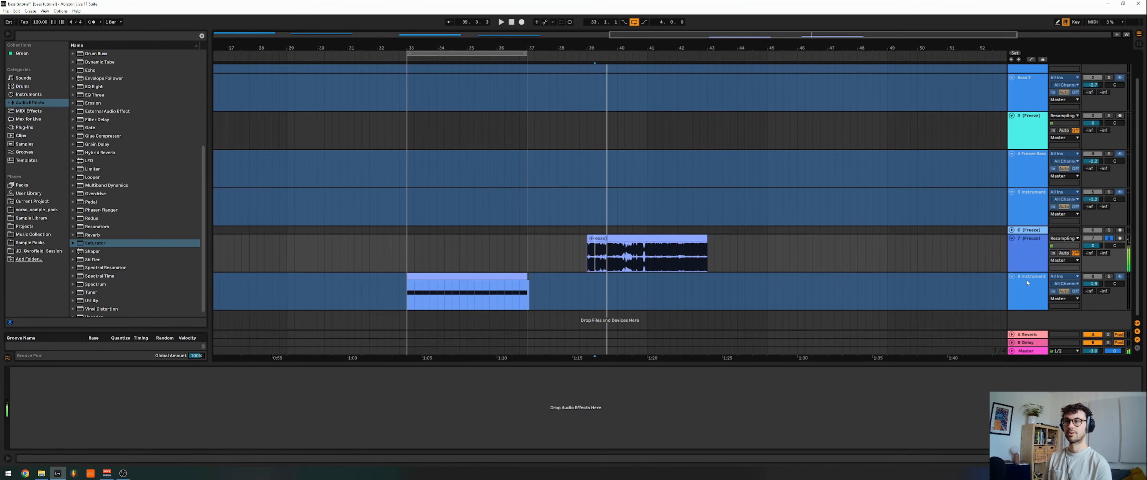
Unfreeze the 8 Instrument track
right_click(1029, 259)
left_click(1049, 130)
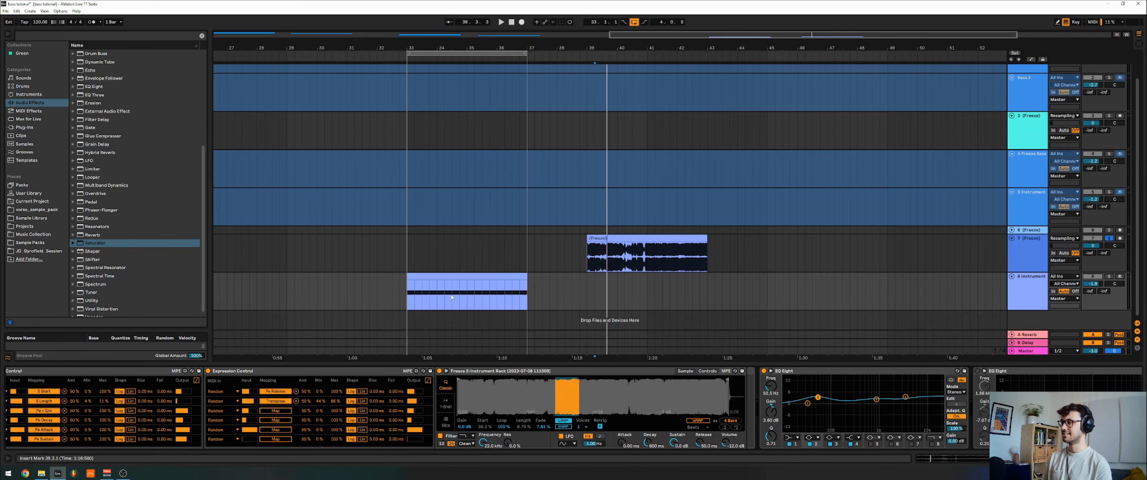
Play the 8 Instrument clip through its effects chain from within the clip, and stop playback
left_click(661, 236)
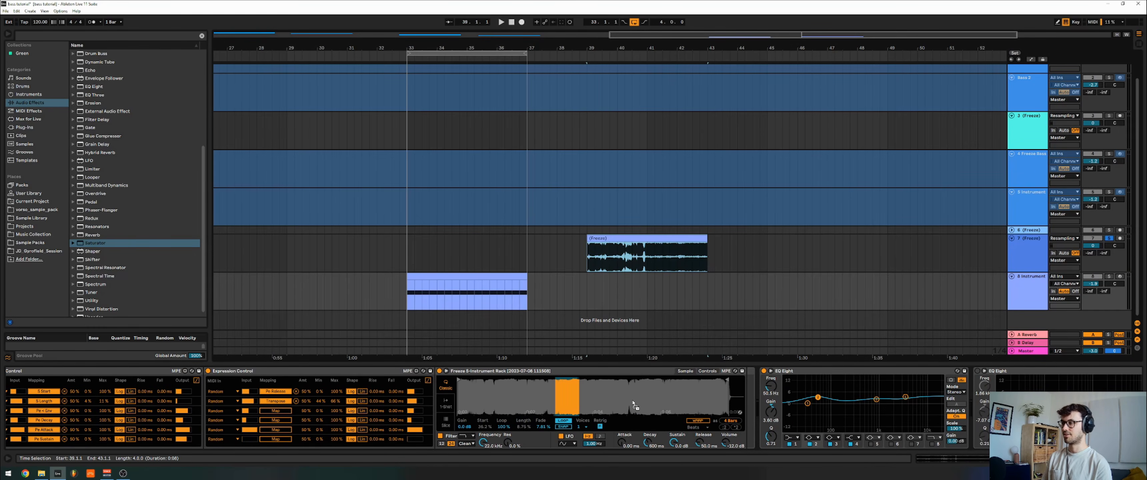
left_click(476, 275)
key("space")
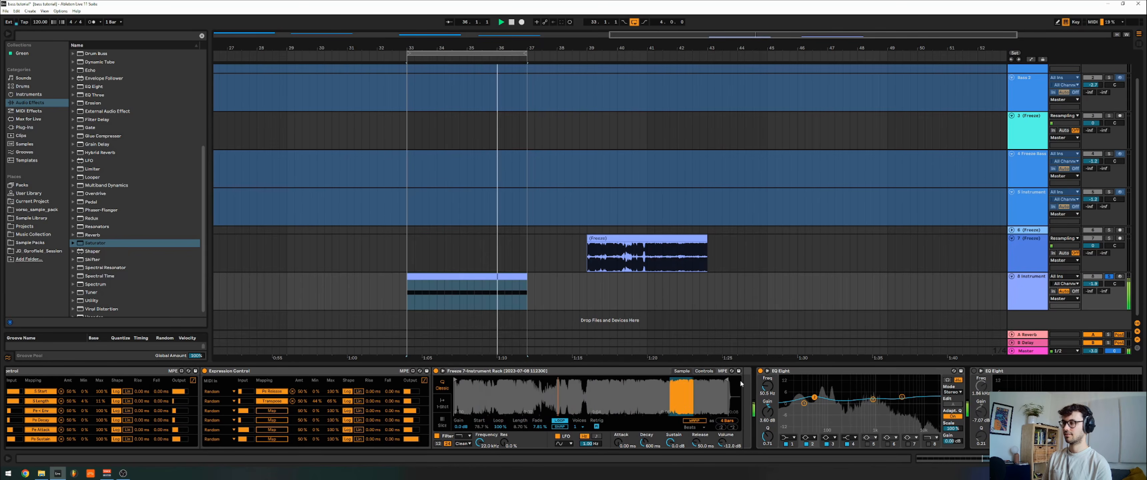
key("space")
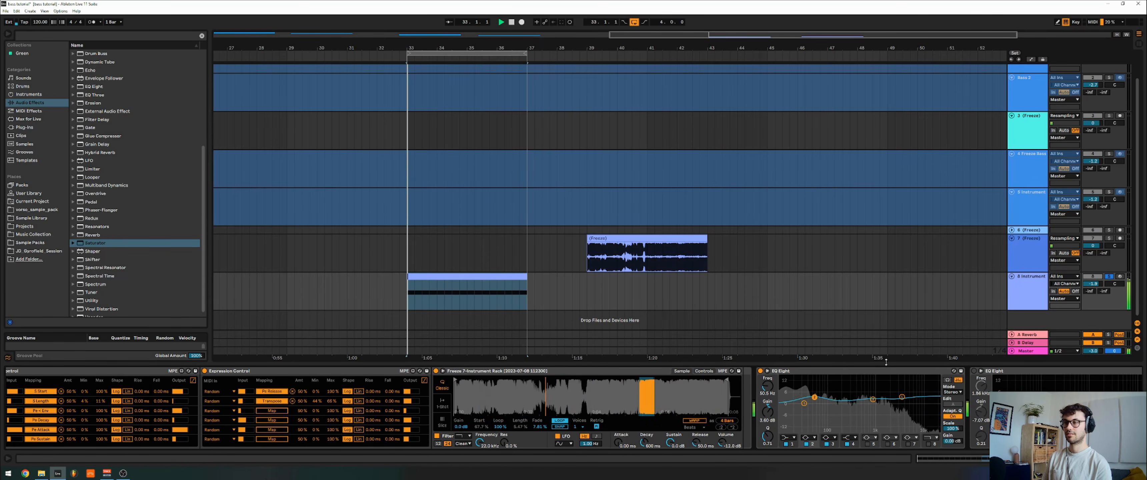
Collapse the two EQ Eights on the 8 Instrument track and lower the Chorus-Ensemble's Dry/Wet to about 18 %
double_click(854, 372)
double_click(853, 372)
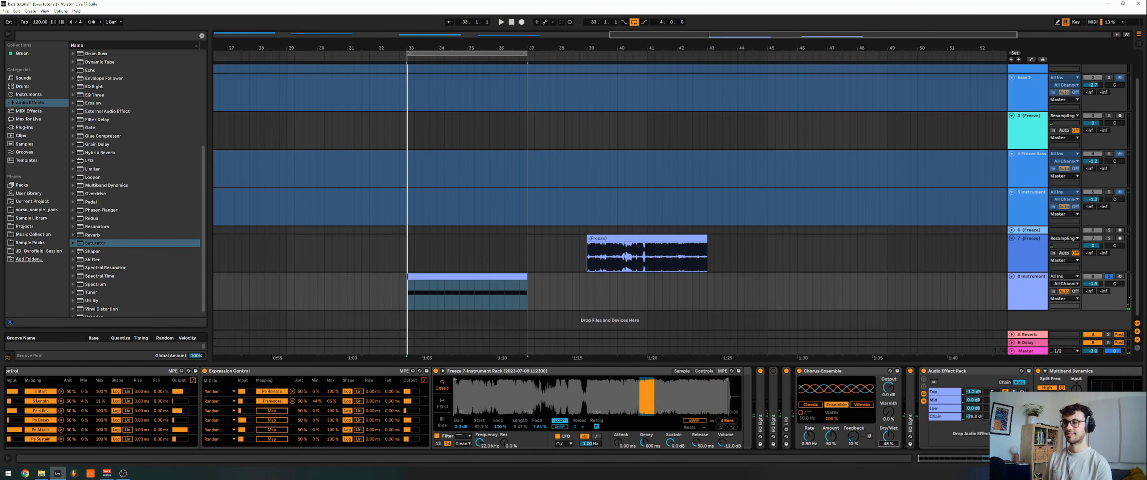
left_click_drag(893, 443, 893, 453)
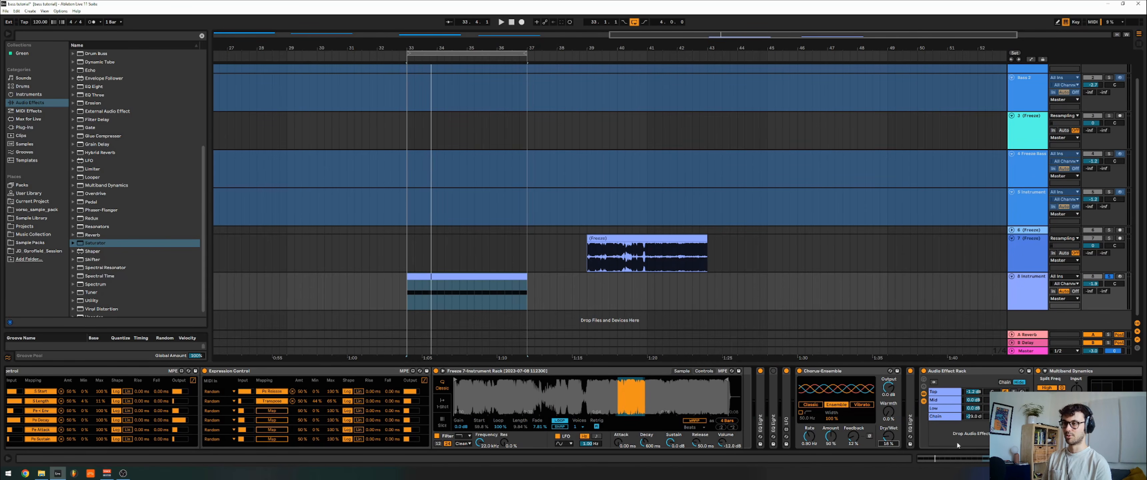
Freeze the 8 Instrument track and copy its clip as audio to 45.4.1 on the 7 (Freeze) track
right_click(1026, 294)
left_click(1045, 150)
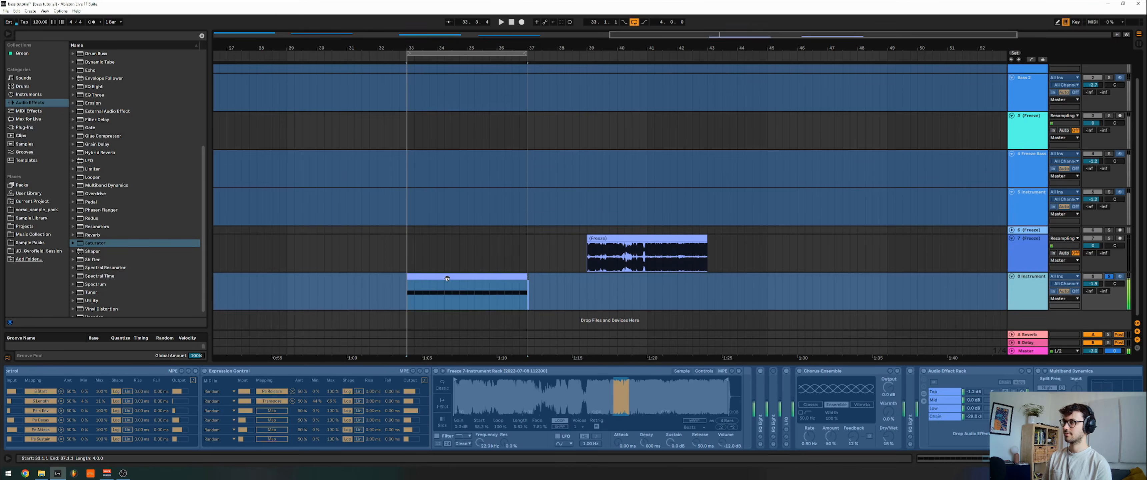
left_click_drag(452, 277, 830, 266)
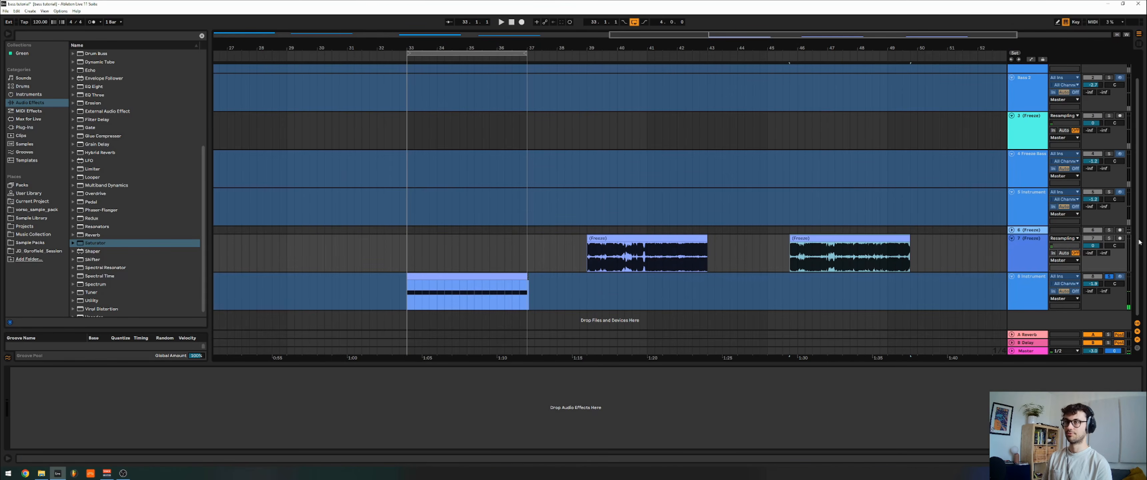
Solo the 7 (Freeze) track and audition the newly resampled clip at bar 45
left_click(1109, 238)
left_click(821, 253)
left_click_drag(825, 45, 660, 146)
left_click(606, 263)
key("space")
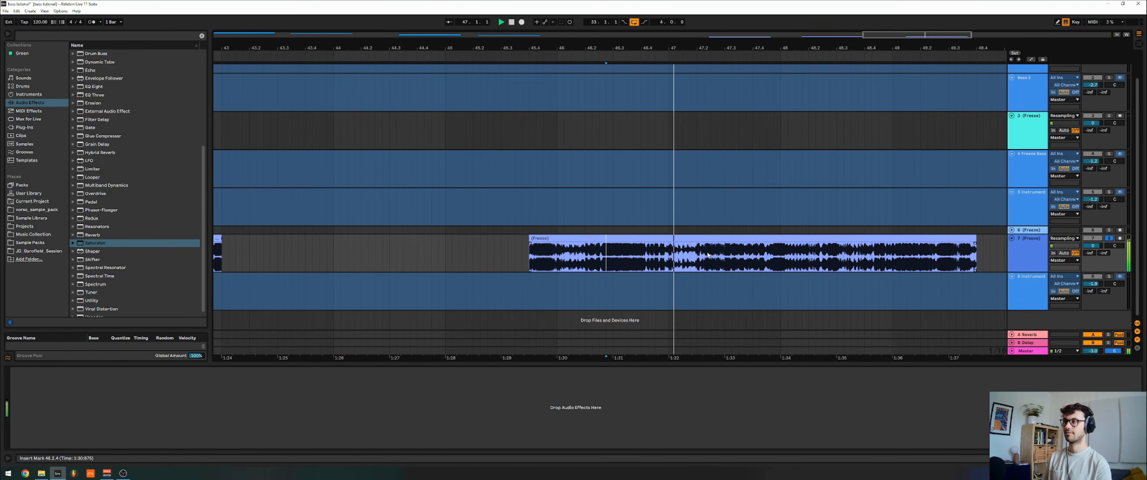
Insert a new MIDI track below the 7 (Freeze) track and stop playback
left_click(1016, 252)
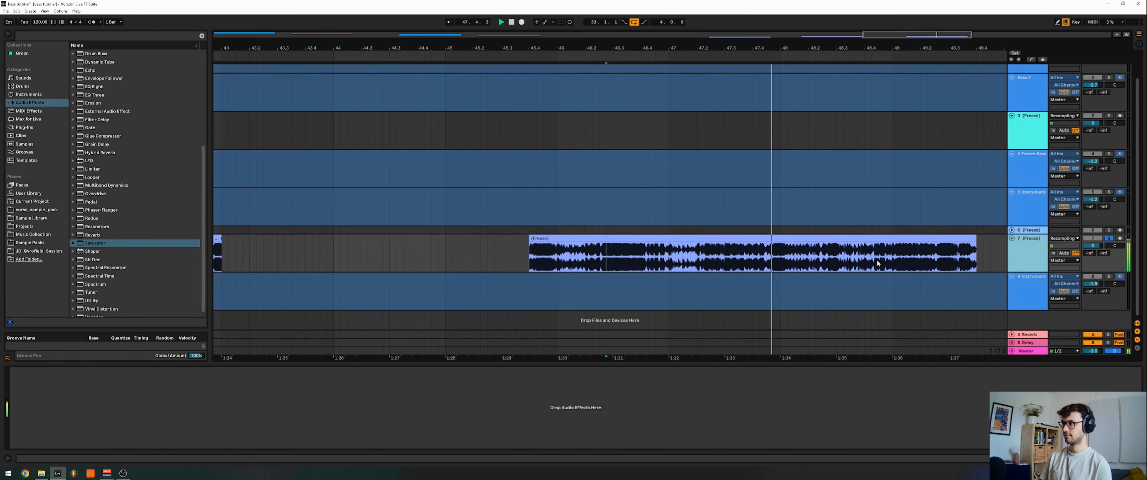
key("ctrl+shift+t")
key("space")
Load the new resampled clip into a Simpler on the MIDI track, solo the track, and move the sample start toward the middle
left_click(556, 238)
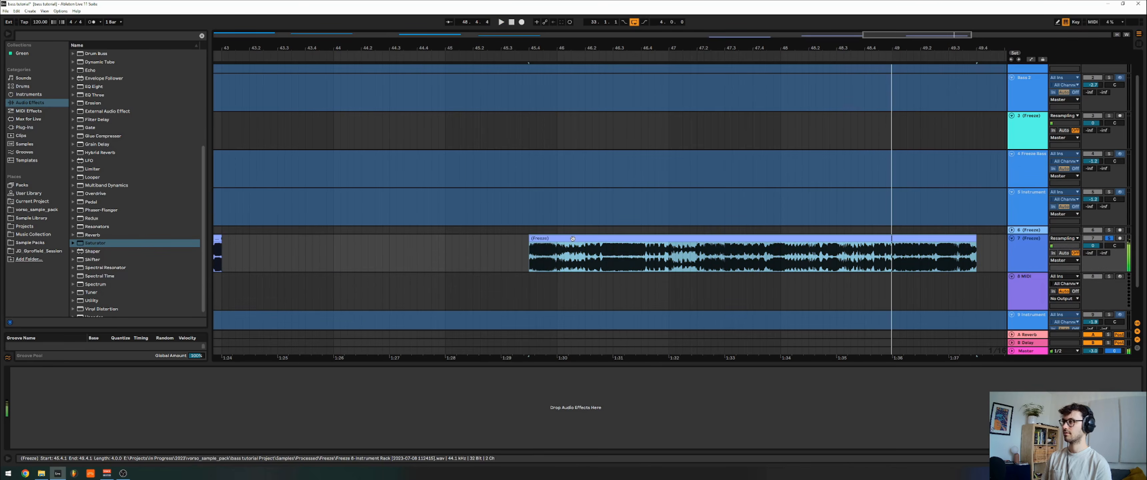
left_click(28, 103)
left_click(28, 95)
left_click(29, 102)
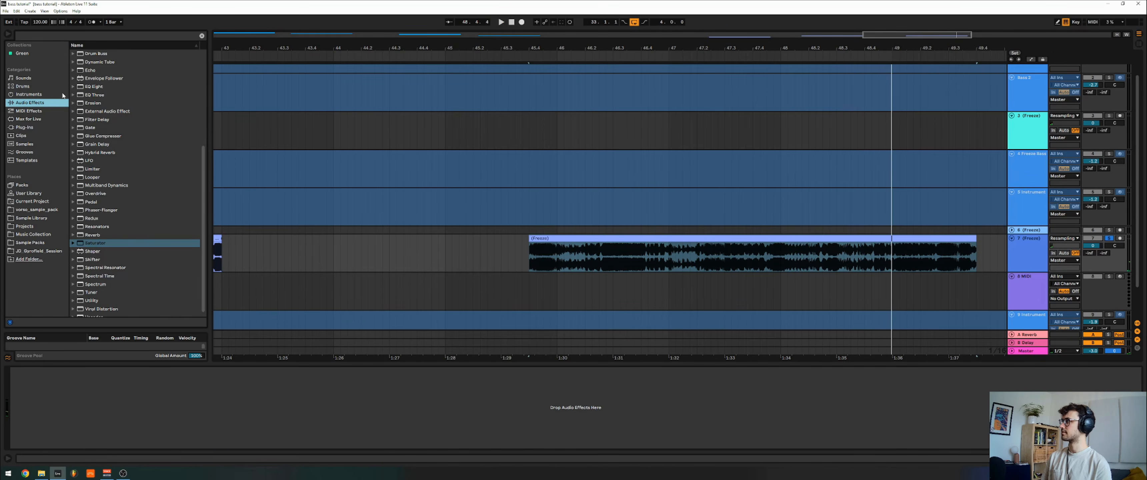
left_click(28, 94)
left_click_drag(93, 160, 510, 287)
left_click_drag(581, 246, 289, 395)
left_click(1108, 276)
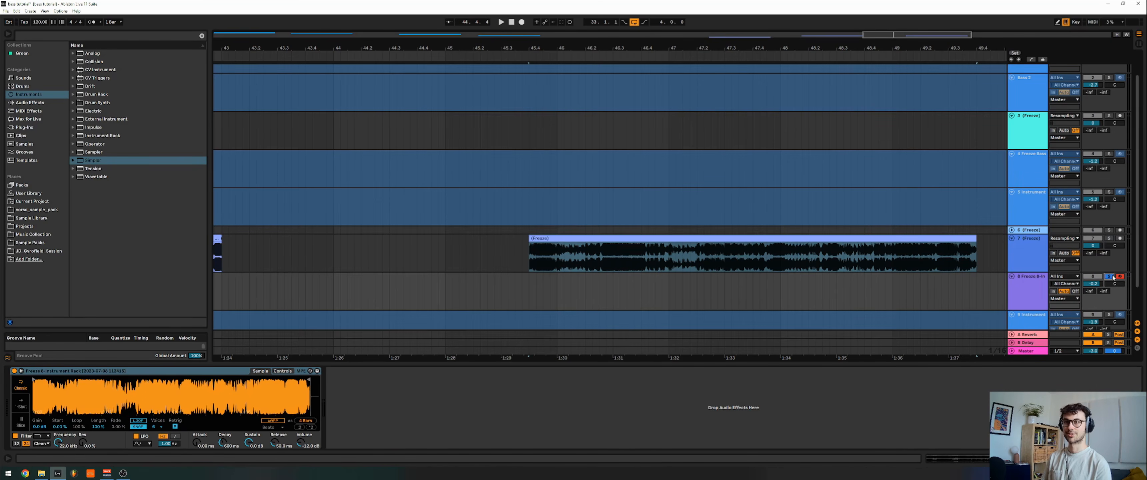
left_click_drag(33, 380, 152, 374)
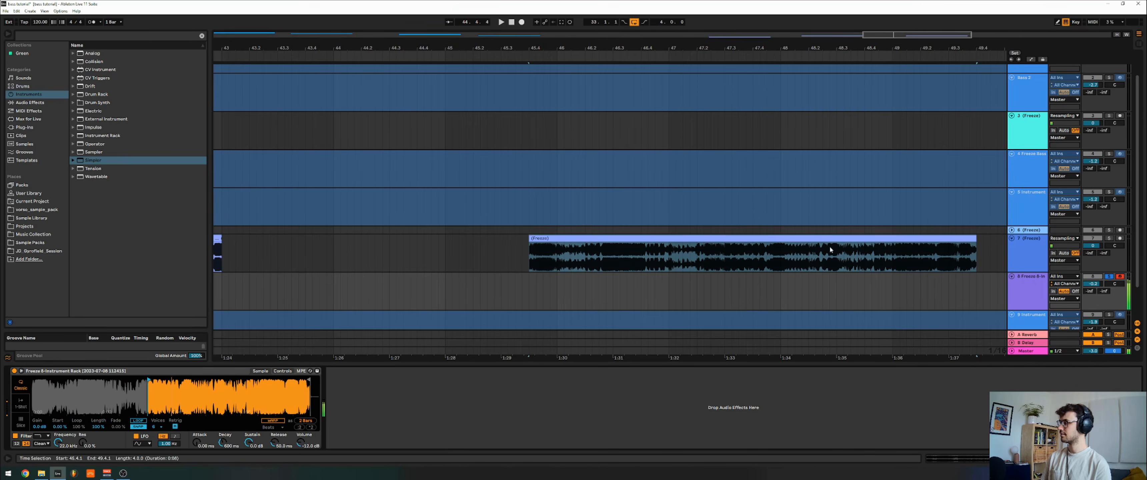
Add an EQ Eight after the Simpler with a slight low-frequency boost
left_click(59, 104)
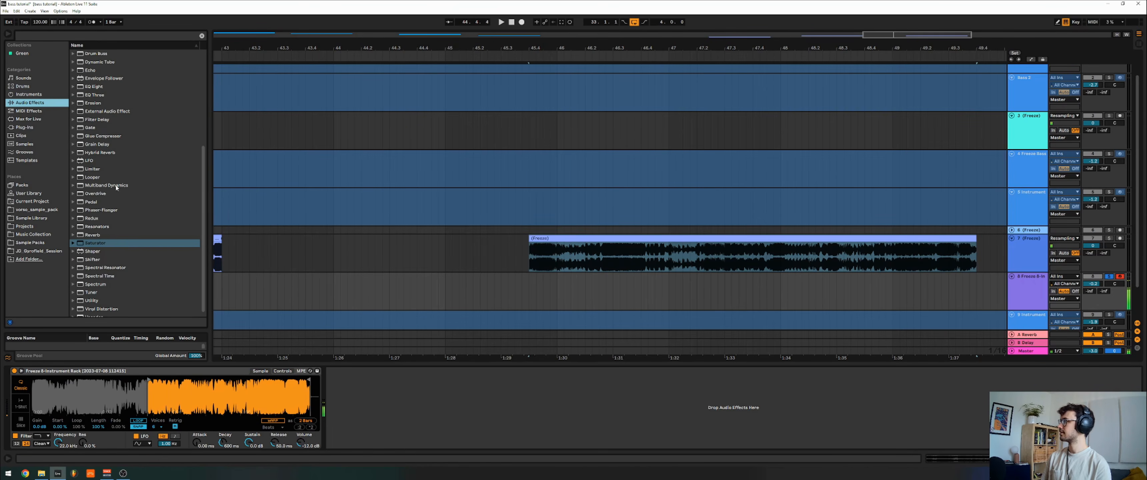
scroll(103, 137, "up", 3)
left_click_drag(102, 138, 386, 399)
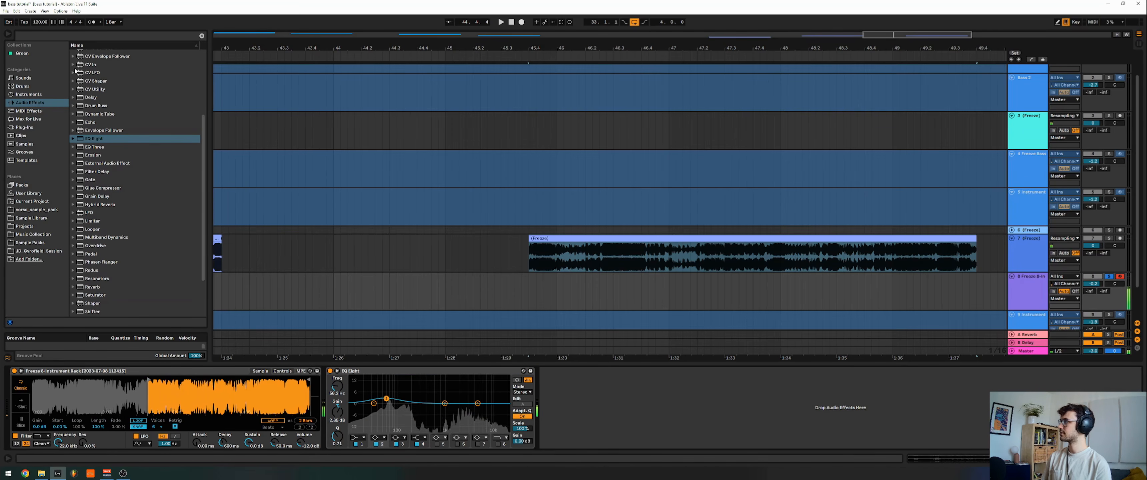
Add the OTT preset of Multiband Dynamics and a Saturator with Soft Clip on after the EQ Eight
left_click(95, 239)
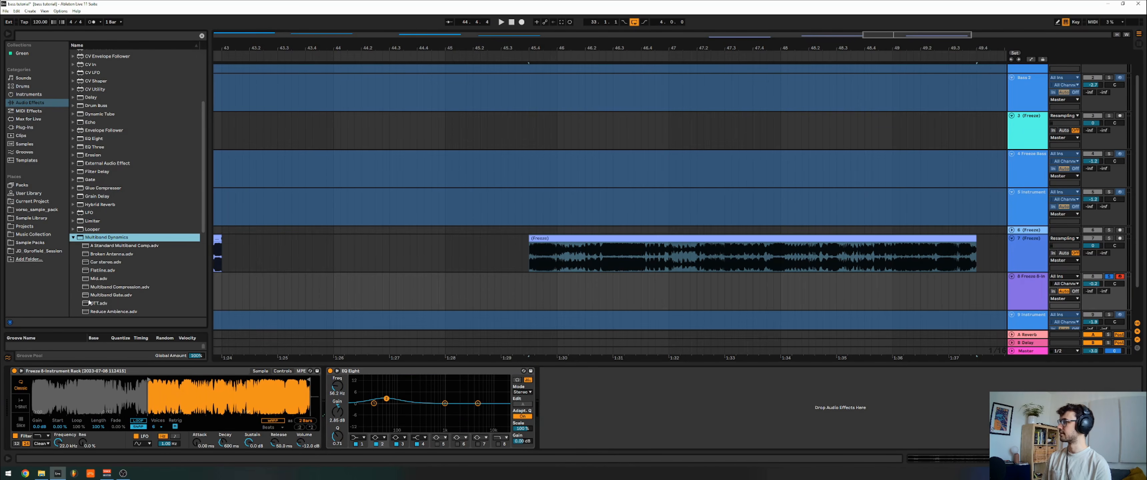
left_click_drag(95, 304, 712, 428)
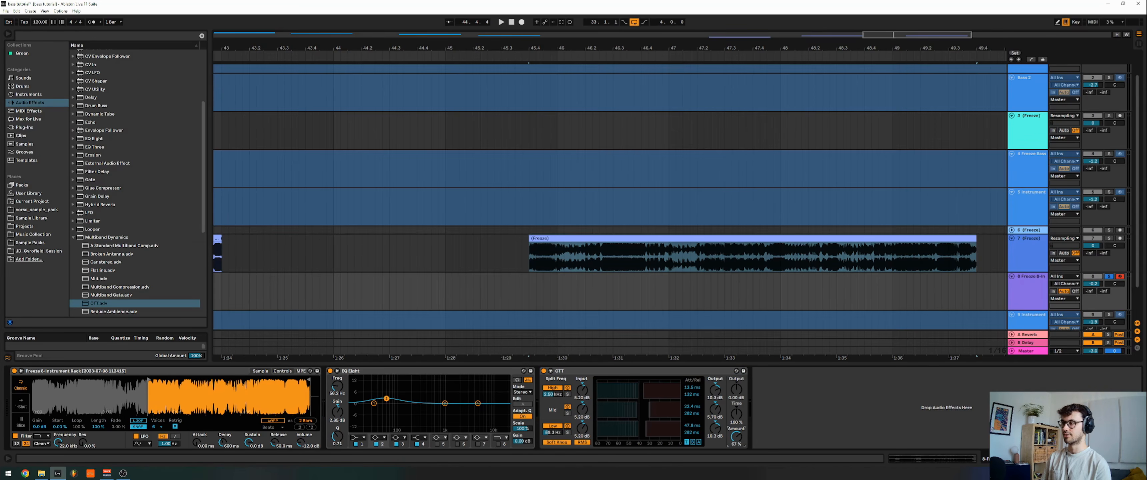
scroll(103, 242, "down", 1)
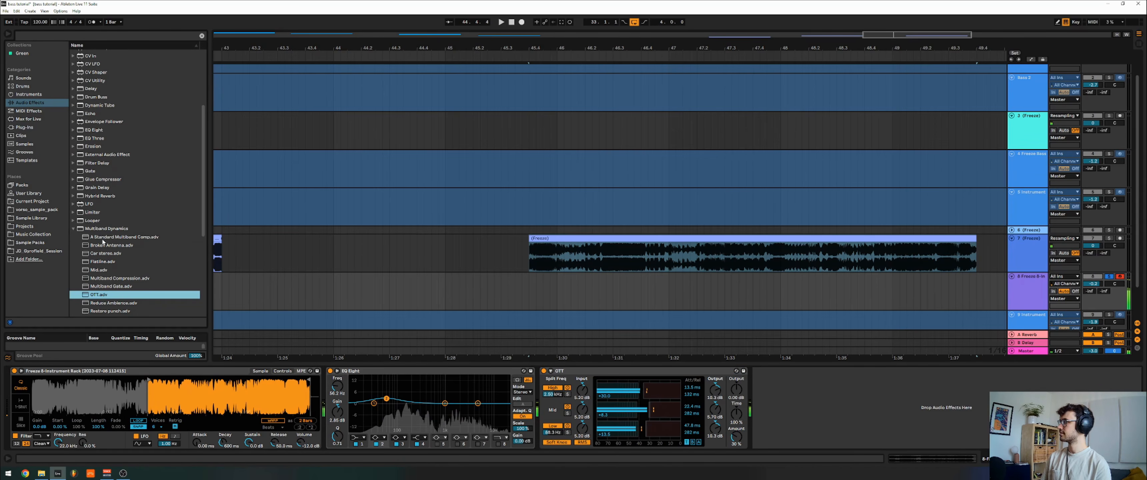
left_click(73, 229)
scroll(89, 256, "down", 2)
left_click_drag(95, 238, 778, 387)
left_click(837, 394)
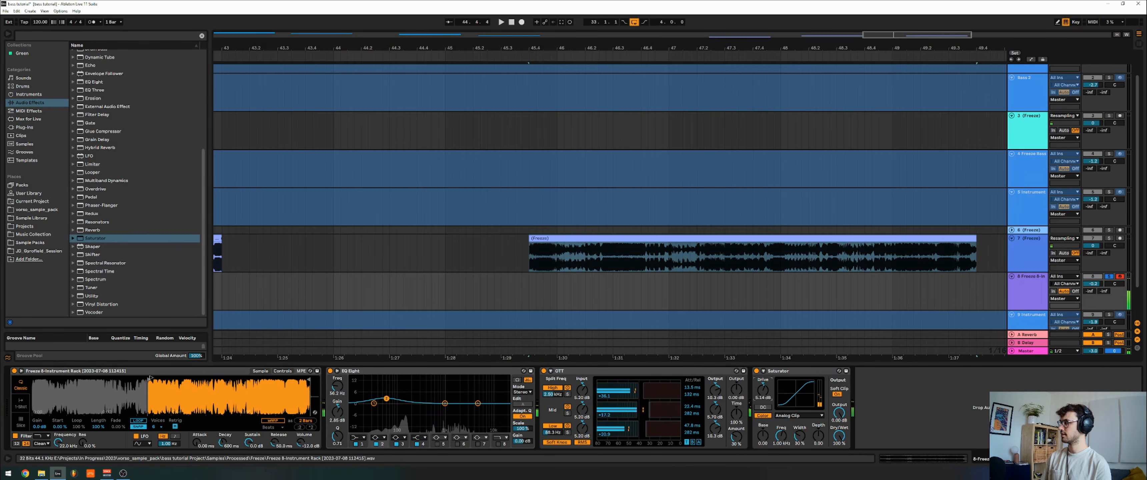
Move the Simpler's sample start earlier, turn on looping, and shorten the sample length to a small slice
mouse_move(150, 378)
left_mouse_down()
mouse_move(295, 374)
mouse_move(31, 372)
mouse_move(121, 385)
mouse_move(102, 389)
mouse_move(194, 369)
mouse_move(261, 370)
mouse_move(89, 372)
left_mouse_up()
left_click(143, 421)
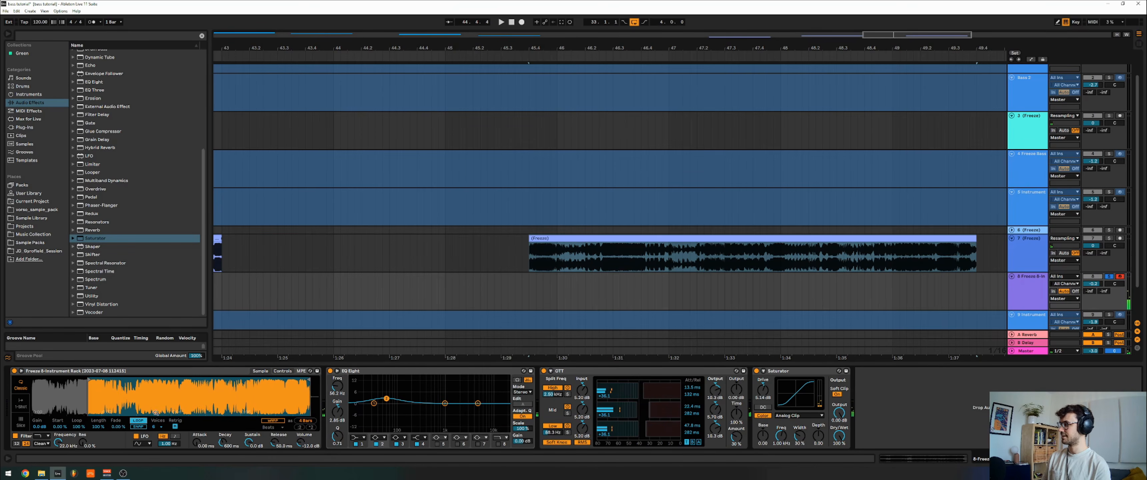
mouse_move(103, 428)
left_mouse_down()
mouse_move(104, 449)
mouse_move(104, 427)
mouse_move(60, 418)
mouse_move(59, 396)
left_mouse_up()
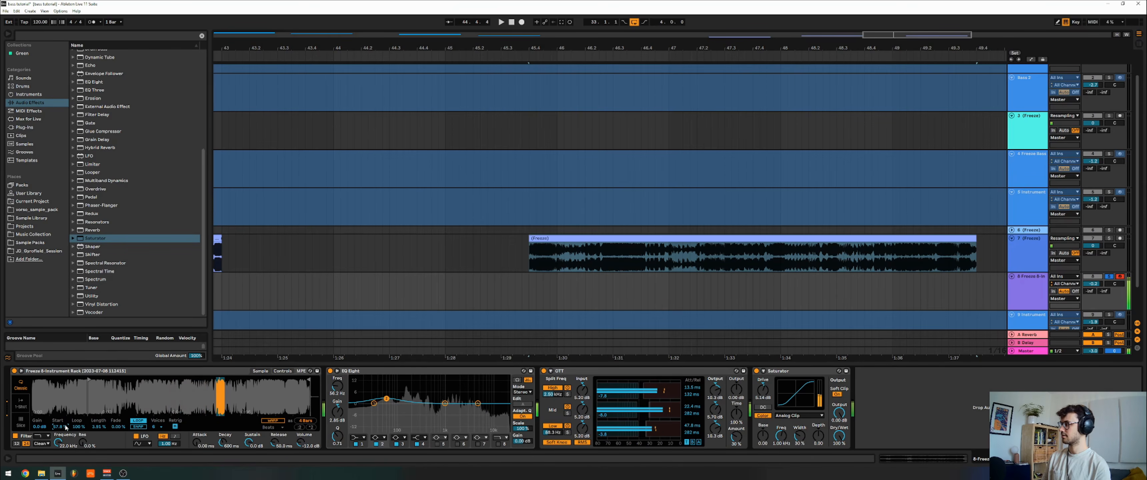
Lower the computer keyboard's octave and play notes while moving the looped slice toward the end of the sample
key("z")
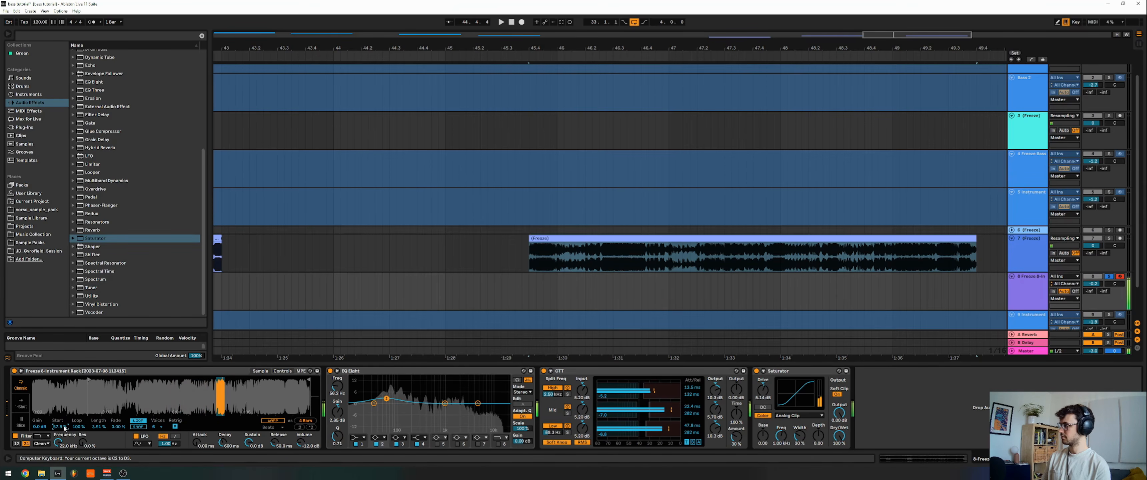
left_click_drag(59, 426, 60, 411)
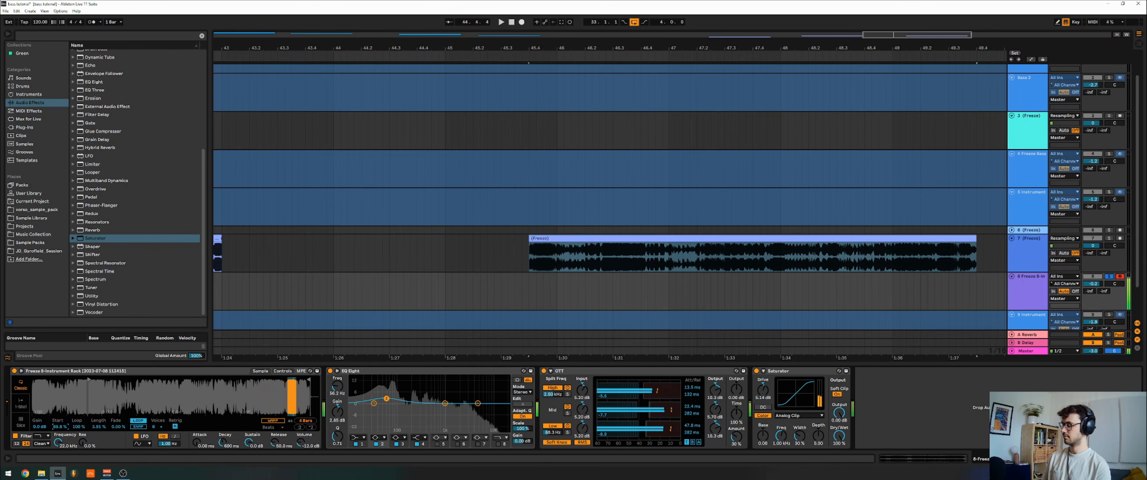
key("a")
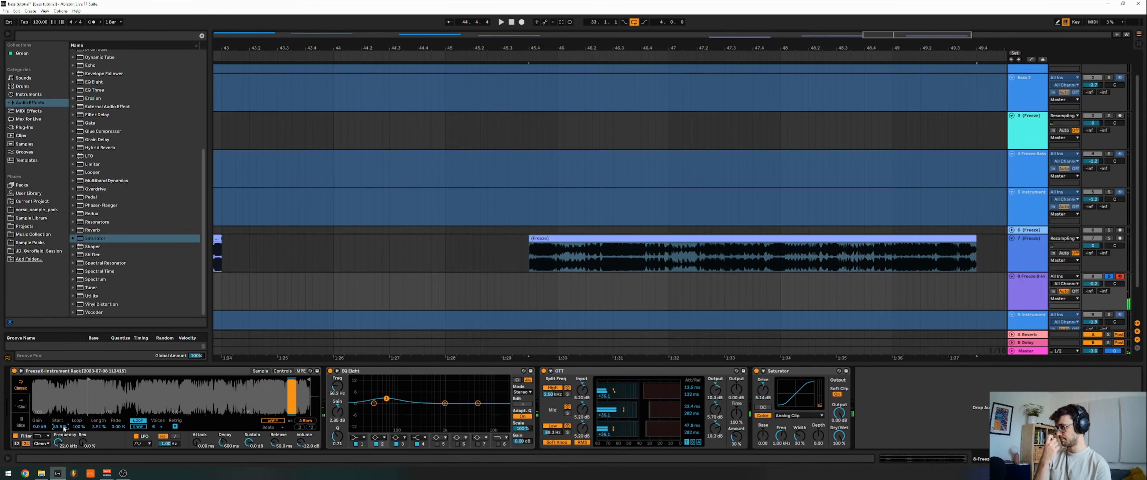
left_click_drag(453, 44, 662, 48)
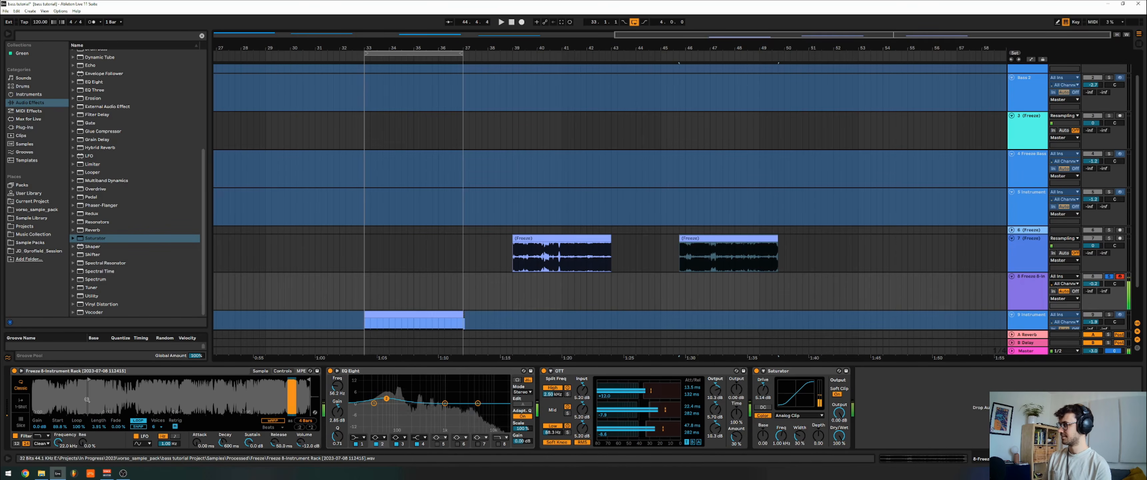
left_click_drag(58, 426, 58, 418)
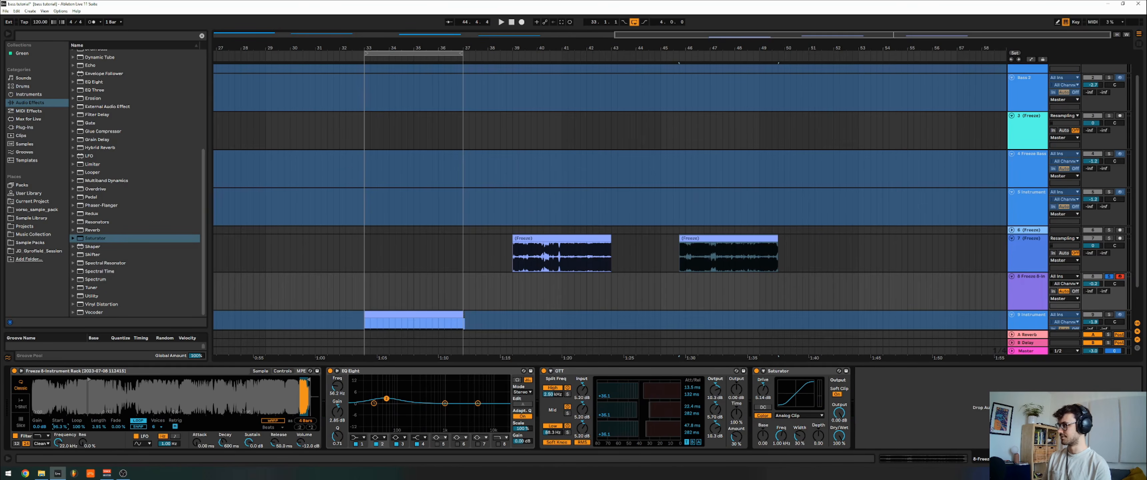
Solo the first bass track at bar 1, play its original clip for comparison, and turn the solo off
scroll(401, 196, "left", 12)
scroll(399, 196, "up", 1)
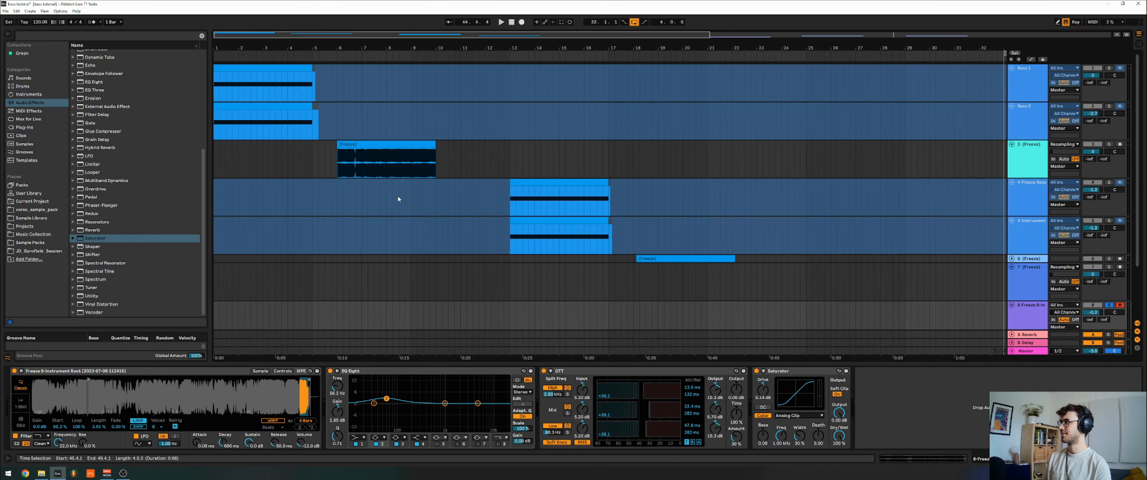
left_click(307, 92)
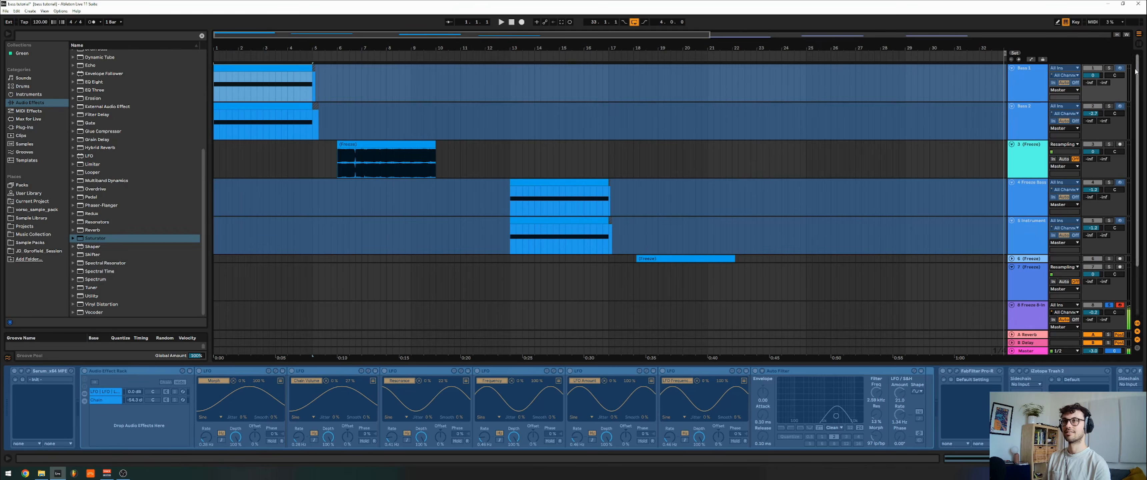
left_click(1110, 68)
key("space")
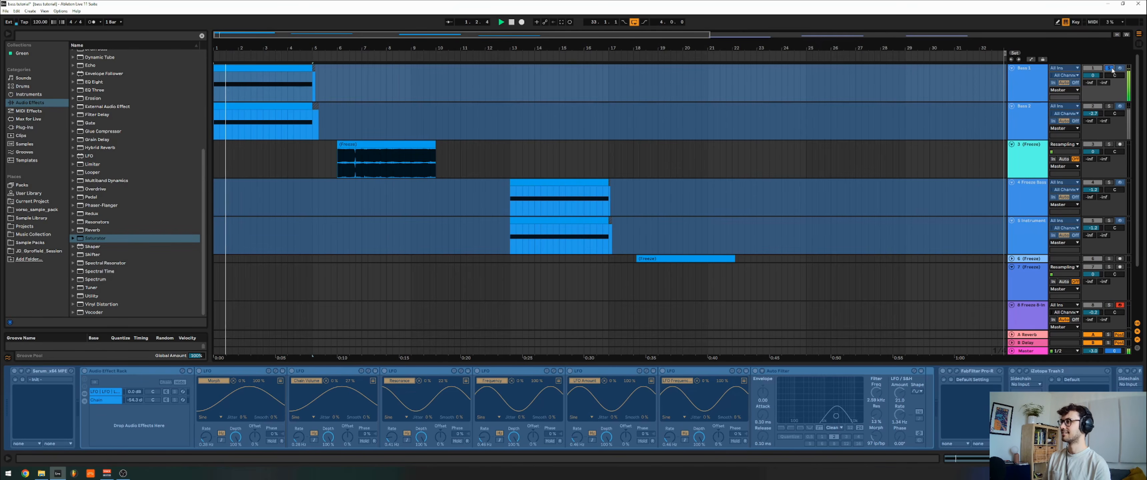
key("space")
left_click(1111, 69)
Return to the new Simpler track, play a note, and move the looped slice back toward the middle of the sample
scroll(734, 240, "down", 3)
scroll(733, 235, "right", 15)
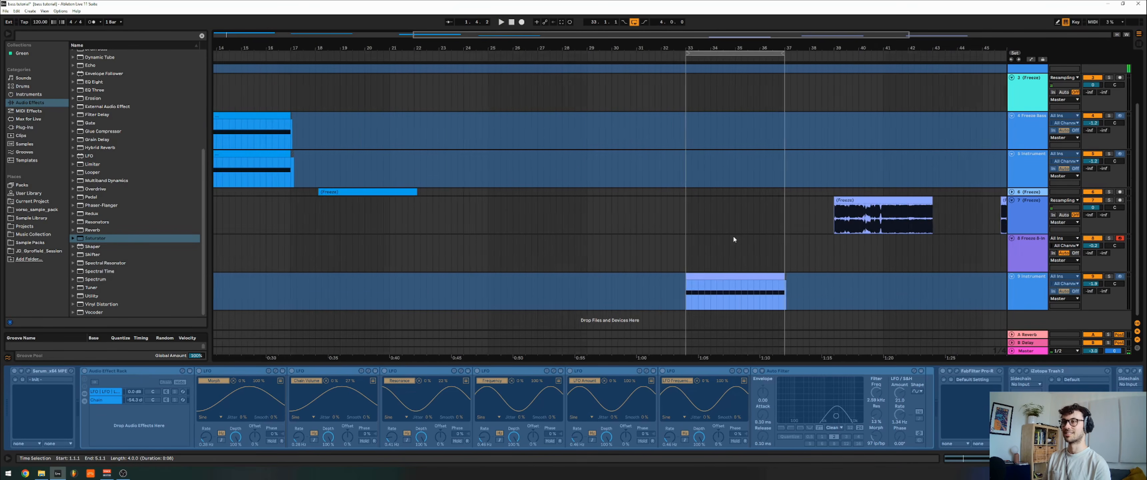
left_click(740, 249)
left_click(914, 254)
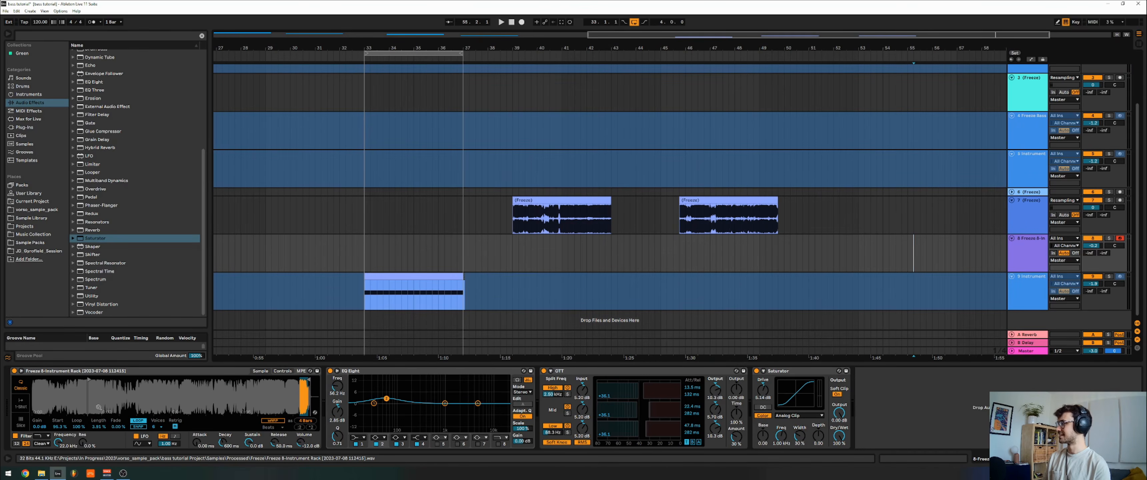
key("a")
left_click_drag(60, 426, 60, 464)
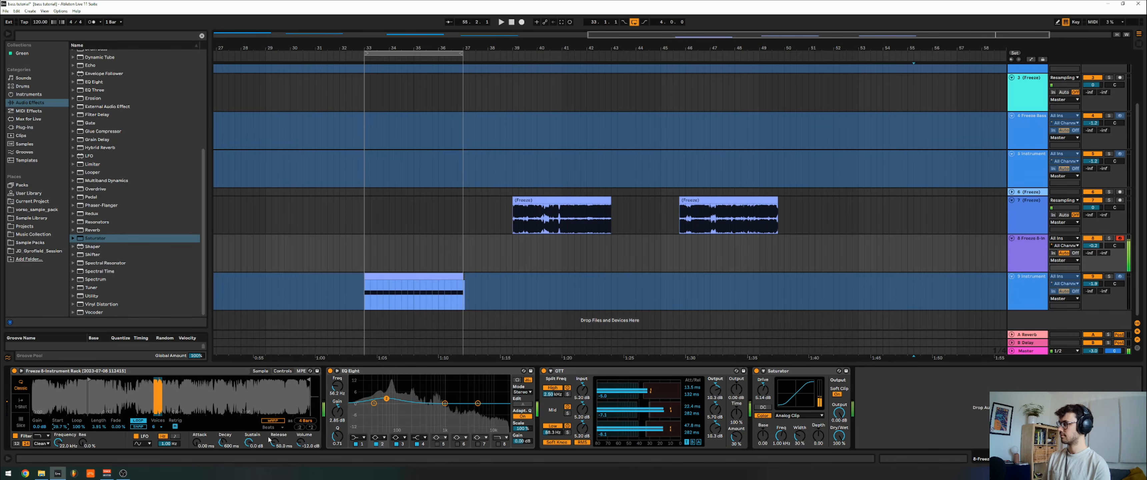
Lengthen the Simpler's release to about 1.83 s and show its Controls page
left_click_drag(274, 442, 275, 414)
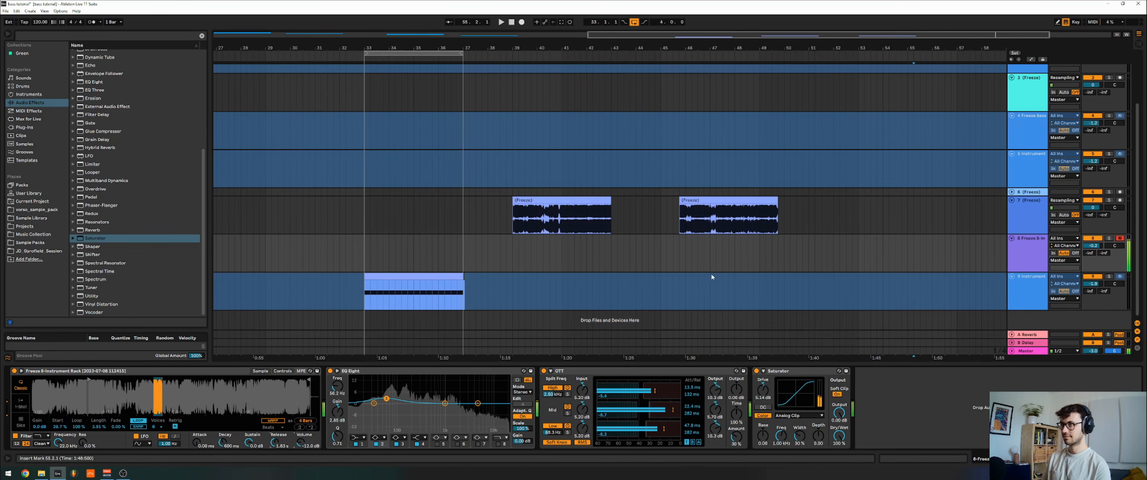
left_click(285, 371)
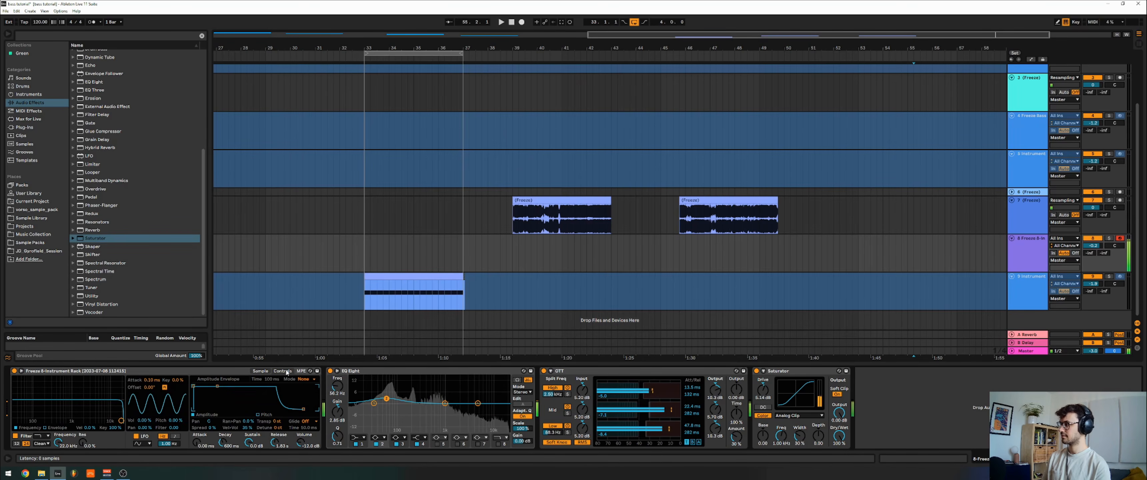
left_click(835, 238)
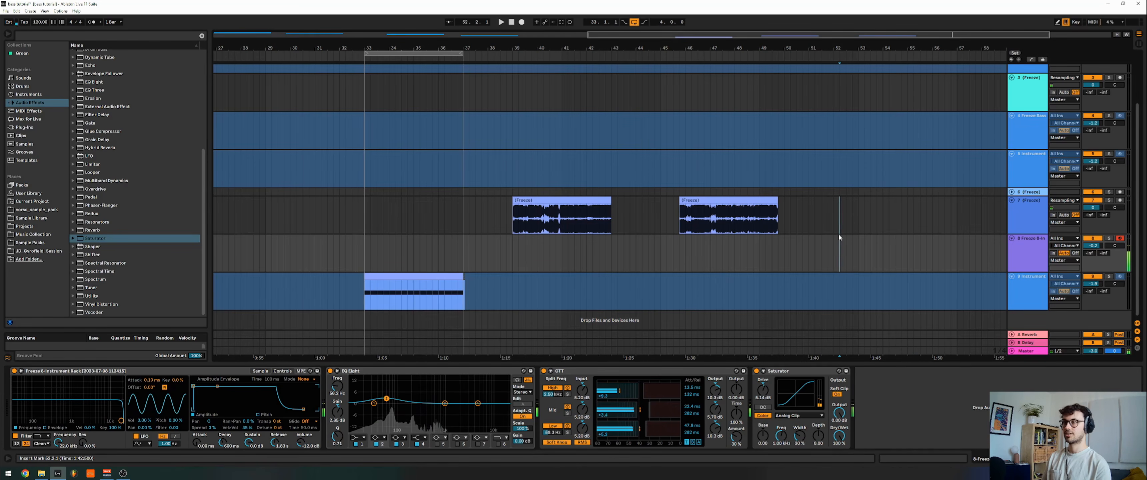
Check the frozen instrument track's devices, return to the new Simpler track, and show its Sample page
left_click(494, 282)
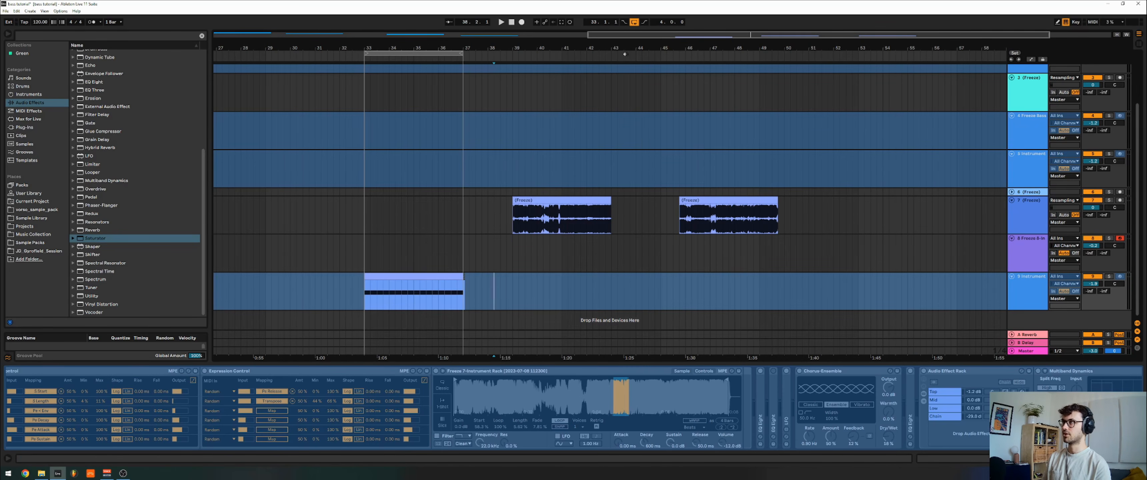
left_click_drag(626, 51, 626, 22)
scroll(658, 174, "up", 2)
scroll(396, 155, "down", 2)
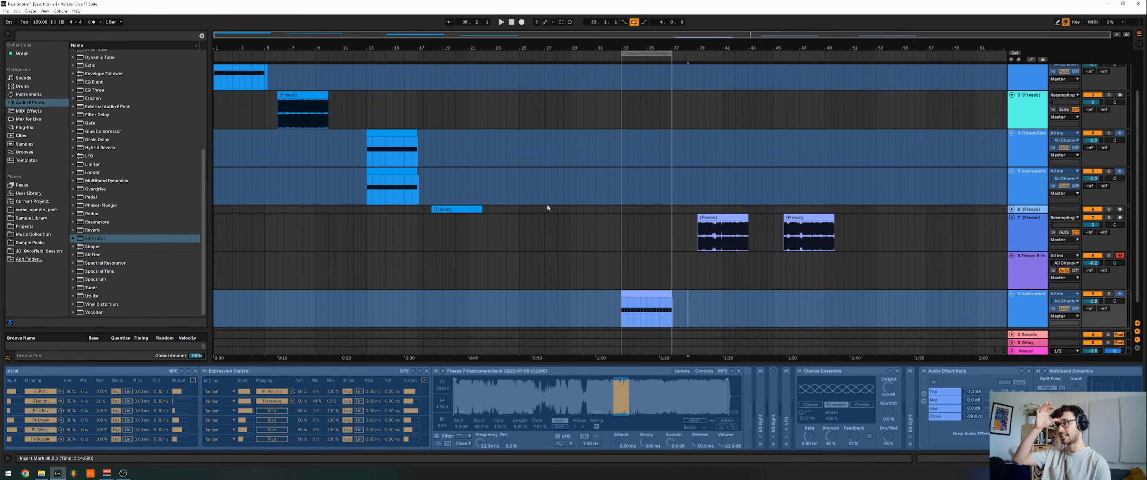
left_click(840, 265)
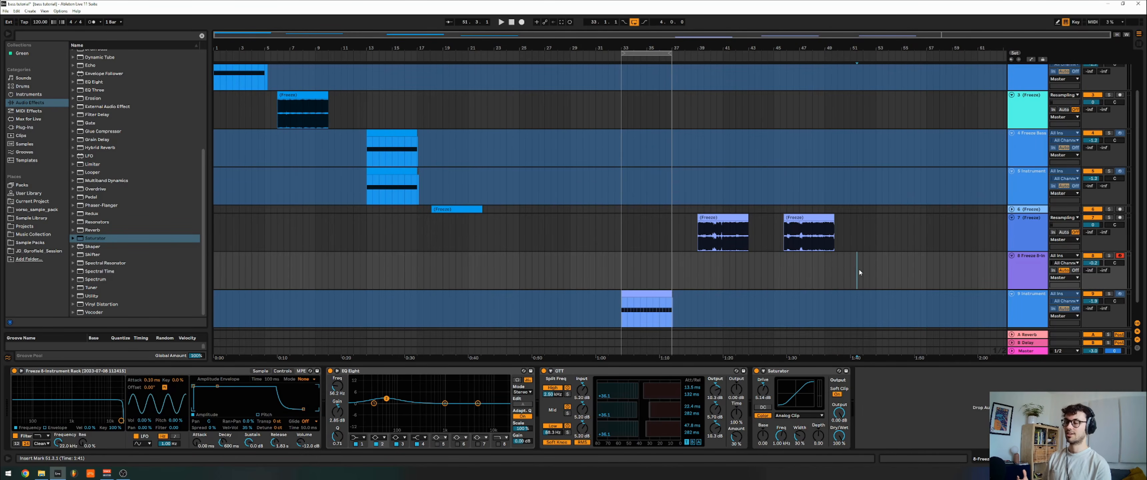
left_click(1027, 271)
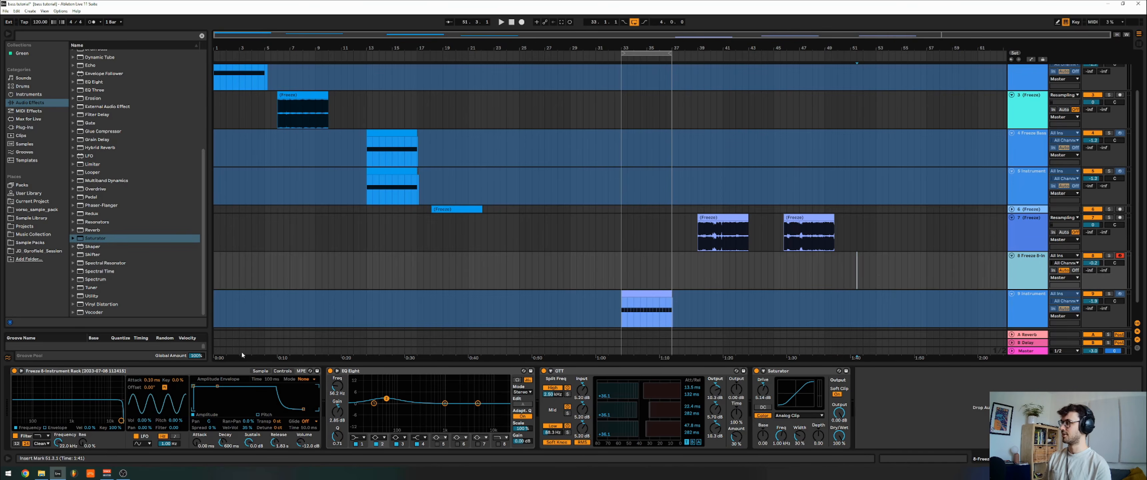
left_click(260, 371)
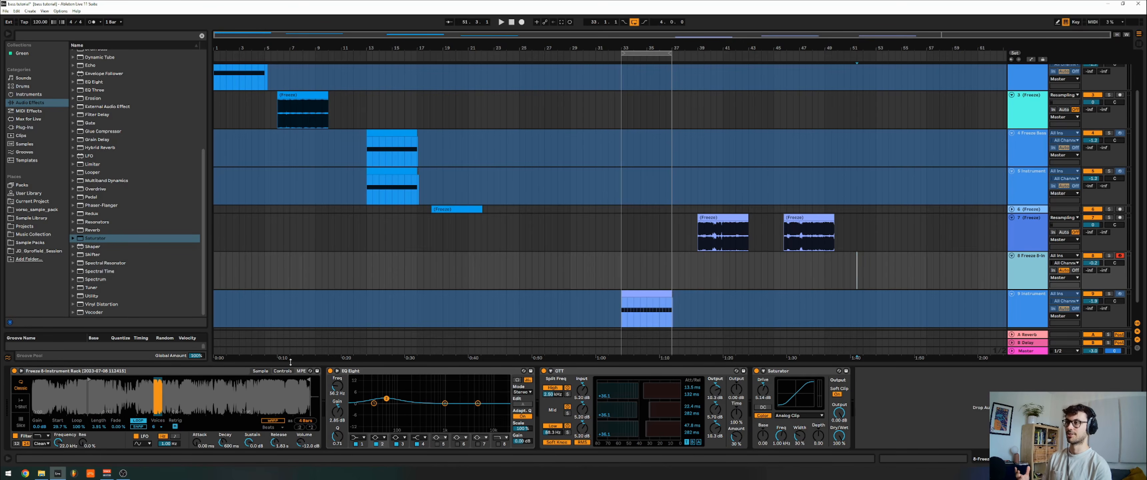
key("a")
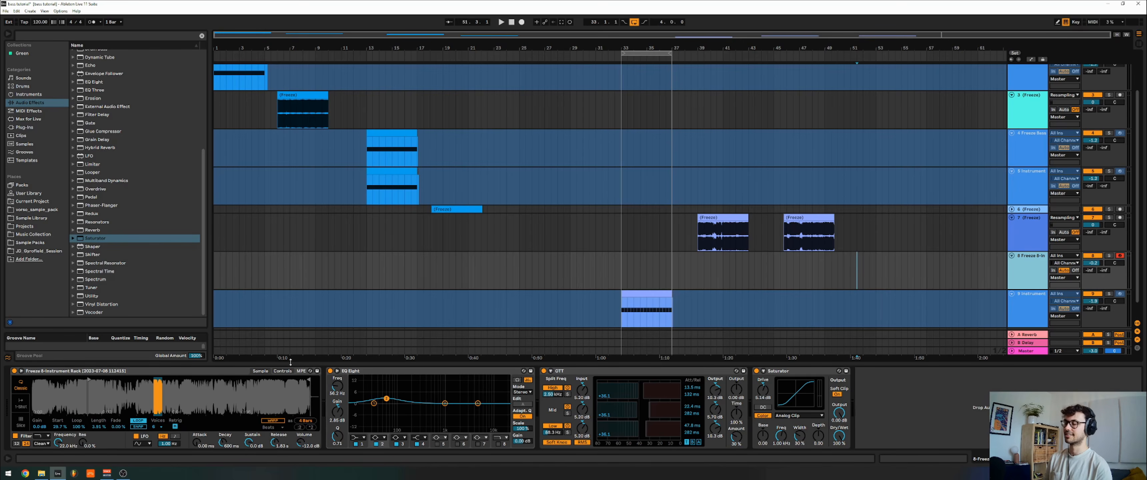
Review the device chains of Bass 2, the first resampled track, its frozen Simpler track, and the last frozen instrument track
scroll(325, 328, "up", 2)
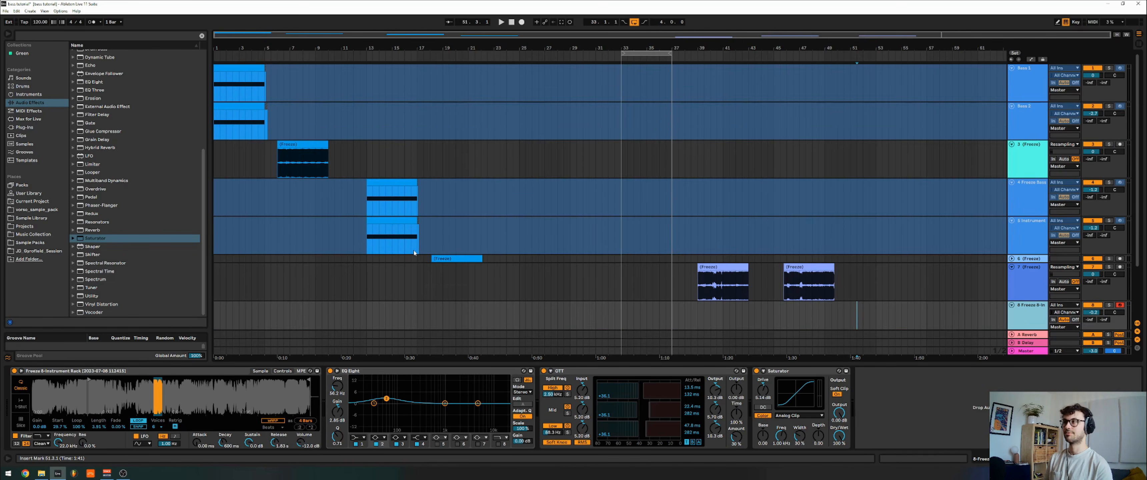
left_click(1021, 101)
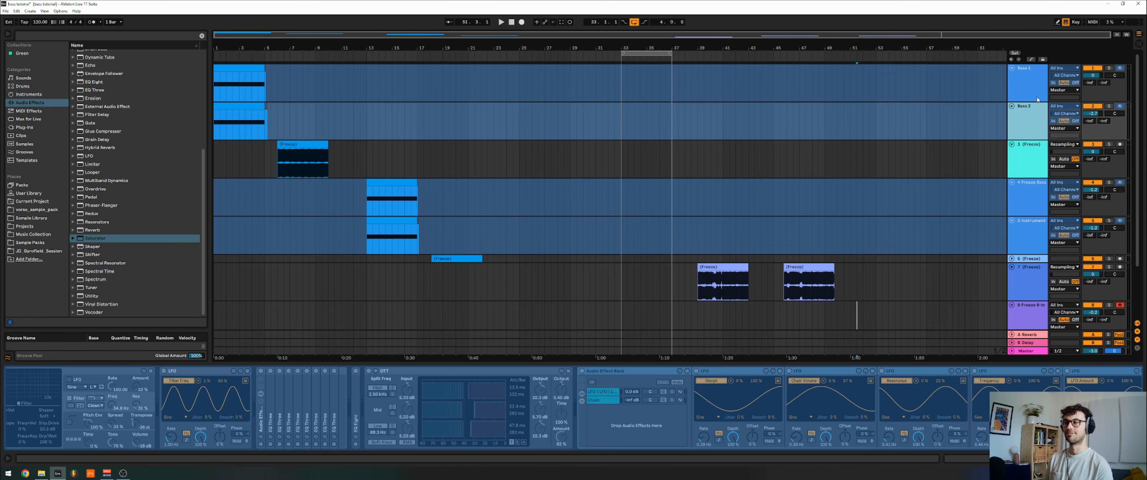
left_click(1026, 117)
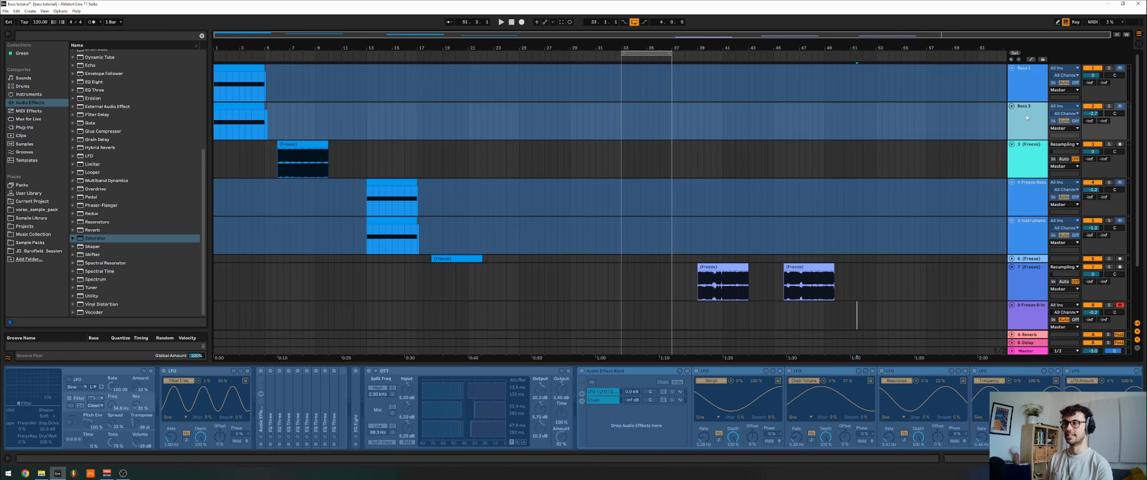
key("Down")
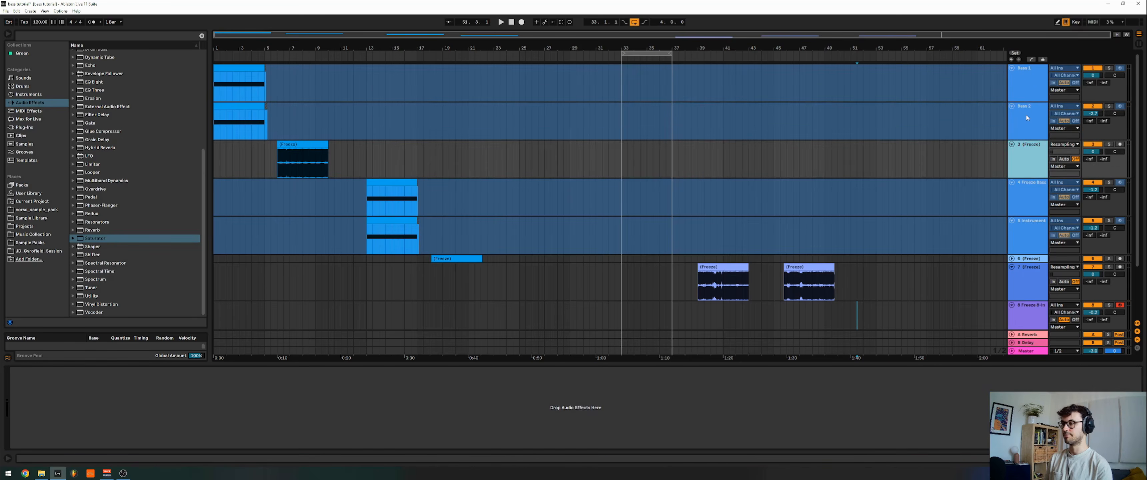
key("Down")
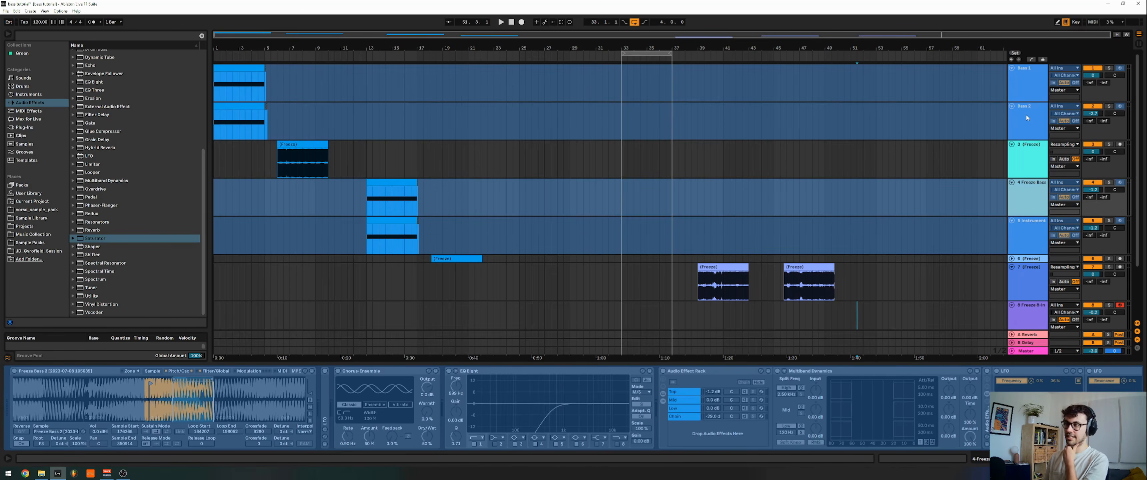
scroll(837, 125, "down", 1)
scroll(838, 124, "down", 3)
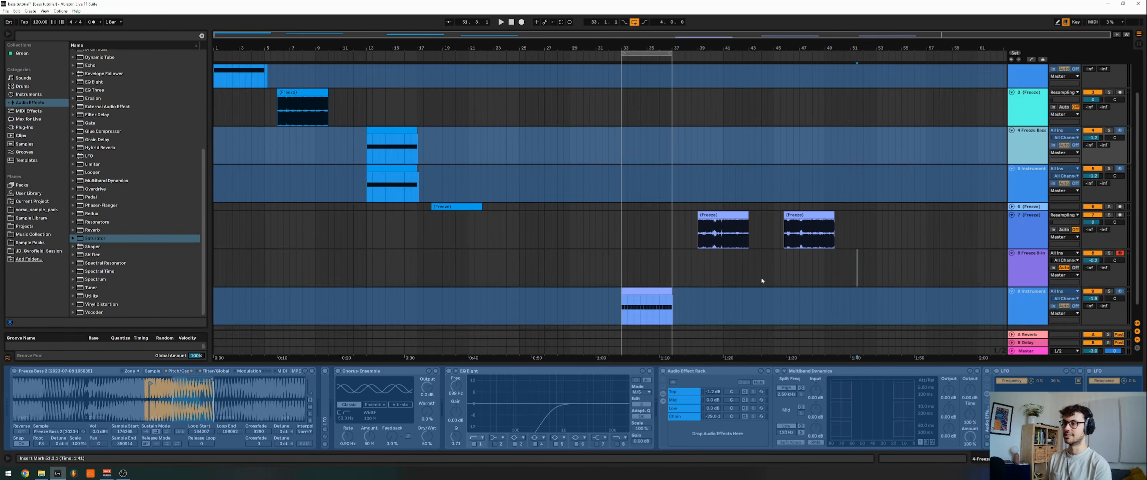
left_click(1010, 293)
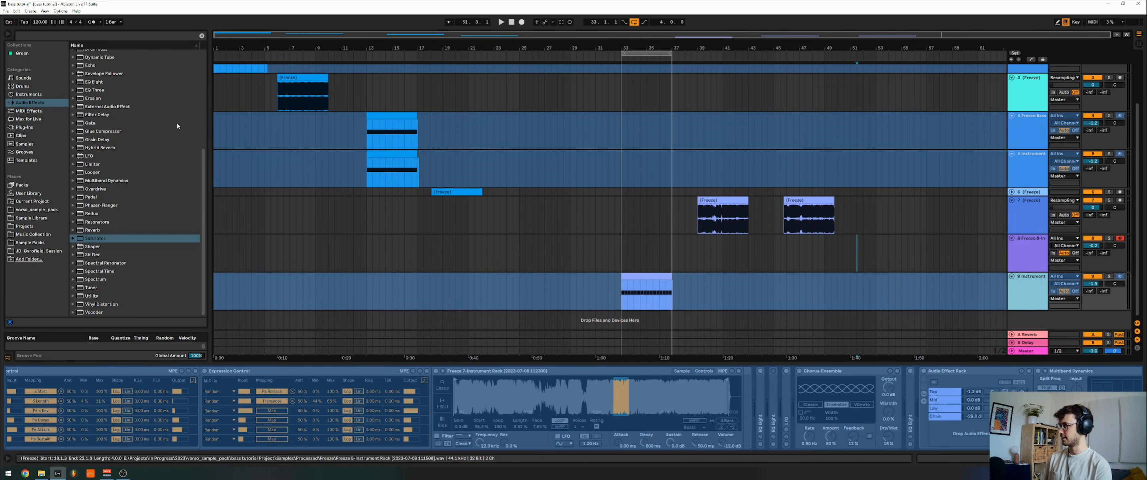
Insert a new MIDI track after the last frozen instrument track and load the kiloHearts Multipass plug-in onto it
key("ctrl+shift+t")
left_click(29, 127)
left_click(73, 39)
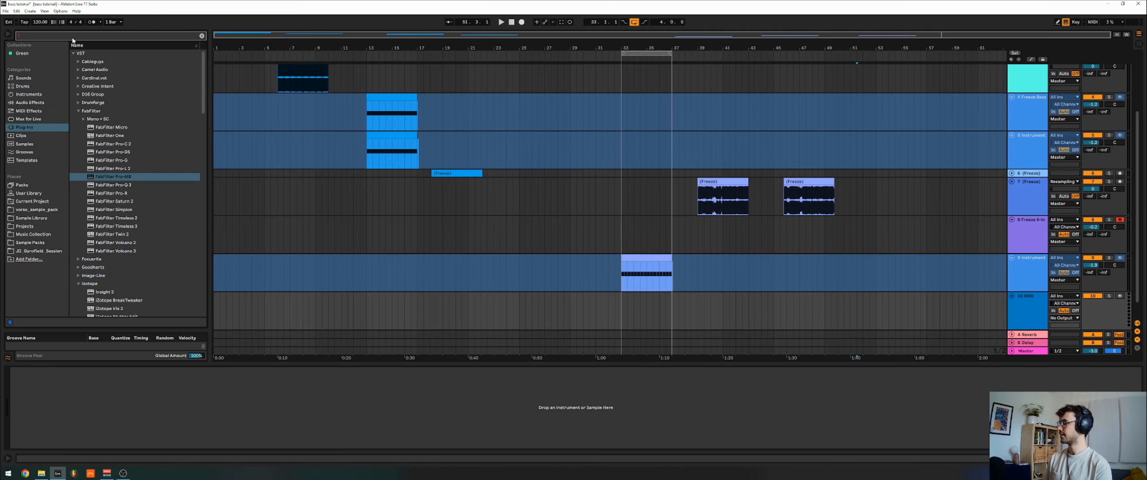
type("multi")
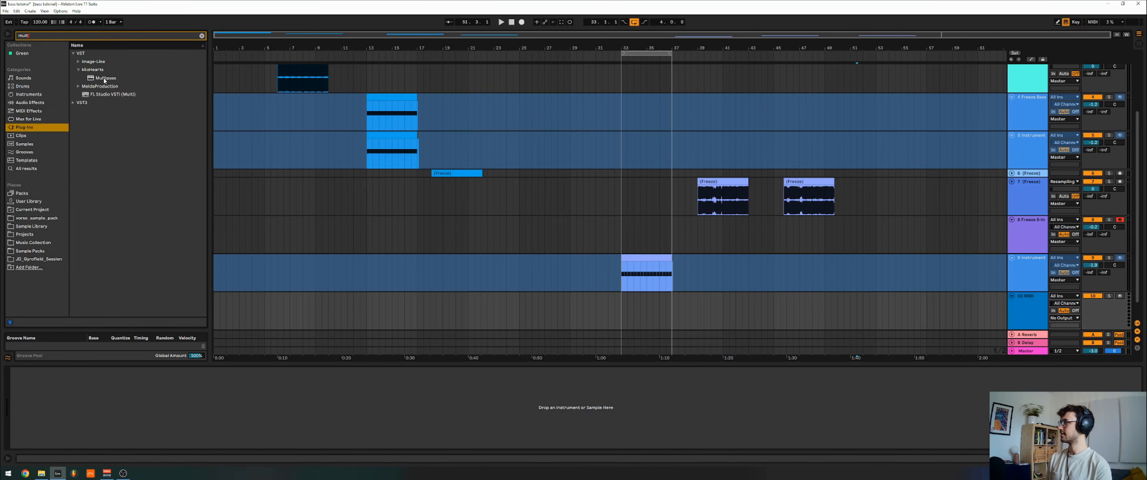
left_click_drag(102, 77, 526, 305)
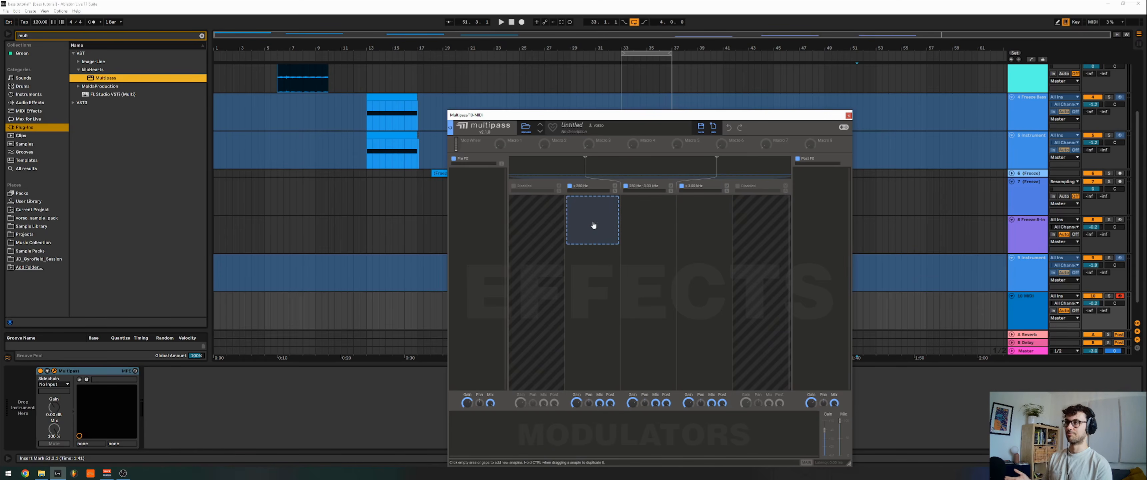
Browse the effects available for Multipass's low band and close the plug-in window
left_click(706, 214)
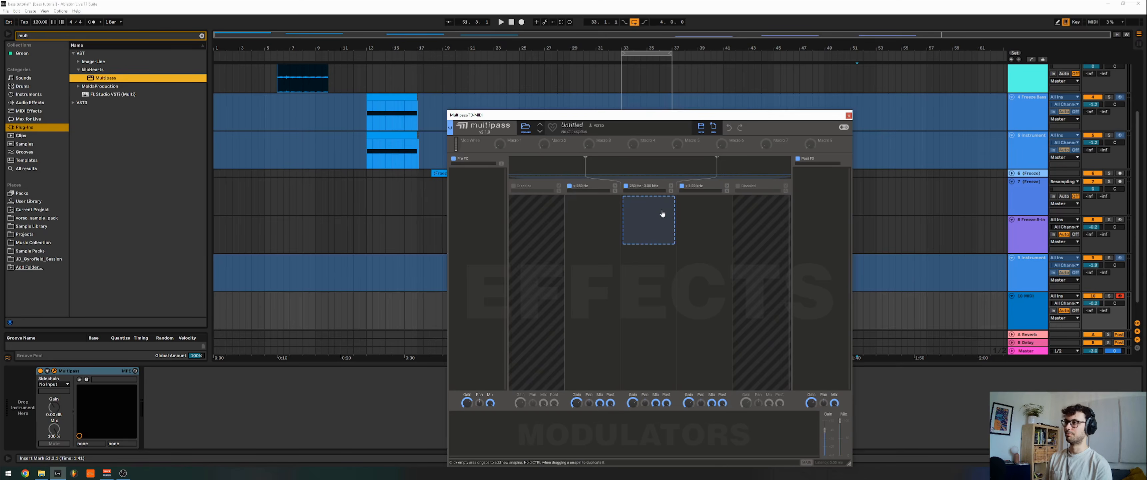
left_click(613, 219)
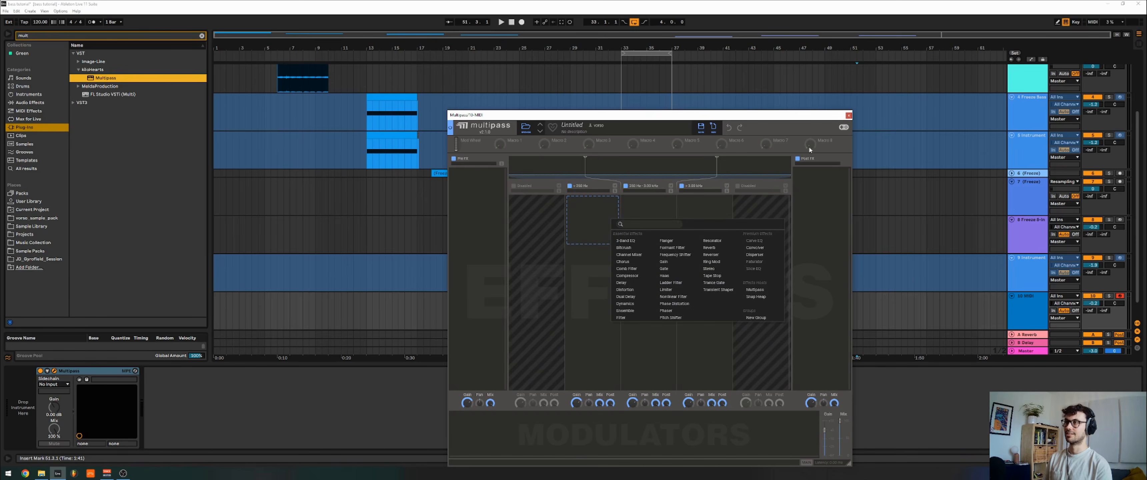
left_click(848, 116)
Arm the new Simpler track for recording and move it below the frozen instrument track
left_click(894, 235)
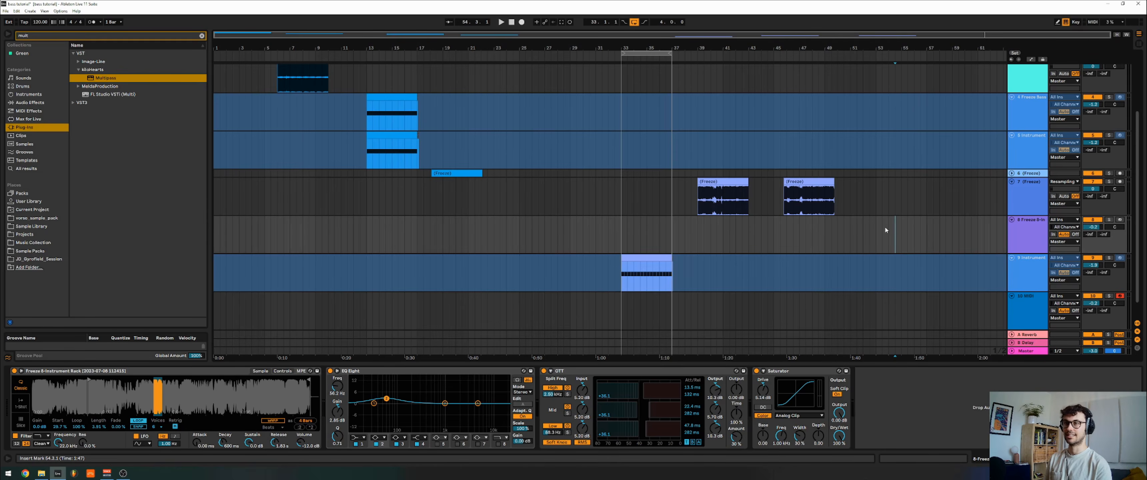
left_click(863, 305)
left_click(888, 234)
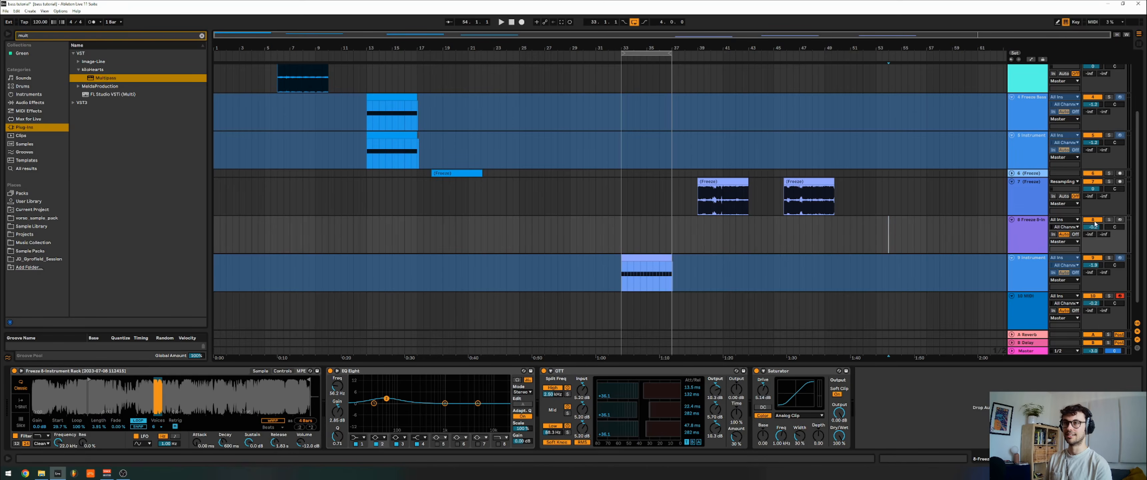
left_click(1120, 220)
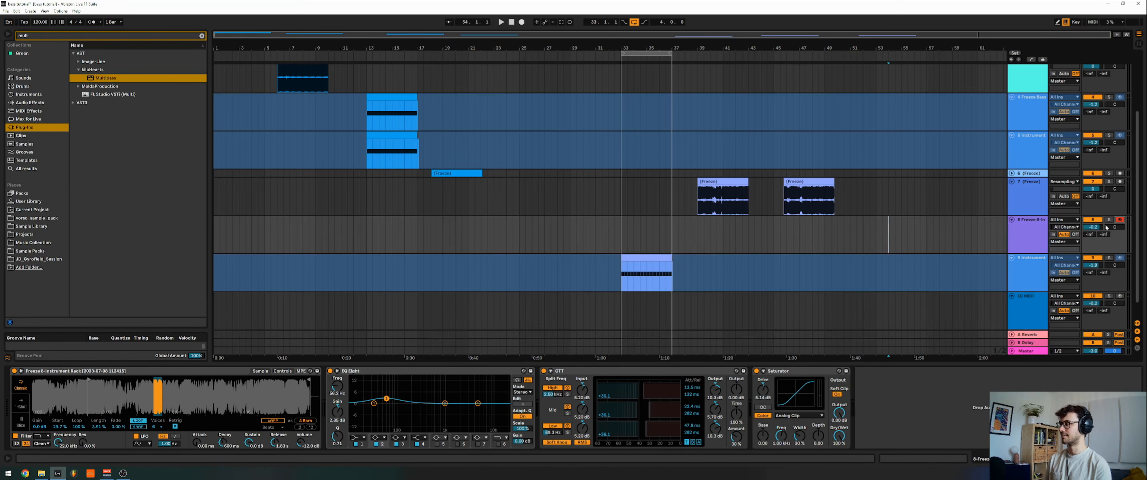
left_click_drag(1031, 224, 1026, 281)
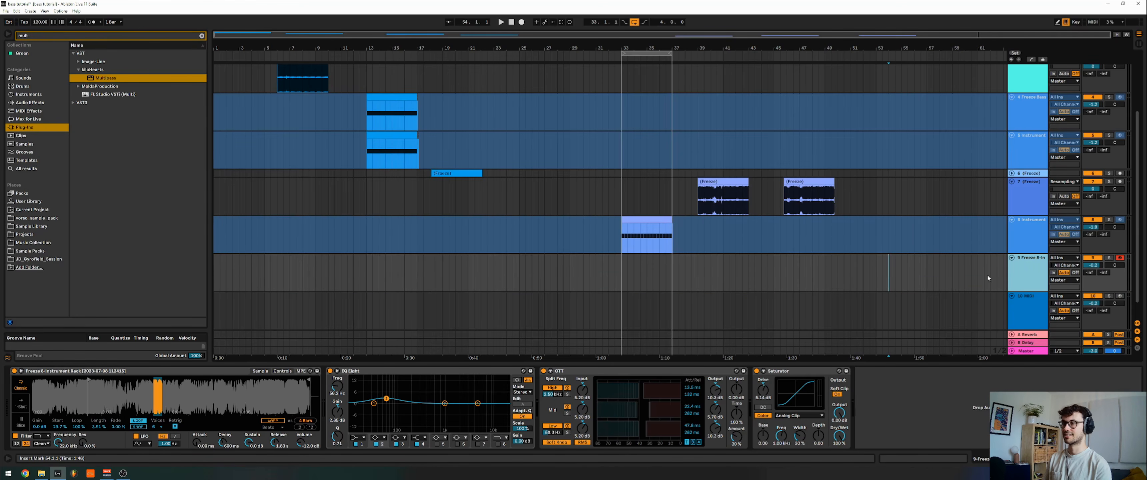
Select the four-bar range from bar 53 to bar 57 on the Simpler track
left_click(877, 264, "shift")
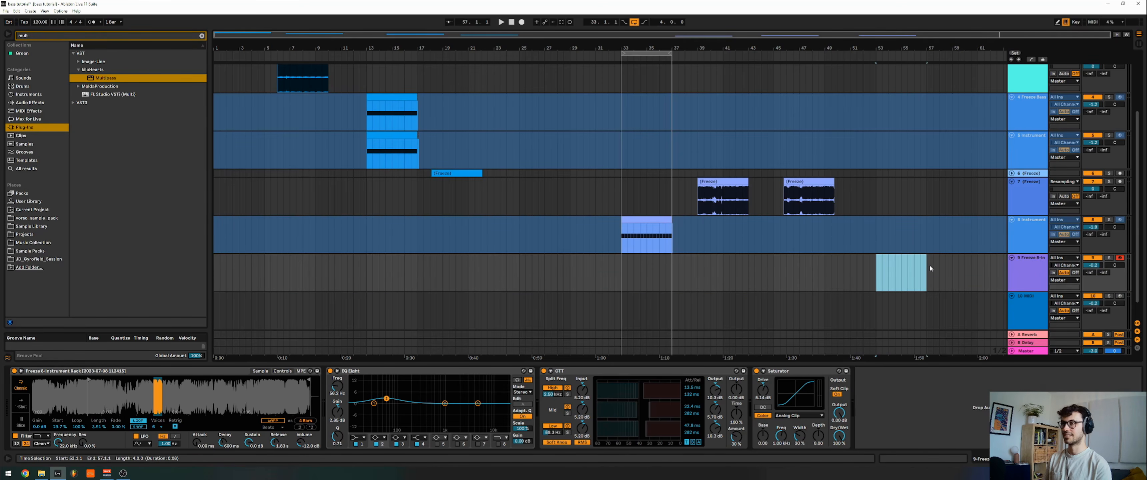